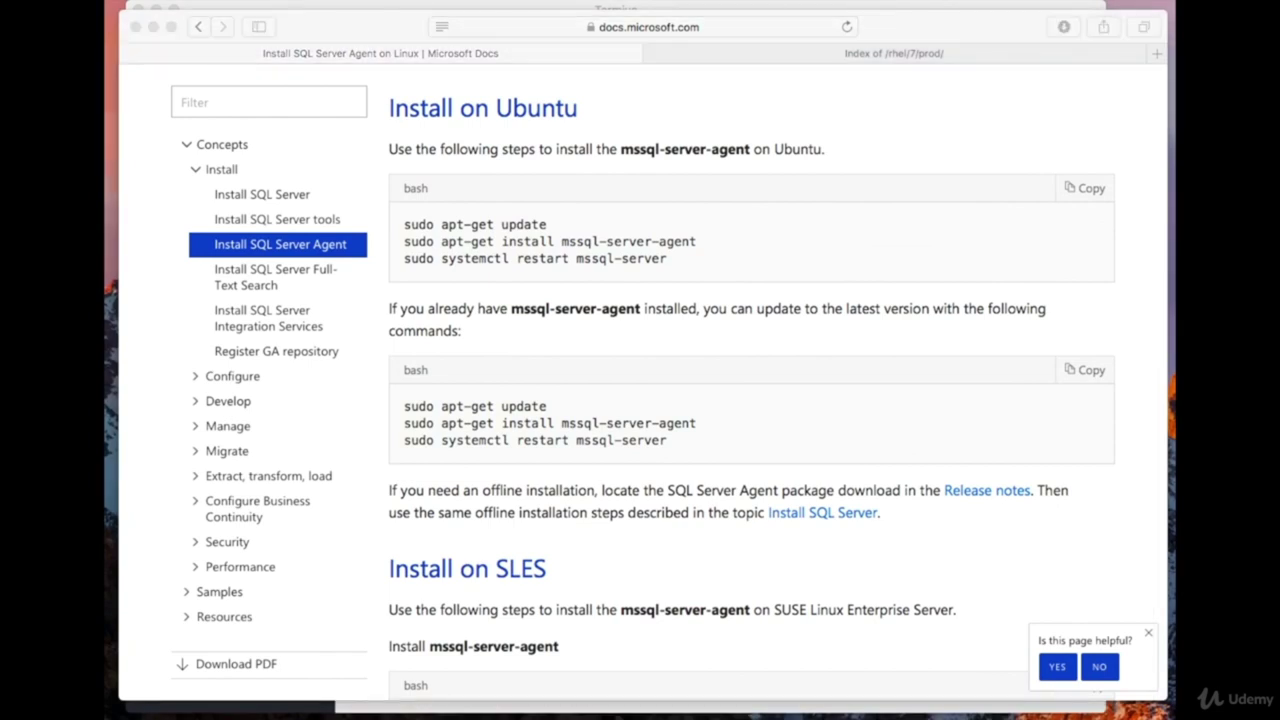
Step: Install the mssql-server-agent 14.0.1000.169-2 rpm with sudo yum install, confirming with y
{"action": "type", "text": "l"}
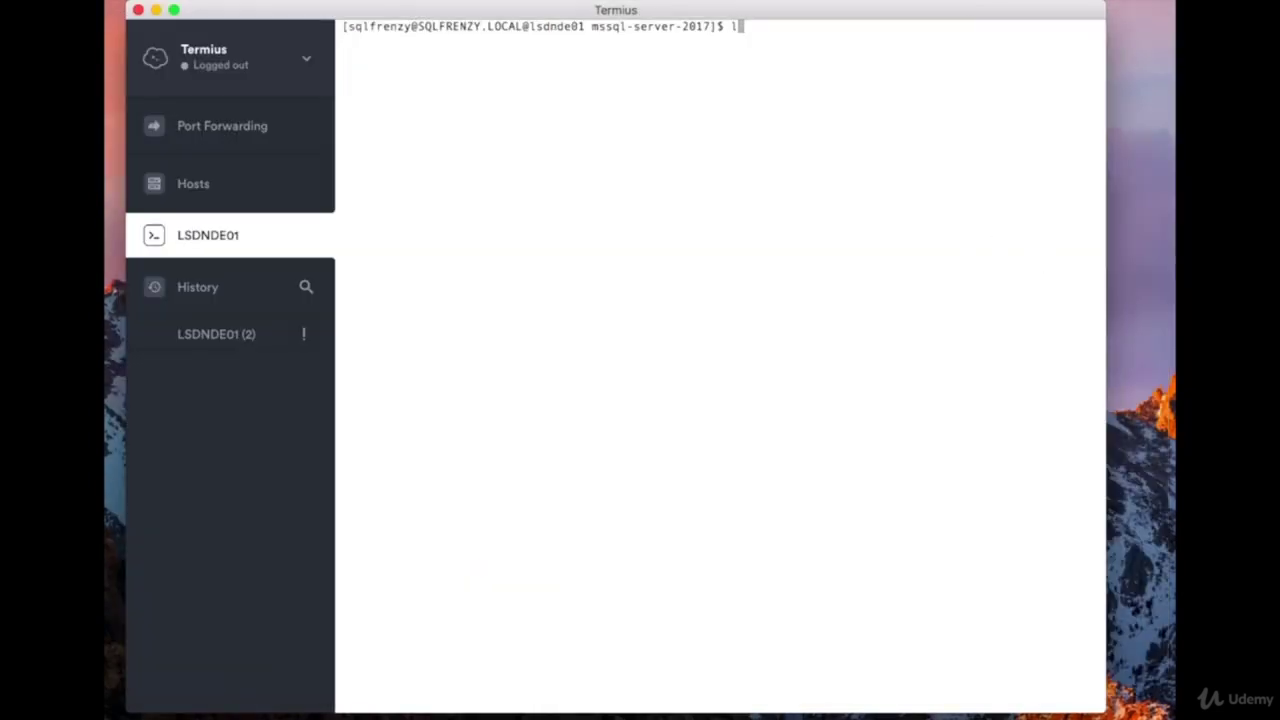
{"action": "type", "text": "l"}
{"action": "key", "text": "Return"}
{"action": "type", "text": "sud"}
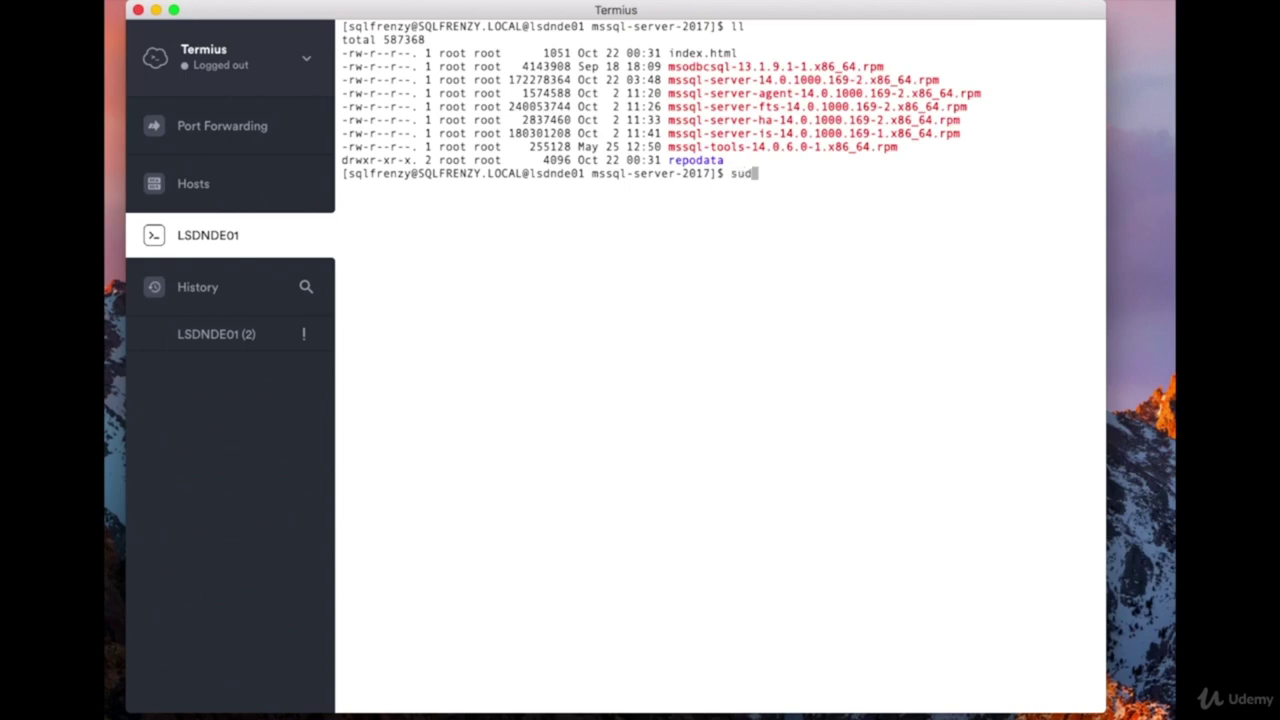
{"action": "type", "text": "o yum install"}
{"action": "left_click_drag", "start_coordinate": [671, 96], "coordinate": [981, 93]}
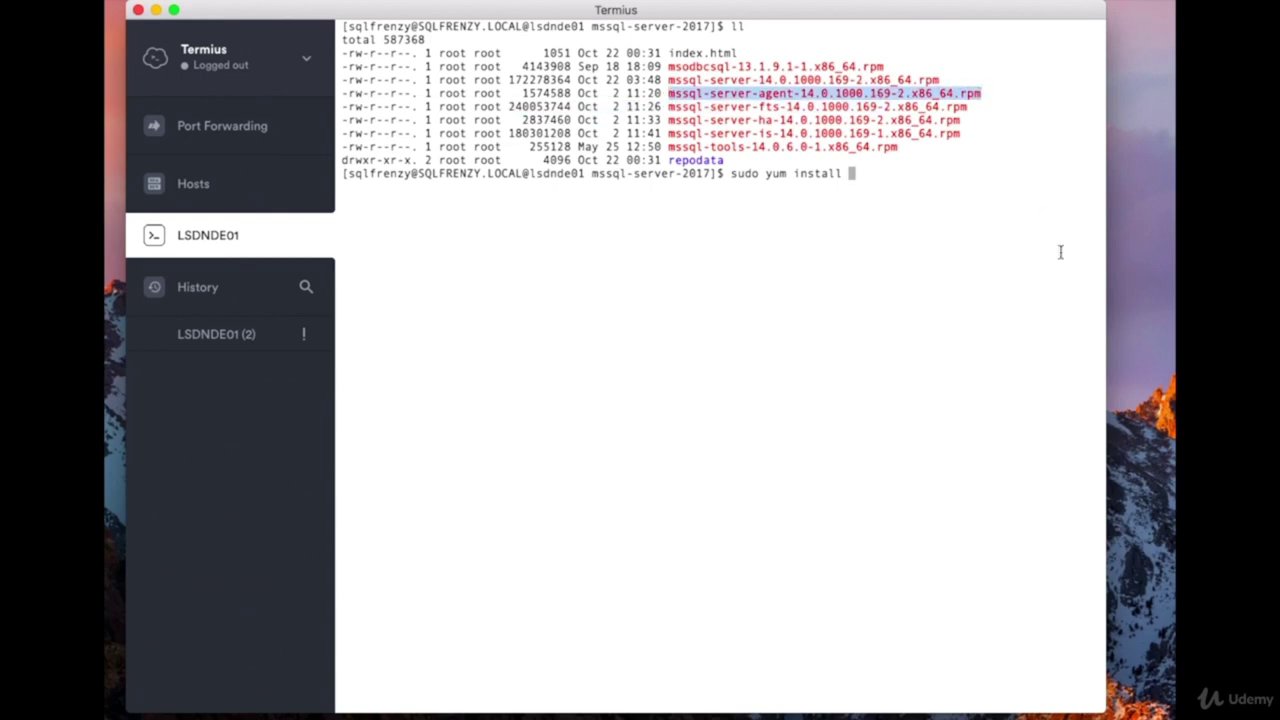
{"action": "type", "text": "mssql-server-agent-14.0.1000.169-2.x86_64.rpm"}
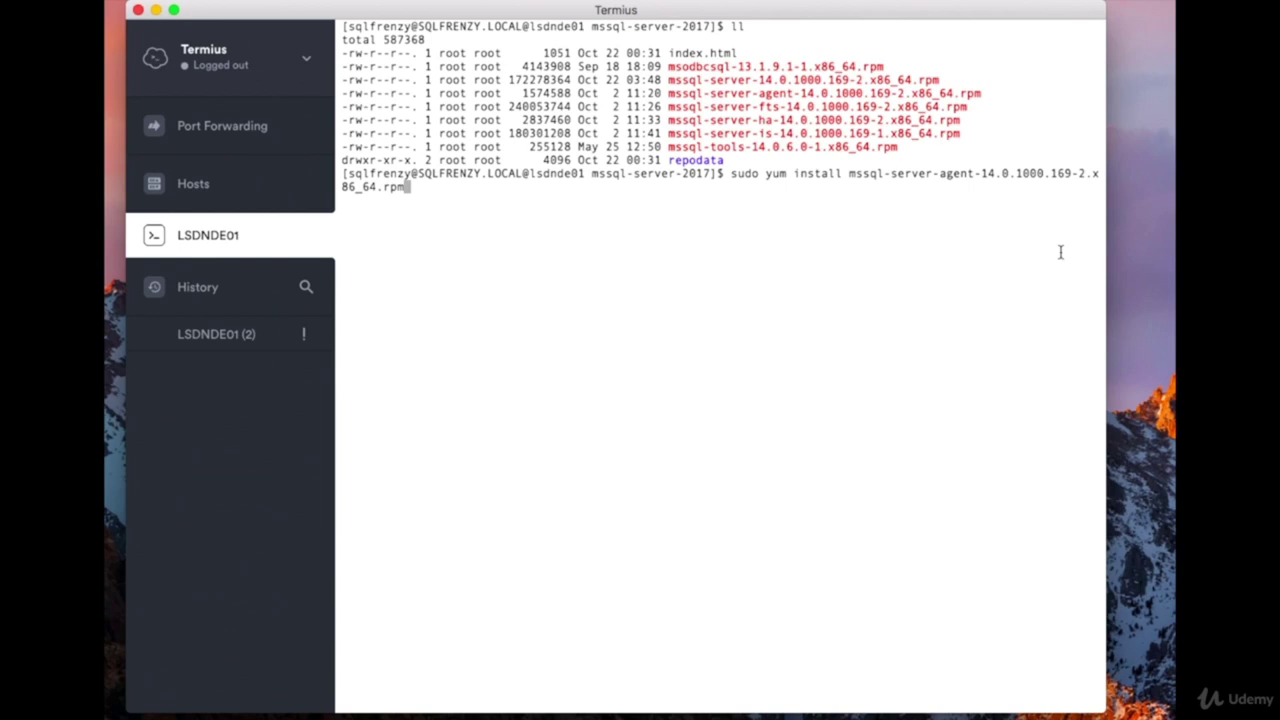
{"action": "key", "text": "Return"}
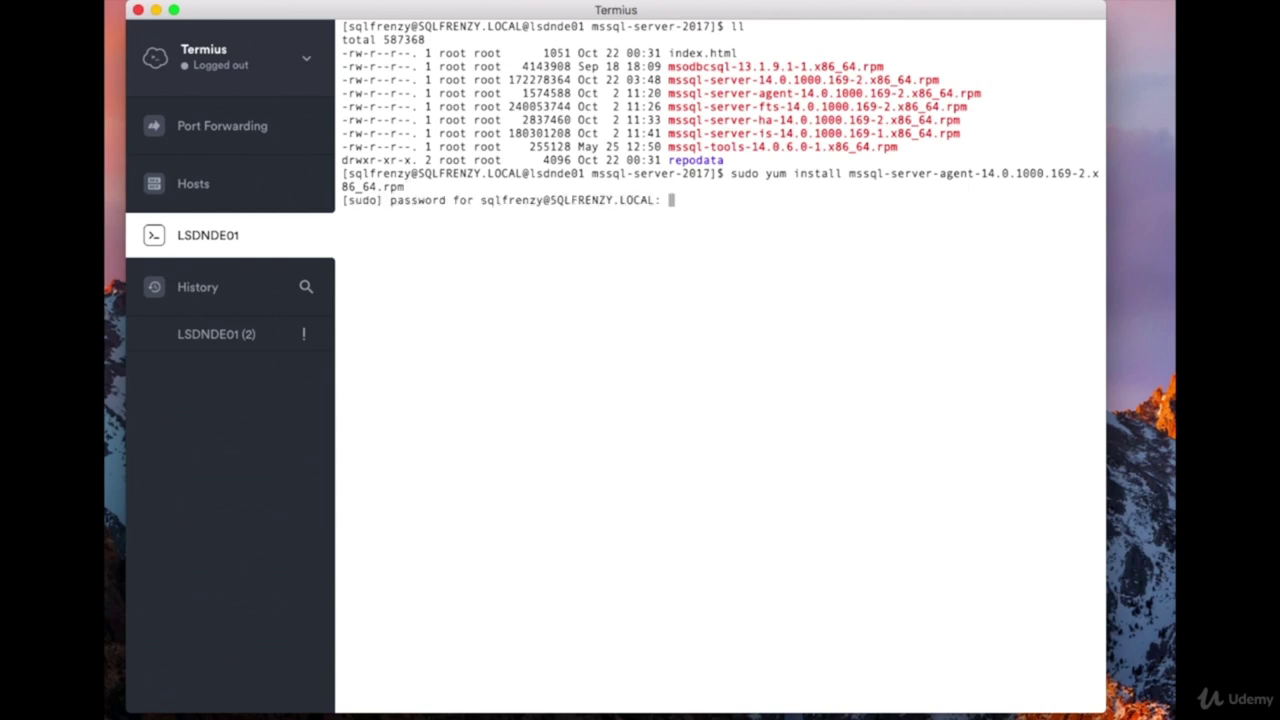
{"action": "key", "text": "Return"}
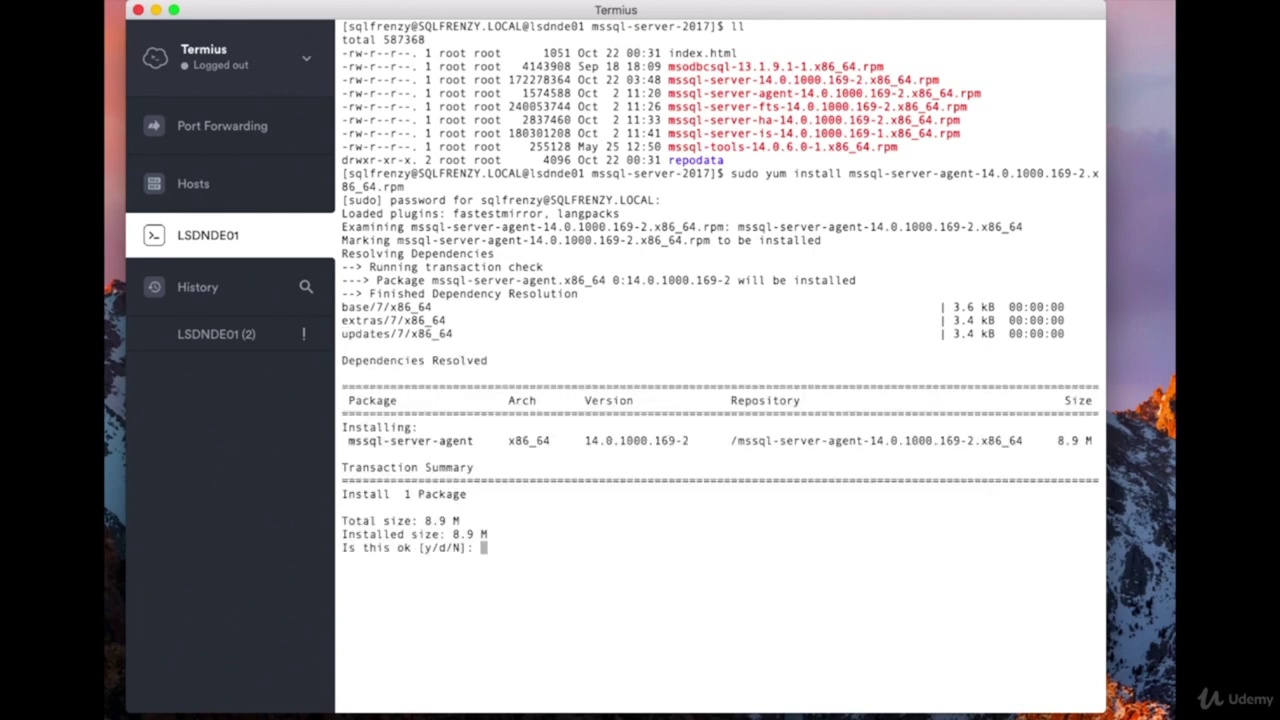
{"action": "type", "text": "y"}
{"action": "key", "text": "Return"}
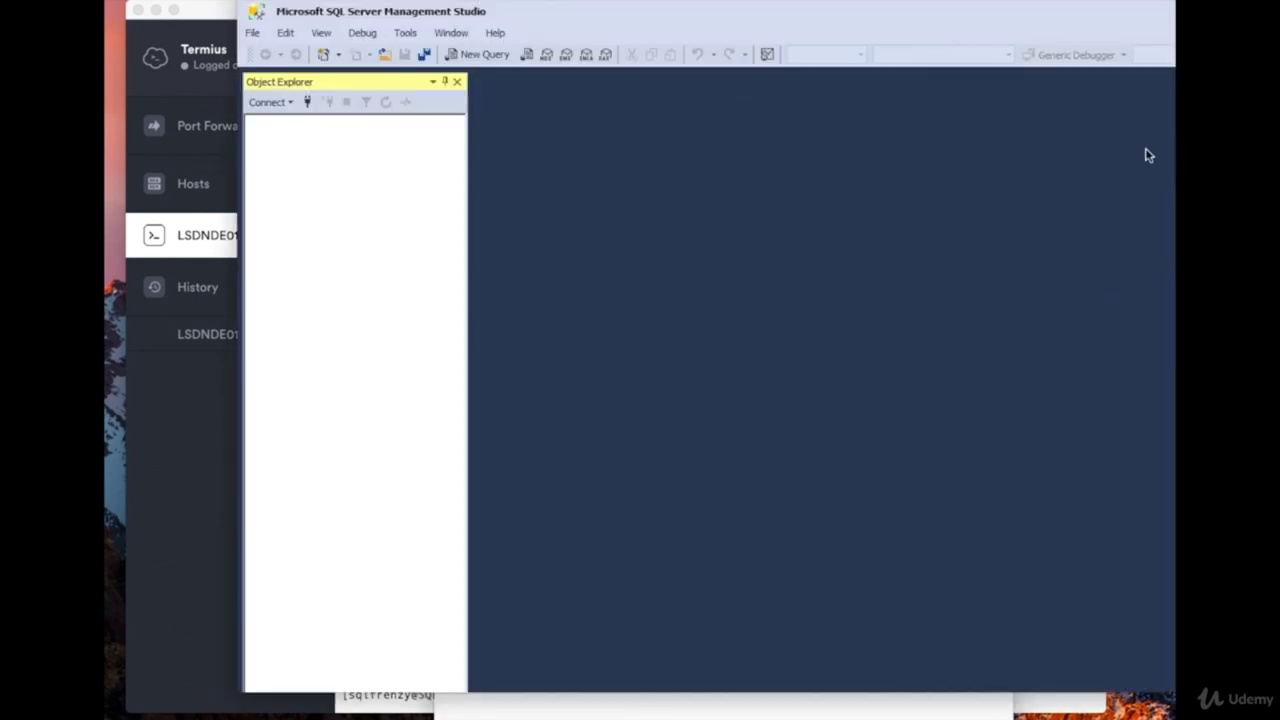
Step: Try a Database Engine connection with a remembered SQL password; it fails with network error 53
{"action": "left_click_drag", "start_coordinate": [1043, 14], "coordinate": [923, 14]}
{"action": "left_click", "coordinate": [163, 121]}
{"action": "left_click", "coordinate": [172, 139]}
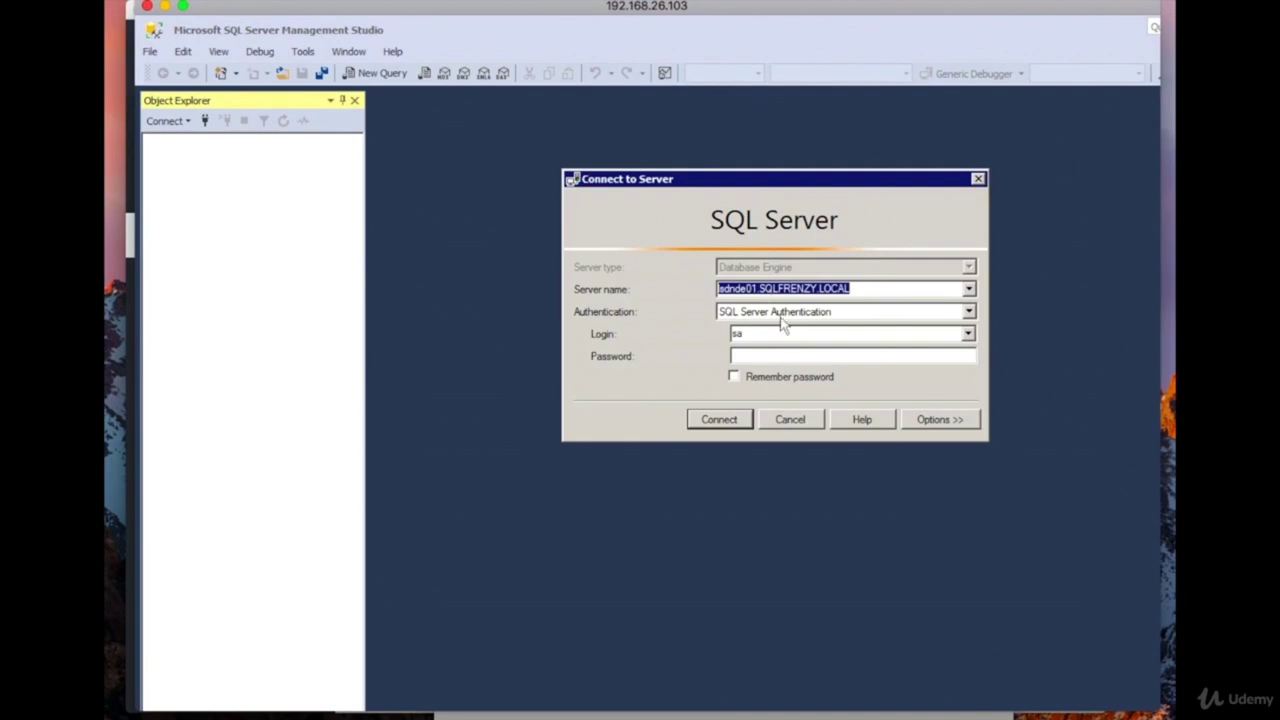
{"action": "left_click", "coordinate": [787, 357]}
{"action": "type", "text": "********"}
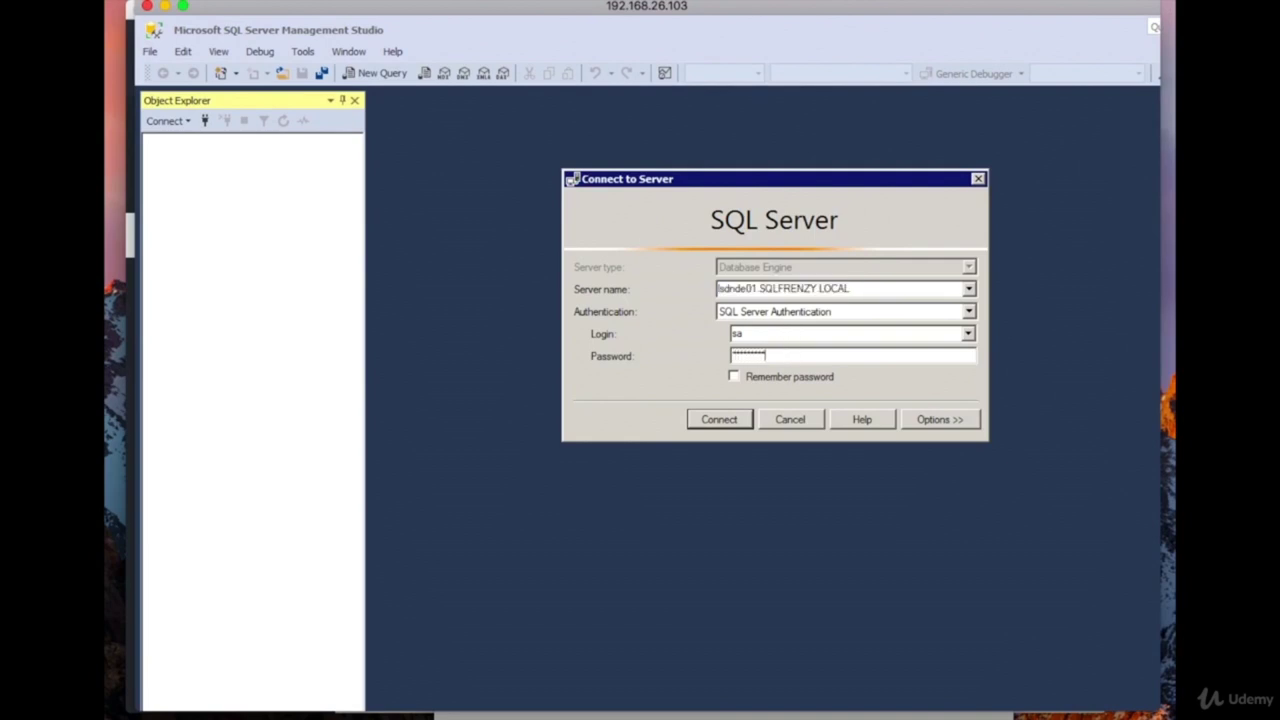
{"action": "left_click", "coordinate": [751, 384]}
{"action": "left_click", "coordinate": [740, 424]}
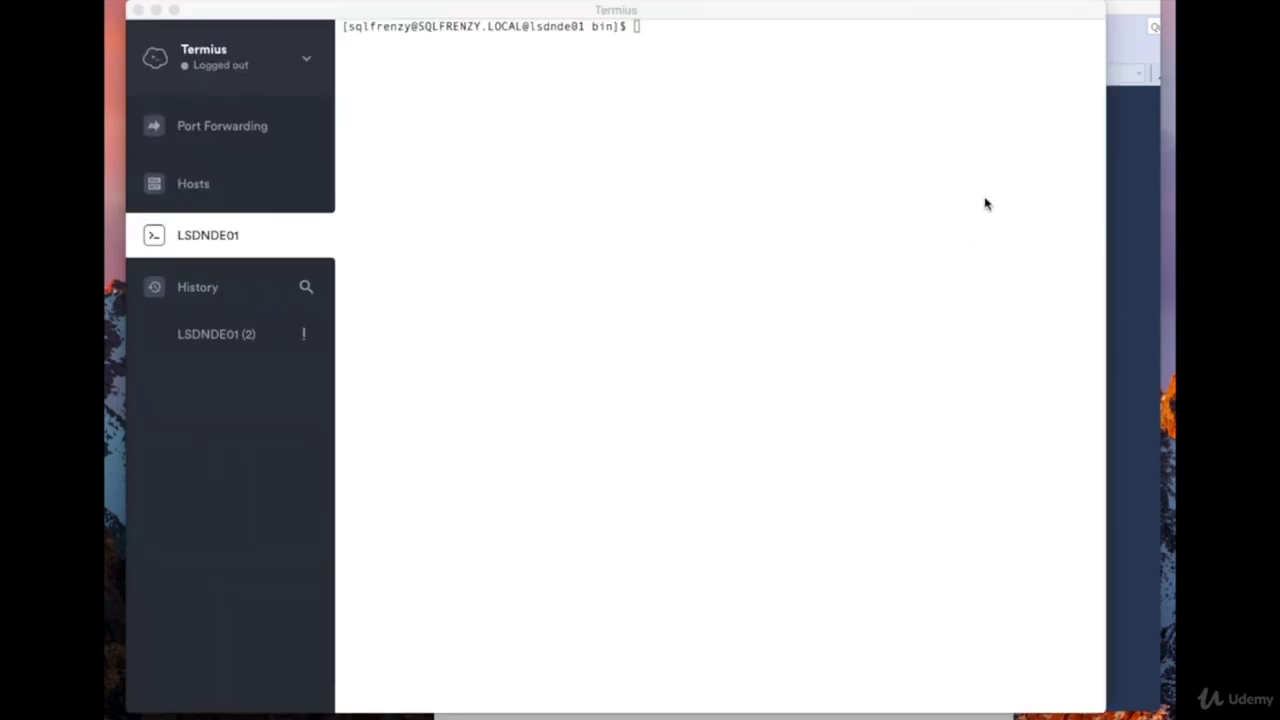
{"action": "left_click", "coordinate": [984, 197]}
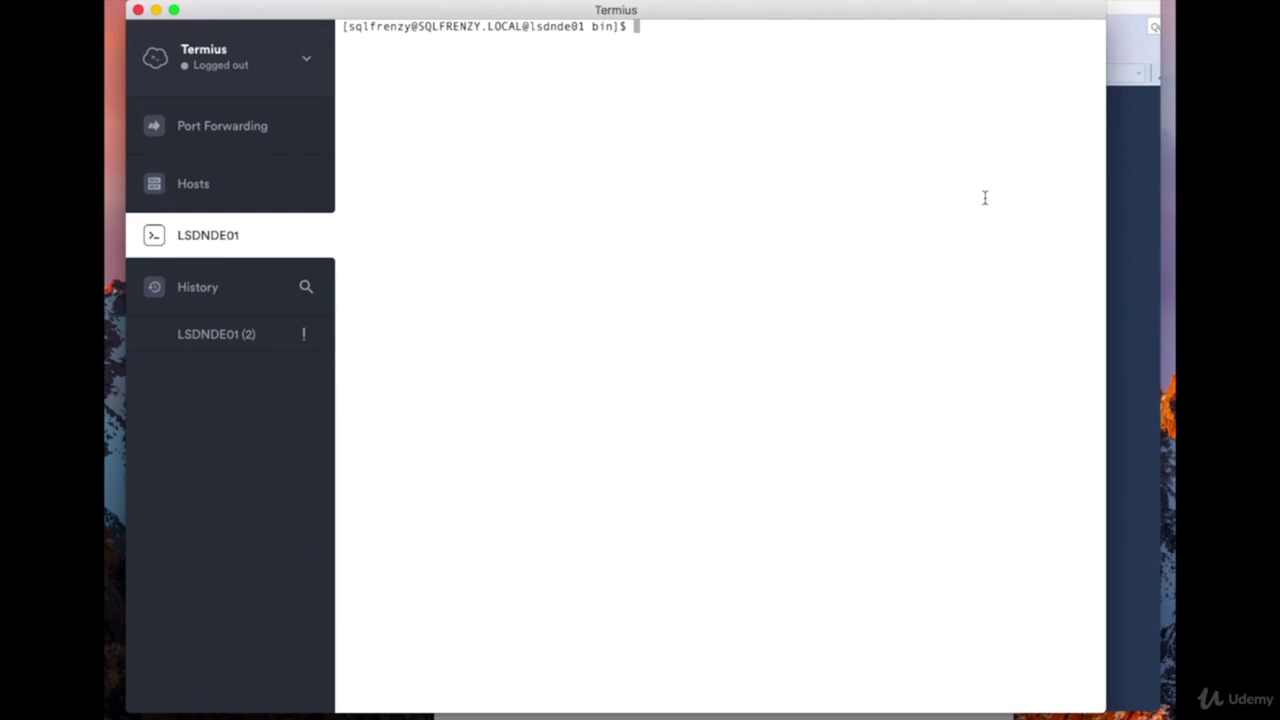
Step: Check that firewalld is running with sudo systemctl status firewalld
{"action": "type", "text": "sqlcm"}
{"action": "key", "text": "BackSpace"}
{"action": "key", "text": "BackSpace"}
{"action": "key", "text": "BackSpace"}
{"action": "key", "text": "BackSpace"}
{"action": "type", "text": "udo syete"}
{"action": "key", "text": "BackSpace"}
{"action": "key", "text": "BackSpace"}
{"action": "key", "text": "BackSpace"}
{"action": "type", "text": "stemctl status"}
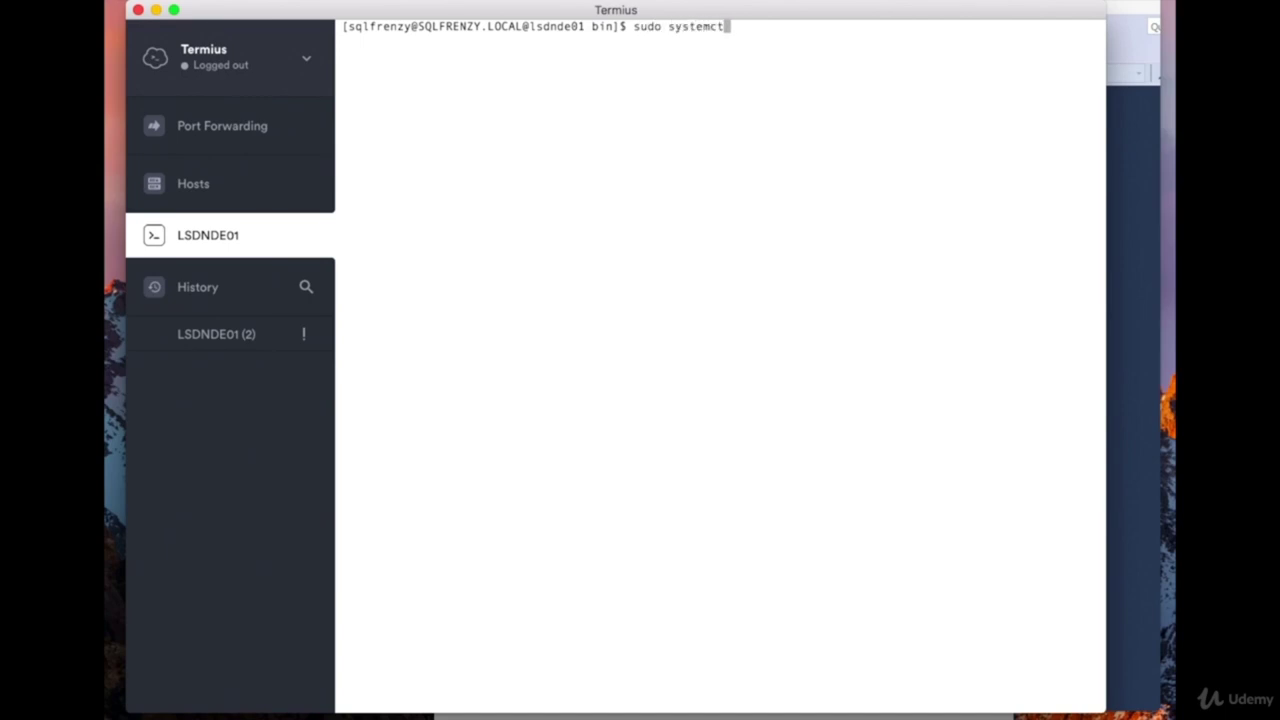
{"action": "type", "text": " firewalld"}
{"action": "key", "text": "Return"}
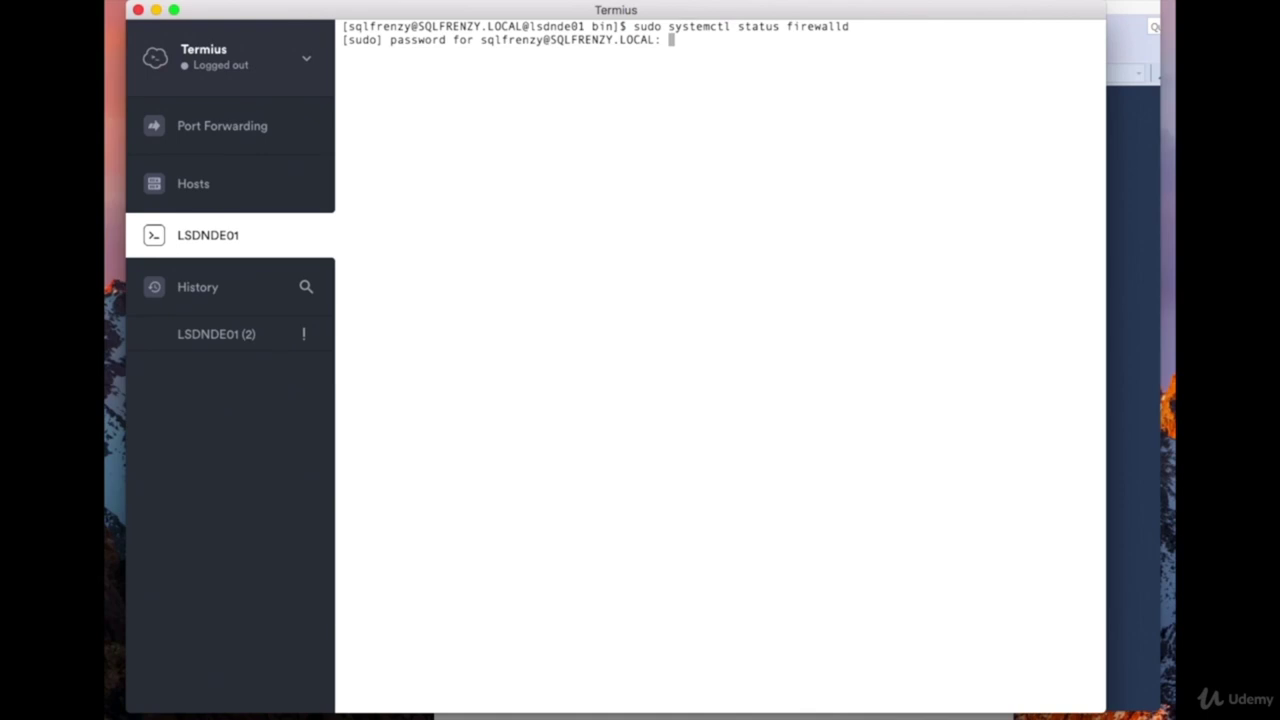
{"action": "key", "text": "Return"}
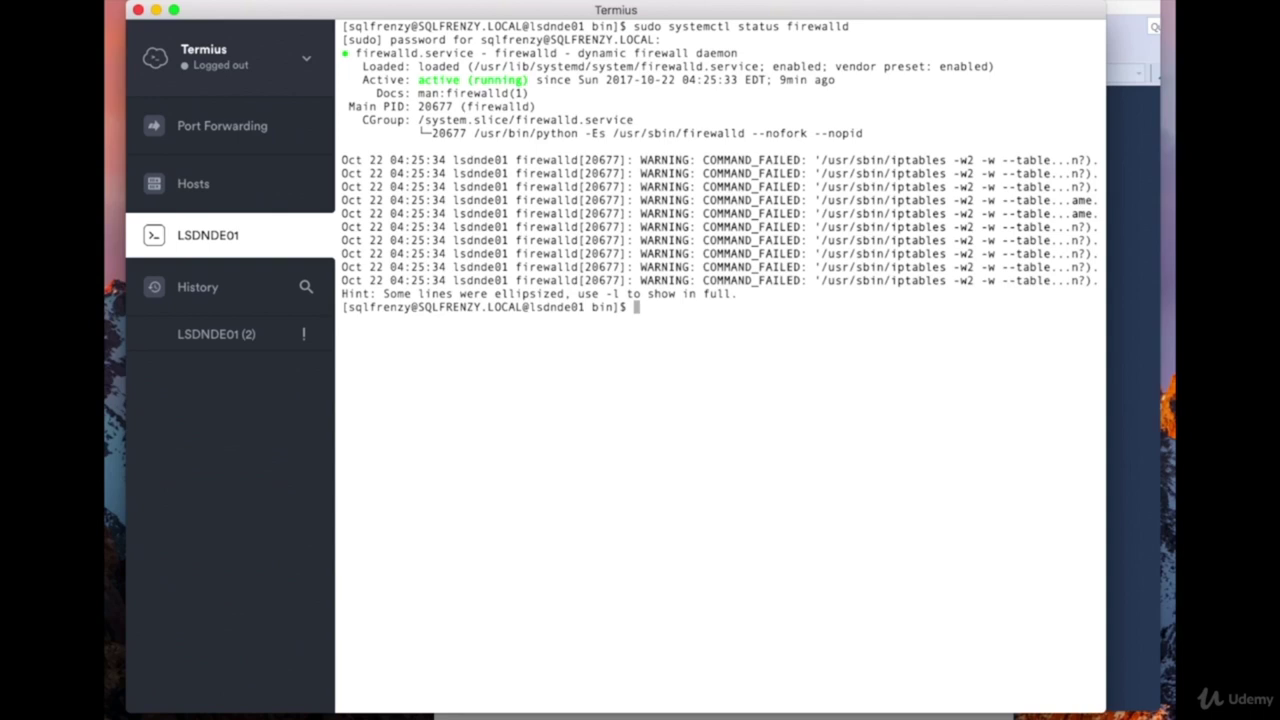
Step: Permanently open TCP port 1433 in the public zone and reload the firewall
{"action": "key", "text": "super+Tab"}
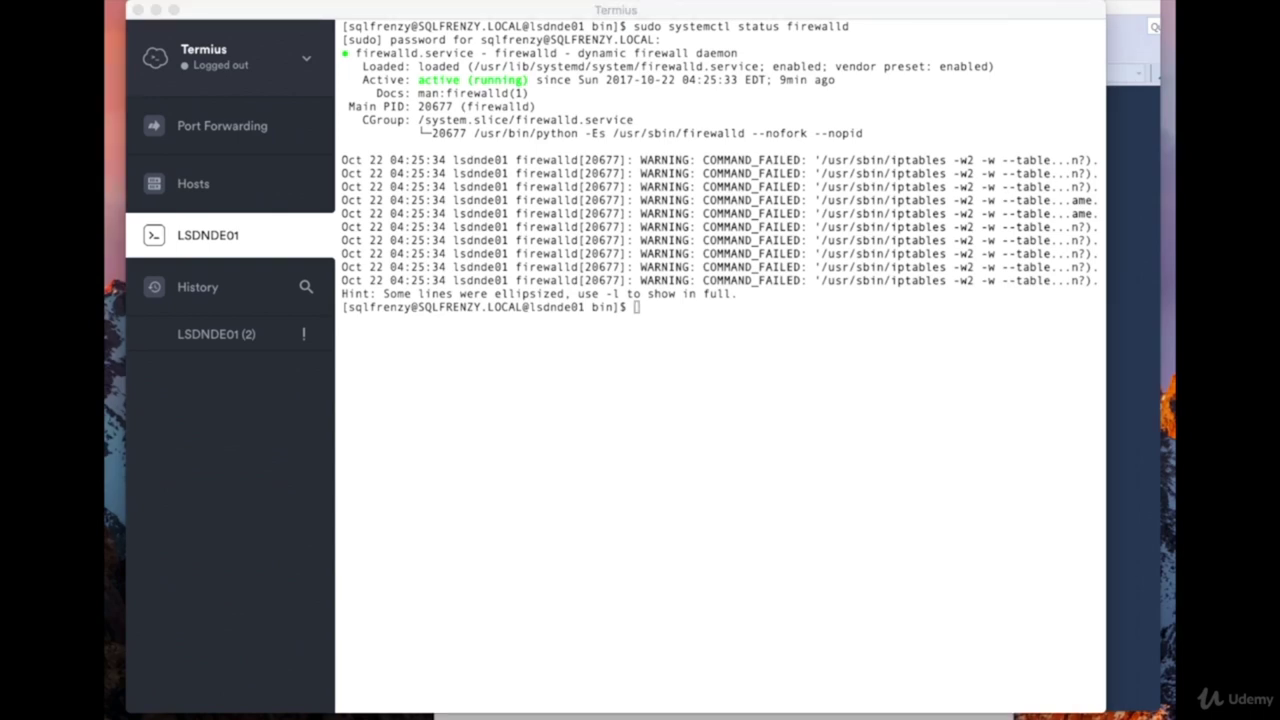
{"action": "left_click_drag", "start_coordinate": [1130, 310], "coordinate": [1051, 318]}
{"action": "left_click", "coordinate": [1051, 316]}
{"action": "key", "text": "Return"}
{"action": "key", "text": "super+Tab"}
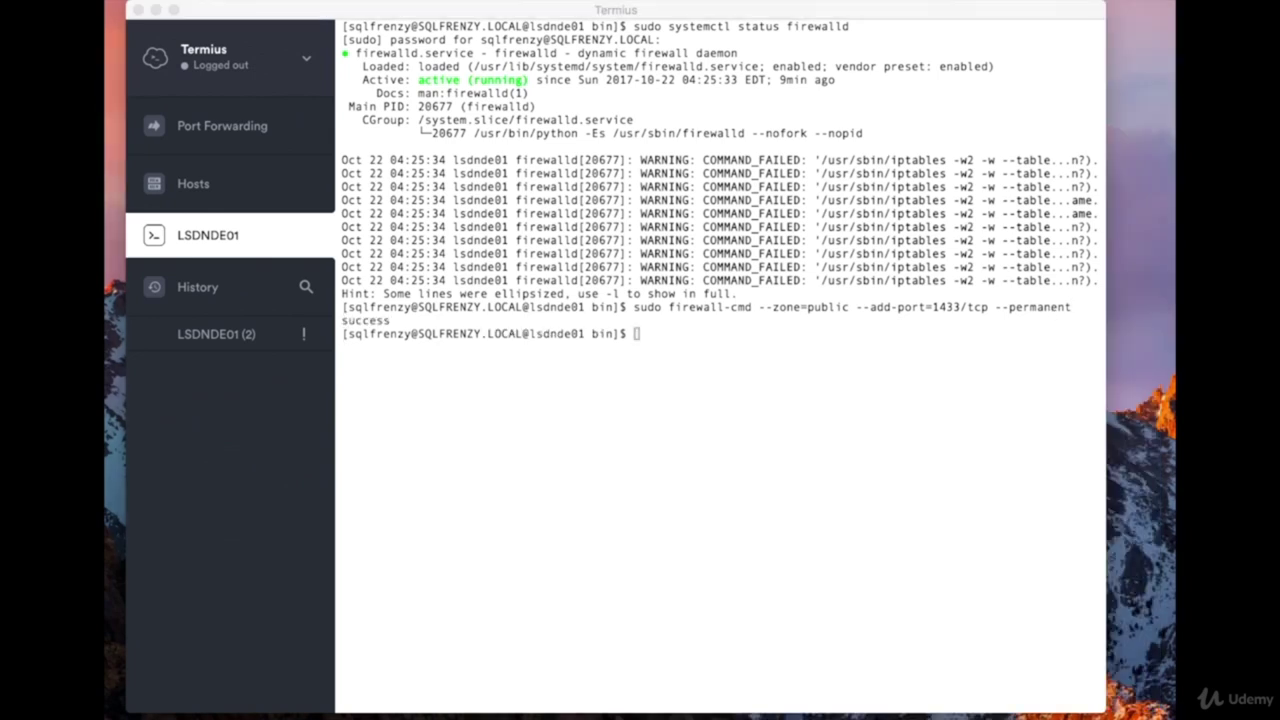
{"action": "left_click", "coordinate": [936, 336]}
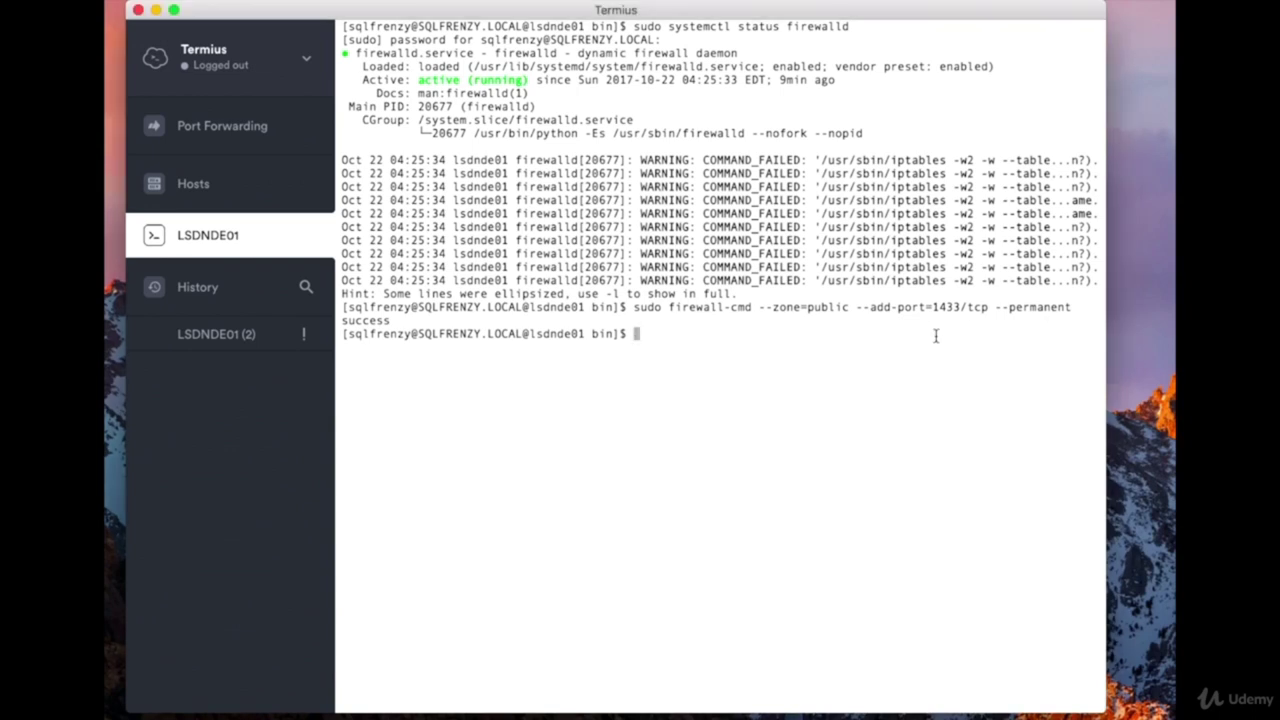
{"action": "type", "text": "sudo firewall-cmd --reload"}
{"action": "key", "text": "Return"}
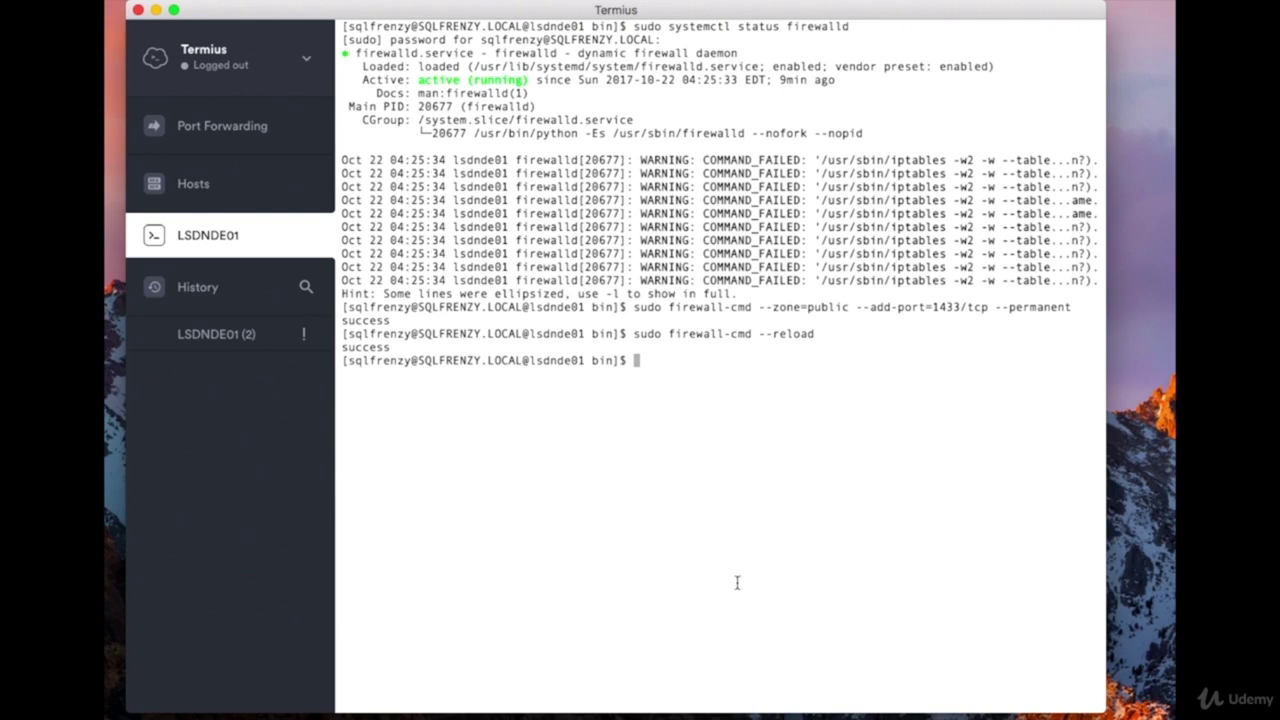
{"action": "left_click", "coordinate": [686, 706]}
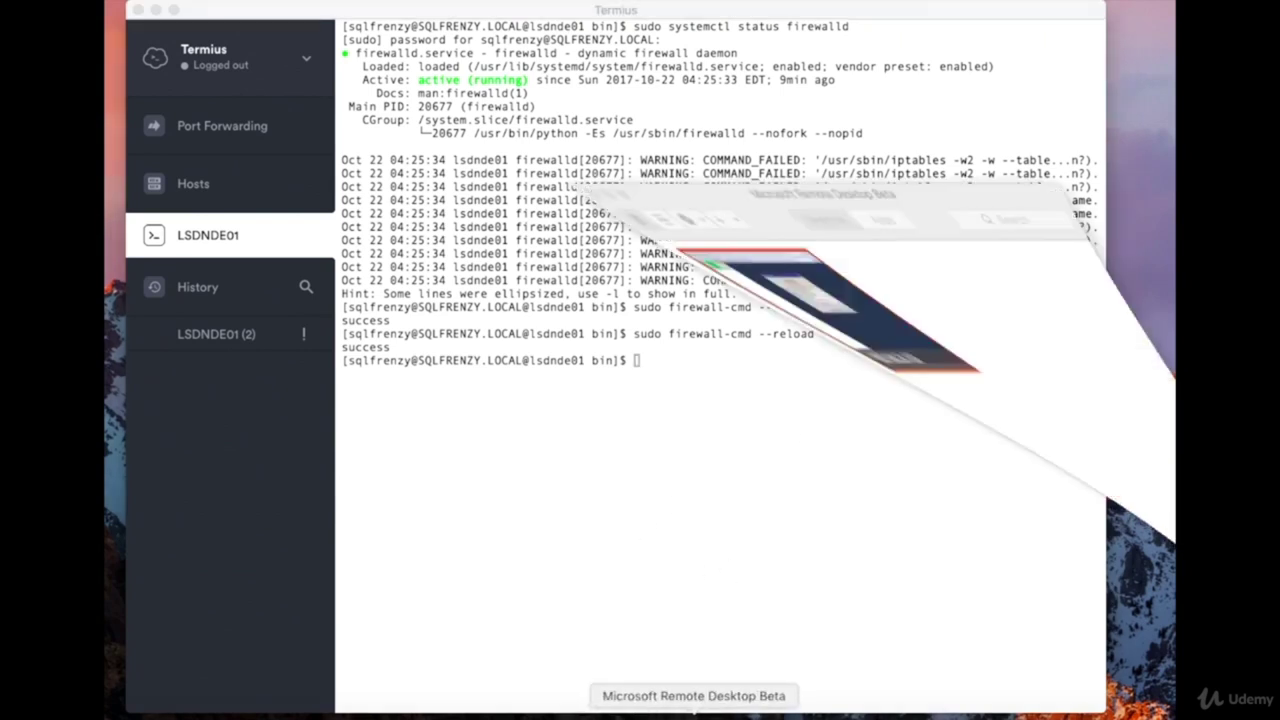
Step: Reconnect SSMS to lsdnde01.SQLFRENZY.LOCAL and expand SQL Server Agent, Databases, Security and Logins
{"action": "double_click", "coordinate": [530, 174]}
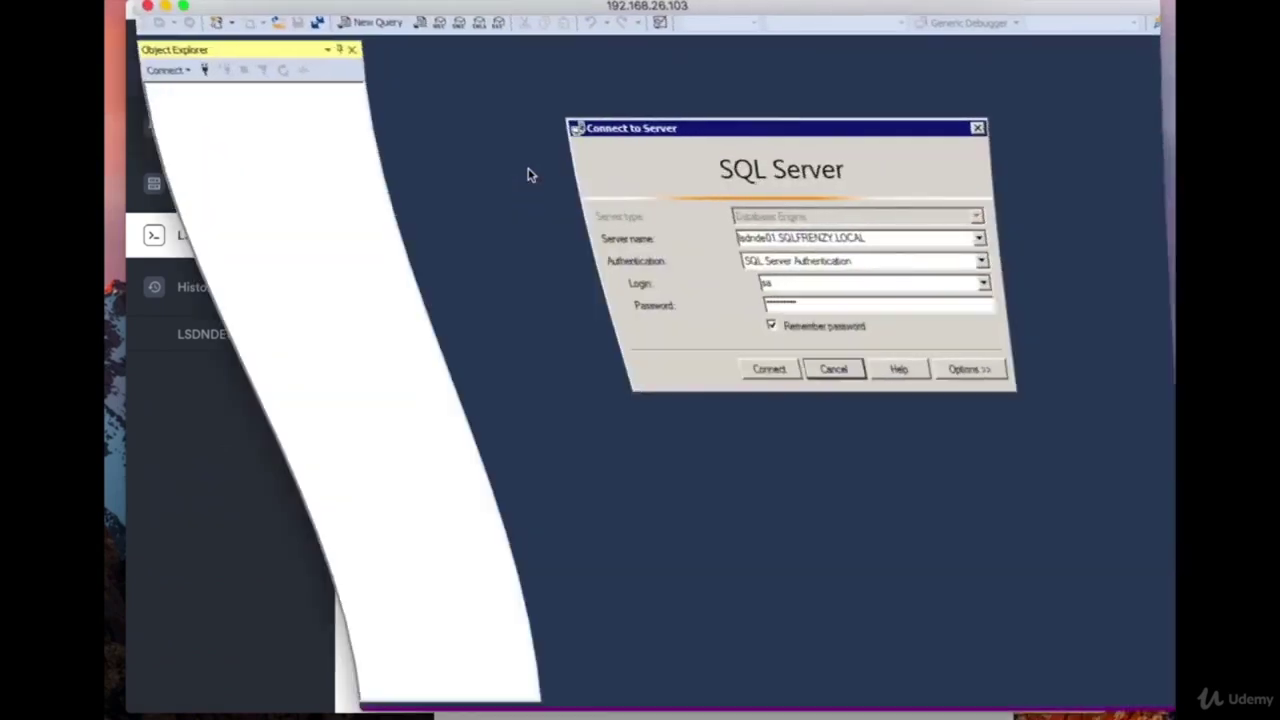
{"action": "left_click", "coordinate": [718, 368]}
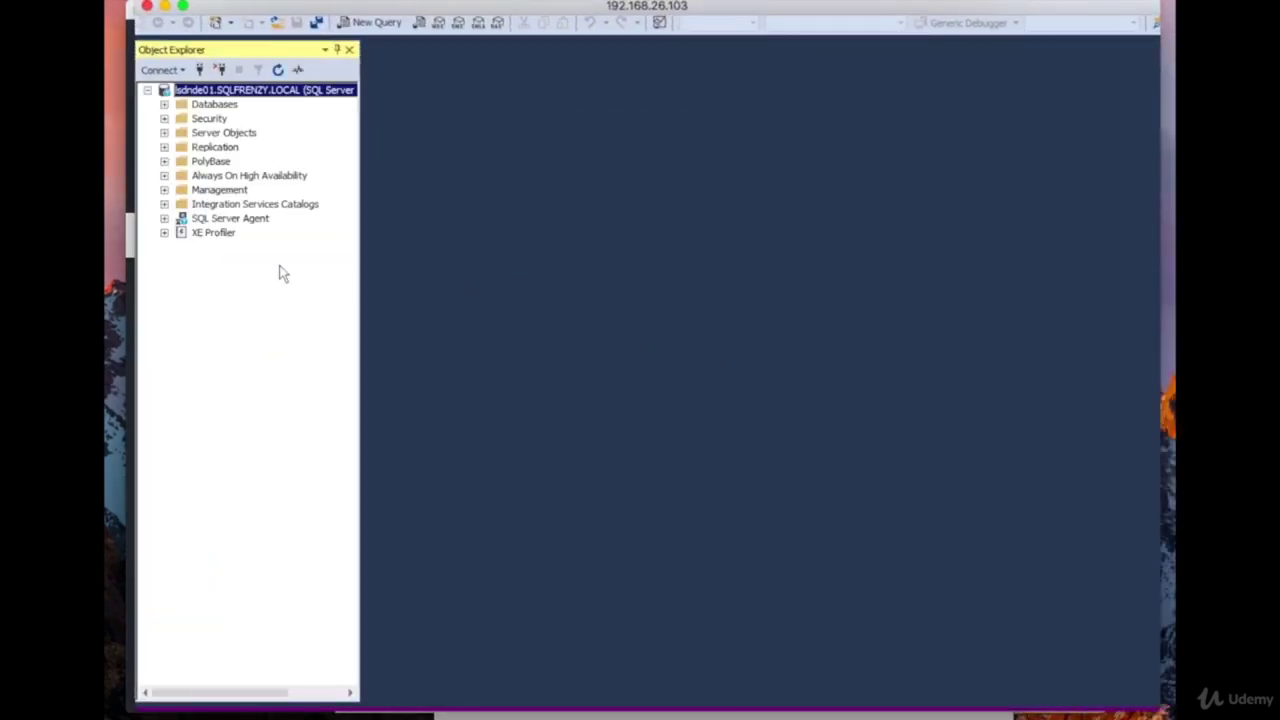
{"action": "left_click", "coordinate": [165, 219]}
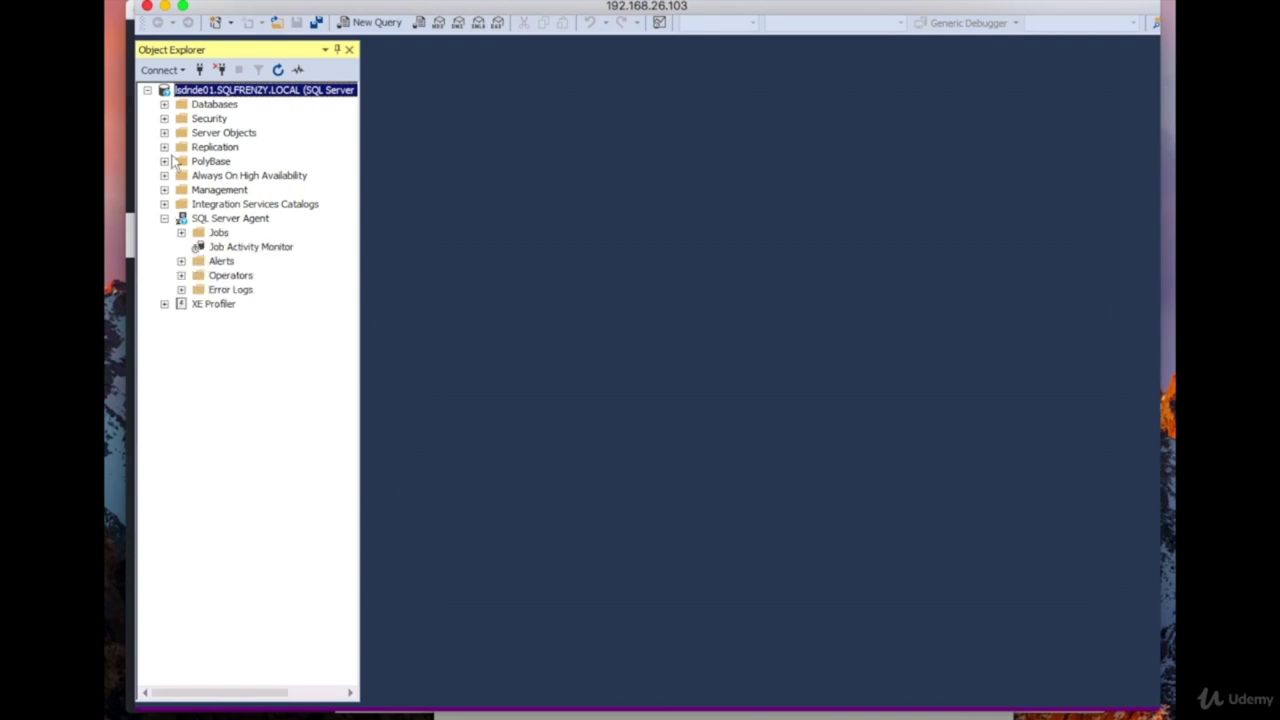
{"action": "left_click", "coordinate": [165, 105]}
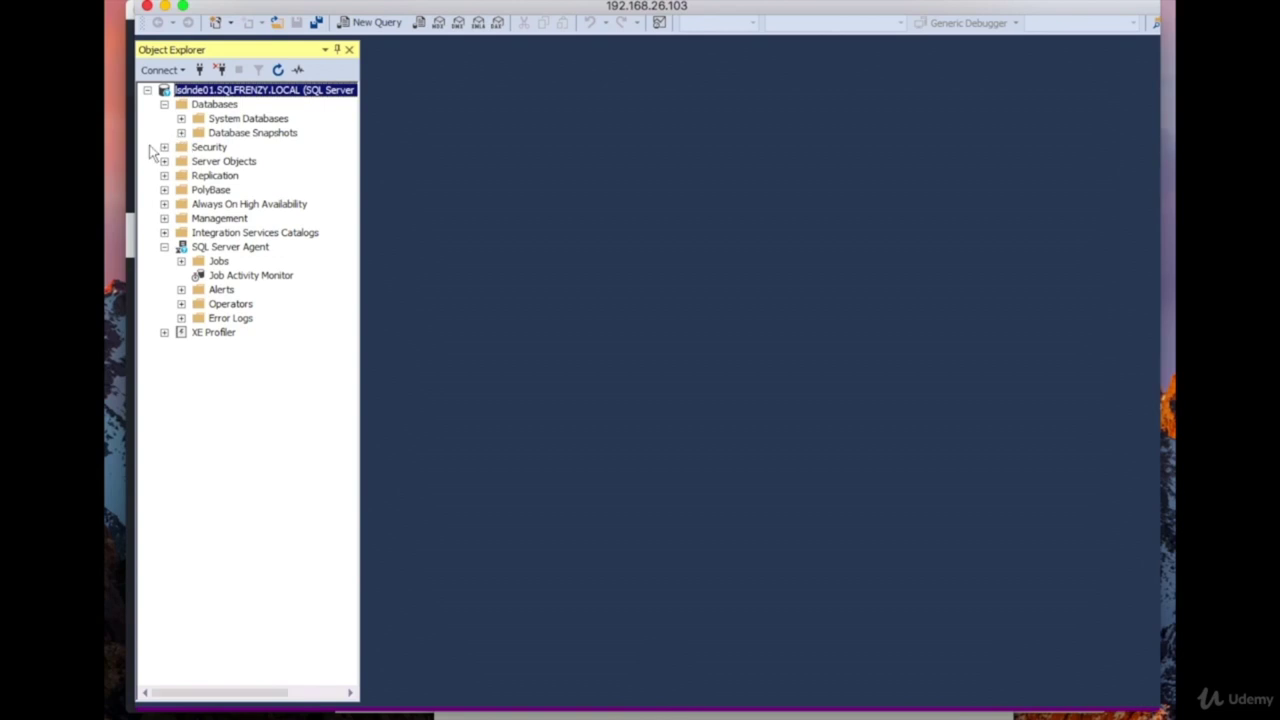
{"action": "left_click", "coordinate": [165, 148]}
{"action": "left_click", "coordinate": [181, 162]}
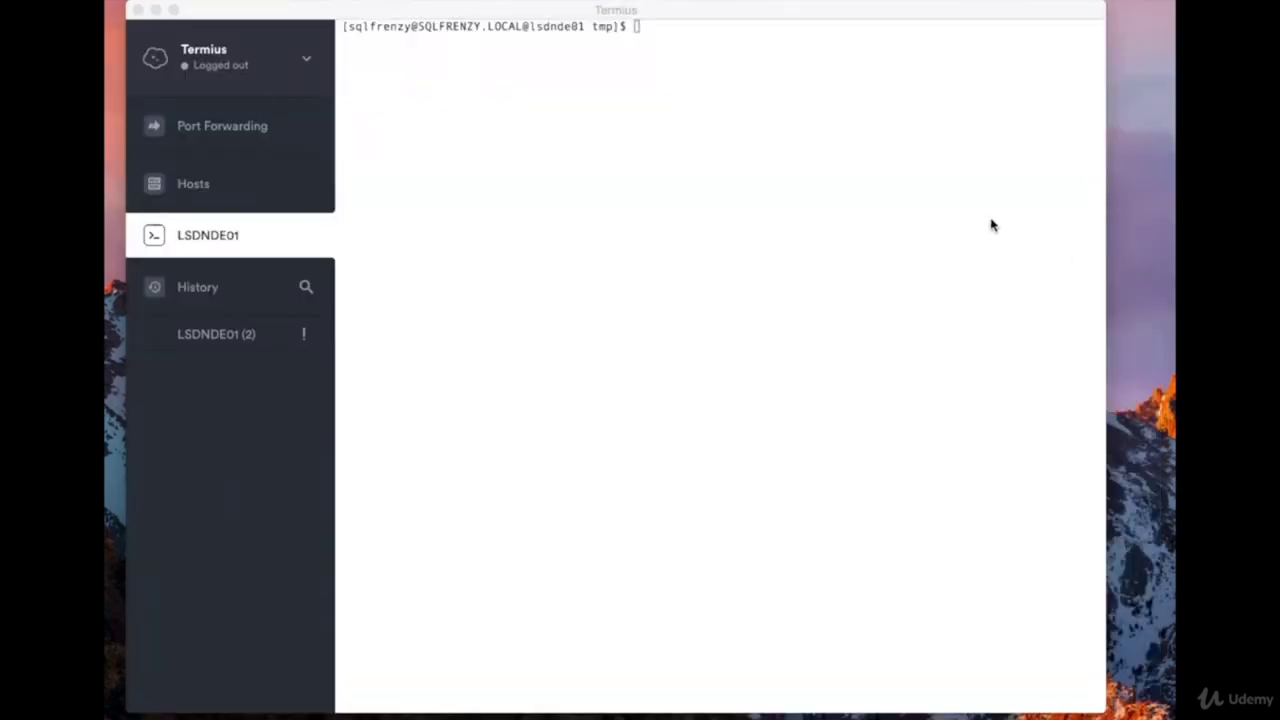
Step: List the /tmp folder contents and confirm the current working directory
{"action": "left_click", "coordinate": [966, 197]}
{"action": "type", "text": "ll"}
{"action": "key", "text": "Return"}
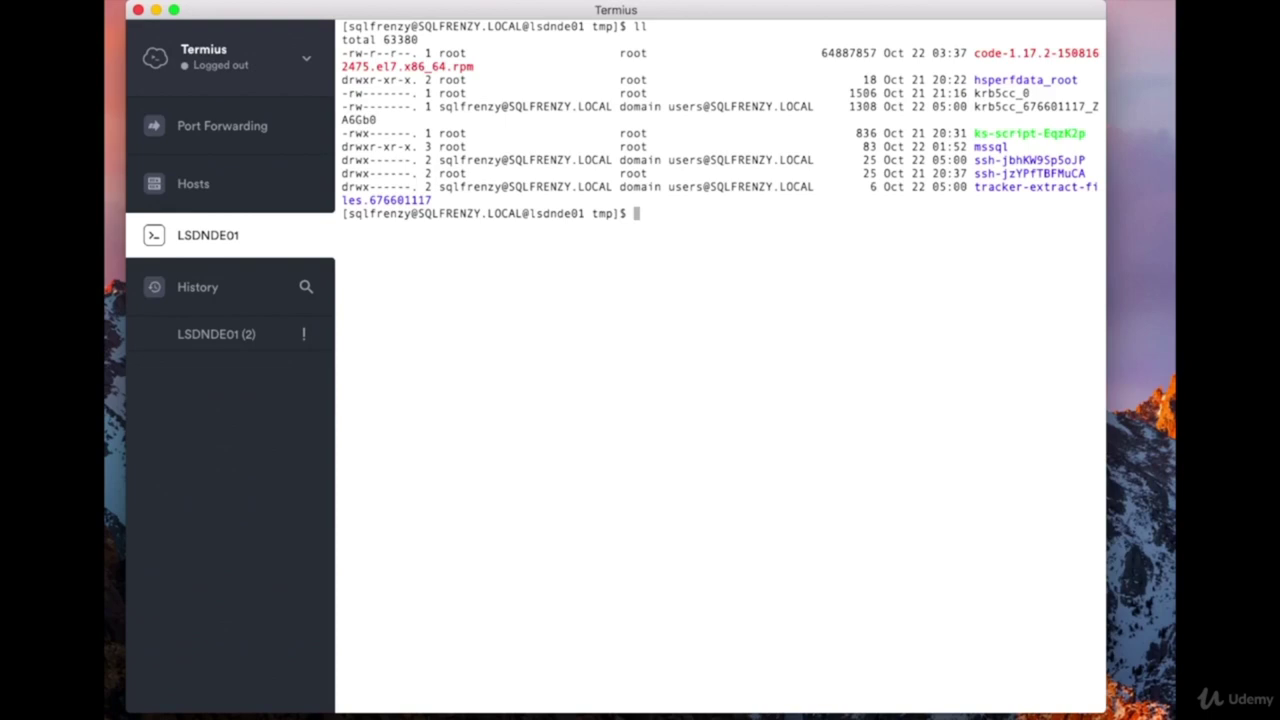
{"action": "type", "text": "pwd"}
{"action": "key", "text": "Return"}
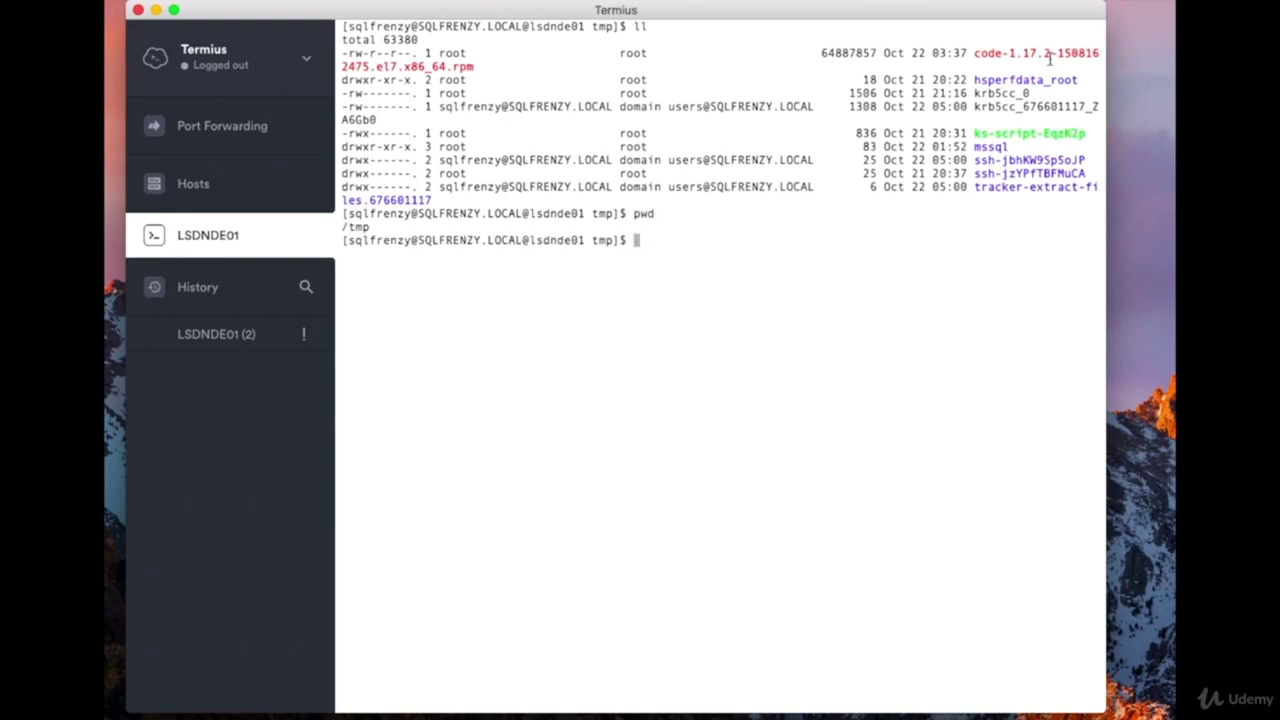
Step: Install /tmp/code-1.17.2-1508162475.el7.x86_64.rpm with sudo yum install, confirming with y
{"action": "type", "text": "sudo yum install "}
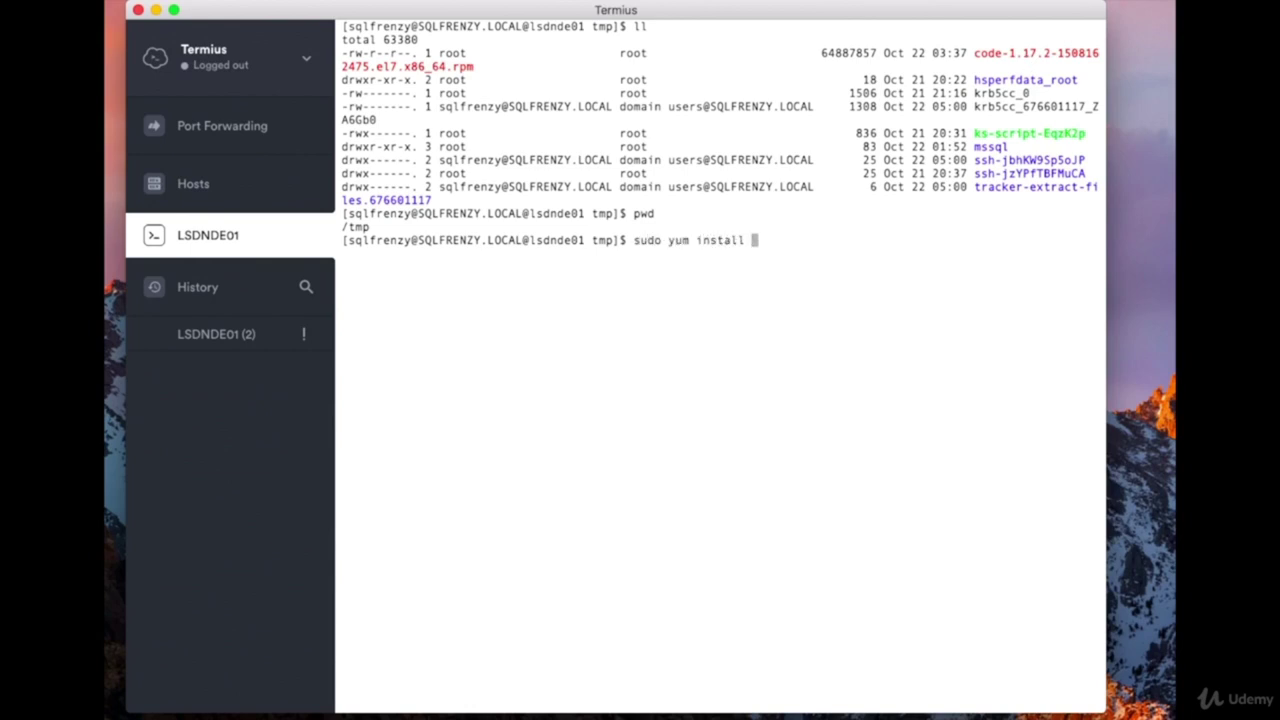
{"action": "type", "text": "co"}
{"action": "key", "text": "Tab"}
{"action": "key", "text": "Tab"}
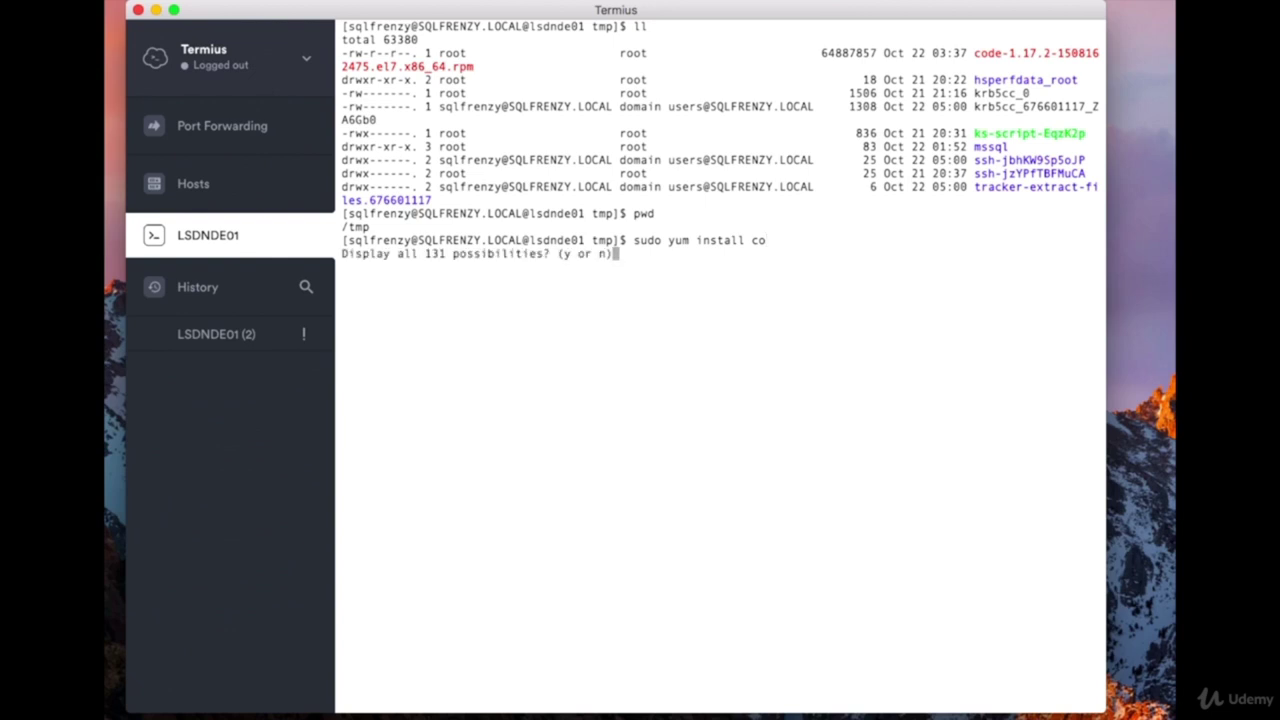
{"action": "key", "text": "n"}
{"action": "key", "text": "BackSpace"}
{"action": "key", "text": "BackSpace"}
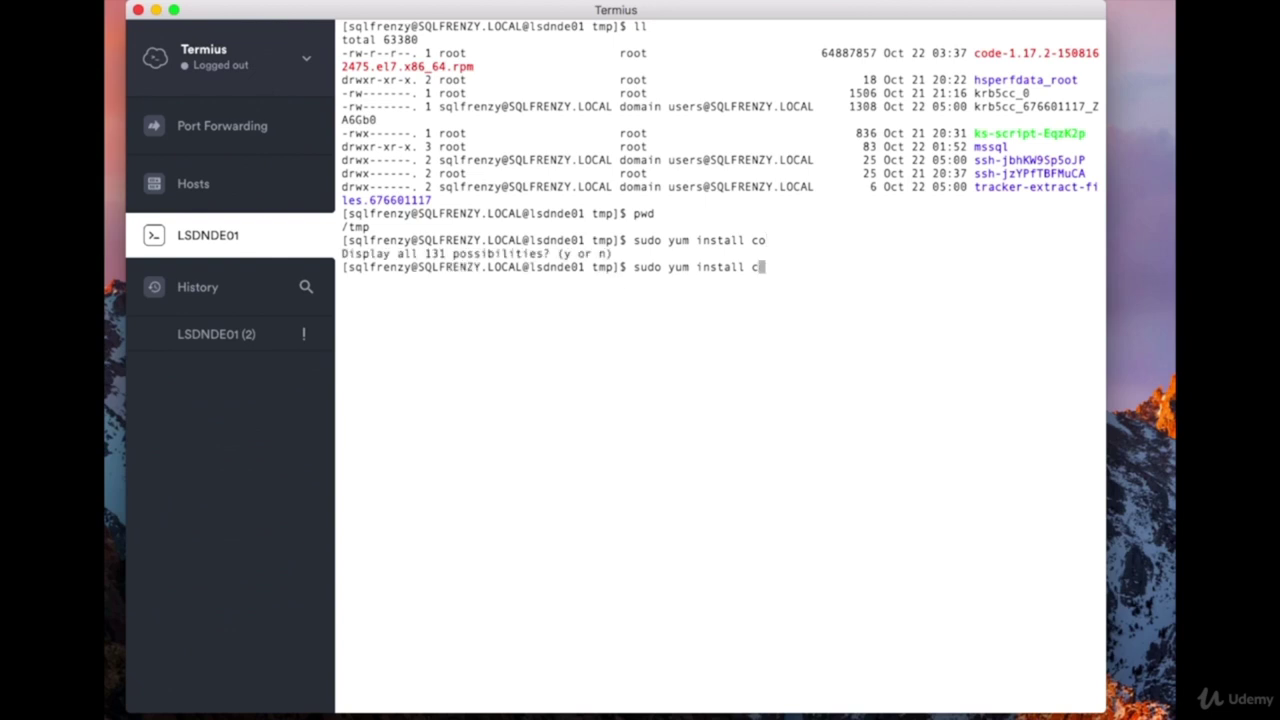
{"action": "type", "text": "/tmp/co"}
{"action": "key", "text": "Tab"}
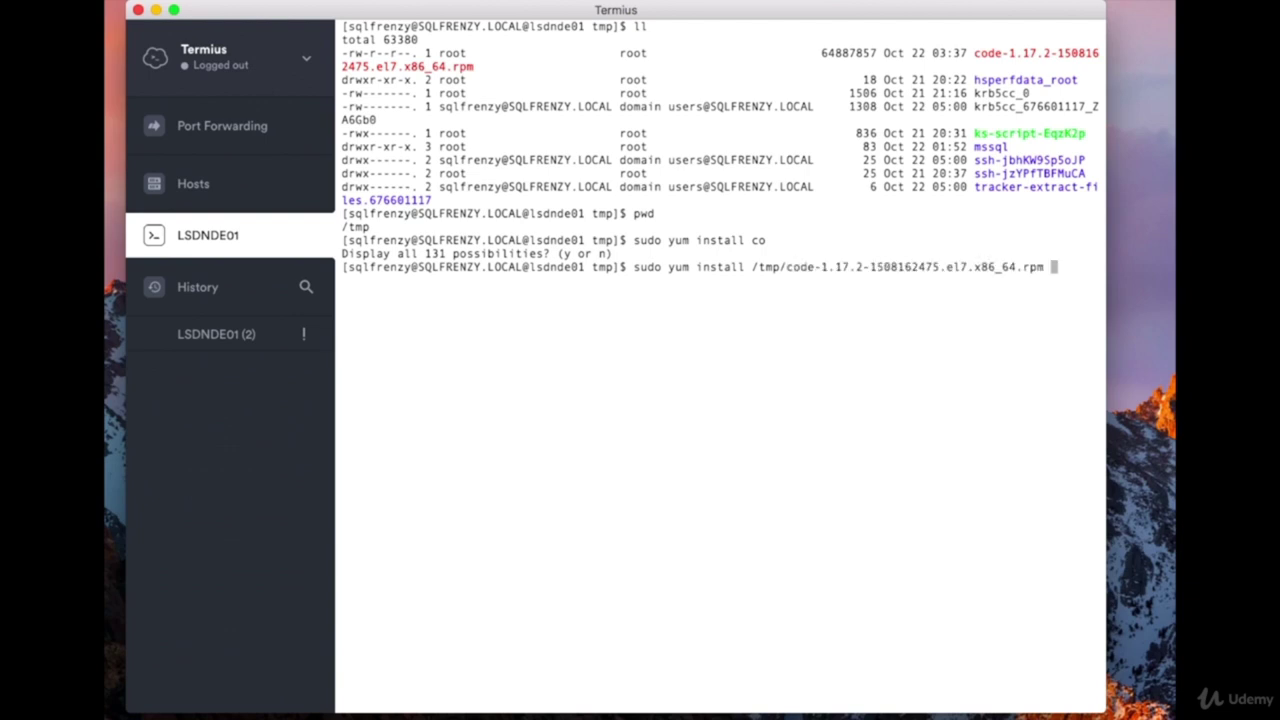
{"action": "key", "text": "Return"}
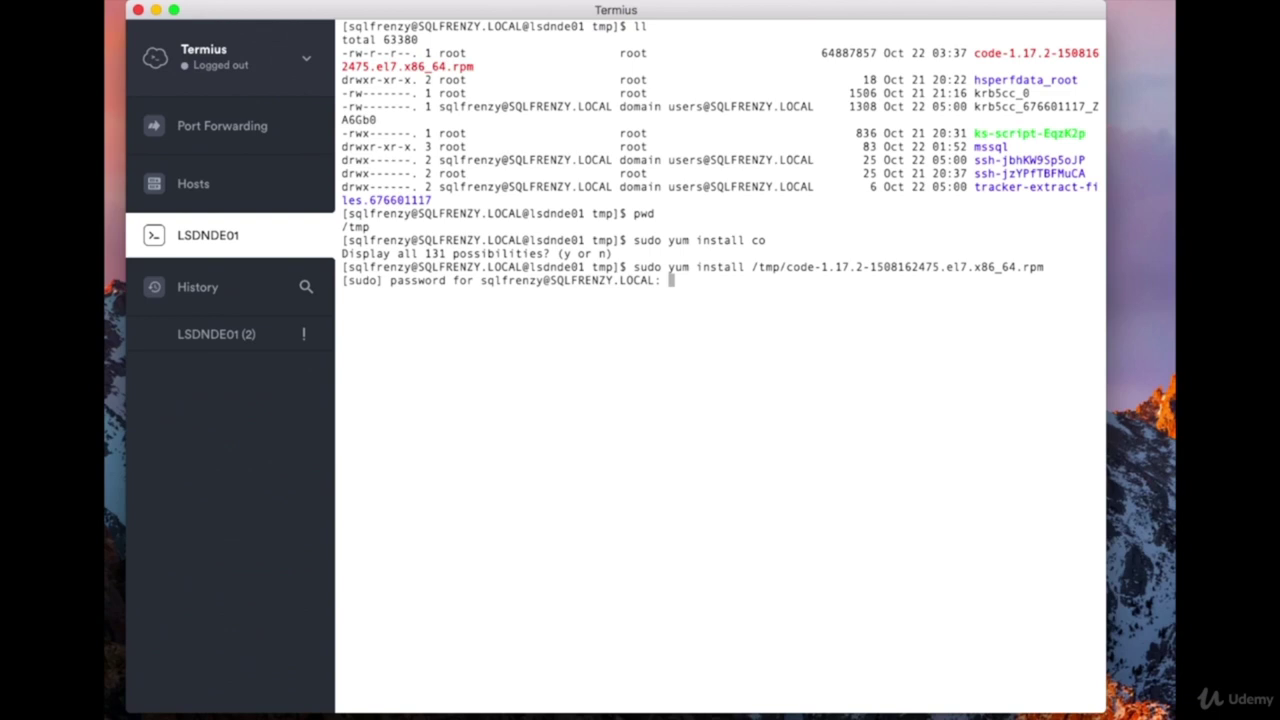
{"action": "key", "text": "Return"}
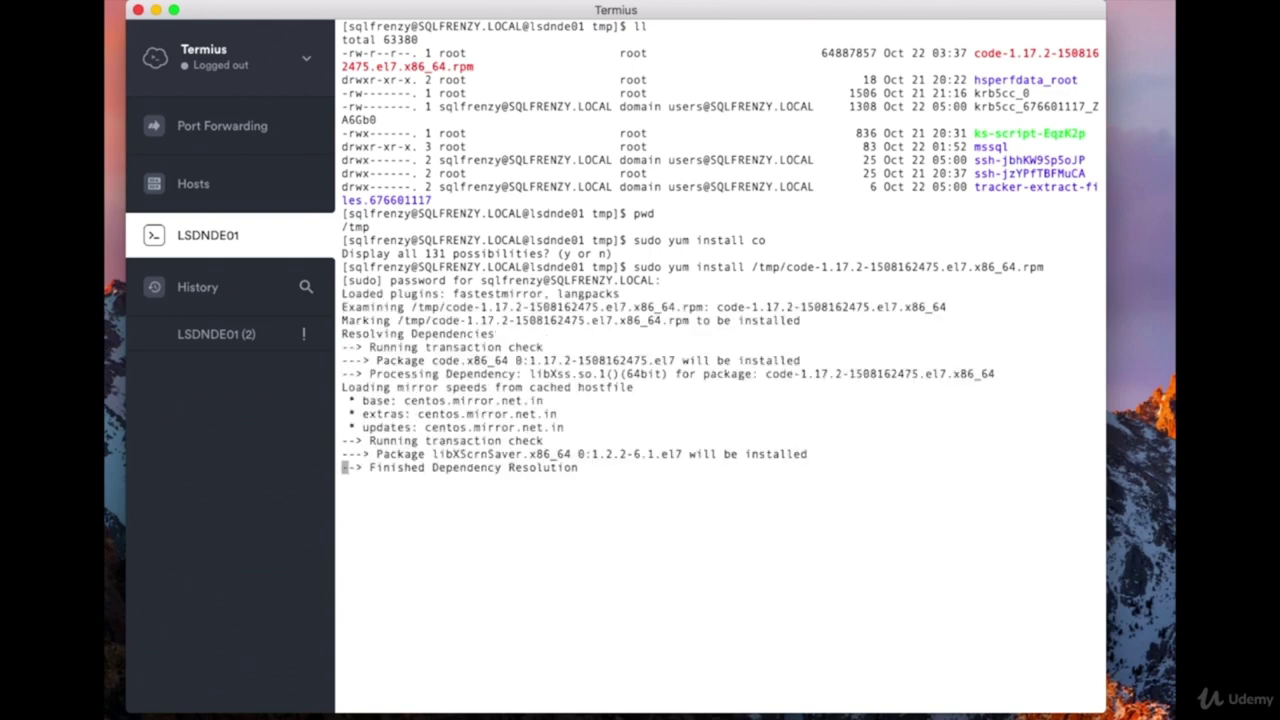
{"action": "type", "text": "y"}
{"action": "key", "text": "Return"}
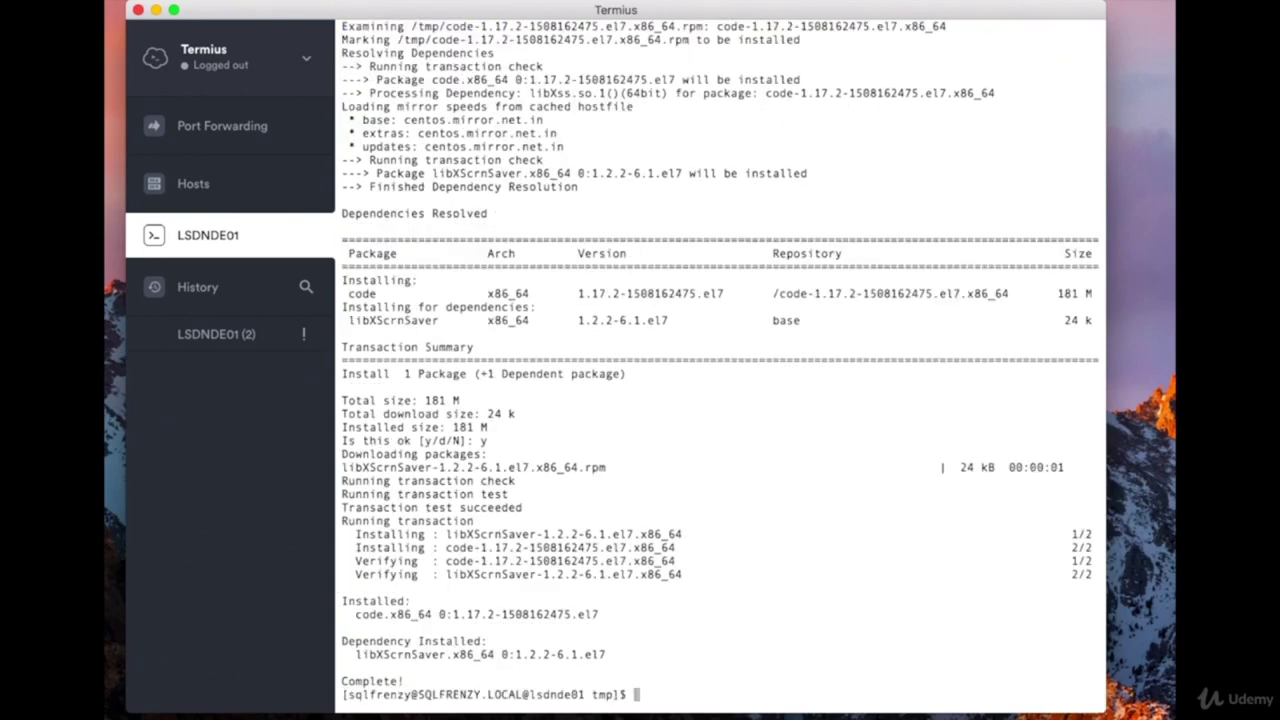
{"action": "key", "text": "super+Tab"}
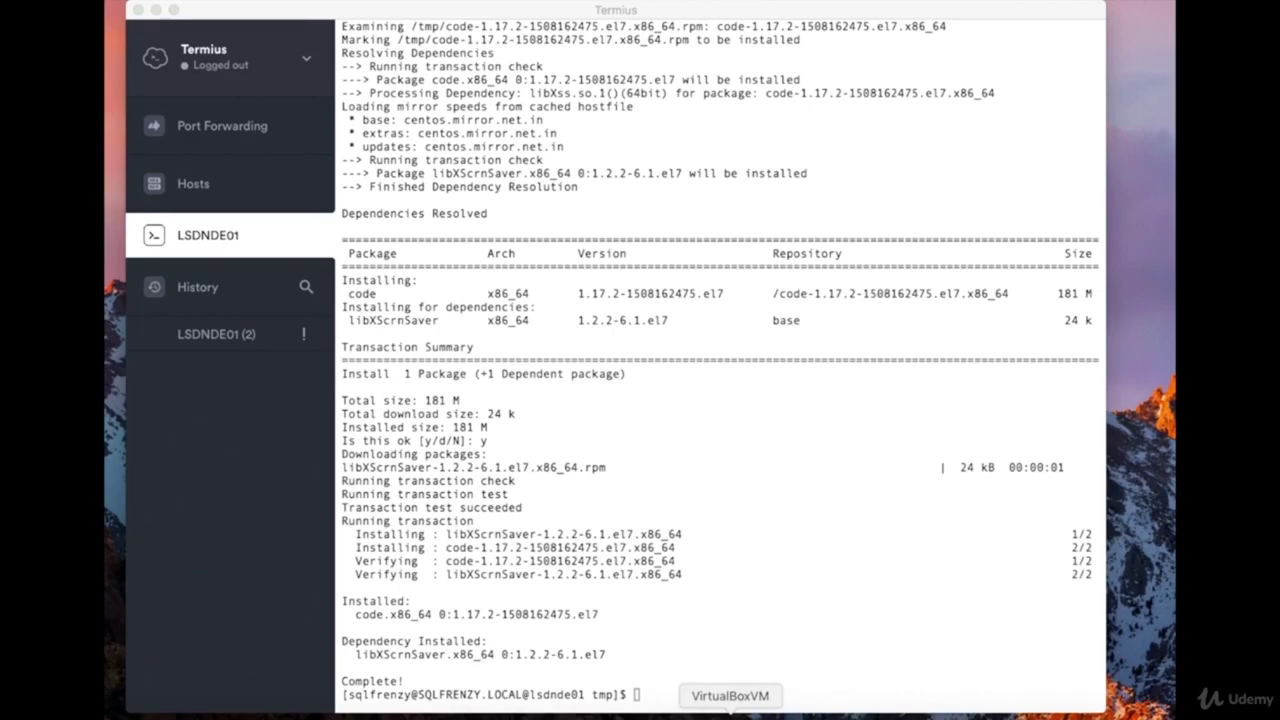
{"action": "left_click", "coordinate": [730, 714]}
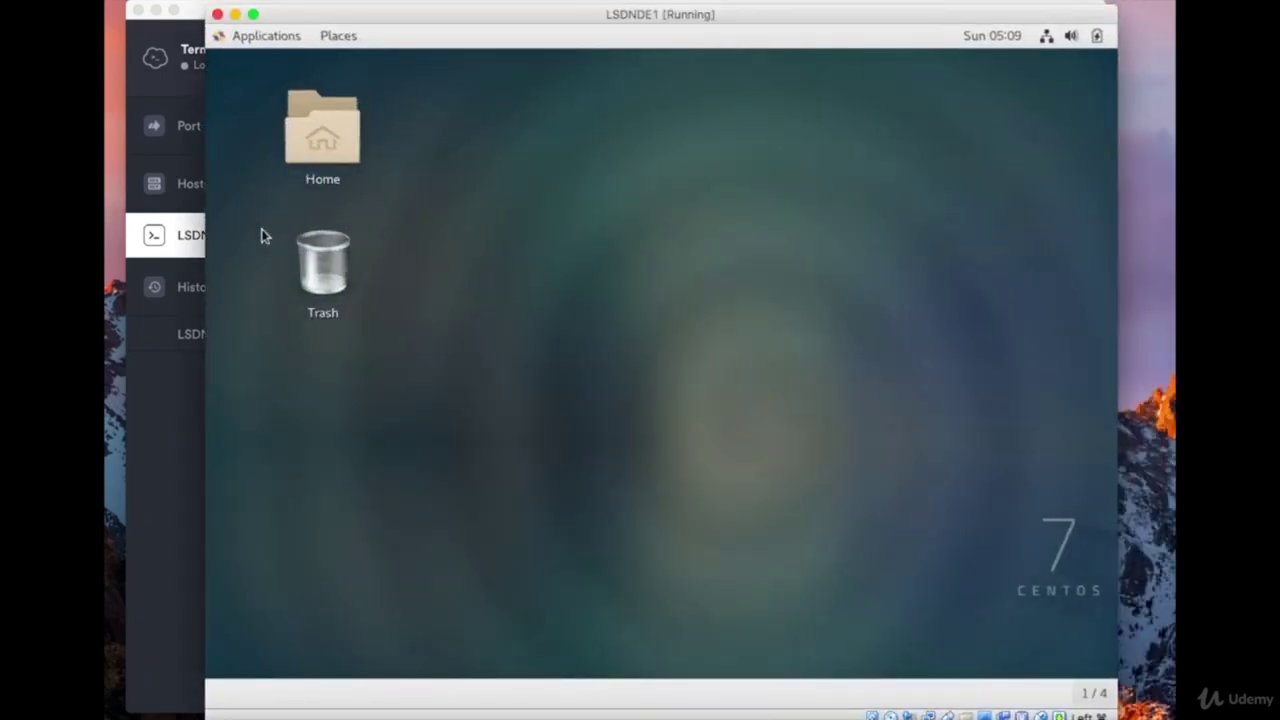
{"action": "key", "text": "super"}
{"action": "key", "text": "super"}
{"action": "left_click", "coordinate": [270, 42]}
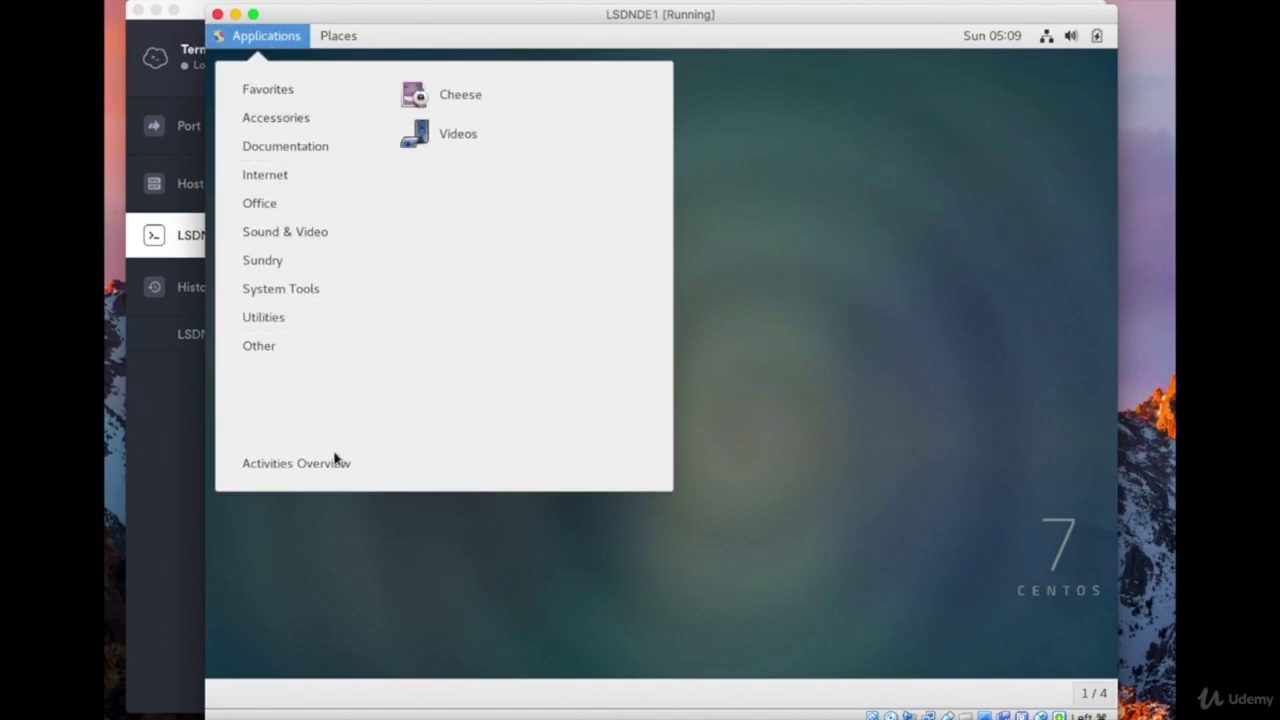
{"action": "left_click", "coordinate": [835, 333]}
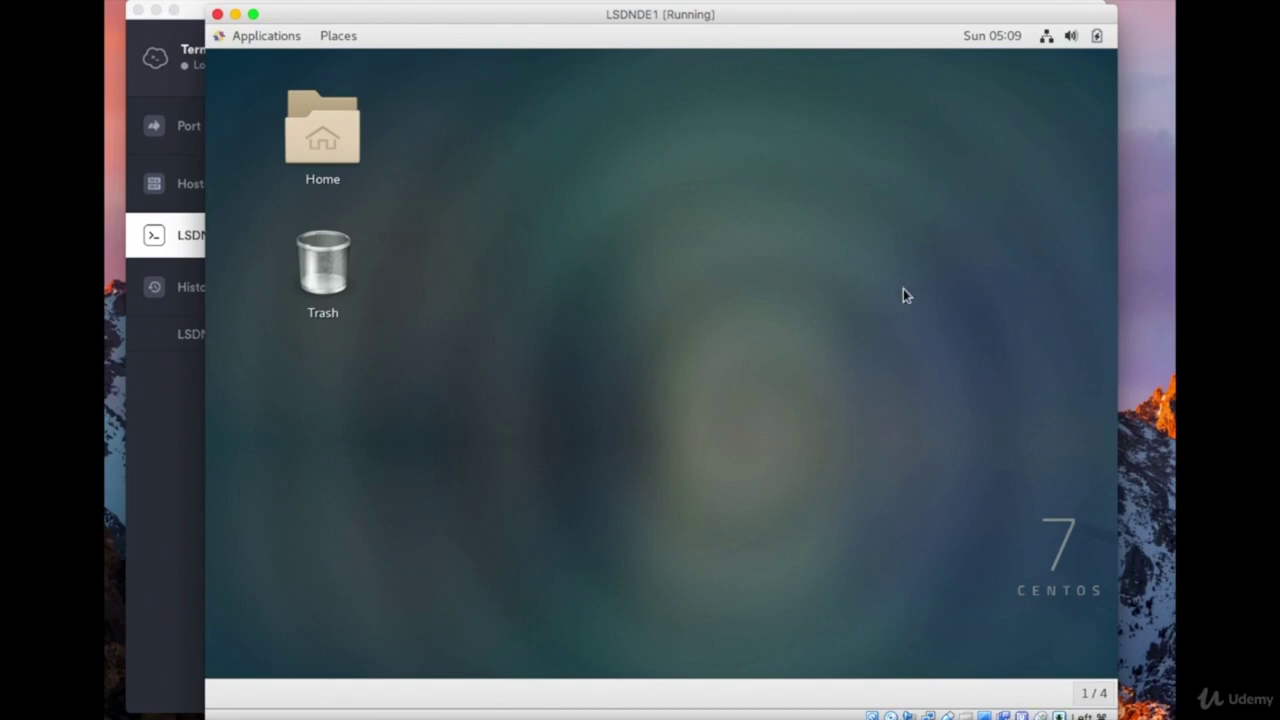
{"action": "left_click", "coordinate": [145, 252]}
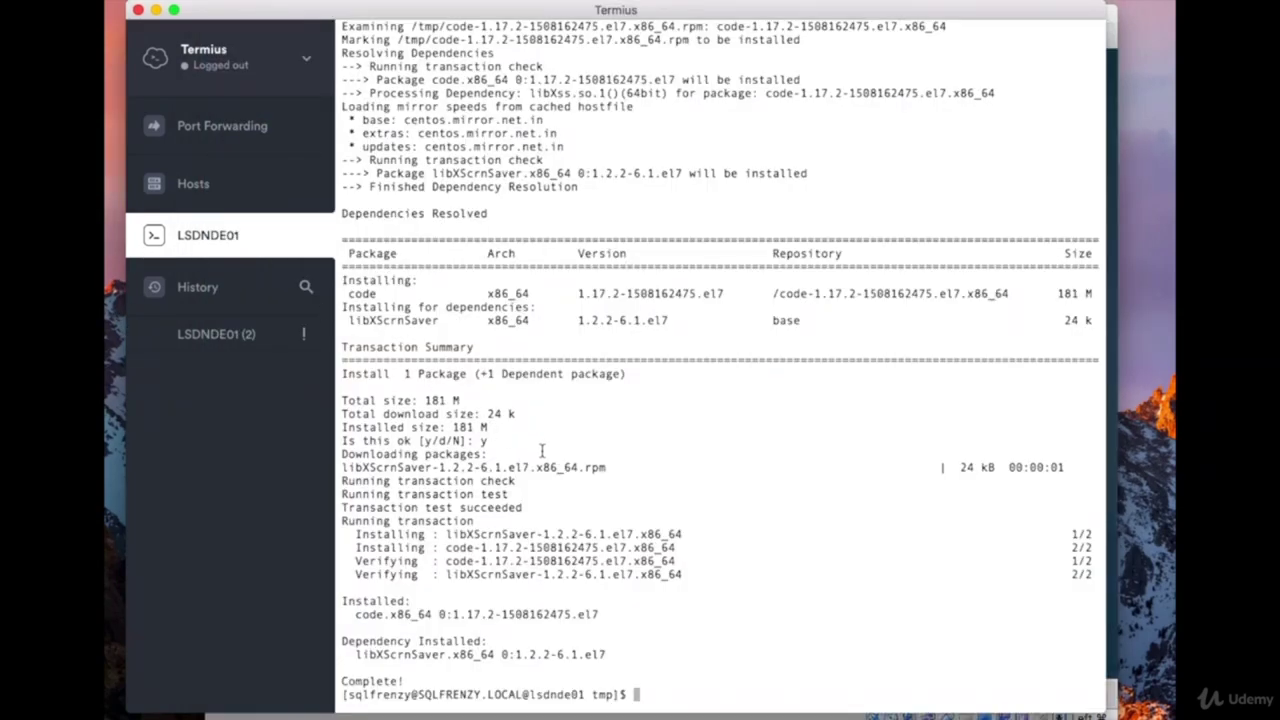
Step: Reboot the CentOS server with sudo init 6
{"action": "type", "text": "sudo init 6"}
{"action": "key", "text": "Return"}
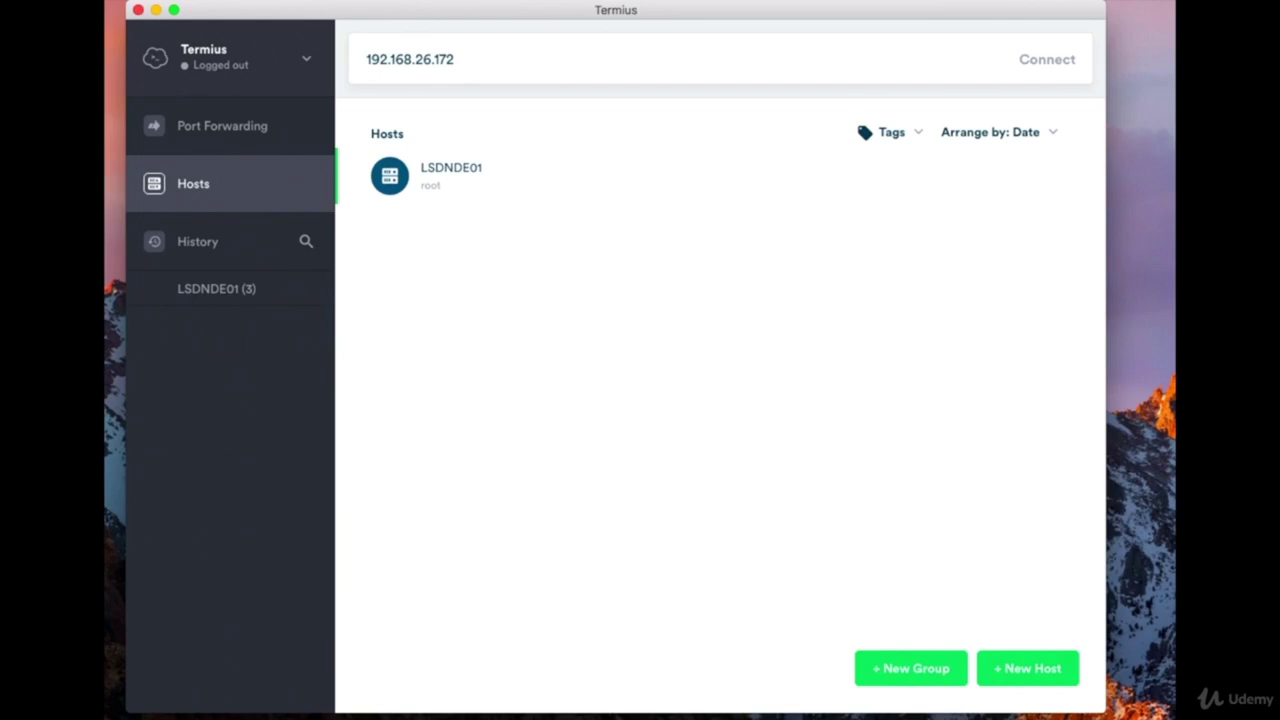
{"action": "left_click", "coordinate": [1122, 356]}
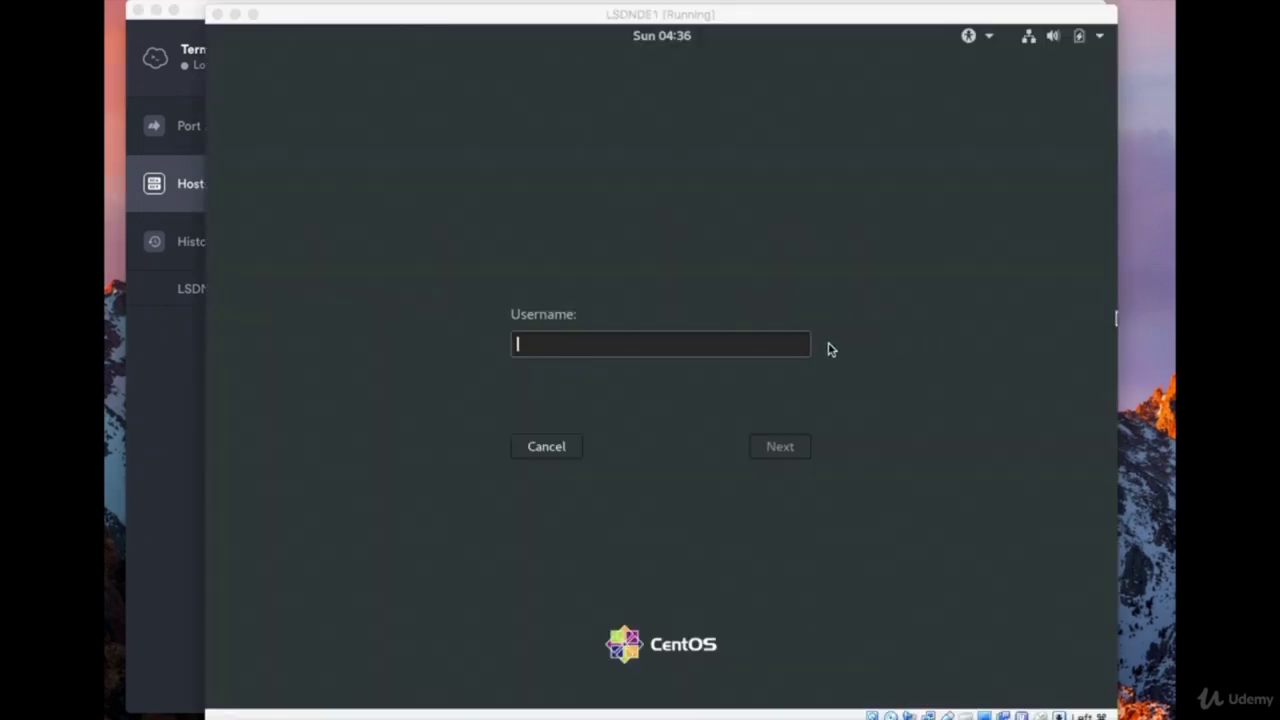
Step: Sign in at the CentOS login screen with the SQLFRENZY domain user and its password
{"action": "left_click", "coordinate": [786, 351]}
{"action": "type", "text": "SQ"}
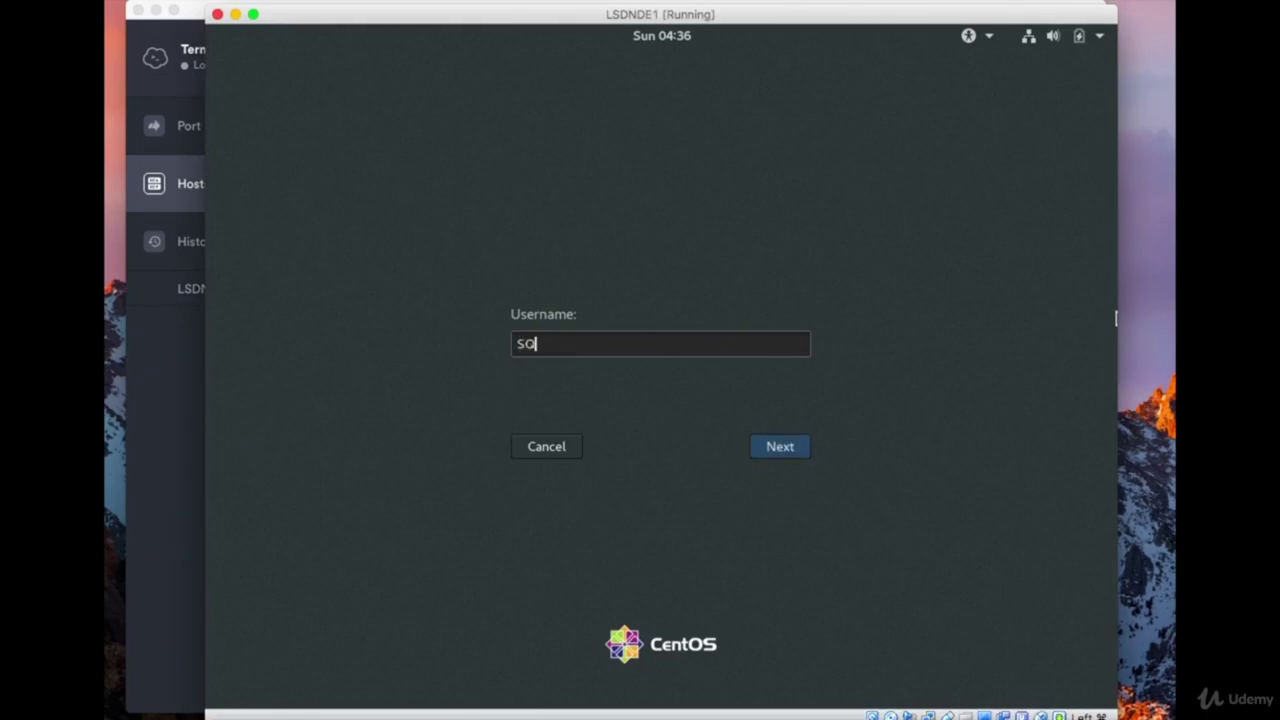
{"action": "type", "text": "LFRENZY.LO"}
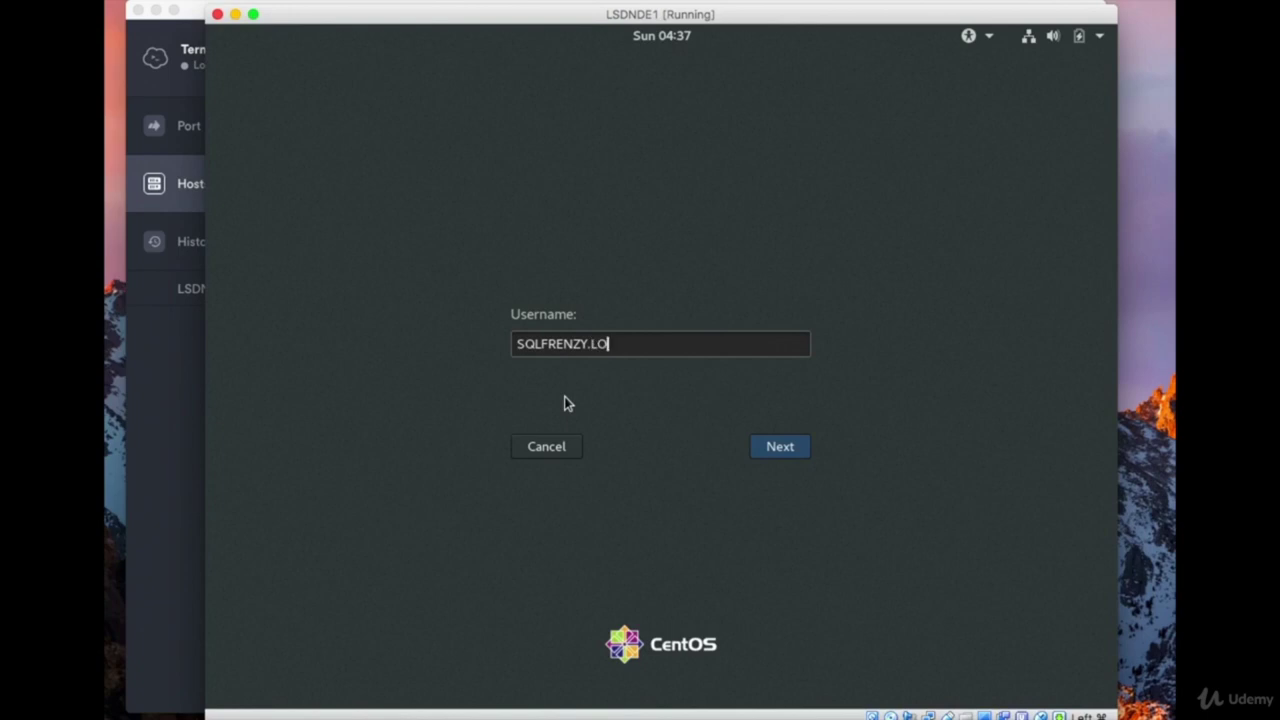
{"action": "type", "text": "CAL\\sqlfrenzy"}
{"action": "left_click", "coordinate": [801, 446]}
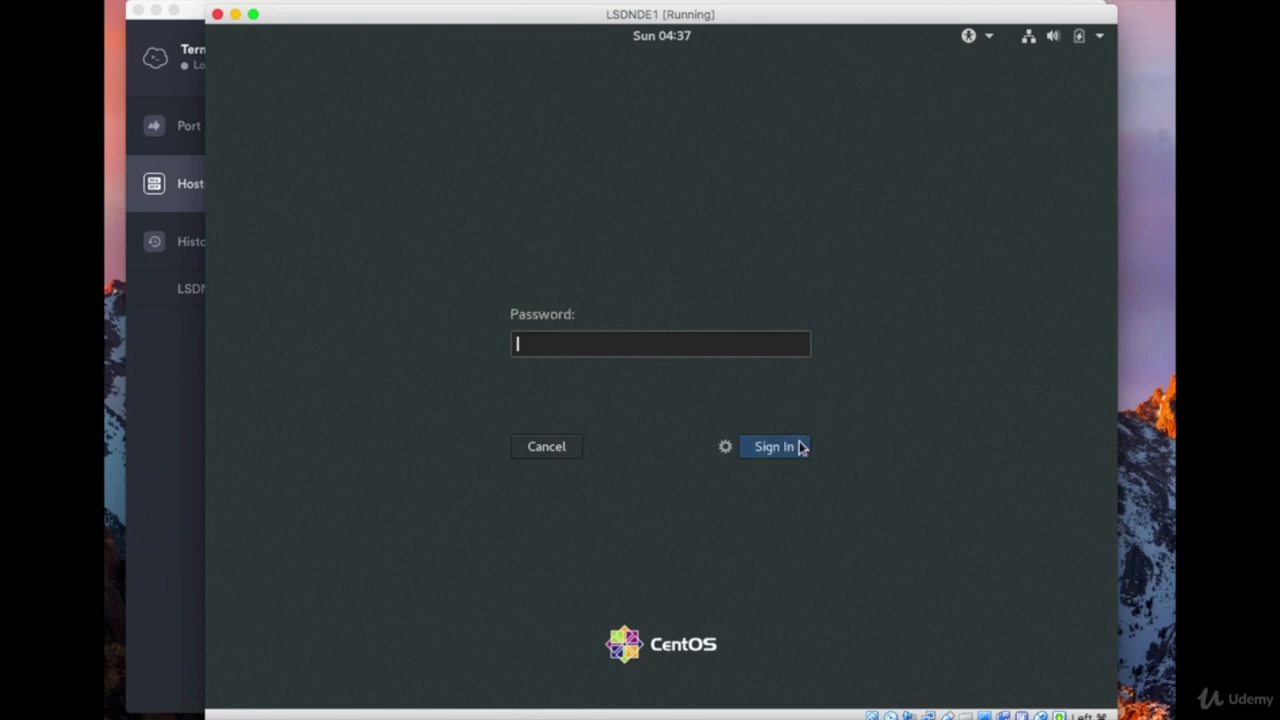
{"action": "left_click", "coordinate": [801, 446]}
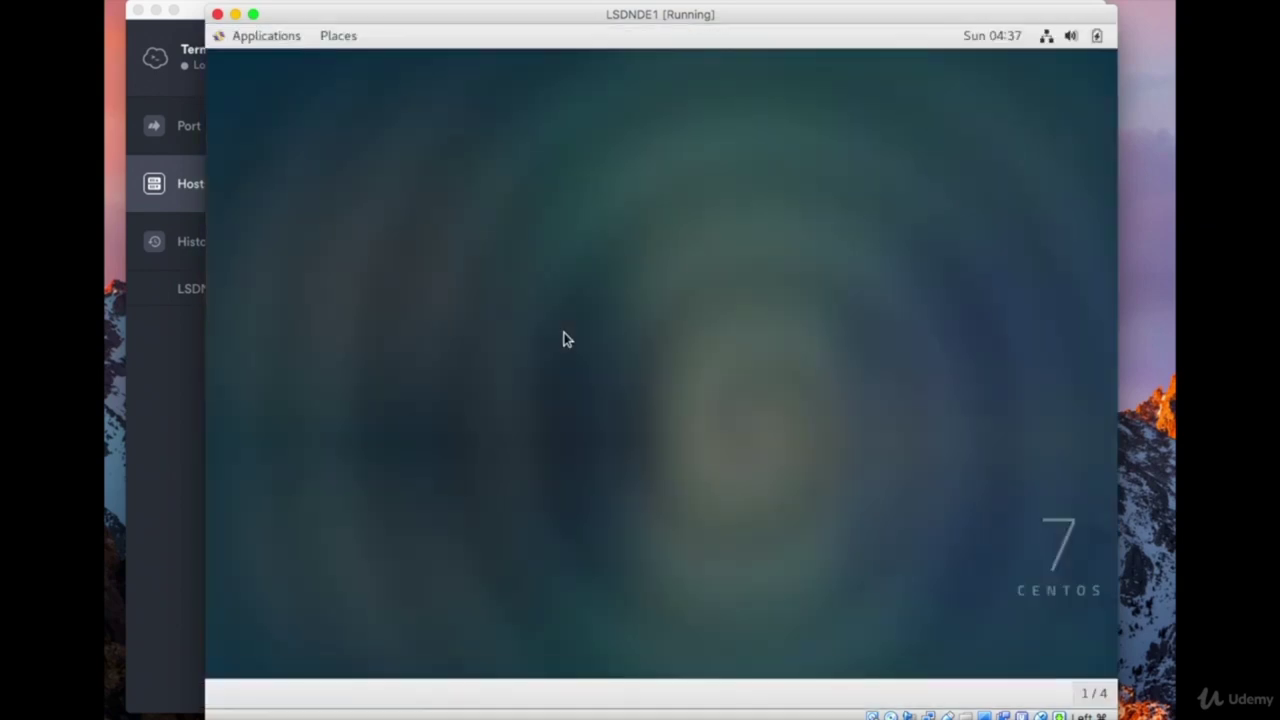
Step: Launch Visual Studio Code from the Applications > Programming menu
{"action": "left_click", "coordinate": [260, 38]}
{"action": "mouse_move", "coordinate": [307, 236]}
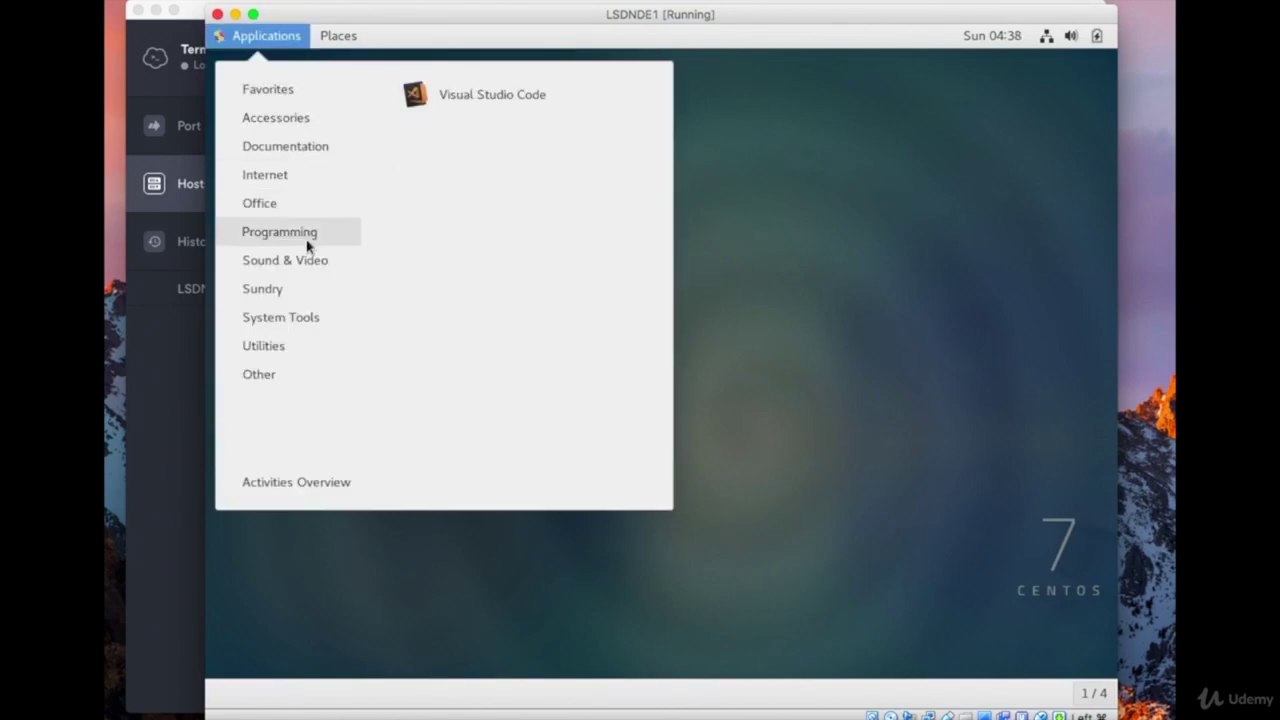
{"action": "left_click", "coordinate": [546, 111]}
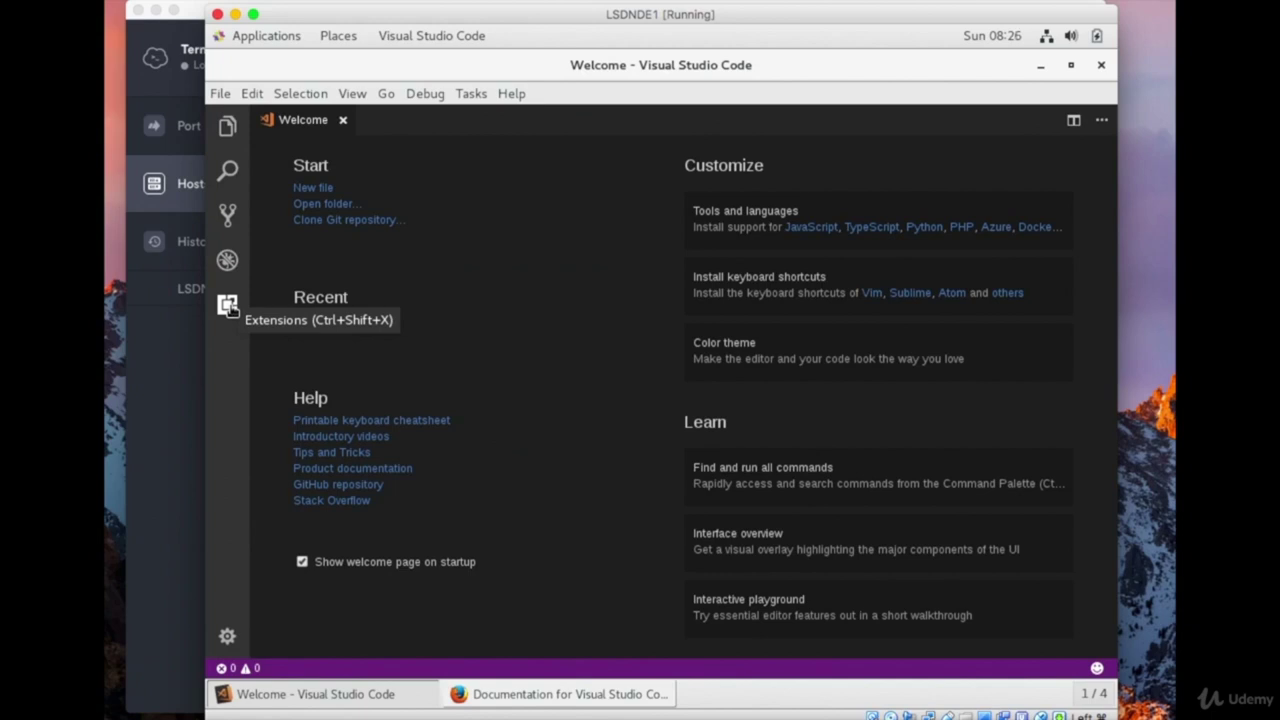
Step: Search the extensions for mssql and install Microsoft's mssql extension
{"action": "left_click", "coordinate": [228, 305]}
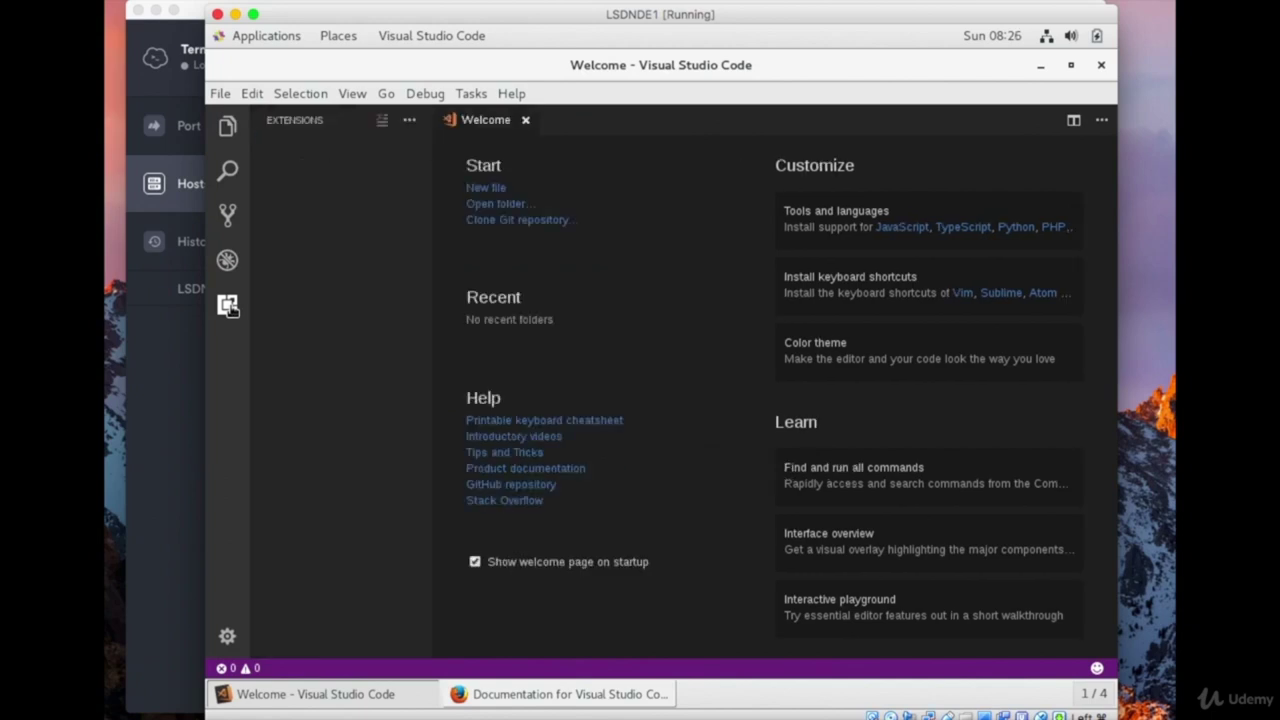
{"action": "type", "text": "mssql"}
{"action": "left_click", "coordinate": [358, 204]}
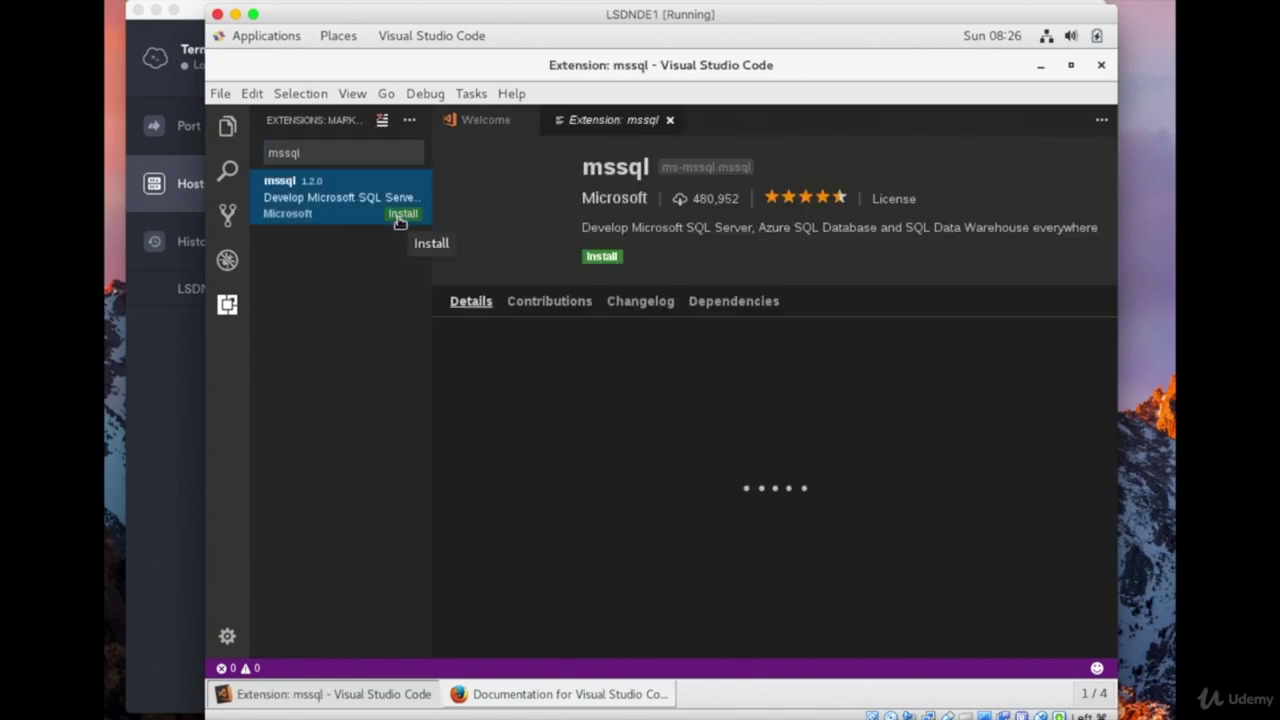
{"action": "left_click", "coordinate": [604, 258]}
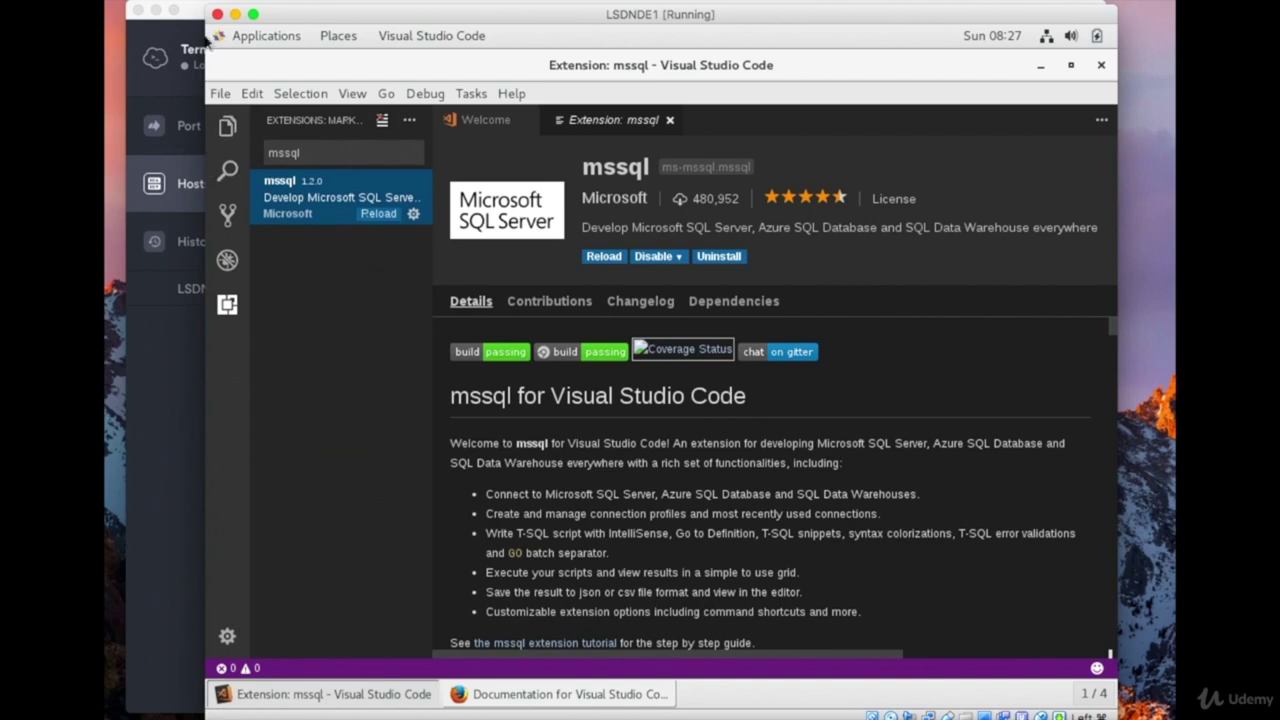
Step: Create a new untitled file and reload the window to activate mssql
{"action": "left_click", "coordinate": [221, 94]}
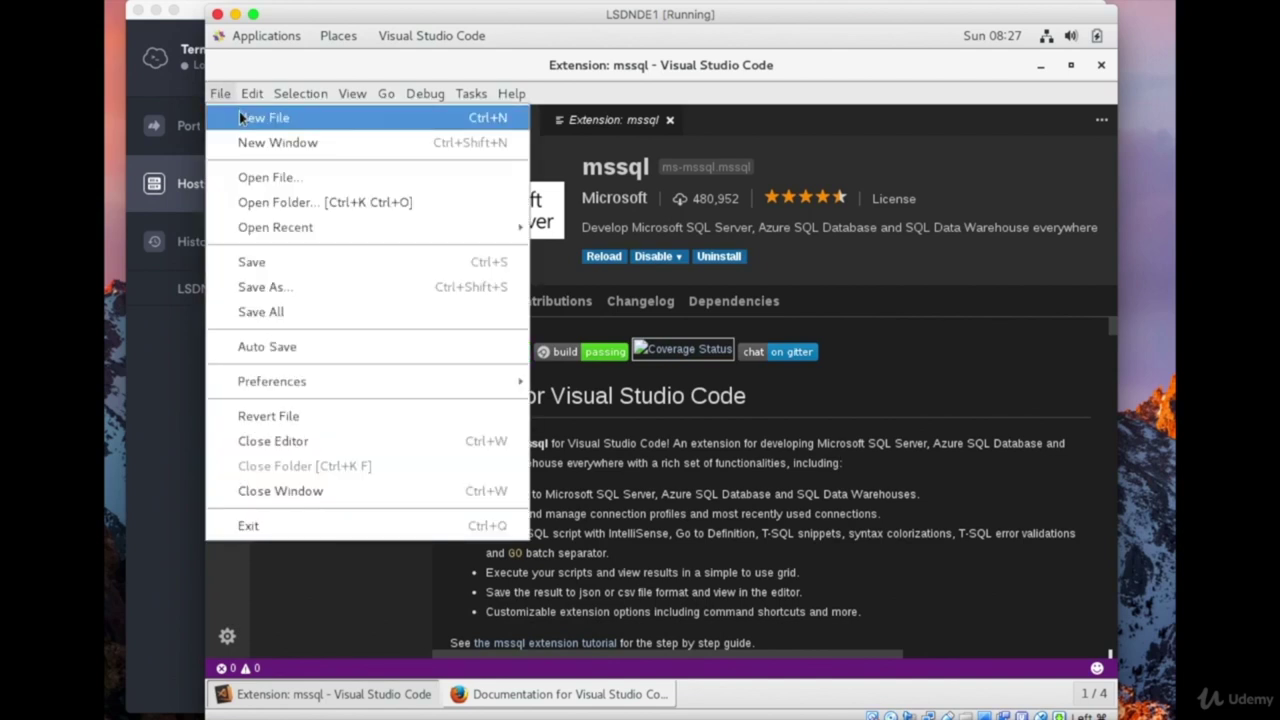
{"action": "left_click", "coordinate": [239, 114]}
{"action": "left_click", "coordinate": [379, 214]}
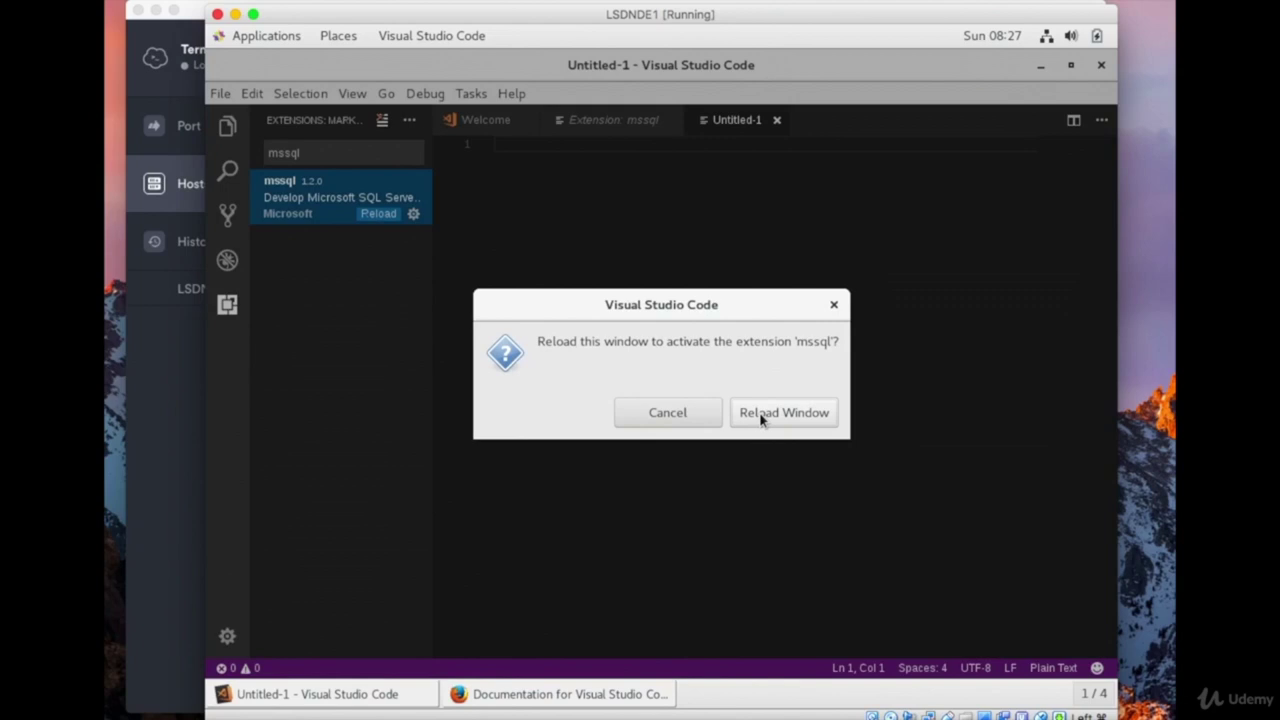
{"action": "left_click", "coordinate": [760, 416]}
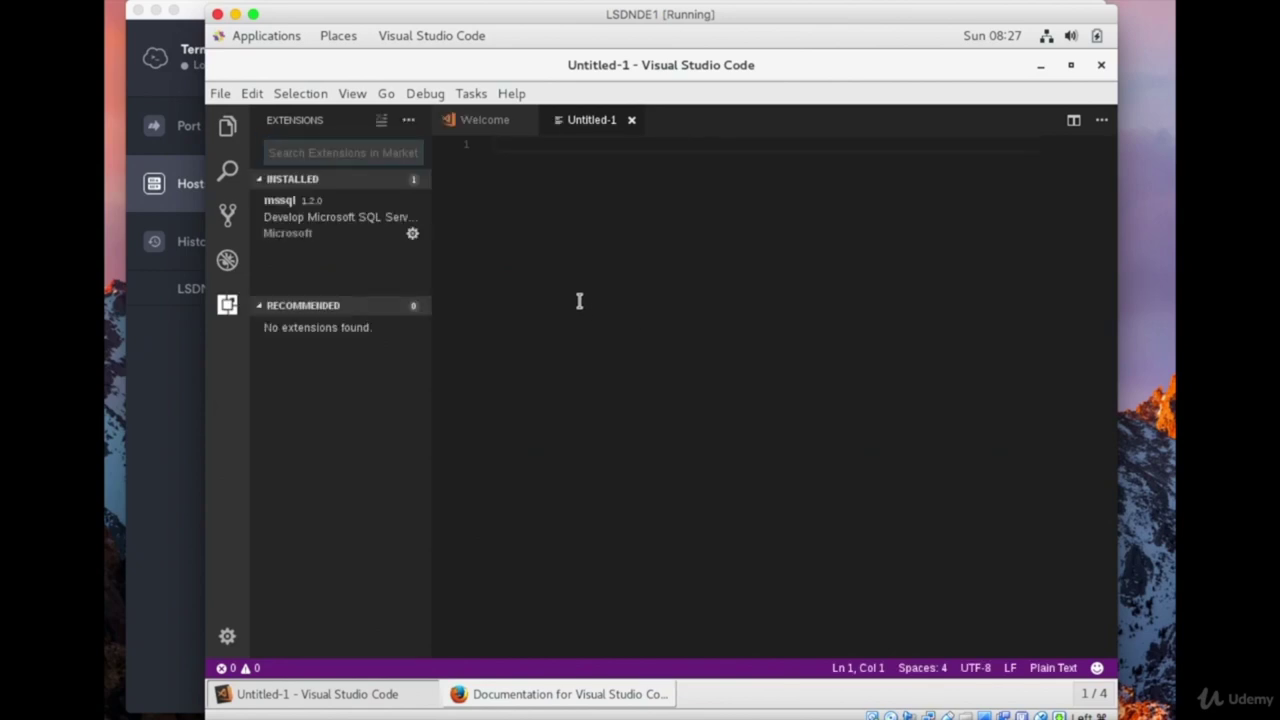
Step: Choose MS SQL: Manage Connection Profiles from the Command Palette via 'mssql:'
{"action": "key", "text": "ctrl+shift+p"}
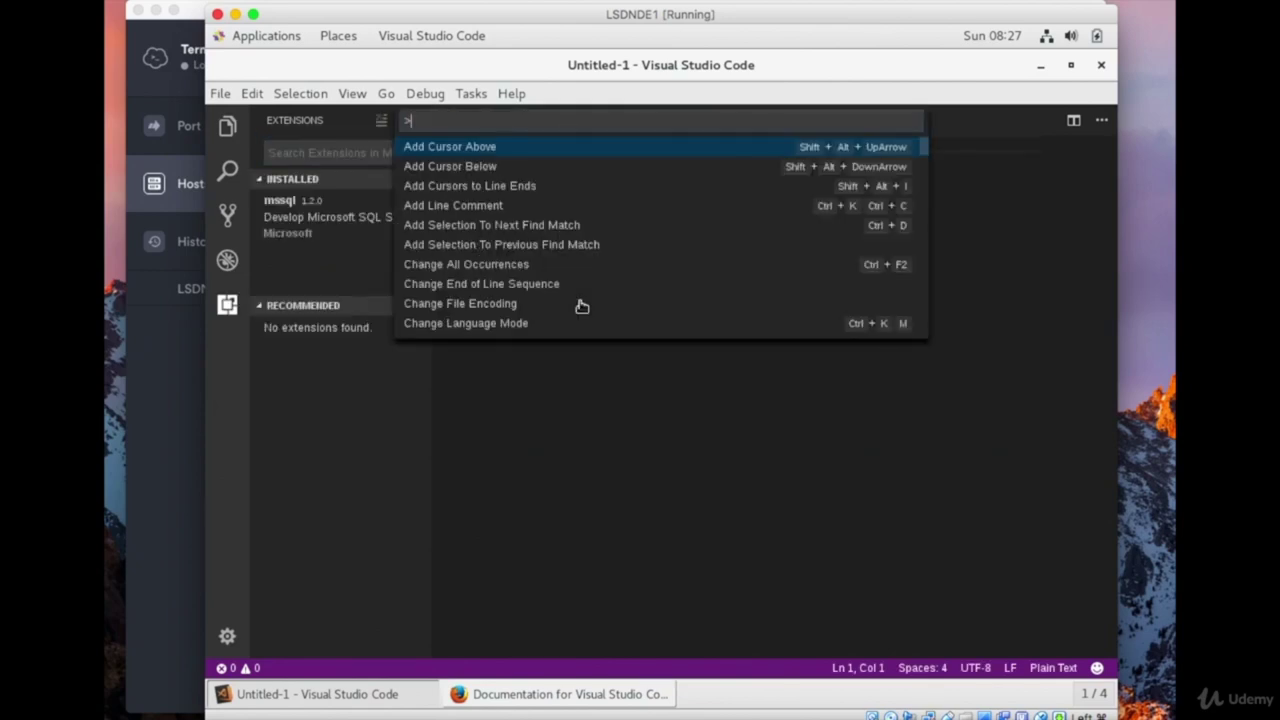
{"action": "type", "text": "mssql:"}
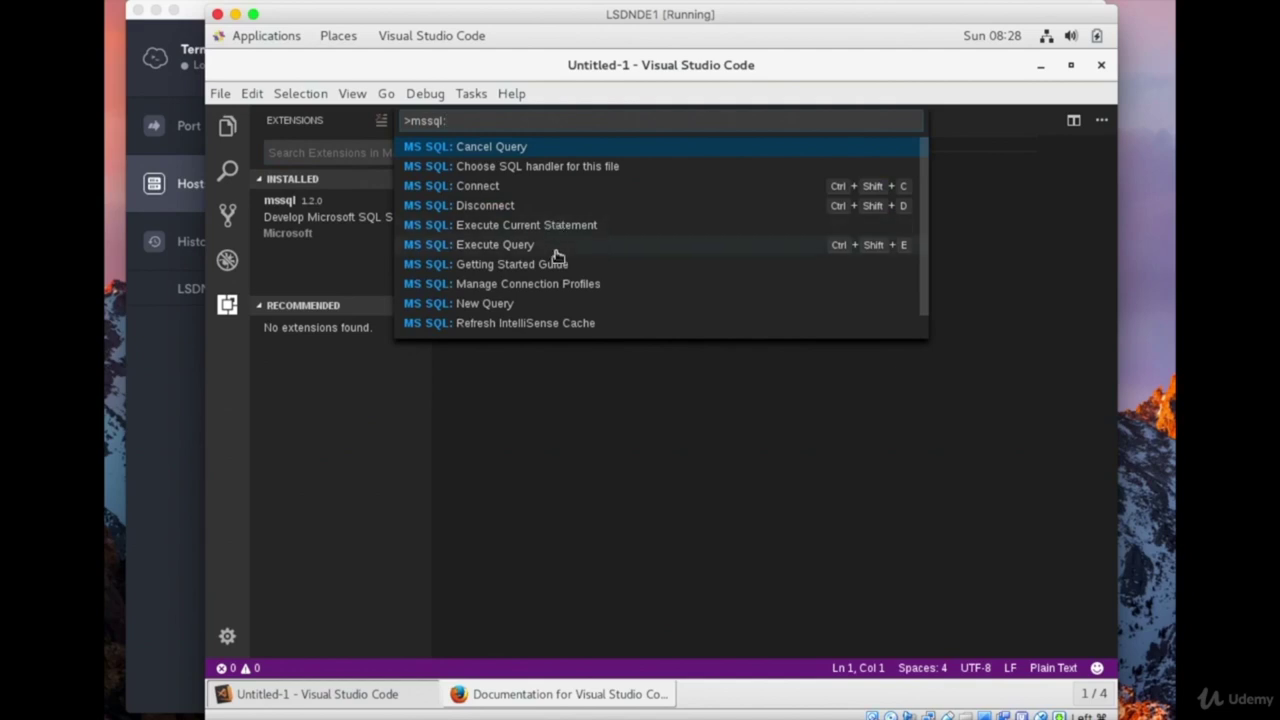
{"action": "left_click", "coordinate": [567, 285]}
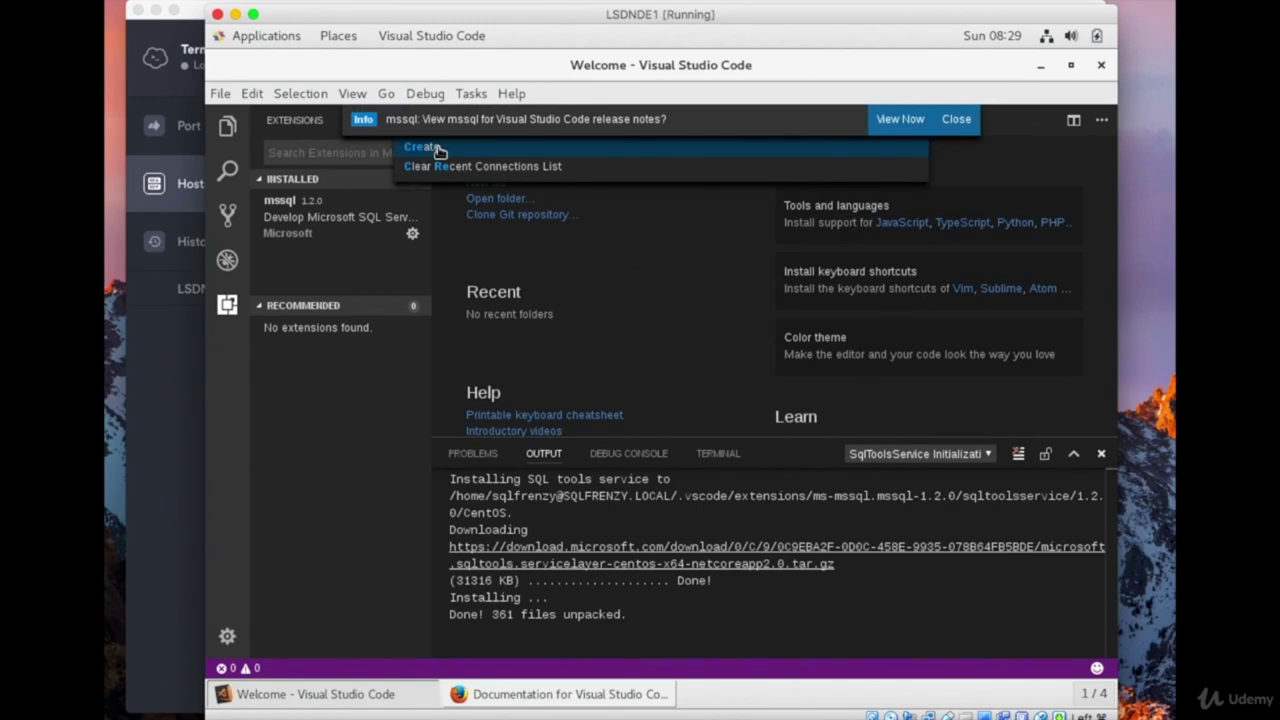
Step: Start a new connection profile with server lsdnde01 and database master
{"action": "left_click", "coordinate": [438, 149]}
{"action": "type", "text": "lsdnde"}
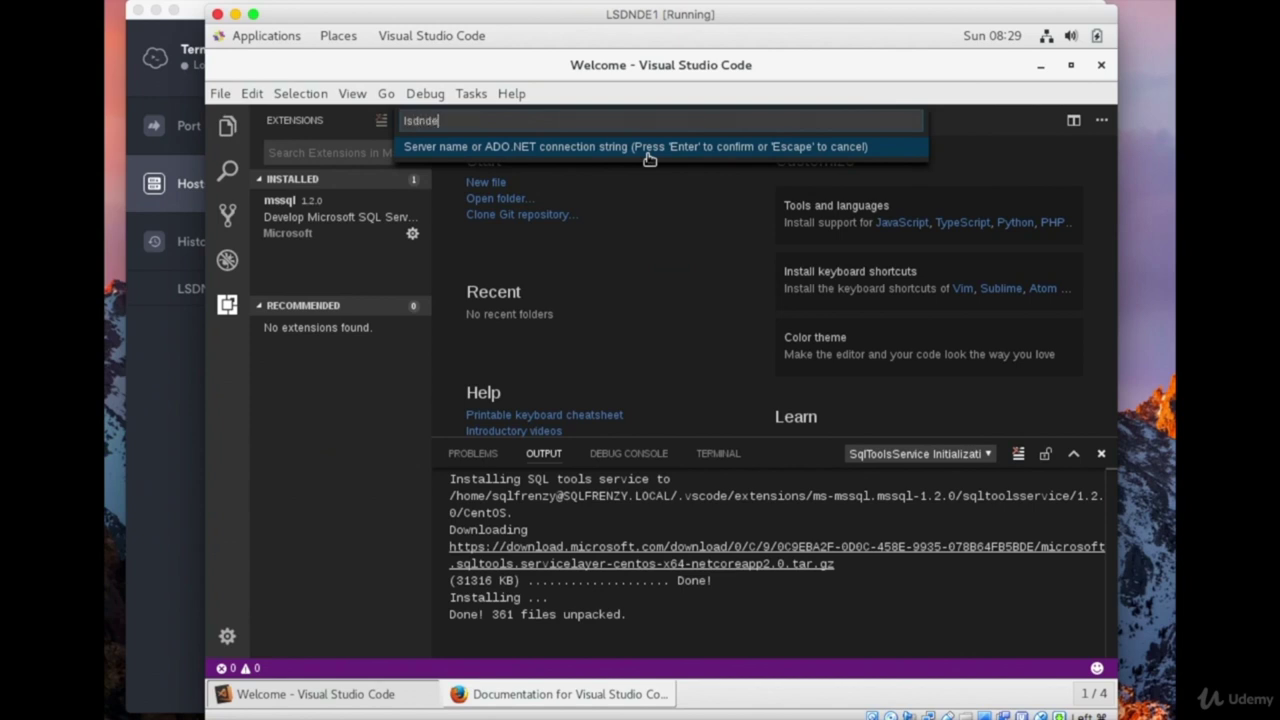
{"action": "type", "text": "01"}
{"action": "key", "text": "Return"}
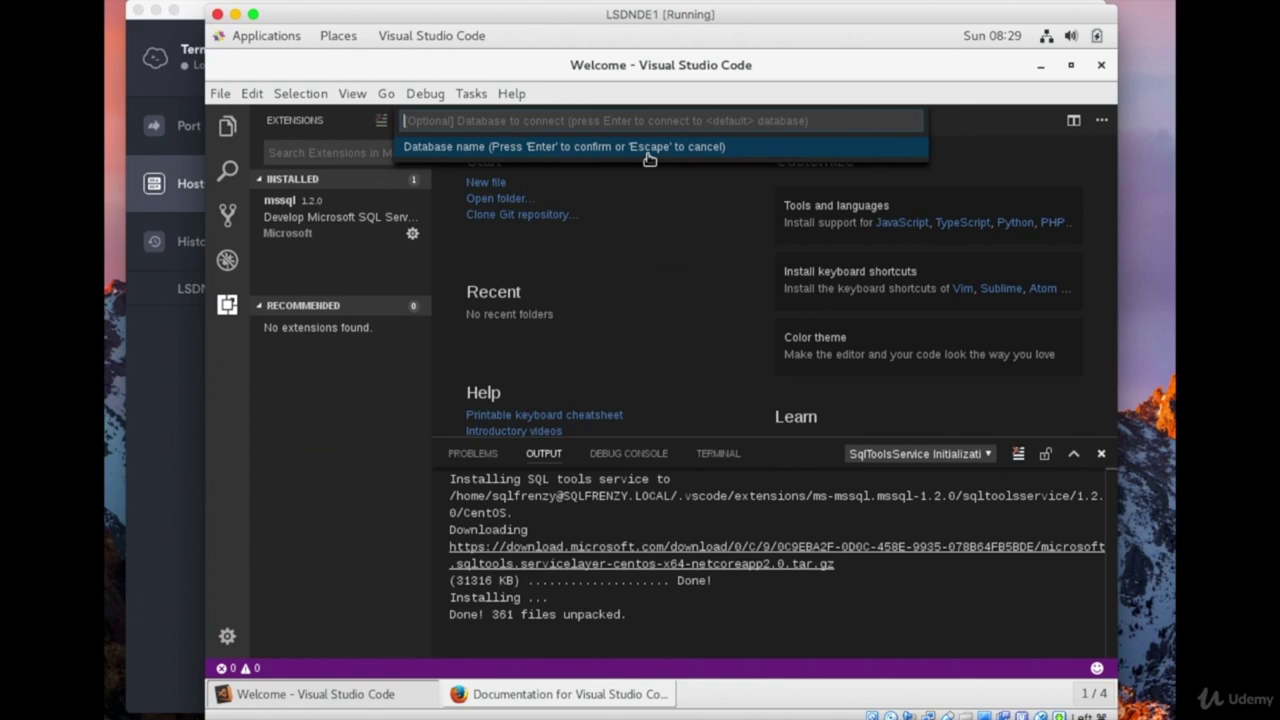
{"action": "type", "text": "mater"}
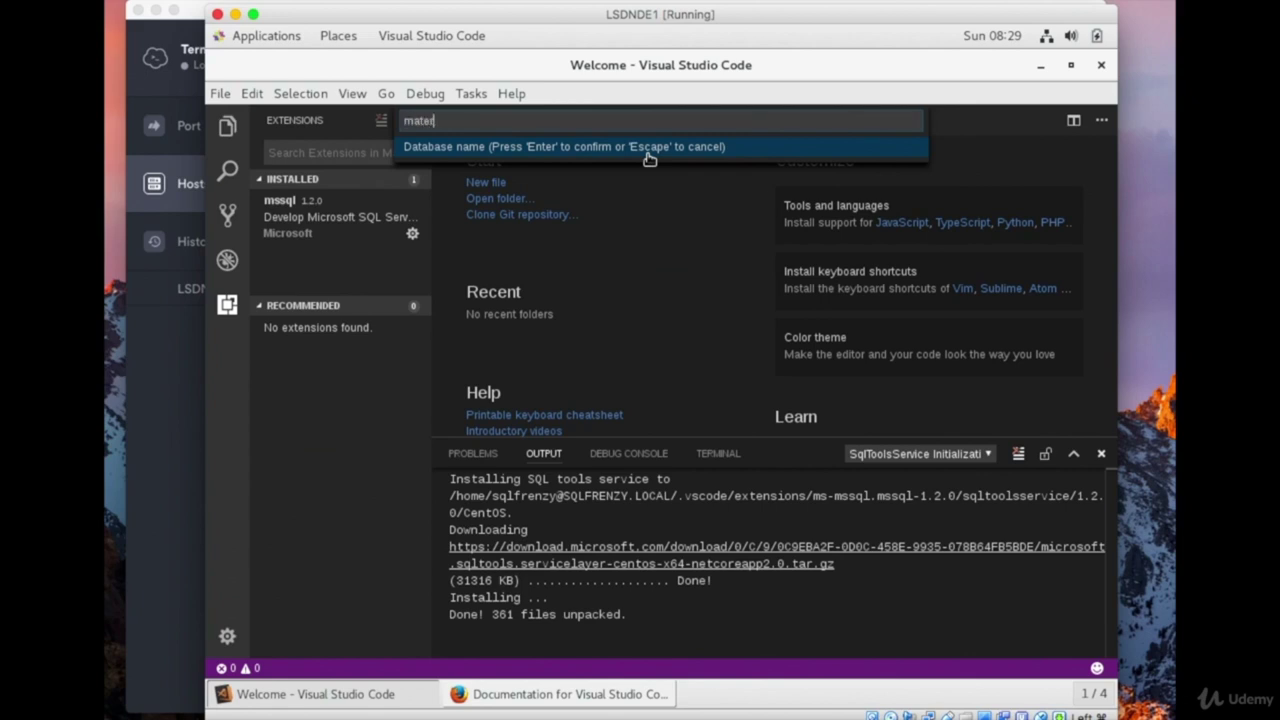
{"action": "key", "text": "BackSpace"}
{"action": "key", "text": "BackSpace"}
{"action": "type", "text": "ster"}
{"action": "key", "text": "Return"}
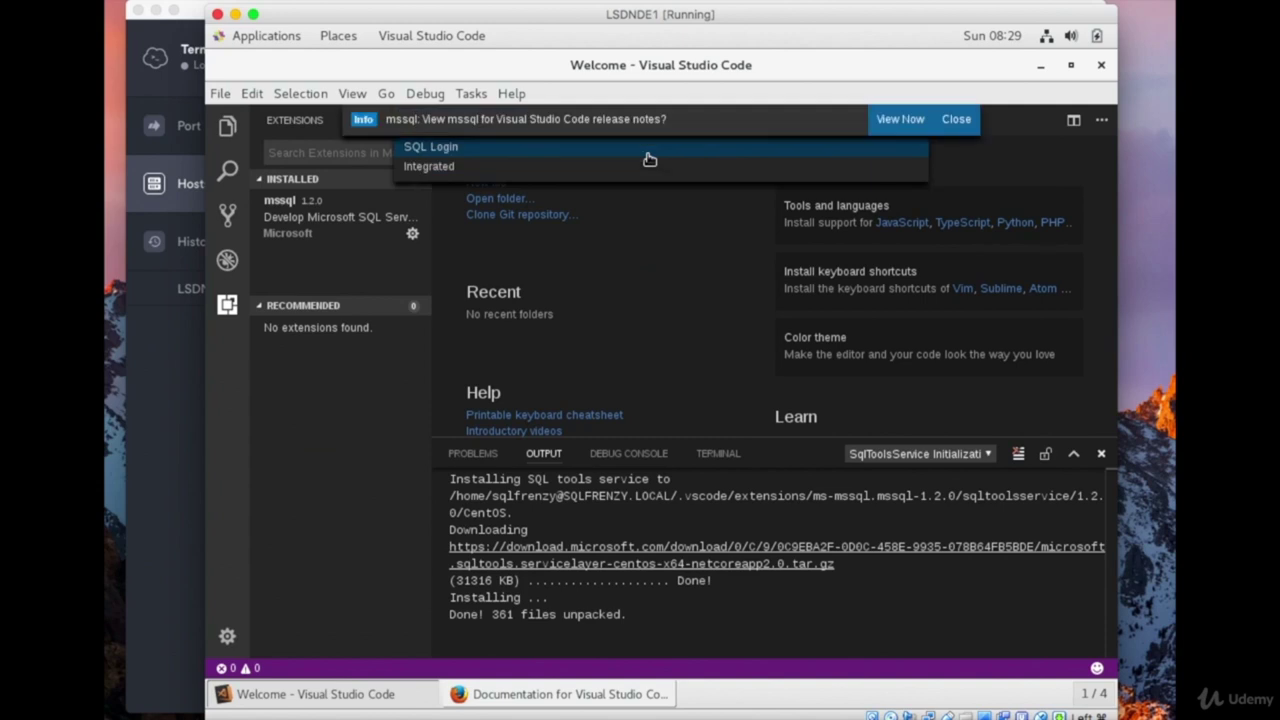
Step: Use SQL Login as sa with saved password and name the profile 'local'
{"action": "key", "text": "Return"}
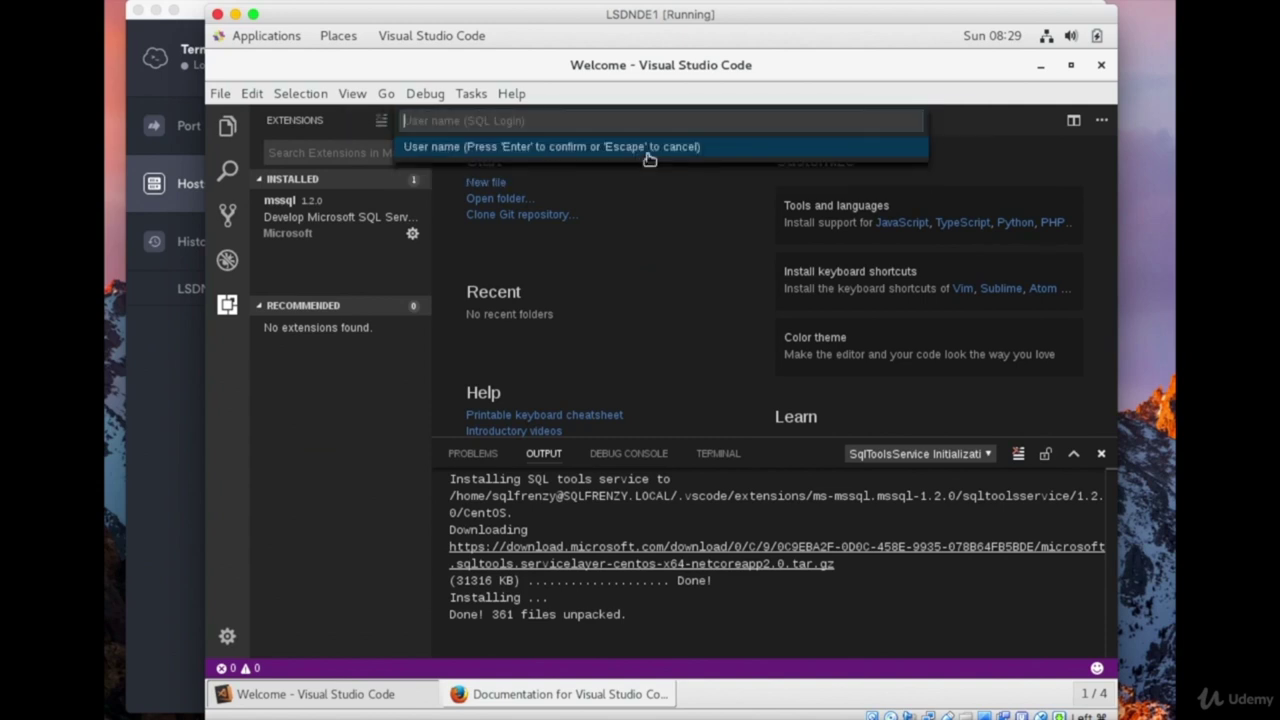
{"action": "type", "text": "sa"}
{"action": "key", "text": "Return"}
{"action": "type", "text": "•••••••••"}
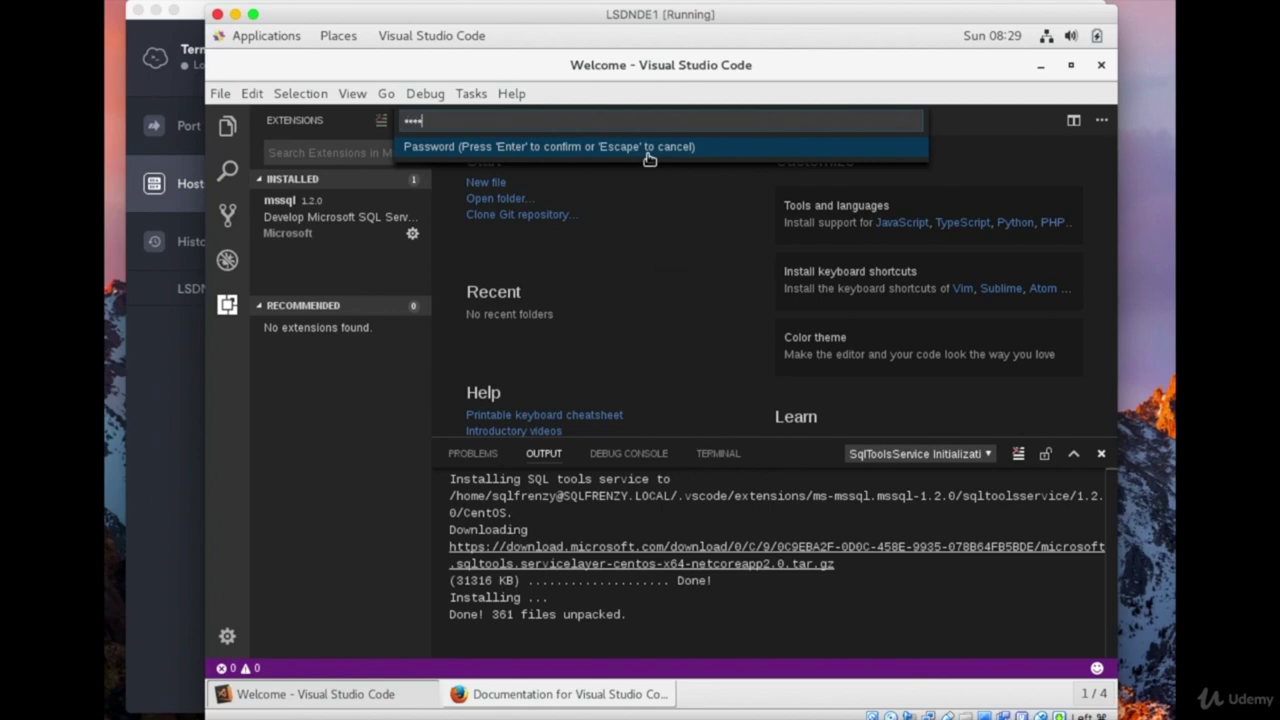
{"action": "key", "text": "Return"}
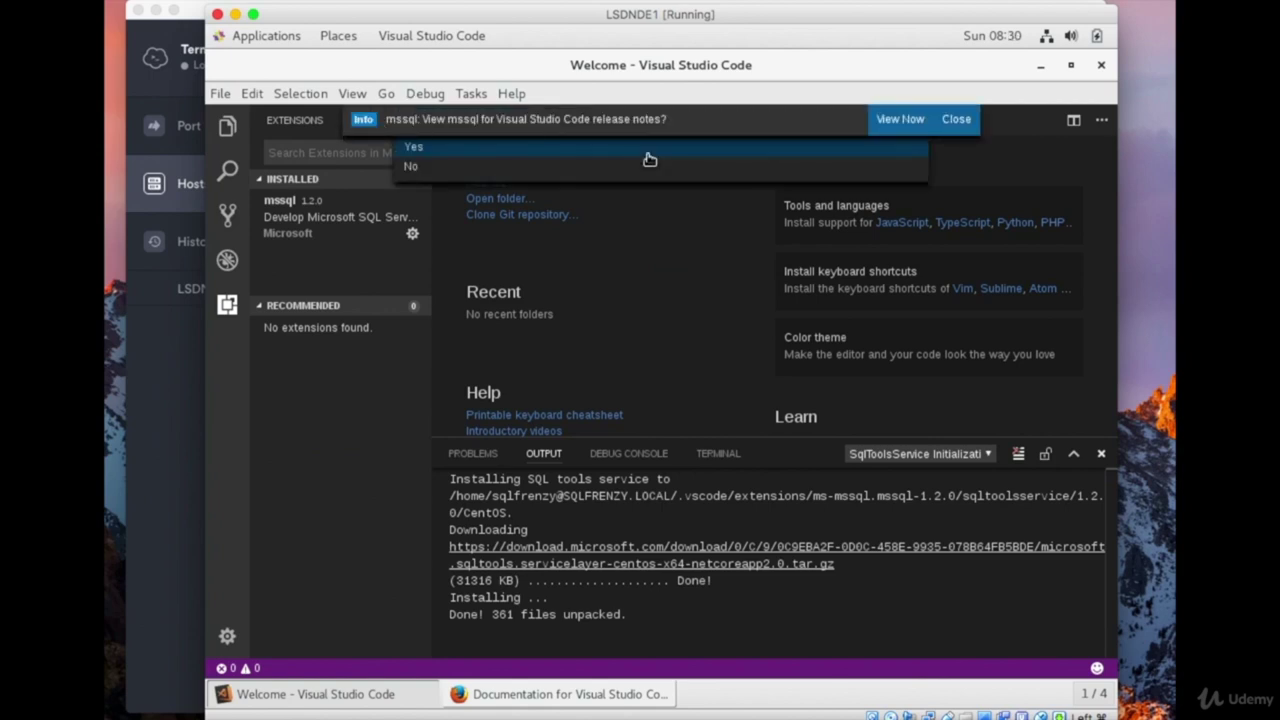
{"action": "key", "text": "Return"}
{"action": "type", "text": "local"}
{"action": "key", "text": "Return"}
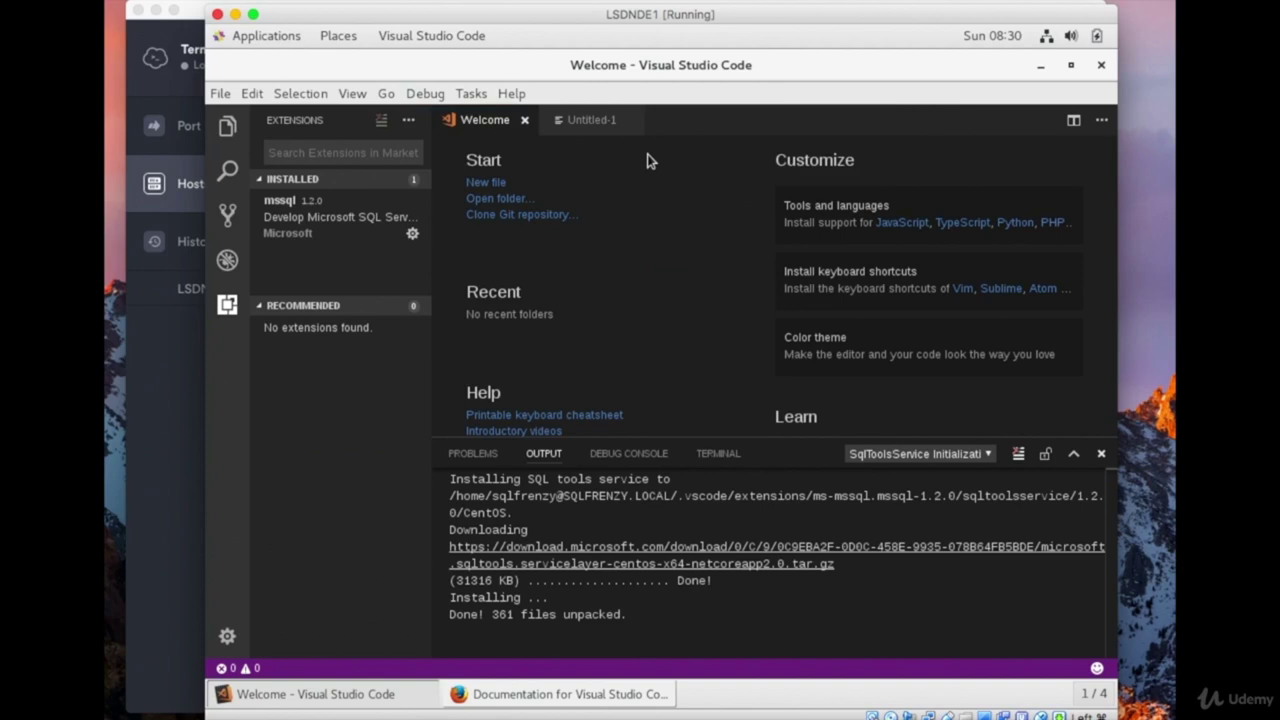
{"action": "key", "text": "ctrl+n"}
{"action": "key", "text": "ctrl+shift+p"}
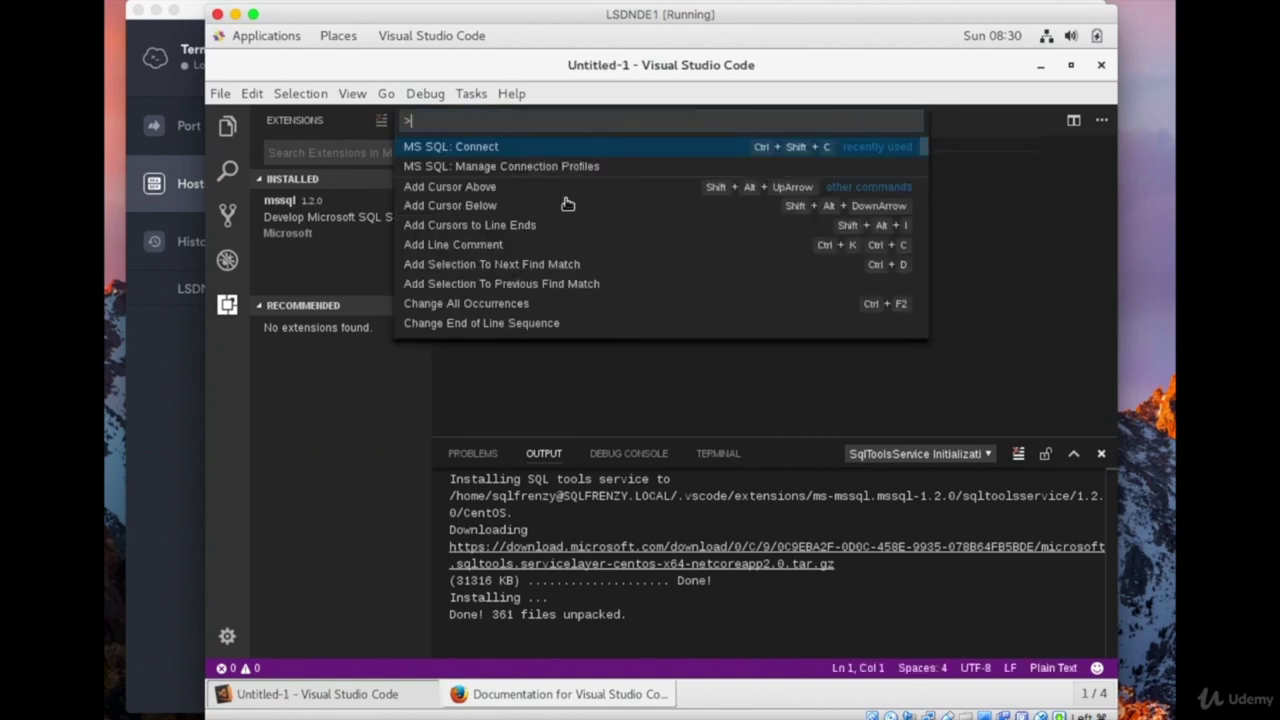
Step: Connect the untitled file, switched to SQL, to lsdnde01's master database using the DBA profile
{"action": "key", "text": "ctrl+k"}
{"action": "type", "text": "m"}
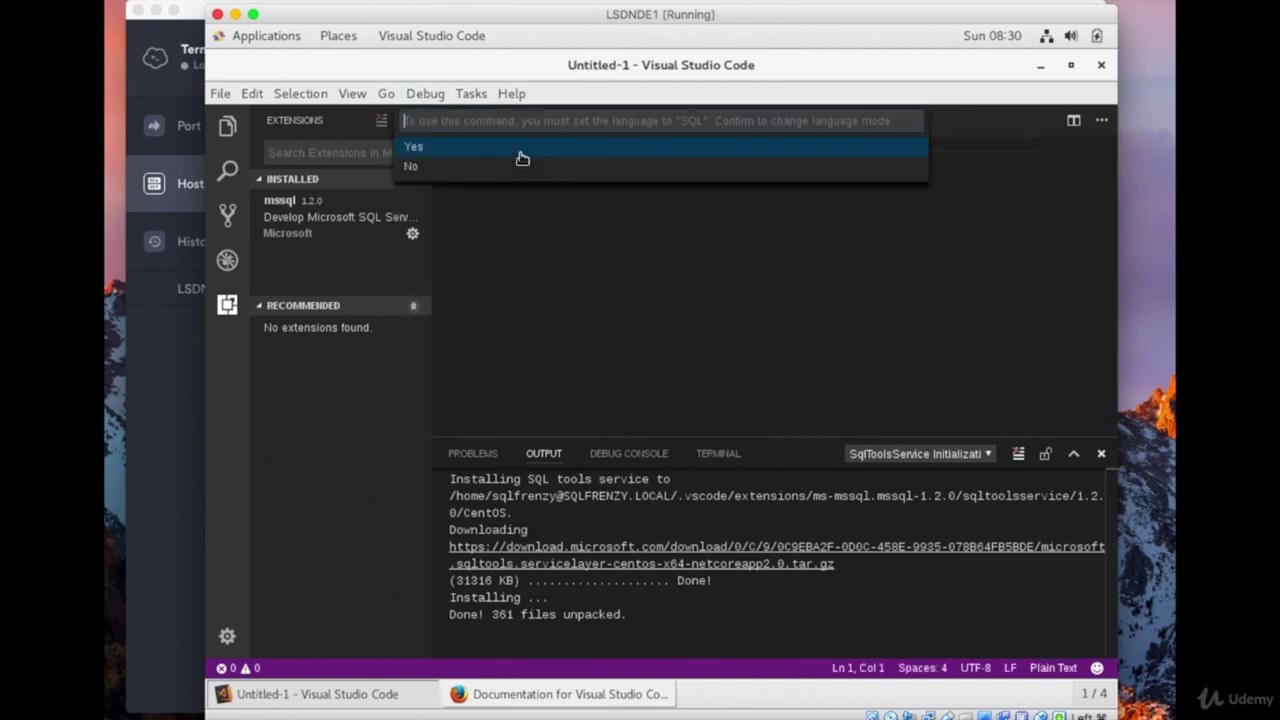
{"action": "type", "text": "sql"}
{"action": "left_click", "coordinate": [521, 150]}
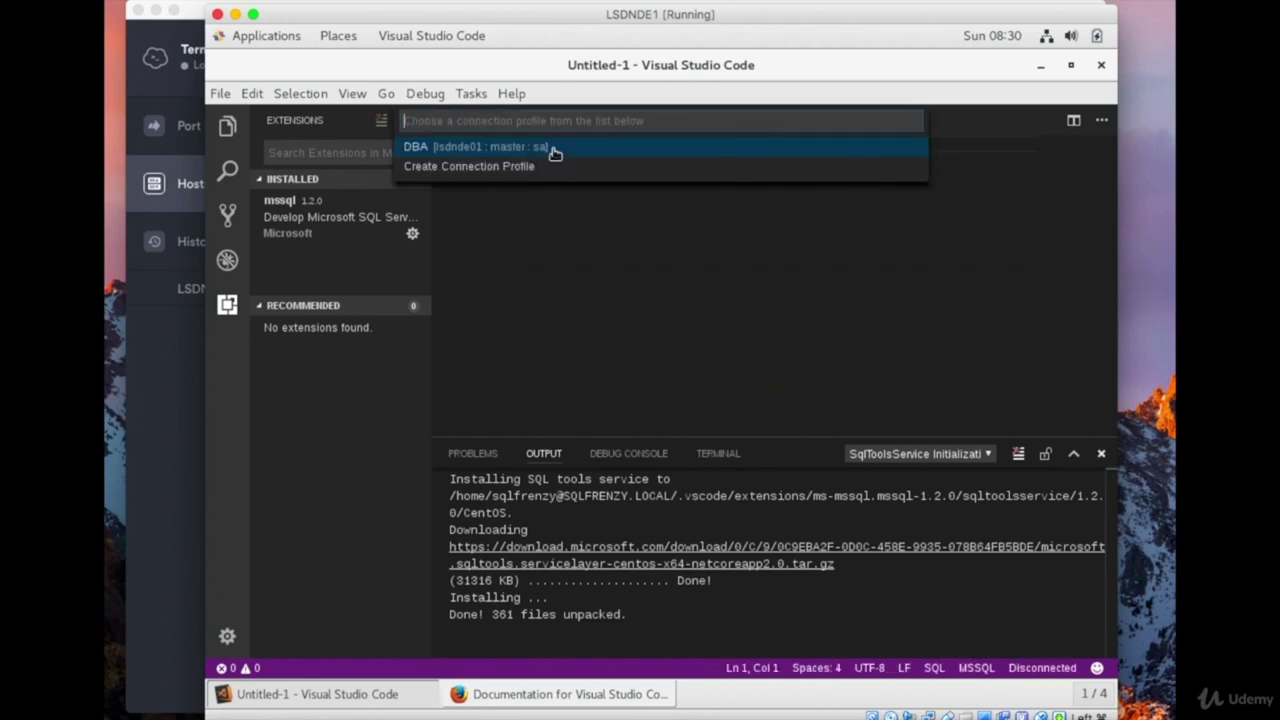
{"action": "left_click", "coordinate": [552, 147]}
{"action": "type", "text": "sql"}
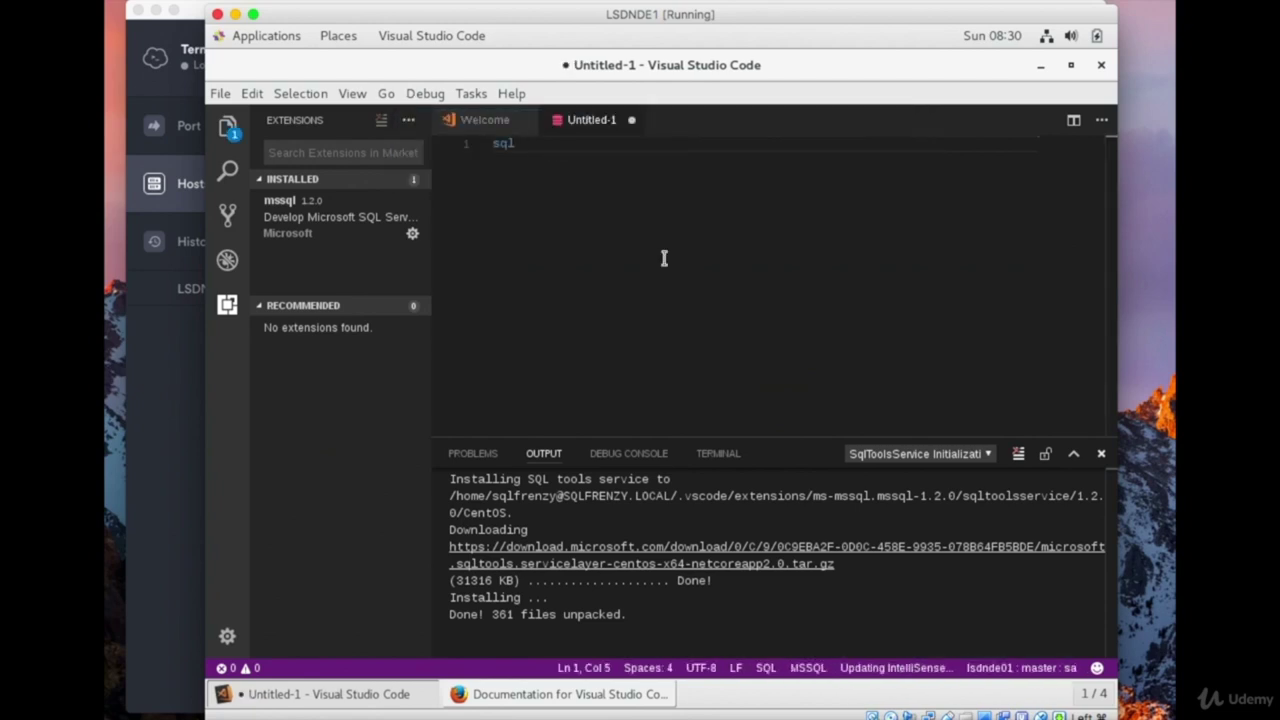
Step: Insert the sqlCreateDatabase snippet and change the database name to NewDB on lines 9 and 11
{"action": "key", "text": "BackSpace"}
{"action": "type", "text": "create"}
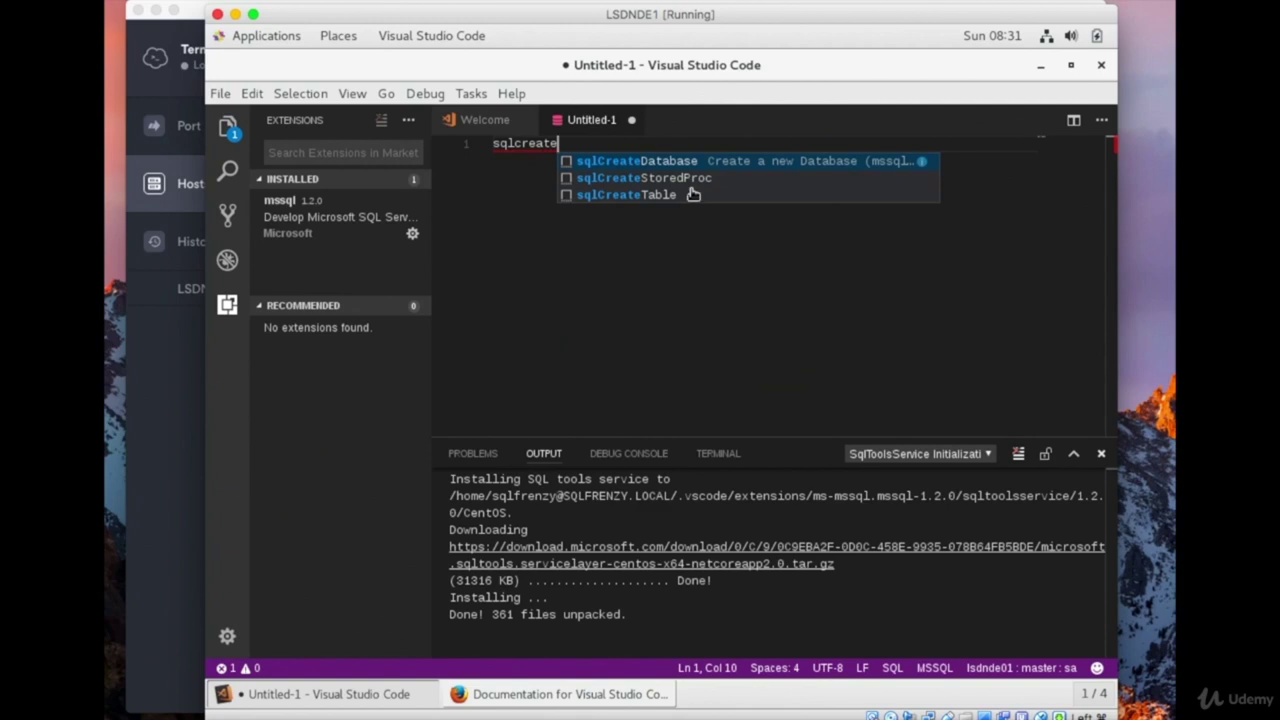
{"action": "left_click", "coordinate": [700, 160]}
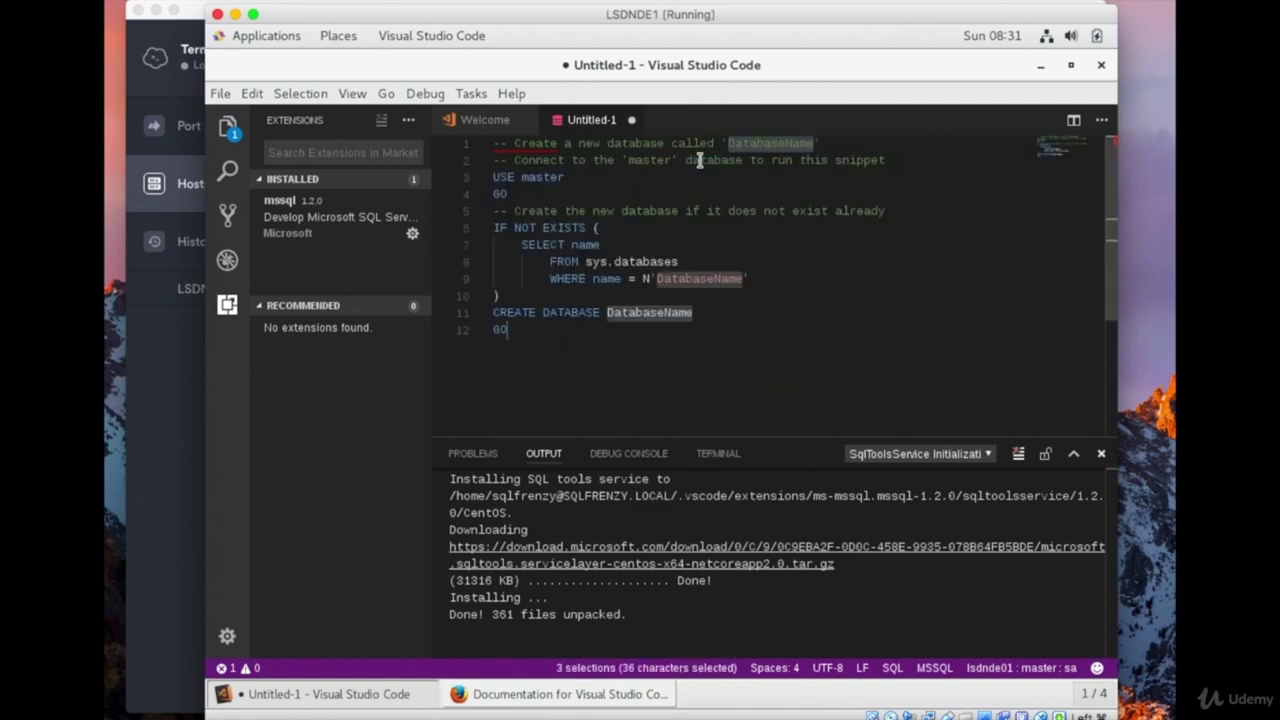
{"action": "double_click", "coordinate": [703, 278]}
{"action": "type", "text": "New"}
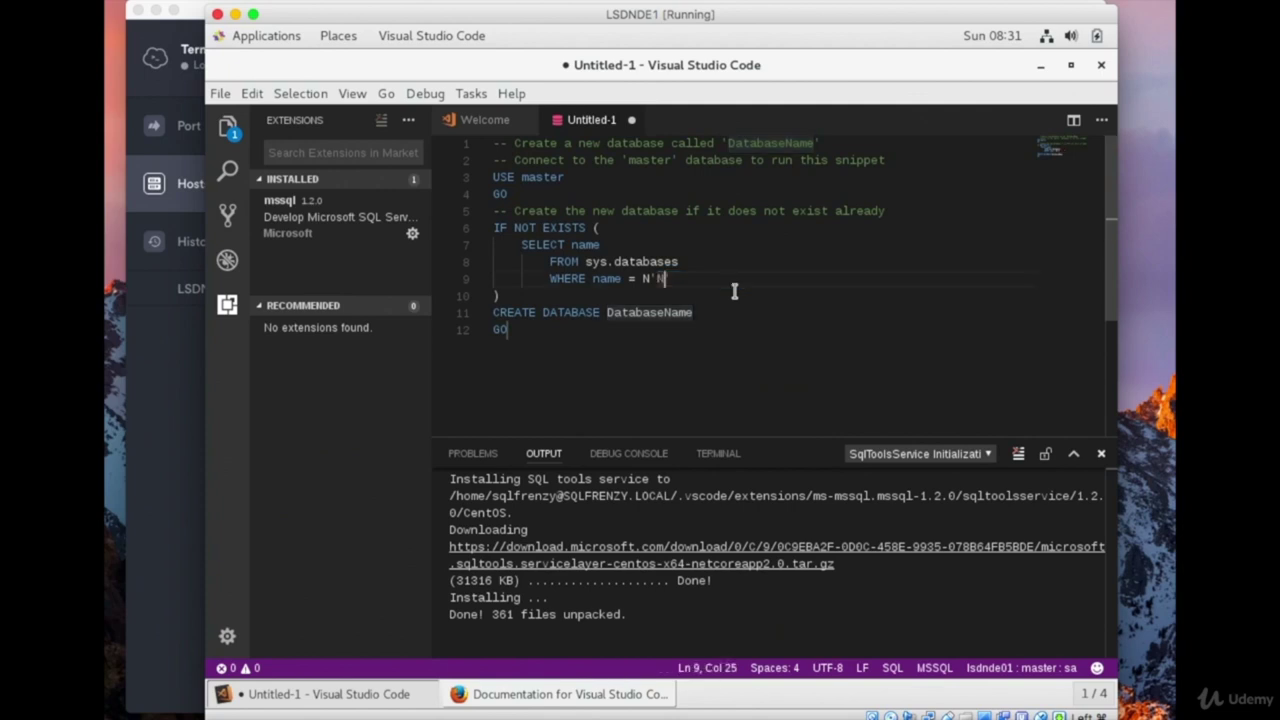
{"action": "type", "text": "DB"}
{"action": "double_click", "coordinate": [660, 314]}
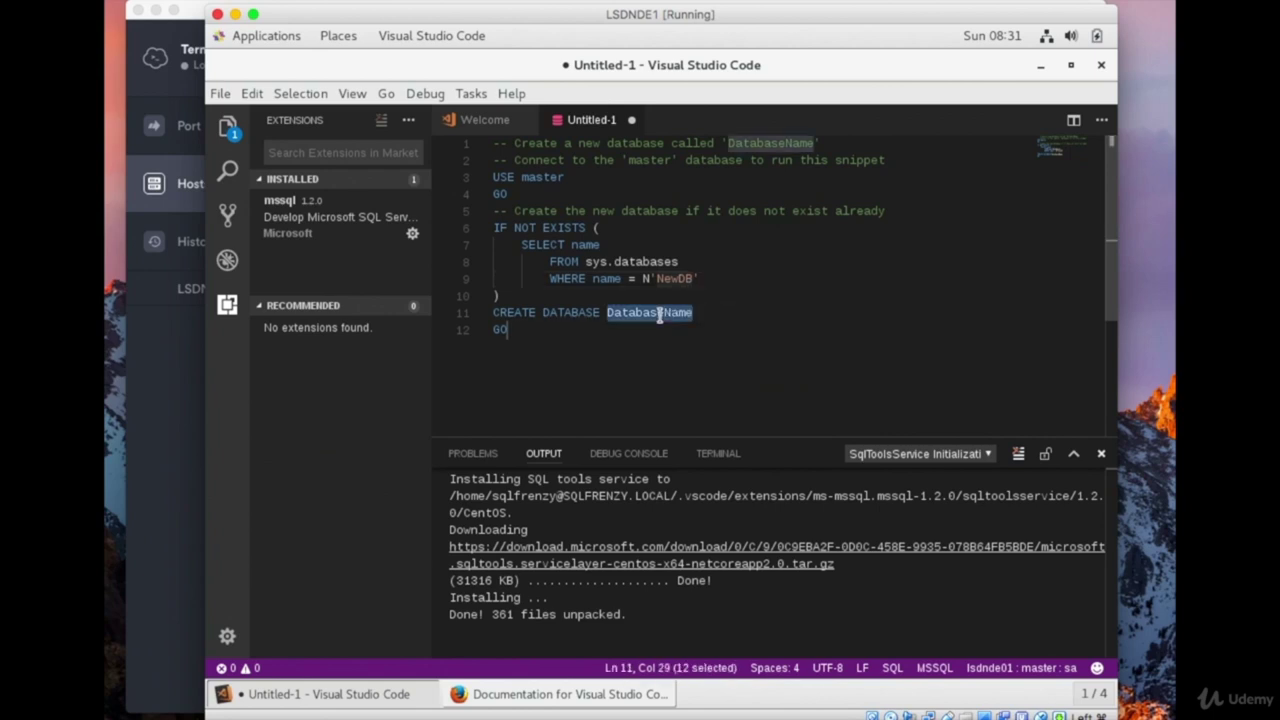
{"action": "type", "text": "N"}
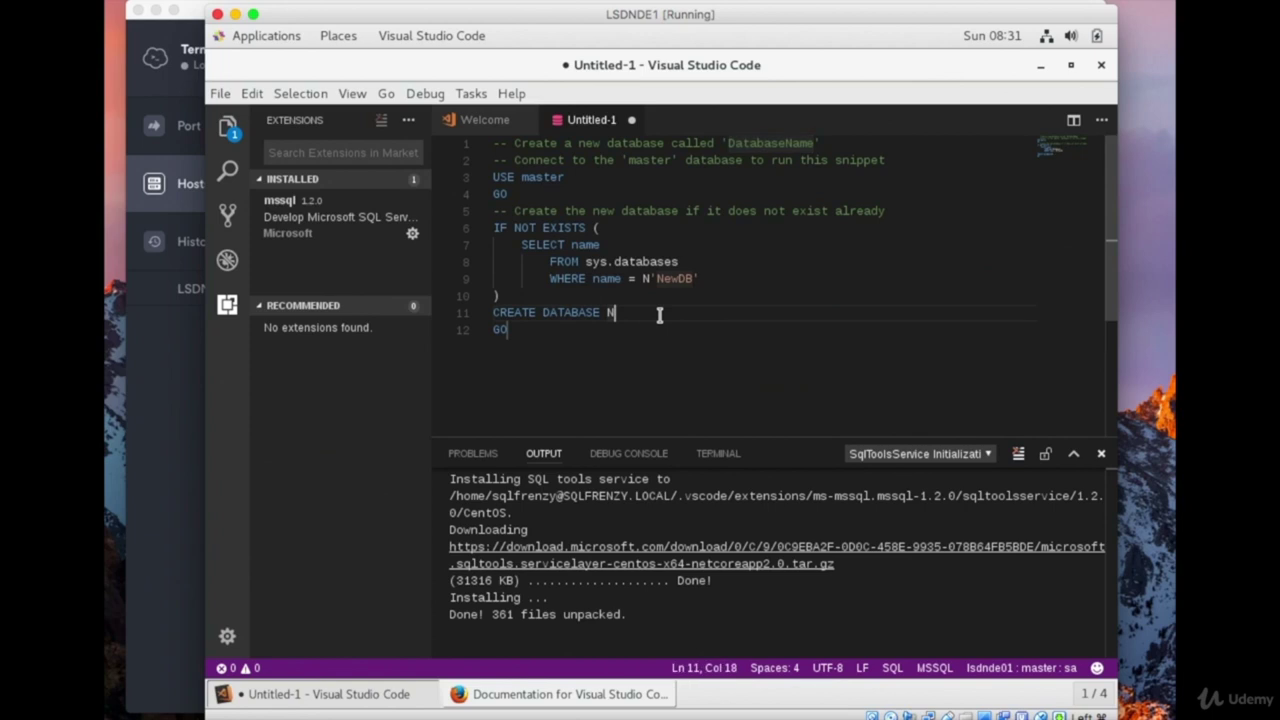
{"action": "type", "text": "ewDB"}
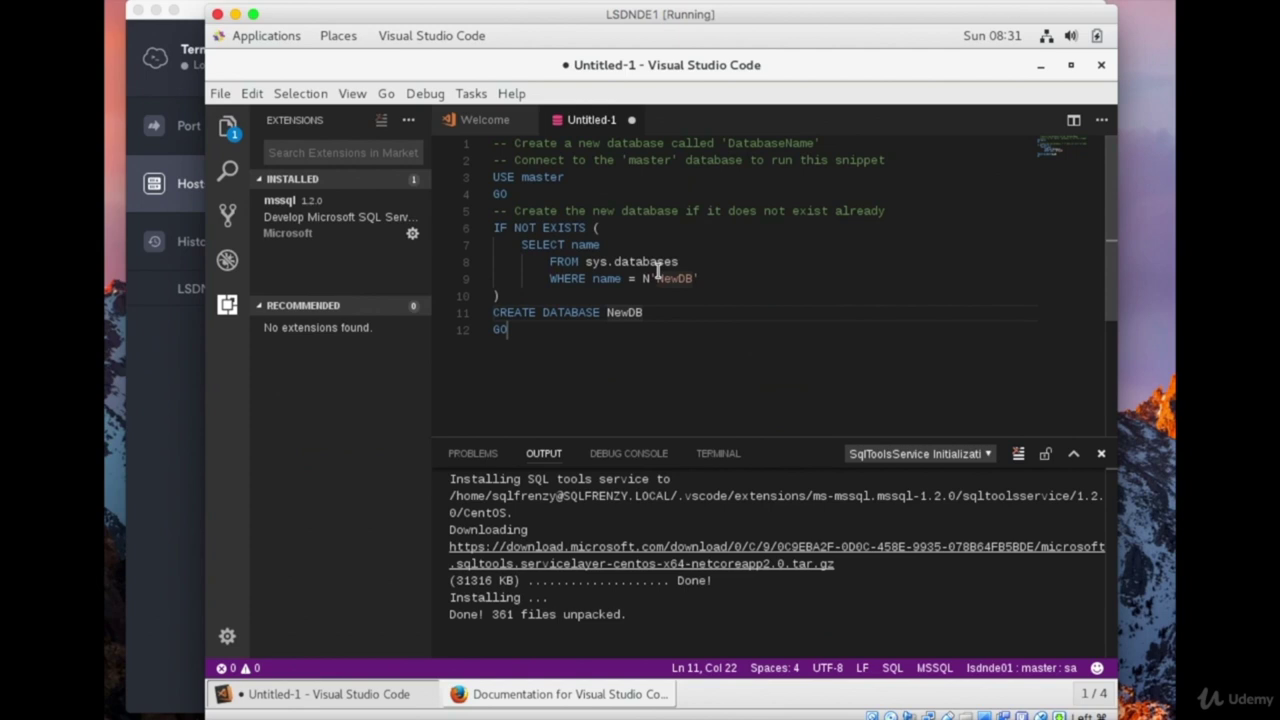
Step: Execute the script against master to create the NewDB database
{"action": "key", "text": "ctrl+shift+e"}
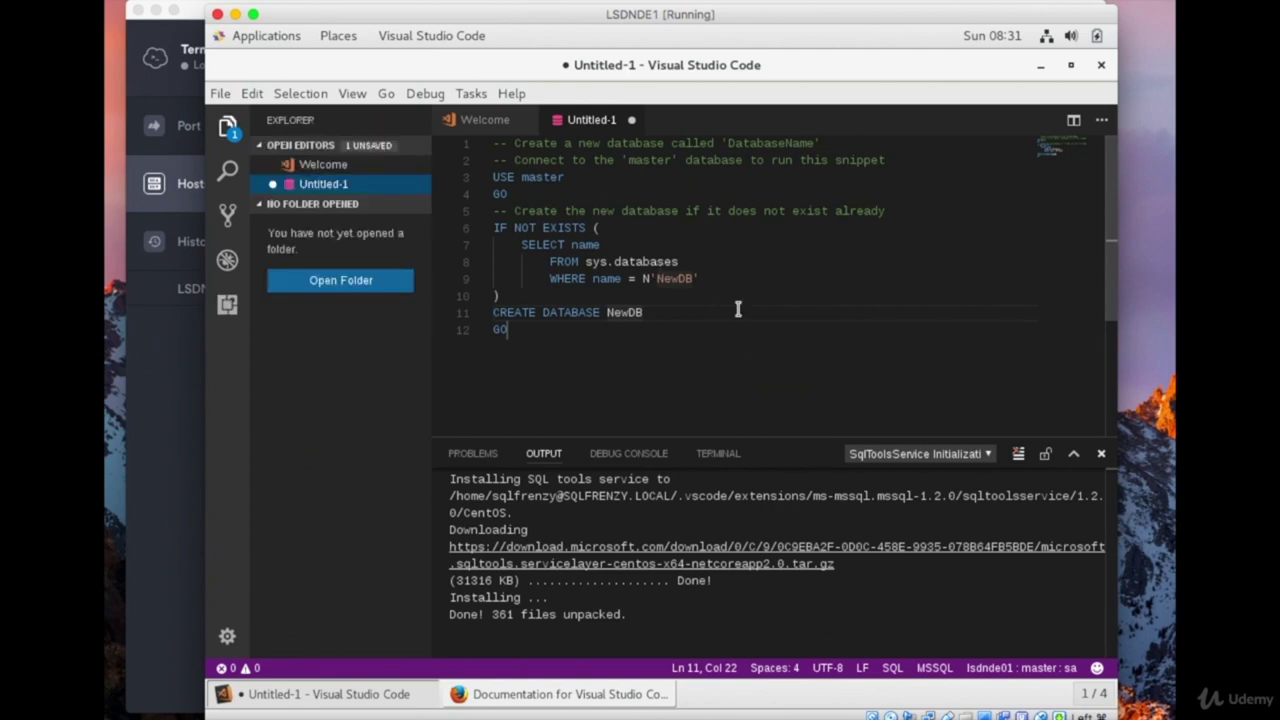
{"action": "left_click", "coordinate": [738, 309]}
{"action": "key", "text": "ctrl+shift+e"}
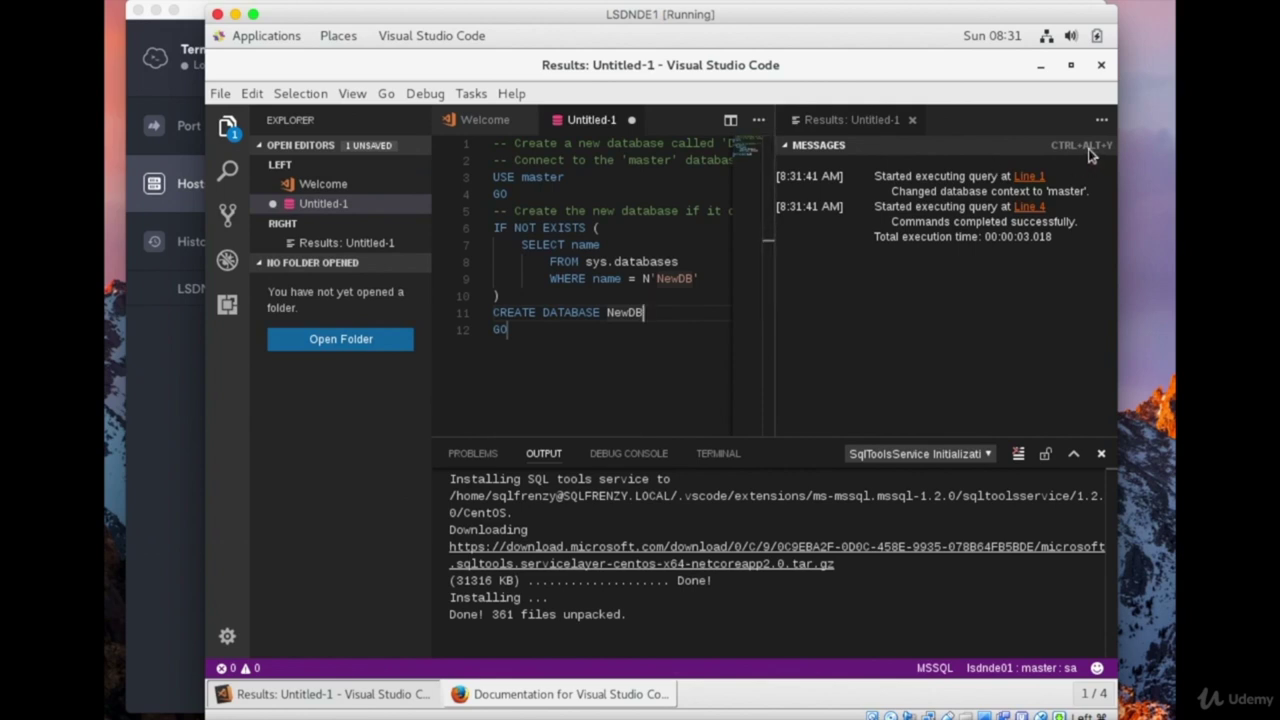
Step: Close the Results pane and delete the entire NewDB creation script from the editor
{"action": "left_click", "coordinate": [912, 120]}
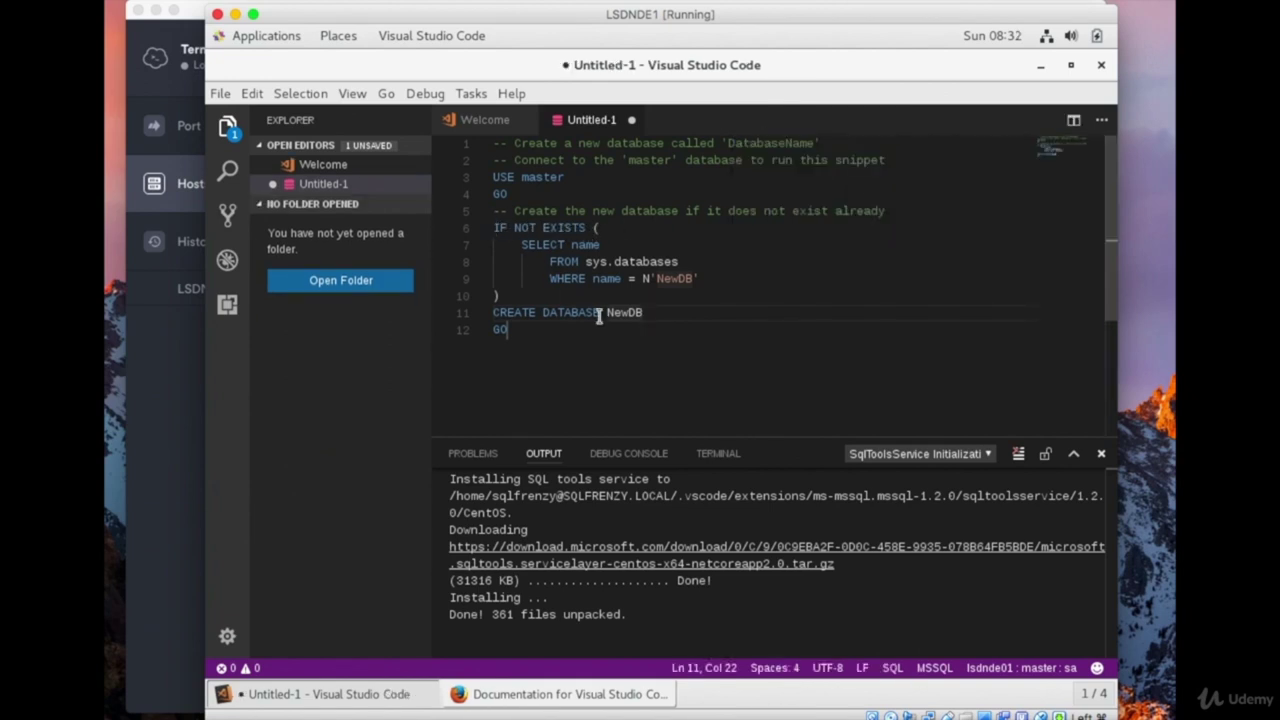
{"action": "key", "text": "ctrl+a"}
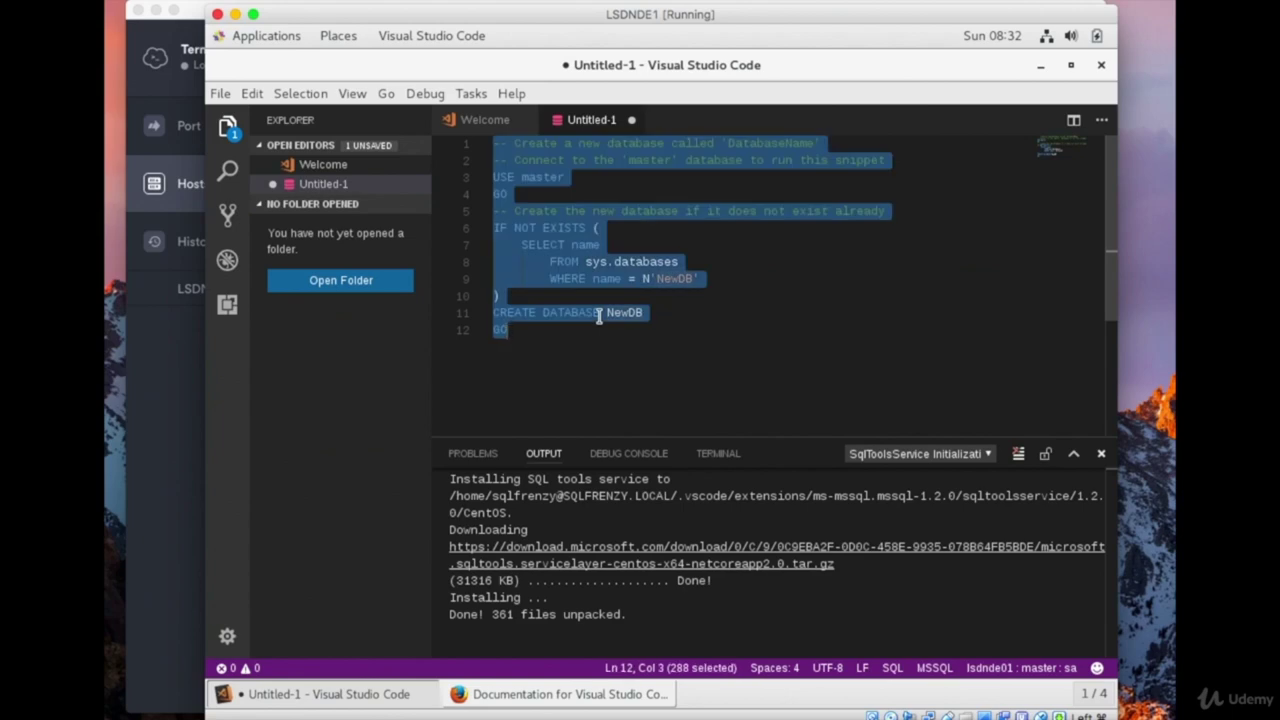
{"action": "key", "text": "Delete"}
{"action": "type", "text": "sql"}
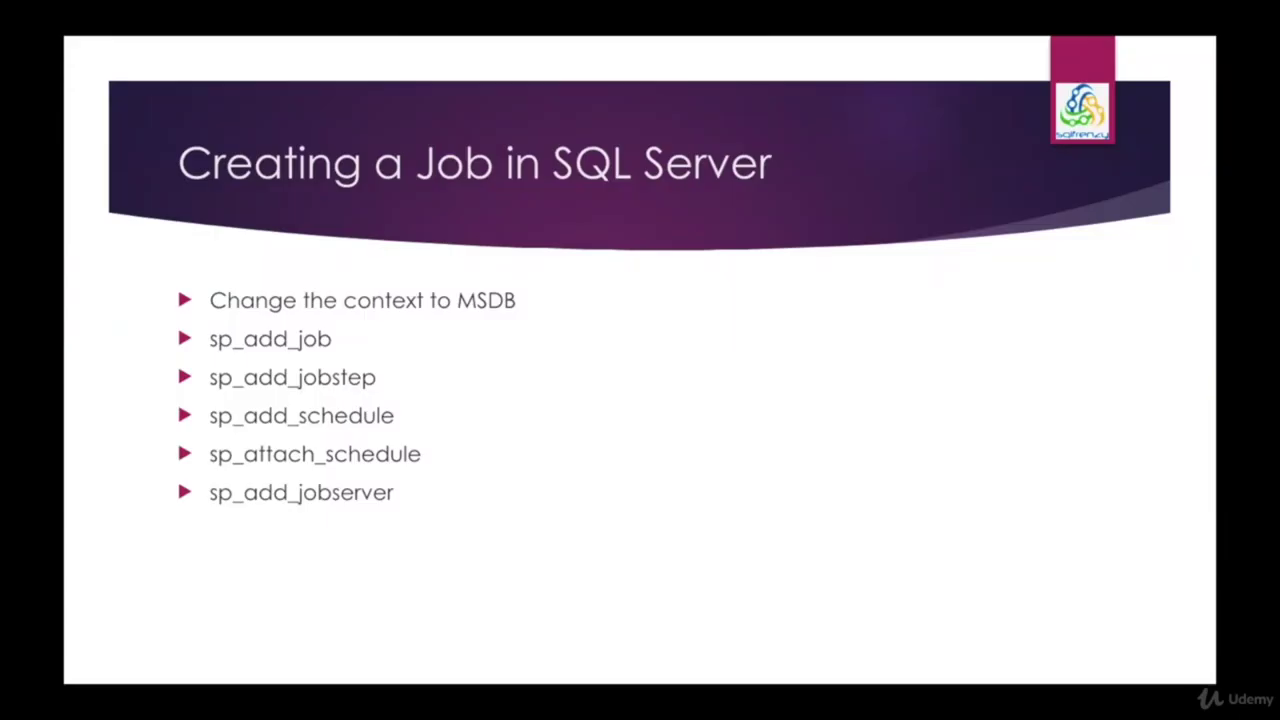
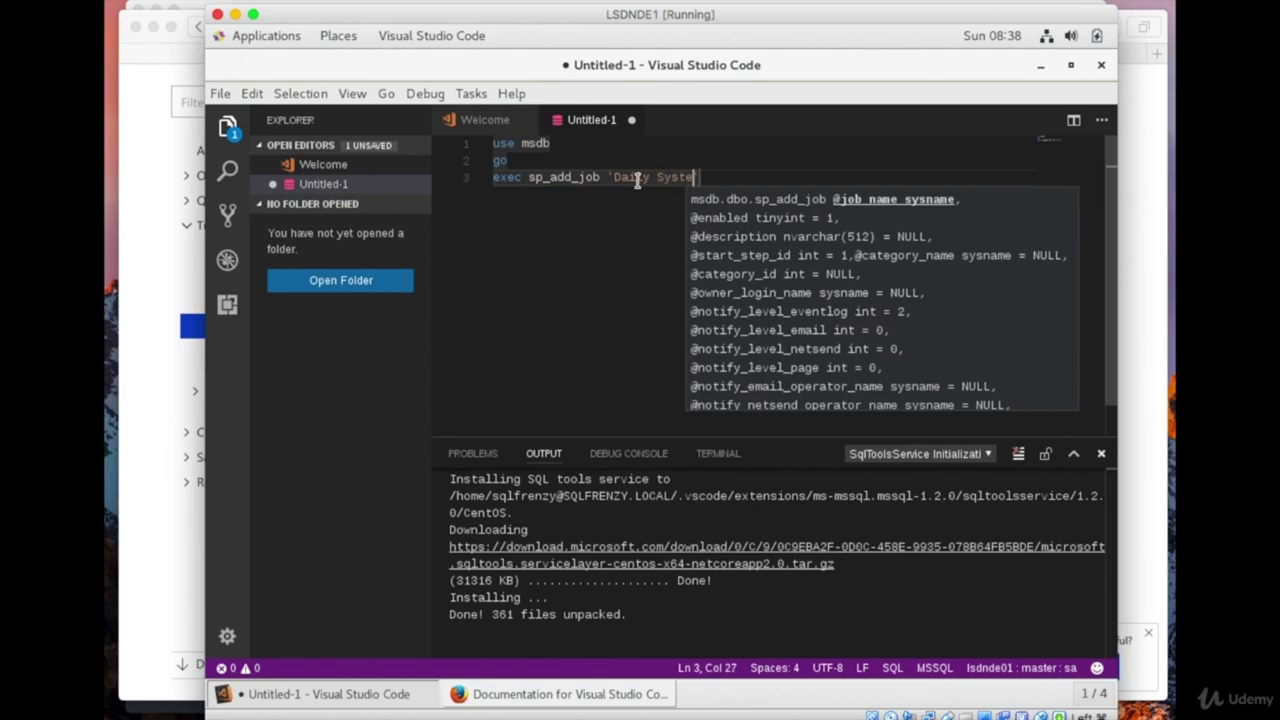
Step: Finish the sp_add_job call for 'Daily System DB Backup', add a go line, and run it
{"action": "type", "text": "DB Backup'"}
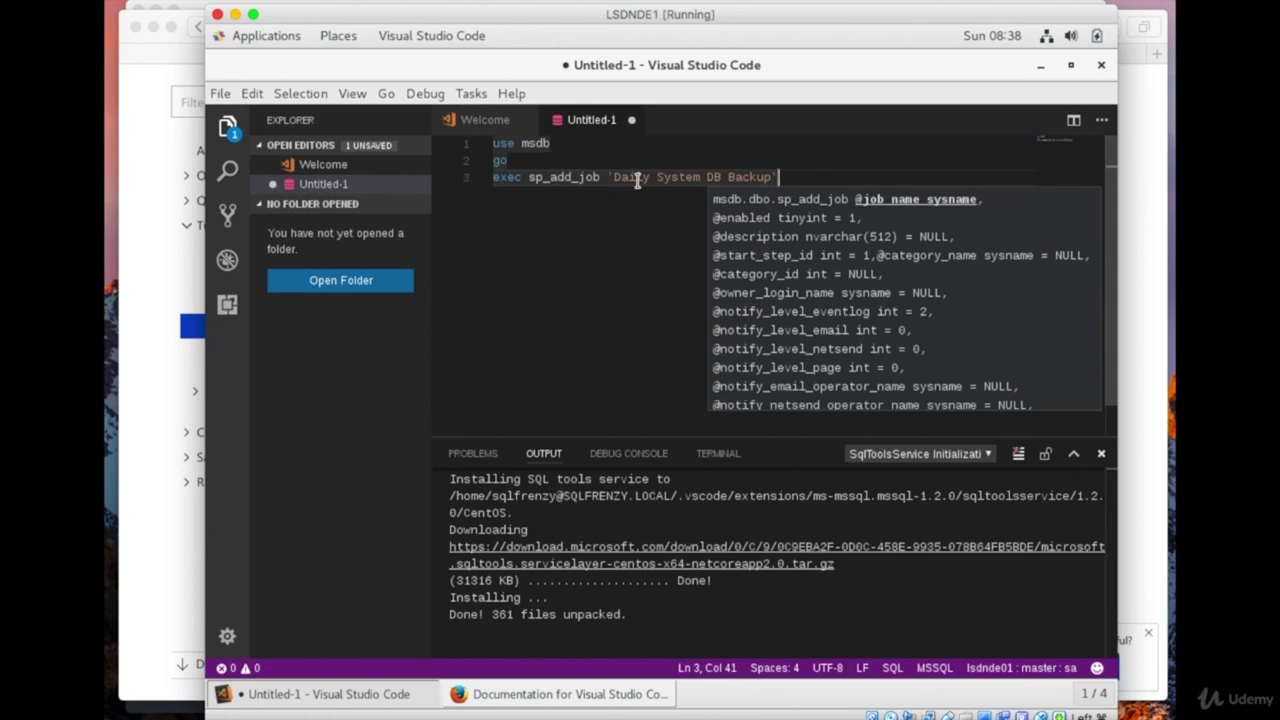
{"action": "key", "text": "Return"}
{"action": "type", "text": "go"}
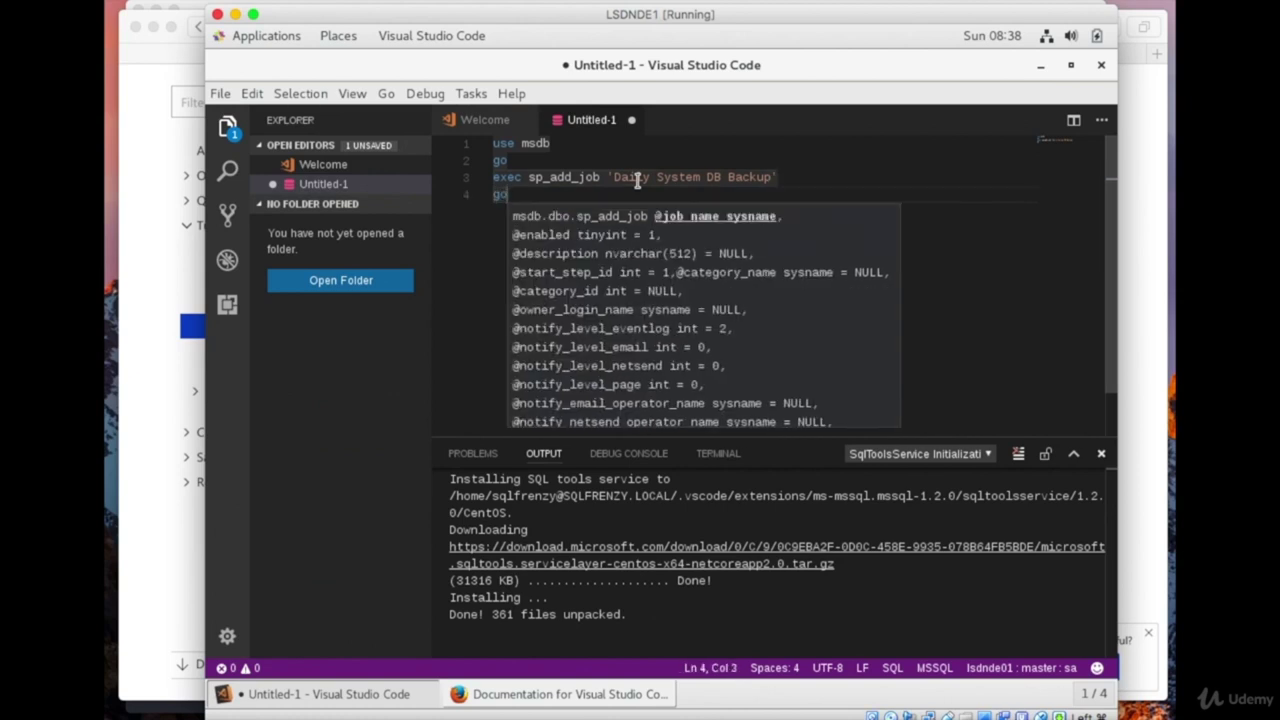
{"action": "key", "text": "Return"}
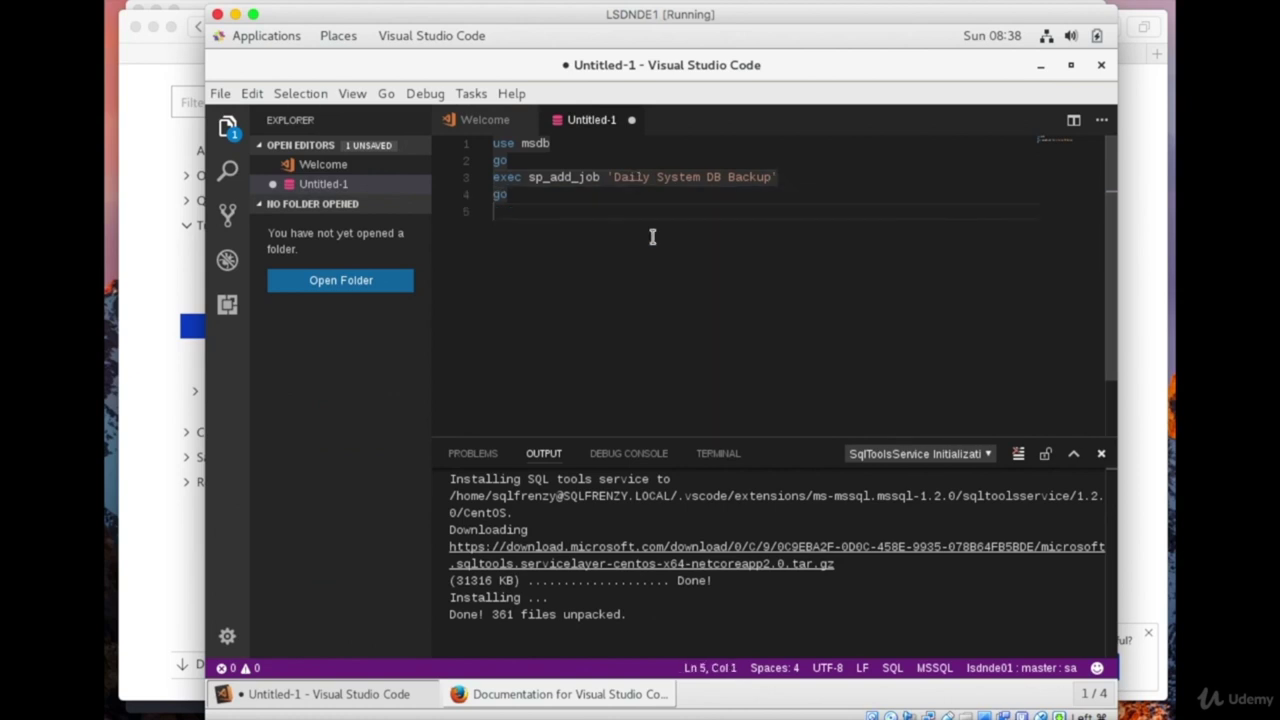
{"action": "key", "text": "ctrl+shift+e"}
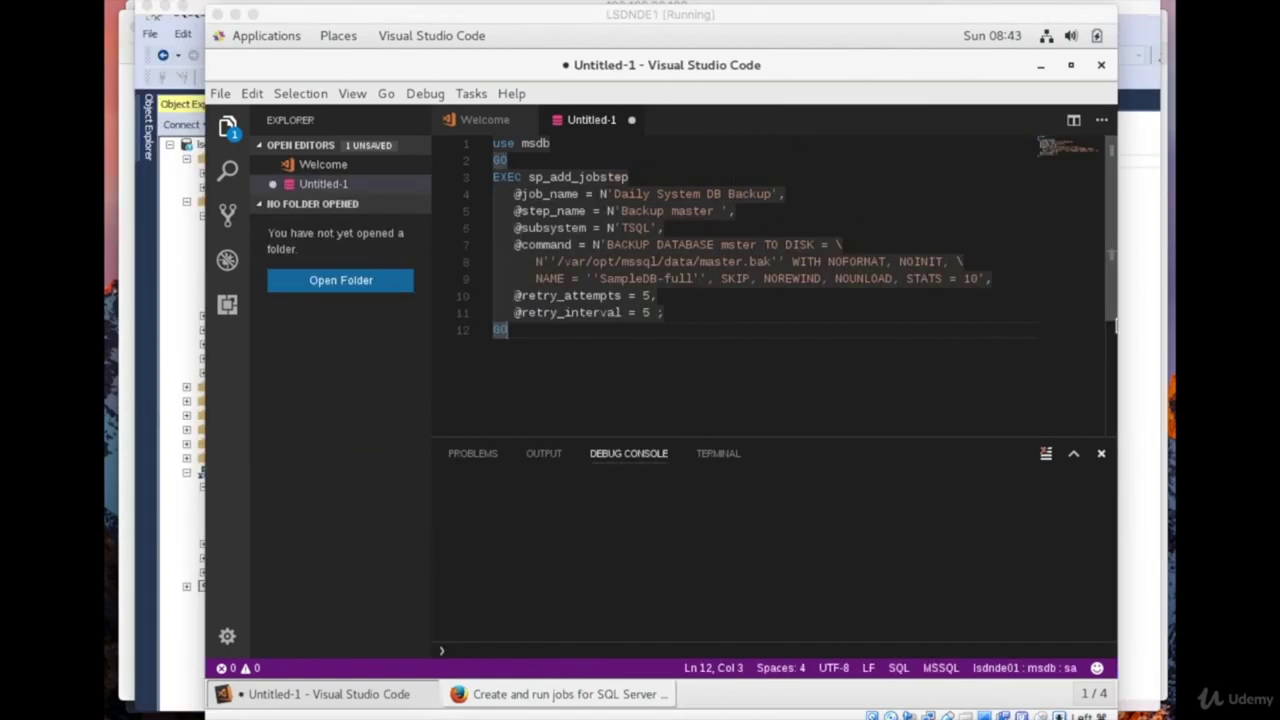
Step: Run the sp_add_jobstep script that adds the master backup step
{"action": "left_click", "coordinate": [966, 364]}
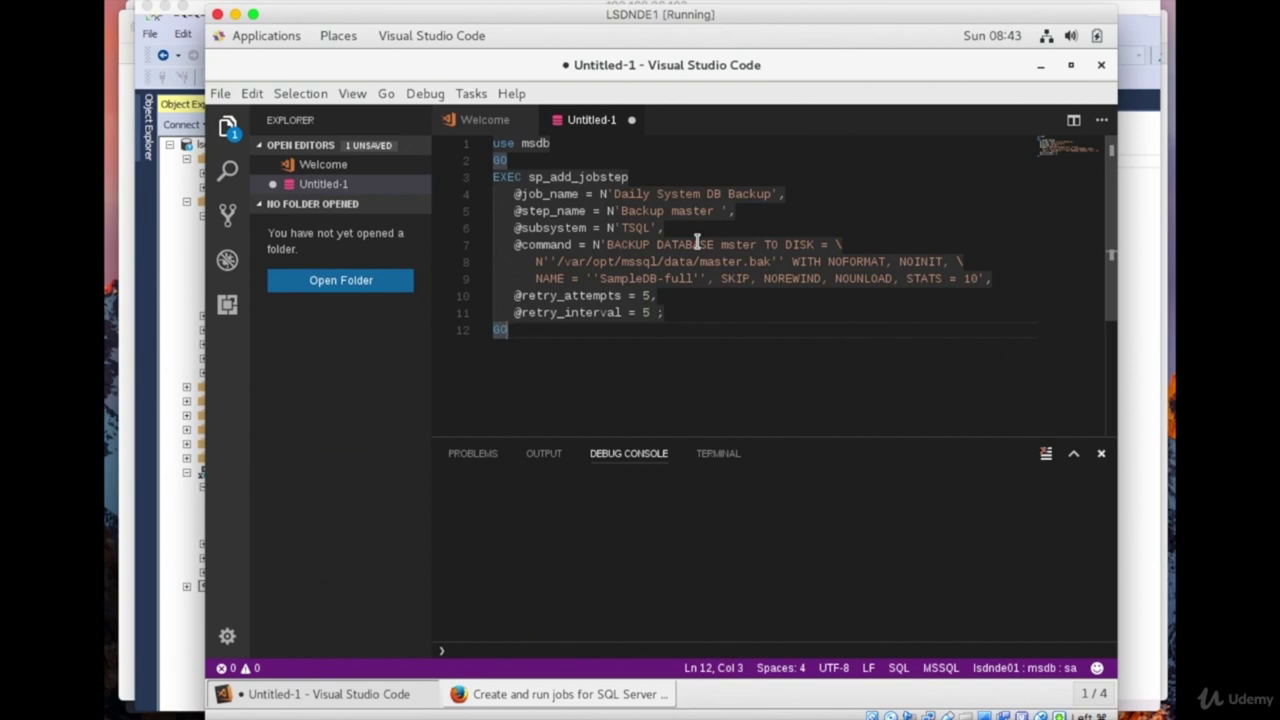
{"action": "key", "text": "ctrl+shift+e"}
{"action": "left_click", "coordinate": [912, 119]}
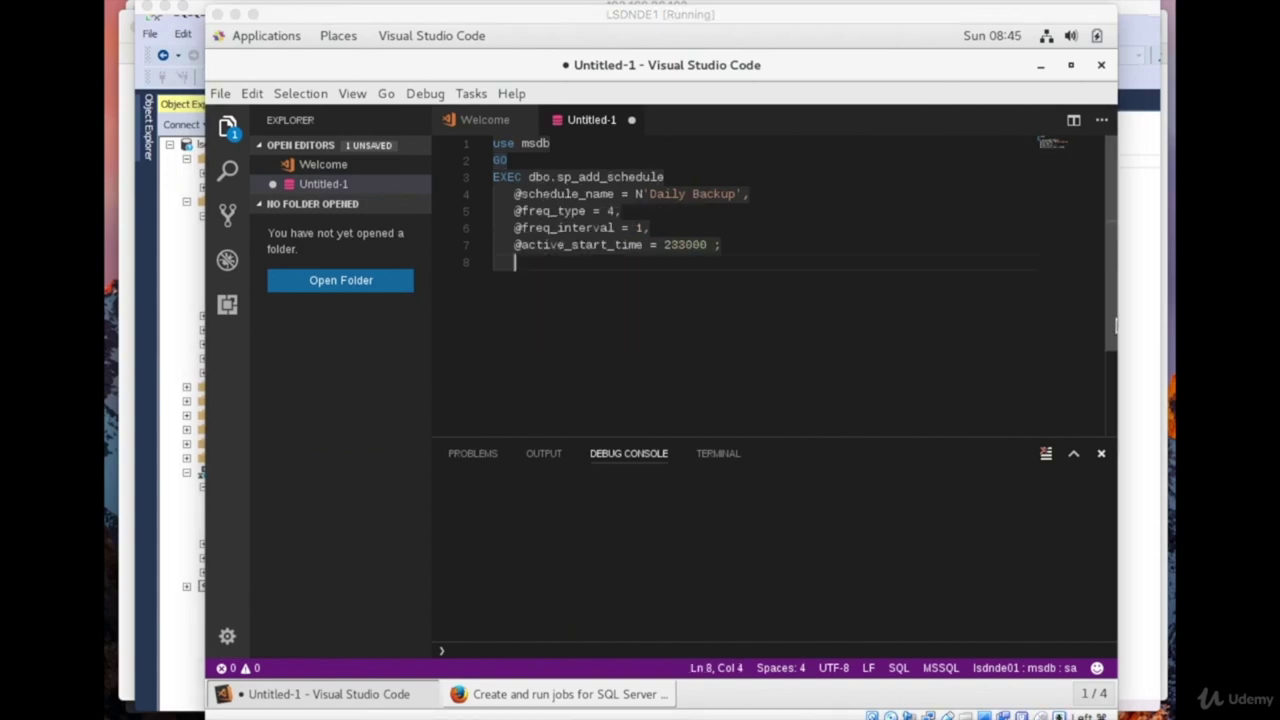
Step: Run the scripts attaching the Daily Backup schedule and assigning the job to the local server
{"action": "left_click", "coordinate": [637, 363]}
{"action": "key", "text": "ctrl+shift+e"}
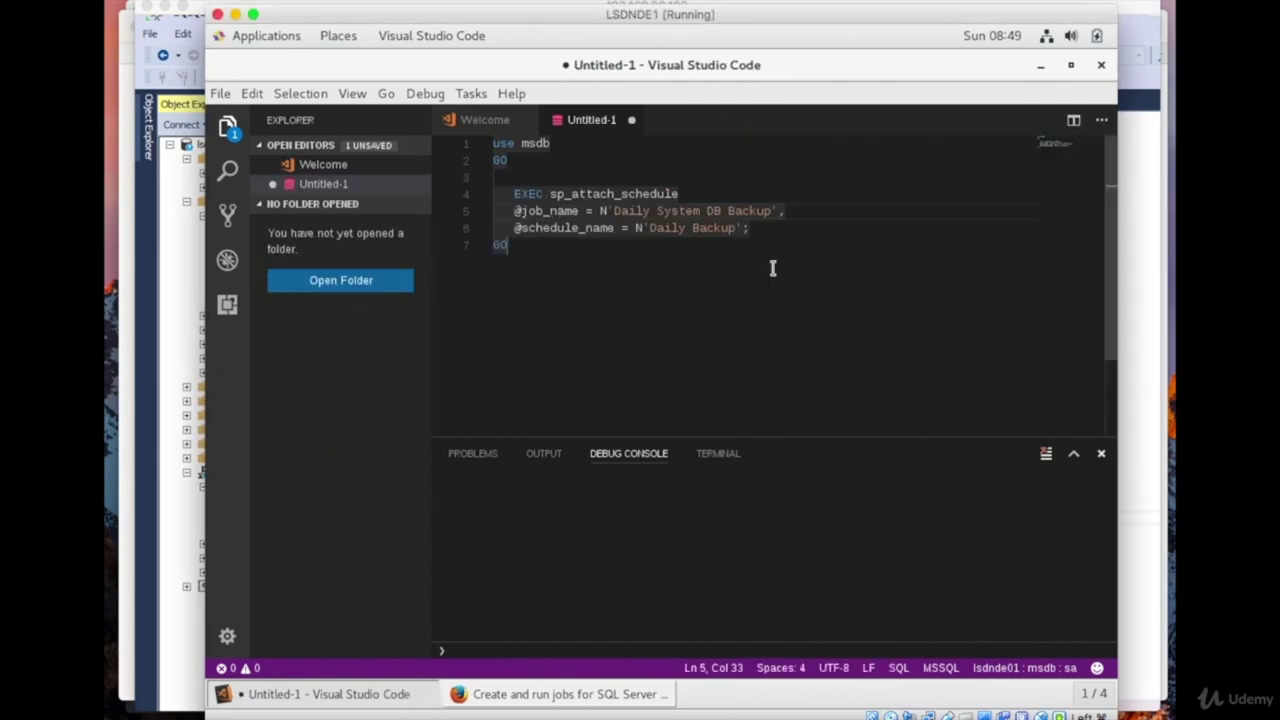
{"action": "key", "text": "ctrl+shift+e"}
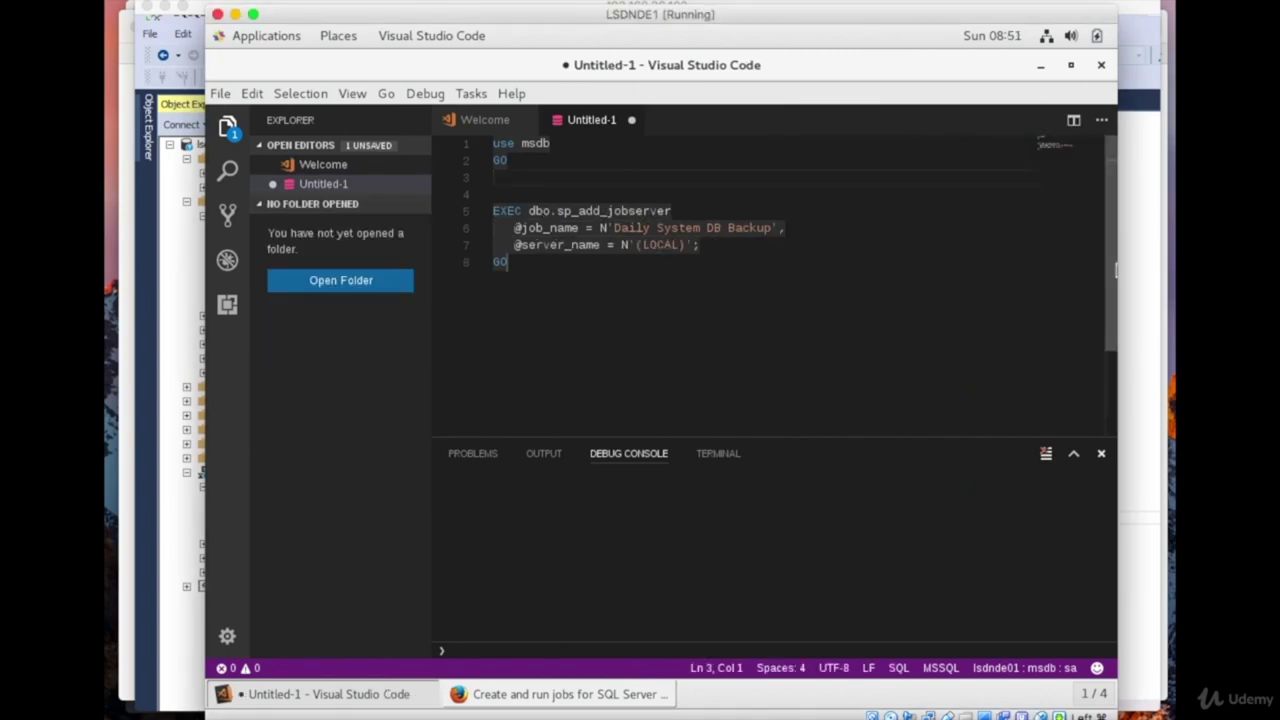
{"action": "key", "text": "ctrl+shift+e"}
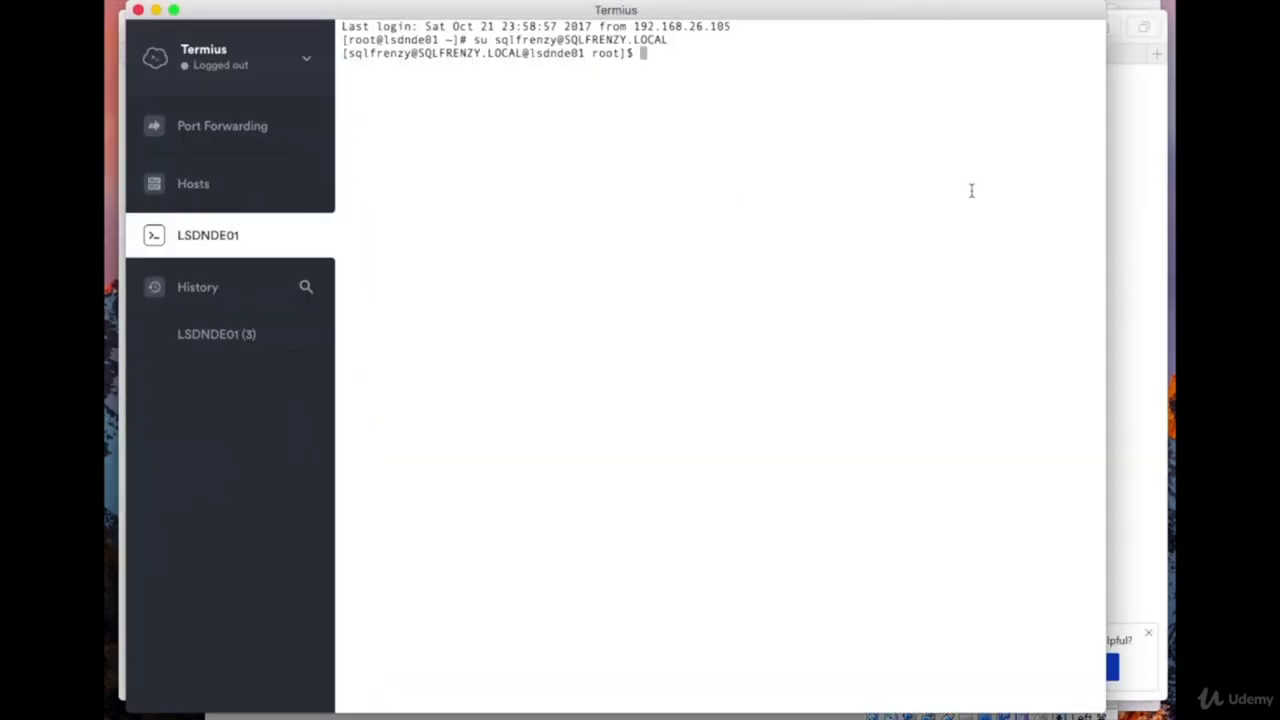
Step: Change into /opt/mssql-tools/bin and launch sqlcmd on the local server as sa with its password
{"action": "type", "text": "cd "}
{"action": "type", "text": "/"}
{"action": "type", "text": "var/"}
{"action": "type", "text": "opt/"}
{"action": "type", "text": "mssql/"}
{"action": "key", "text": "BackSpace"}
{"action": "key", "text": "BackSpace"}
{"action": "key", "text": "BackSpace"}
{"action": "key", "text": "BackSpace"}
{"action": "key", "text": "BackSpace"}
{"action": "key", "text": "BackSpace"}
{"action": "key", "text": "BackSpace"}
{"action": "key", "text": "BackSpace"}
{"action": "key", "text": "BackSpace"}
{"action": "key", "text": "BackSpace"}
{"action": "key", "text": "BackSpace"}
{"action": "key", "text": "BackSpace"}
{"action": "key", "text": "BackSpace"}
{"action": "key", "text": "BackSpace"}
{"action": "type", "text": "opt/mssql-tools/bin/"}
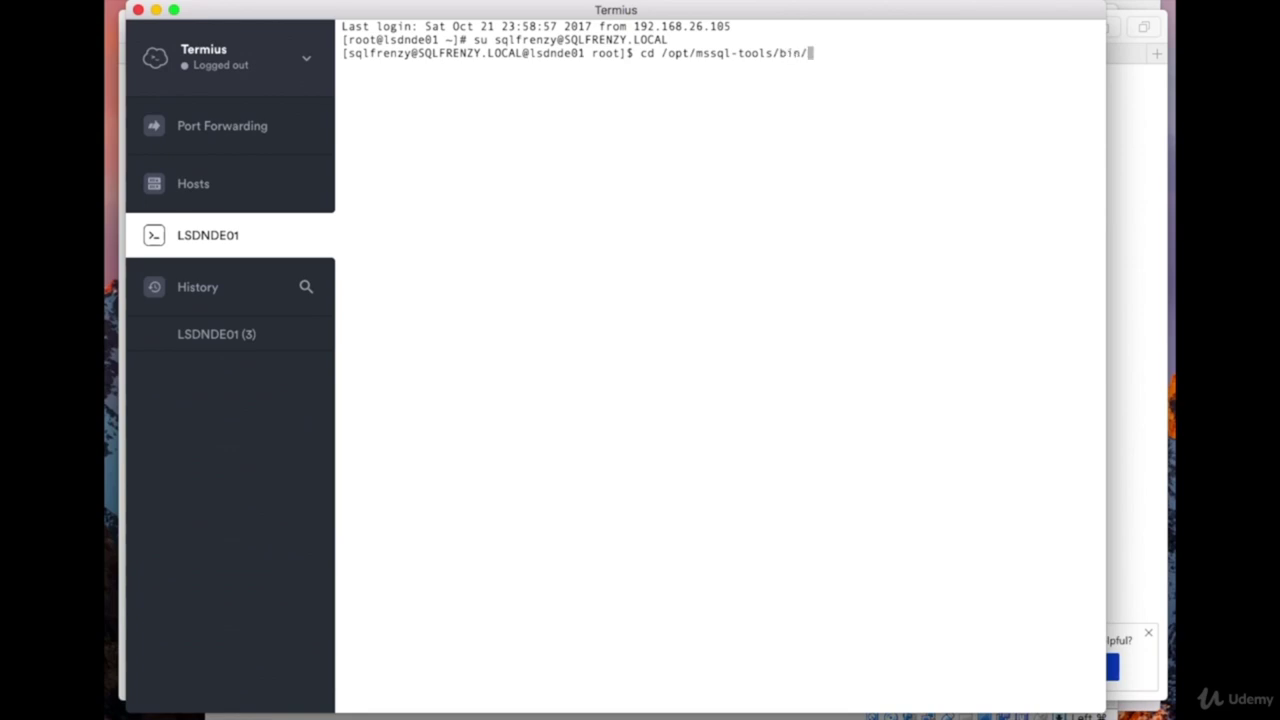
{"action": "key", "text": "Return"}
{"action": "type", "text": "./"}
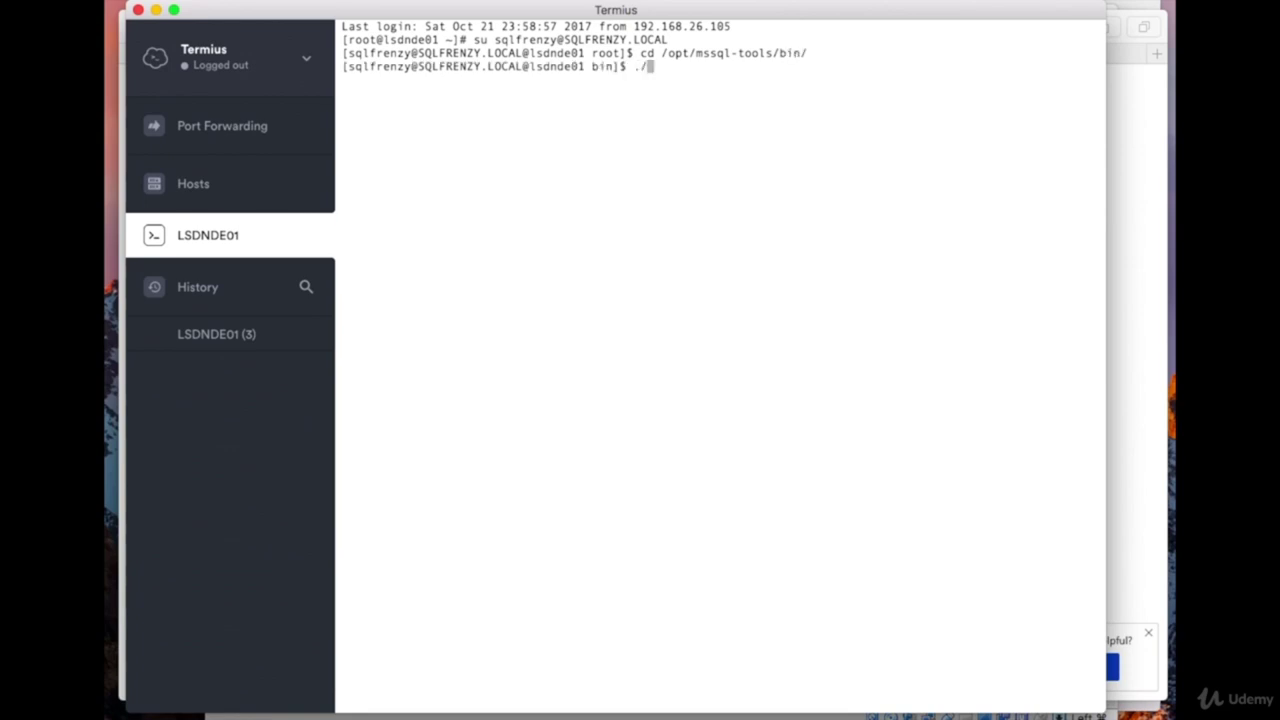
{"action": "key", "text": "Return"}
Step: Run exec sp_startjob 'Daily System DB Backup' as a batch, which fails as not found
{"action": "type", "text": "exec sp_"}
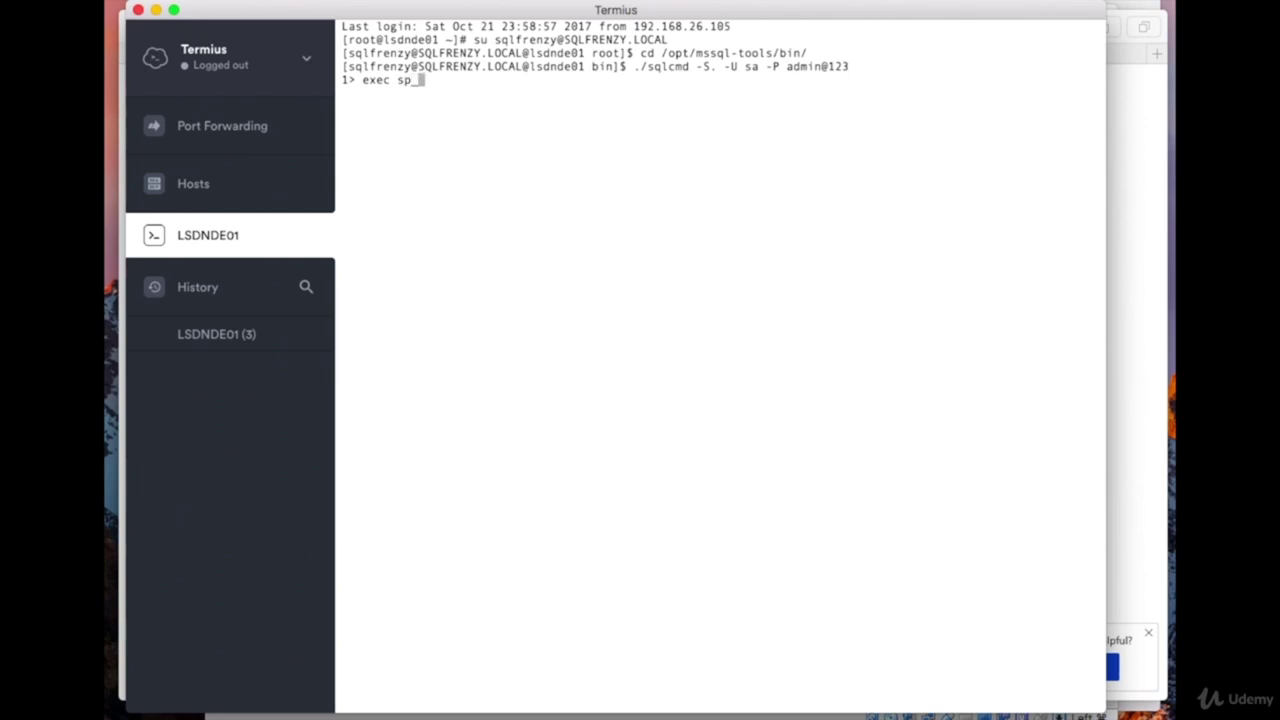
{"action": "type", "text": "startjob 'Daily Syst"}
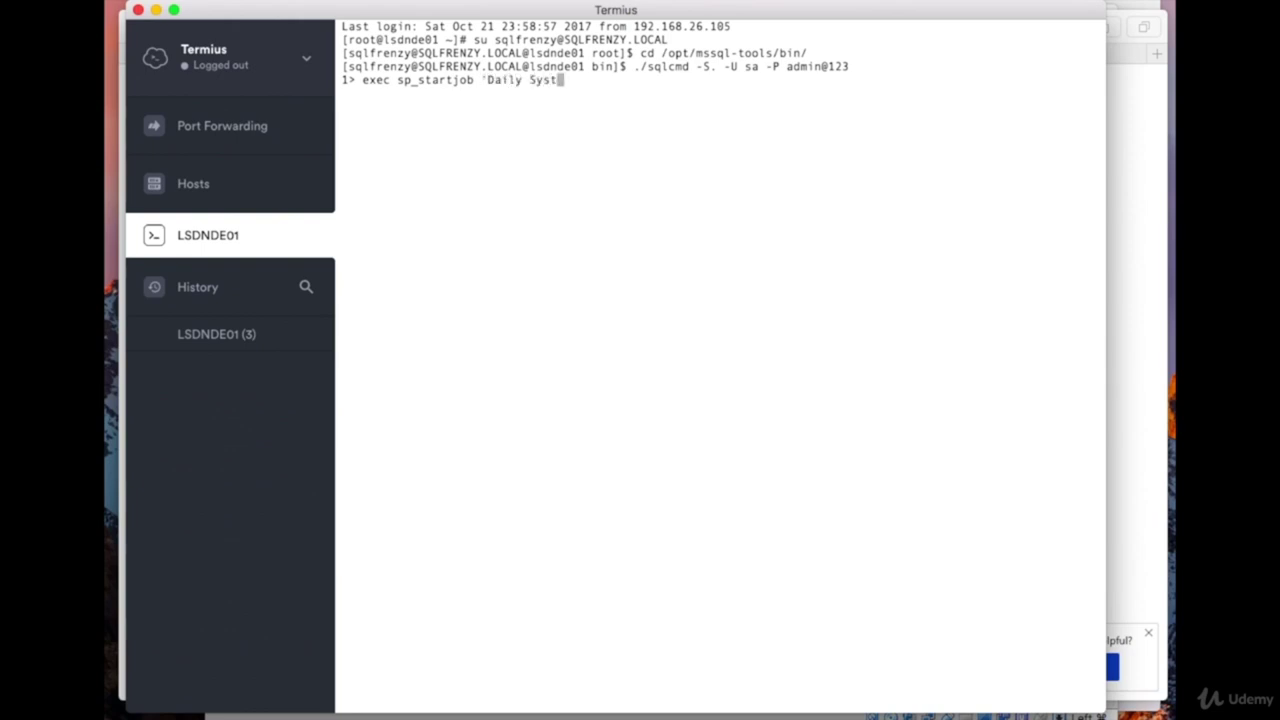
{"action": "type", "text": "em DB Backup'"}
{"action": "key", "text": "Return"}
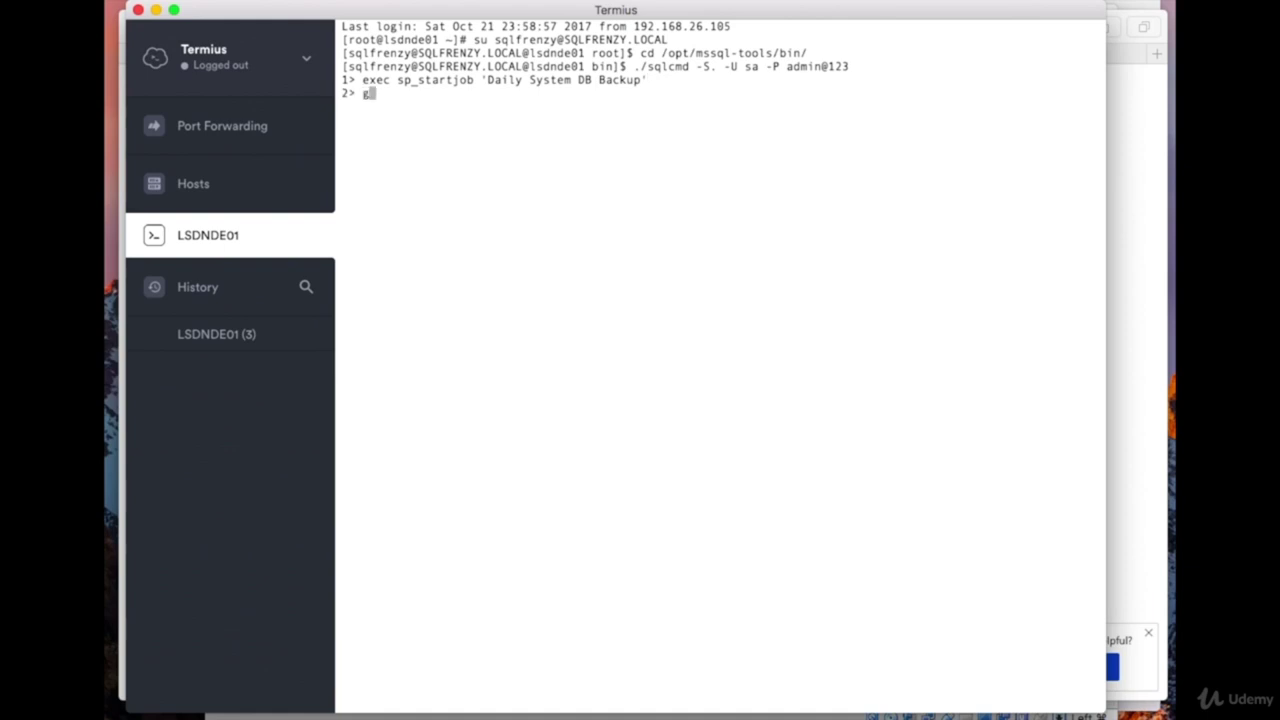
{"action": "type", "text": "go"}
{"action": "key", "text": "Return"}
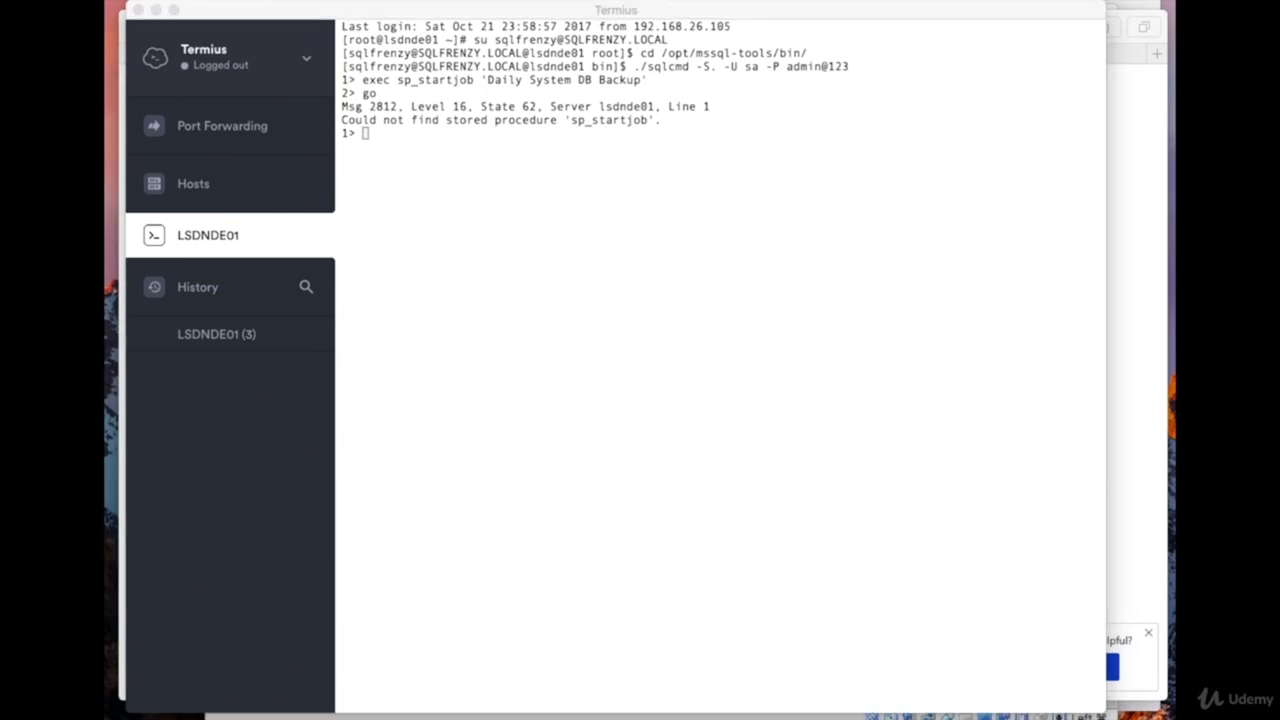
Step: Correct the procedure name to sp_start_job and rerun the batch
{"action": "key", "text": "Up"}
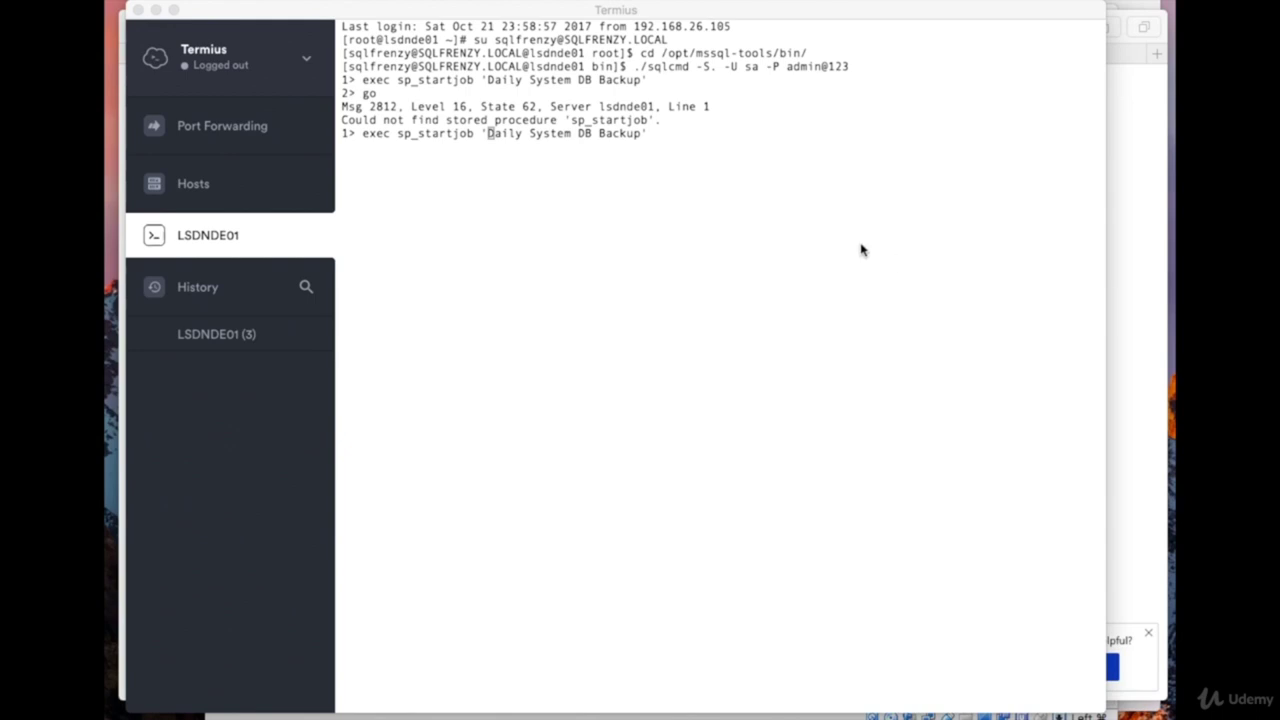
{"action": "left_click", "coordinate": [862, 250]}
{"action": "key", "text": "Left"}
{"action": "key", "text": "Left"}
{"action": "key", "text": "Left"}
{"action": "key", "text": "Left"}
{"action": "key", "text": "Left"}
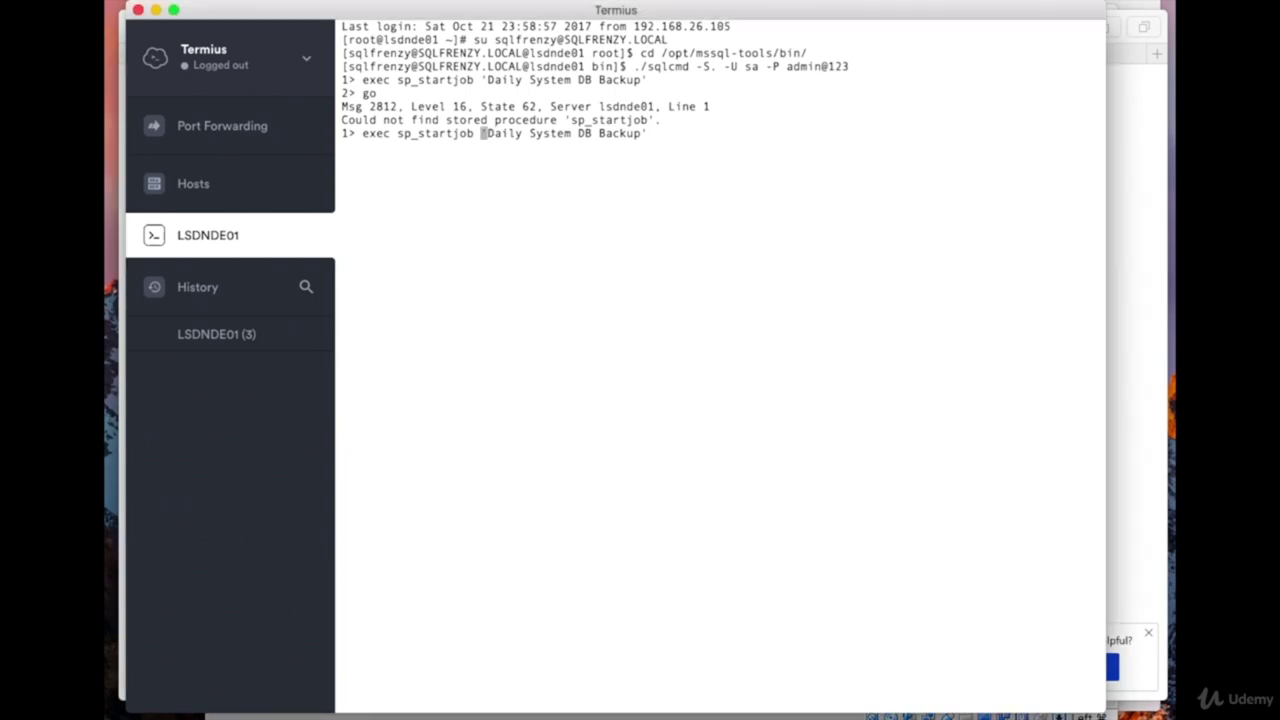
{"action": "type", "text": "_"}
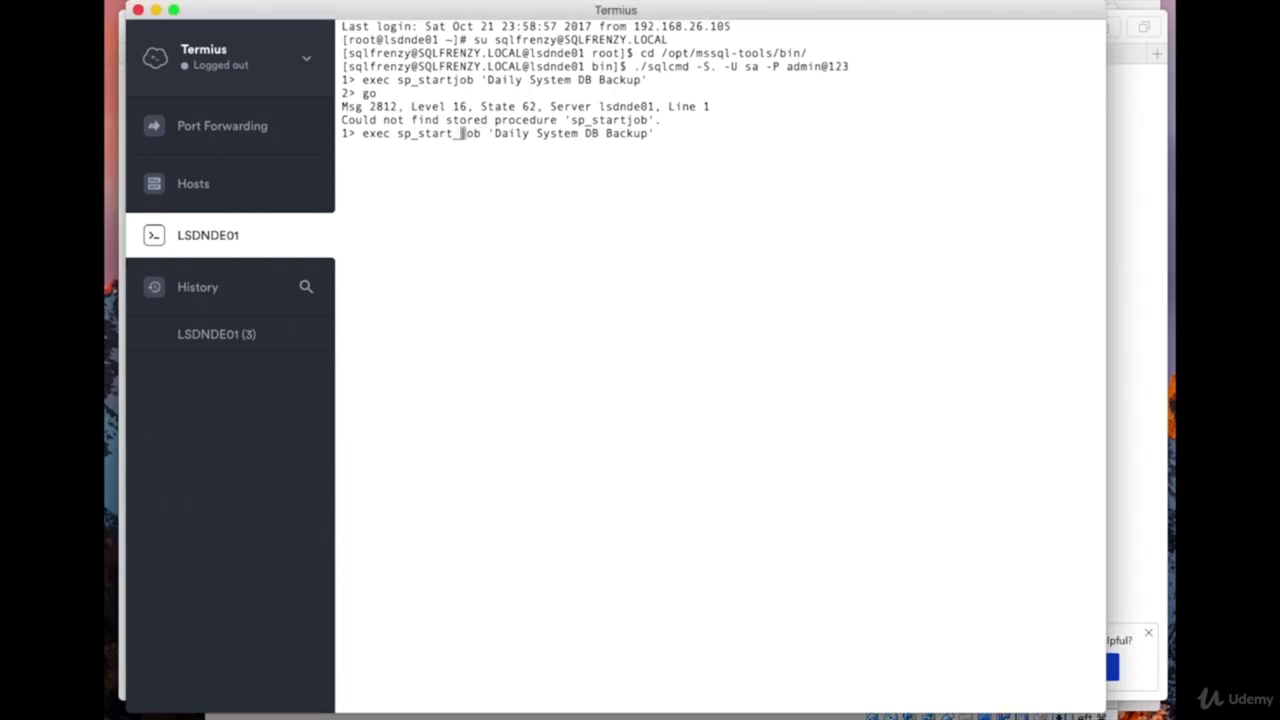
{"action": "key", "text": "Return"}
{"action": "type", "text": "go"}
{"action": "key", "text": "Return"}
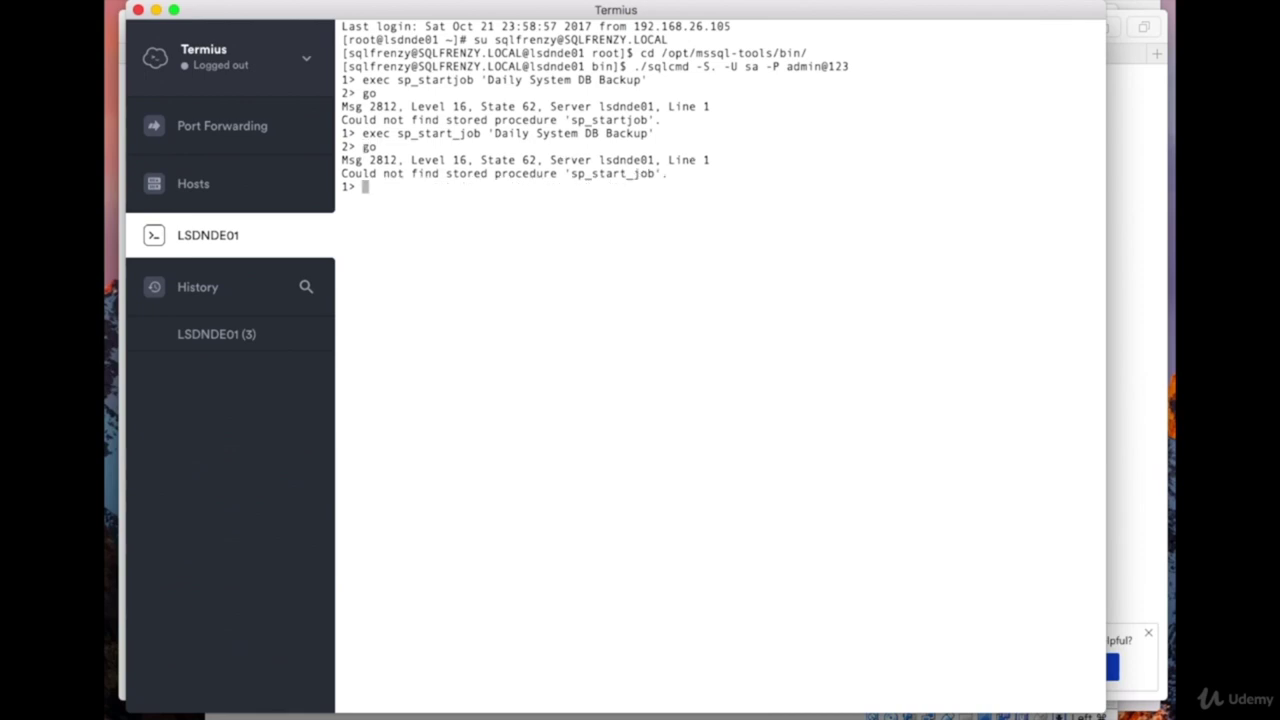
Step: Qualify the command as dbo.sp_start_job 'Daily System DB Backup' and run it
{"action": "key", "text": "Up"}
{"action": "key", "text": "Left"}
{"action": "key", "text": "Left"}
{"action": "key", "text": "Left"}
{"action": "key", "text": "Left"}
{"action": "key", "text": "Left"}
{"action": "key", "text": "Left"}
{"action": "key", "text": "Left"}
{"action": "key", "text": "Left"}
{"action": "key", "text": "Left"}
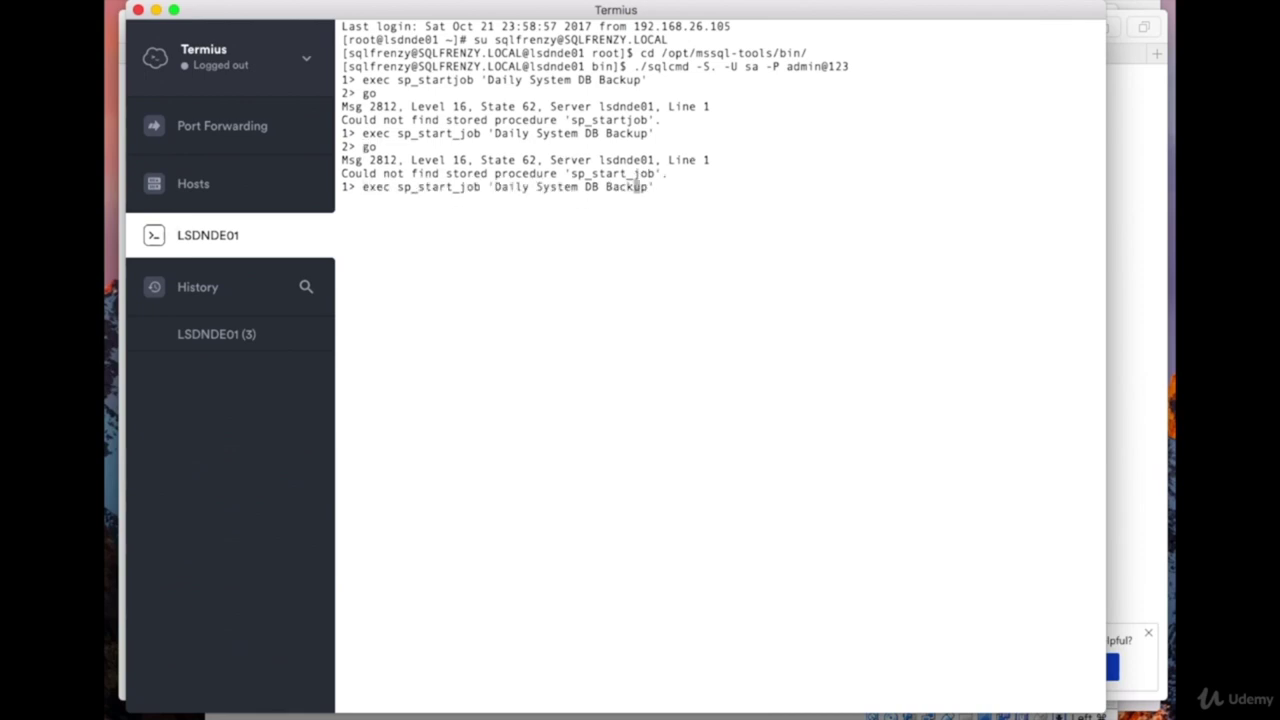
{"action": "key", "text": "Left"}
{"action": "key", "text": "Left"}
{"action": "key", "text": "Left"}
{"action": "key", "text": "Left"}
{"action": "key", "text": "Left"}
{"action": "key", "text": "Left"}
{"action": "key", "text": "Left"}
{"action": "key", "text": "Left"}
{"action": "key", "text": "Left"}
{"action": "key", "text": "Left"}
{"action": "key", "text": "Left"}
{"action": "key", "text": "Left"}
{"action": "key", "text": "Left"}
{"action": "key", "text": "Left"}
{"action": "key", "text": "Left"}
{"action": "key", "text": "Left"}
{"action": "key", "text": "Left"}
{"action": "key", "text": "Left"}
{"action": "key", "text": "Left"}
{"action": "key", "text": "Left"}
{"action": "key", "text": "Left"}
{"action": "key", "text": "Left"}
{"action": "key", "text": "Left"}
{"action": "key", "text": "Left"}
{"action": "key", "text": "Left"}
{"action": "type", "text": "dbo"}
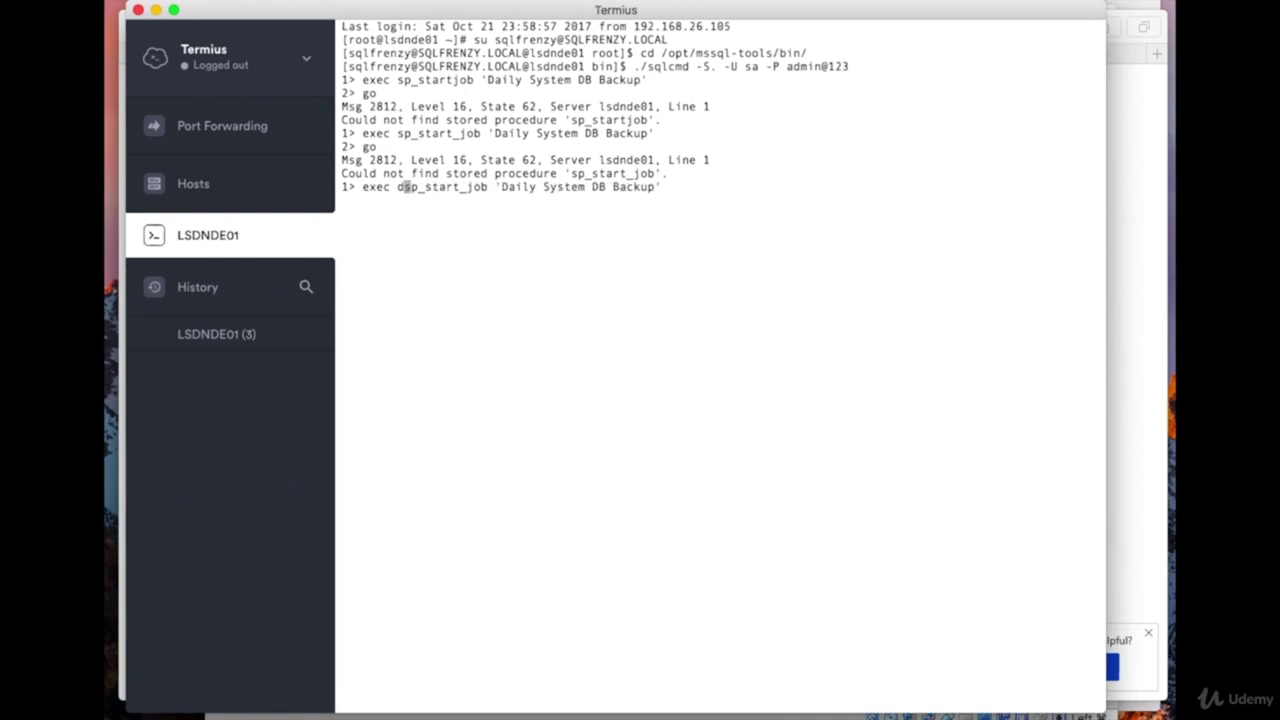
{"action": "type", "text": "."}
{"action": "key", "text": "Return"}
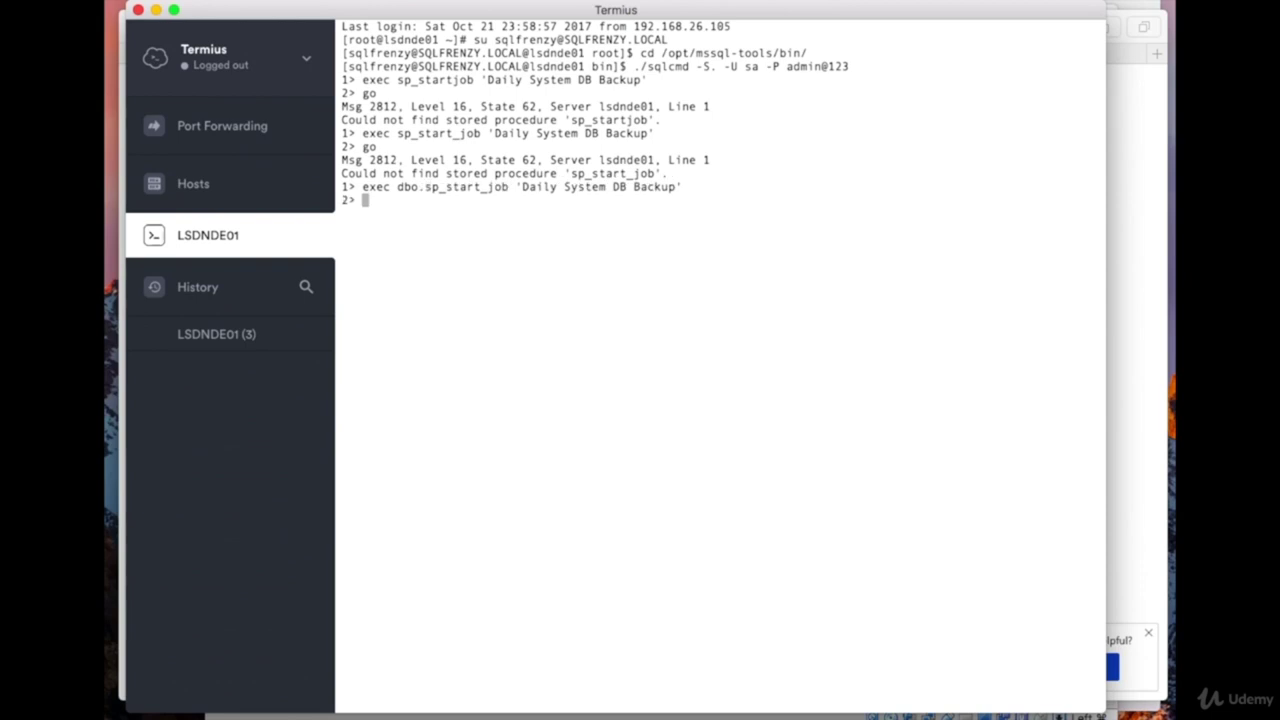
{"action": "type", "text": "go"}
{"action": "key", "text": "Return"}
Step: Switch to msdb with 'use msdb' and rerun exec dbo.sp_start_job 'Daily System DB Backup'
{"action": "type", "text": "use msdb"}
{"action": "key", "text": "Return"}
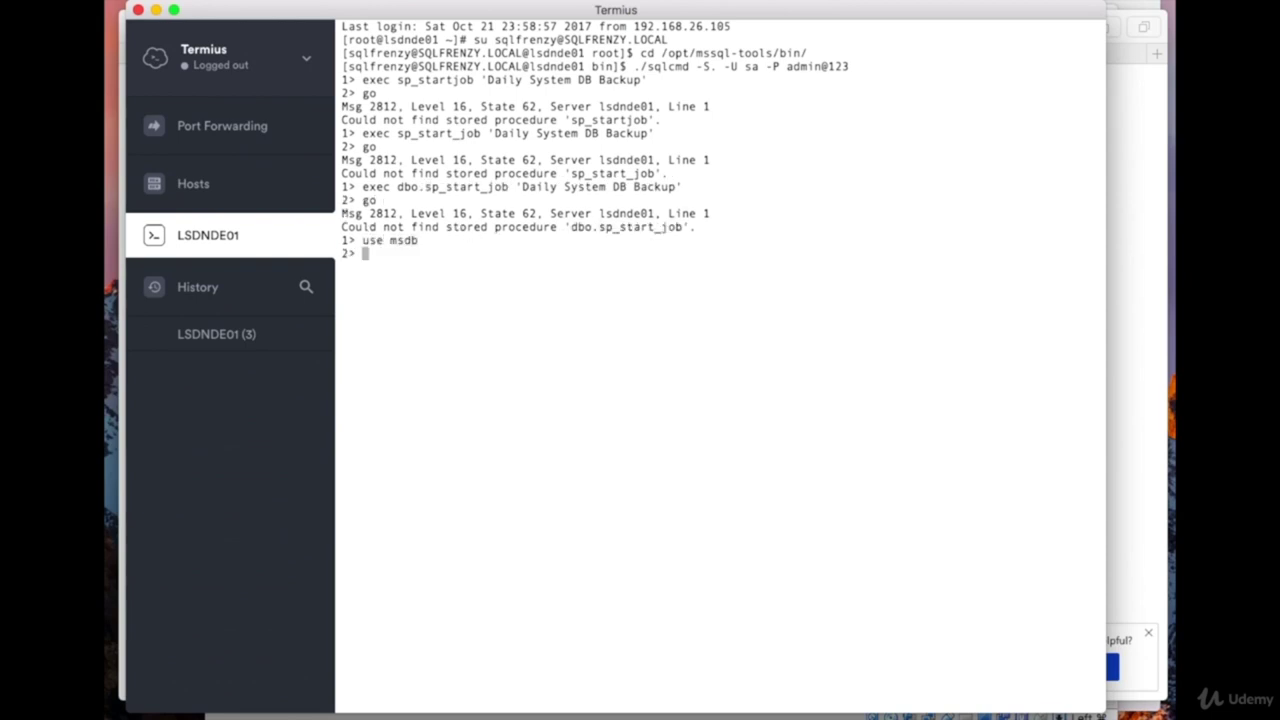
{"action": "type", "text": "go"}
{"action": "key", "text": "Return"}
{"action": "type", "text": "go"}
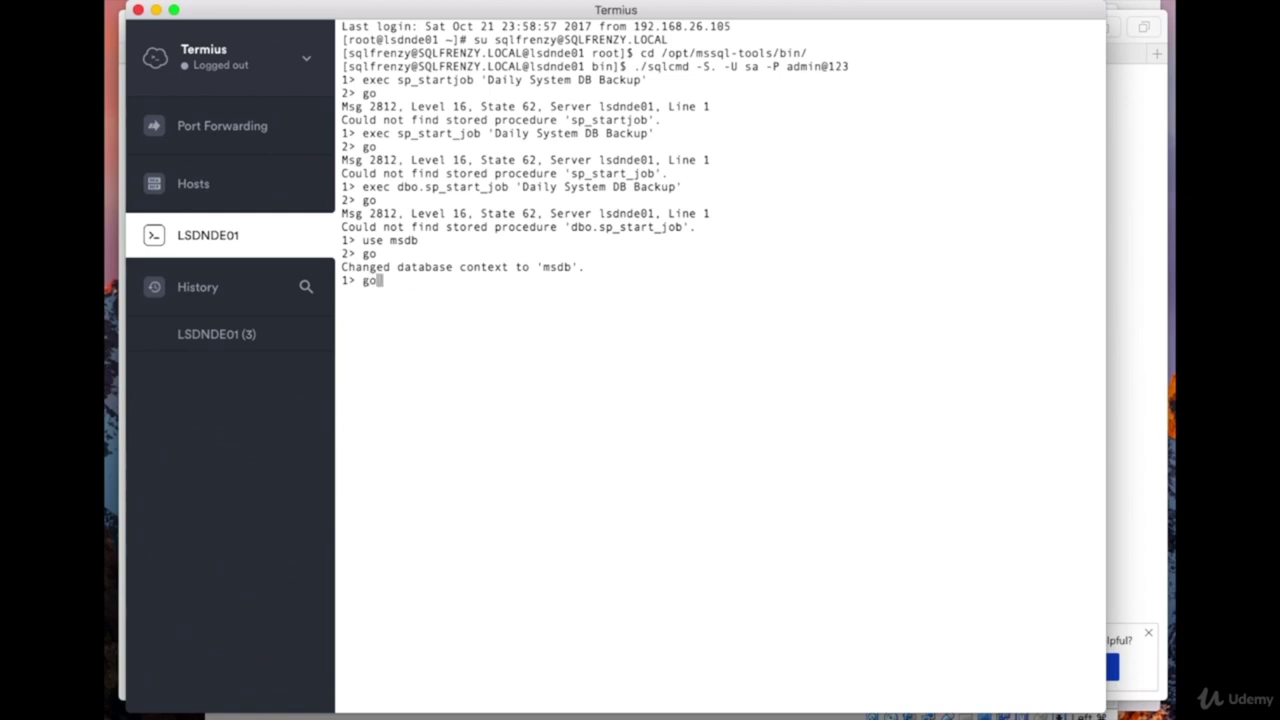
{"action": "key", "text": "Up"}
{"action": "key", "text": "Up"}
{"action": "key", "text": "Up"}
{"action": "key", "text": "Up"}
{"action": "key", "text": "Return"}
{"action": "type", "text": "go"}
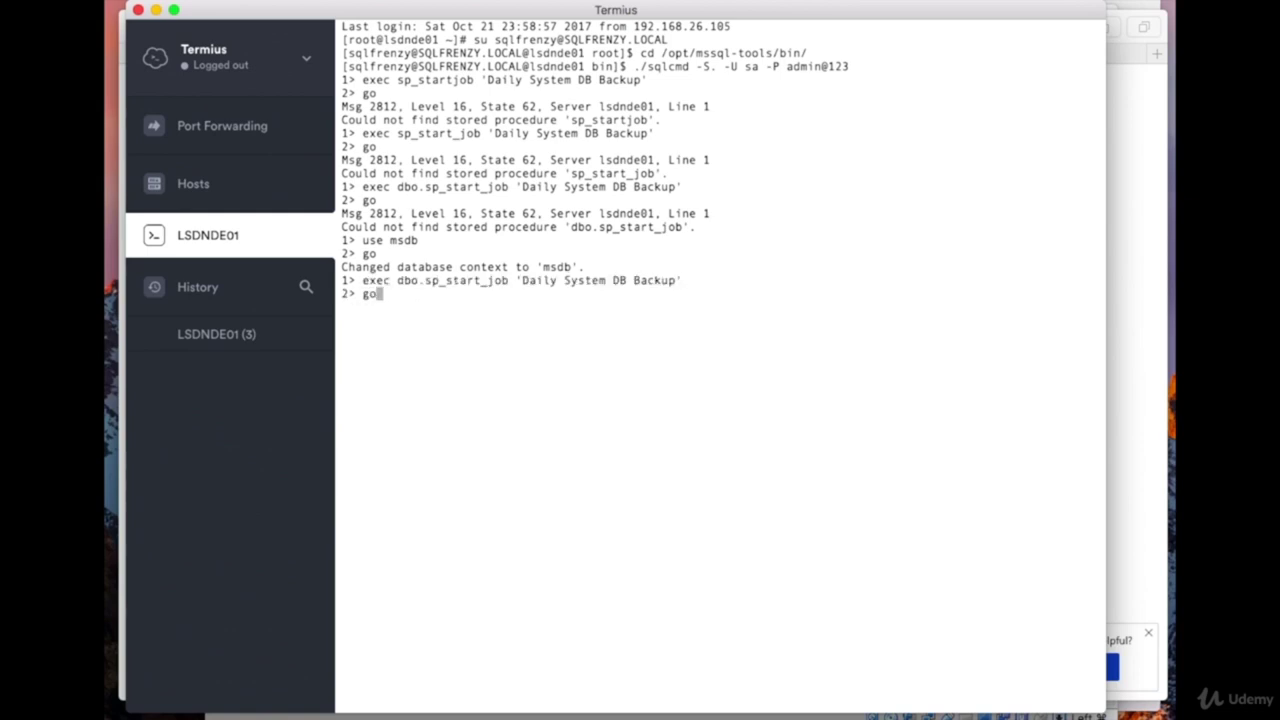
{"action": "key", "text": "Return"}
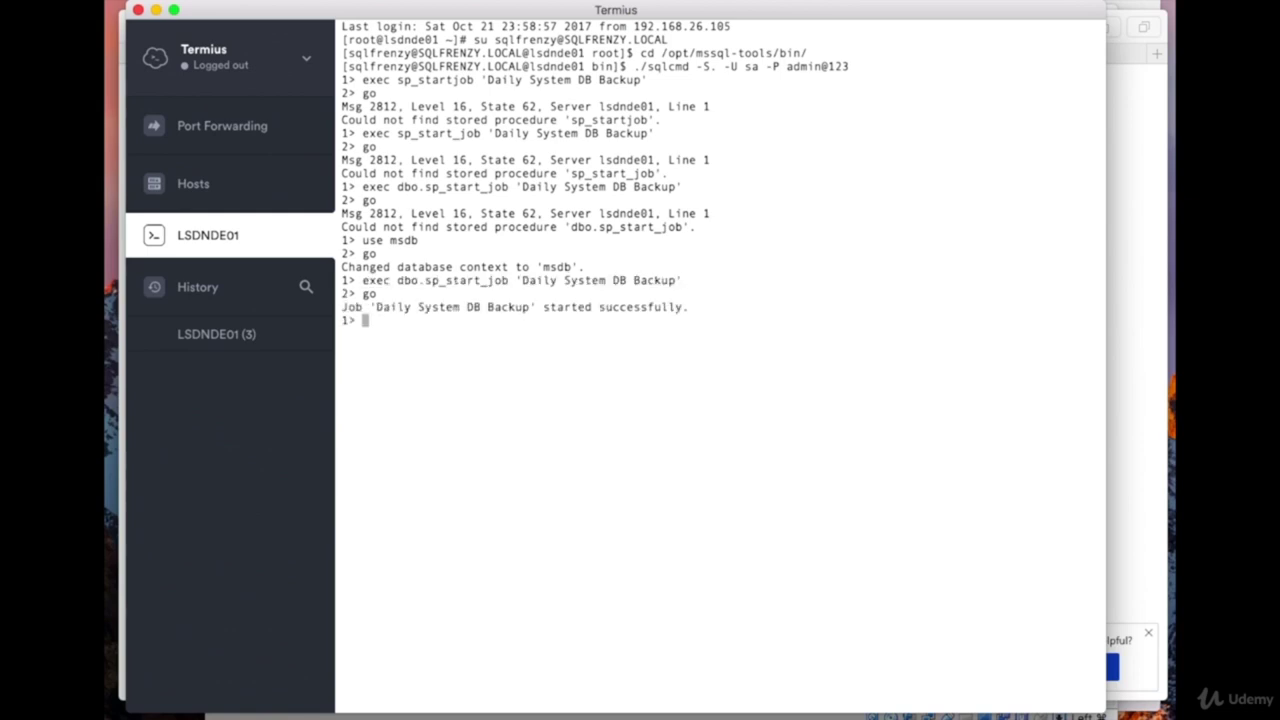
Step: Quit sqlcmd and try changing into /var/opt/mssql and, with sudo, its data folder
{"action": "type", "text": "quit"}
{"action": "key", "text": "Return"}
{"action": "type", "text": "cd /var/opt/"}
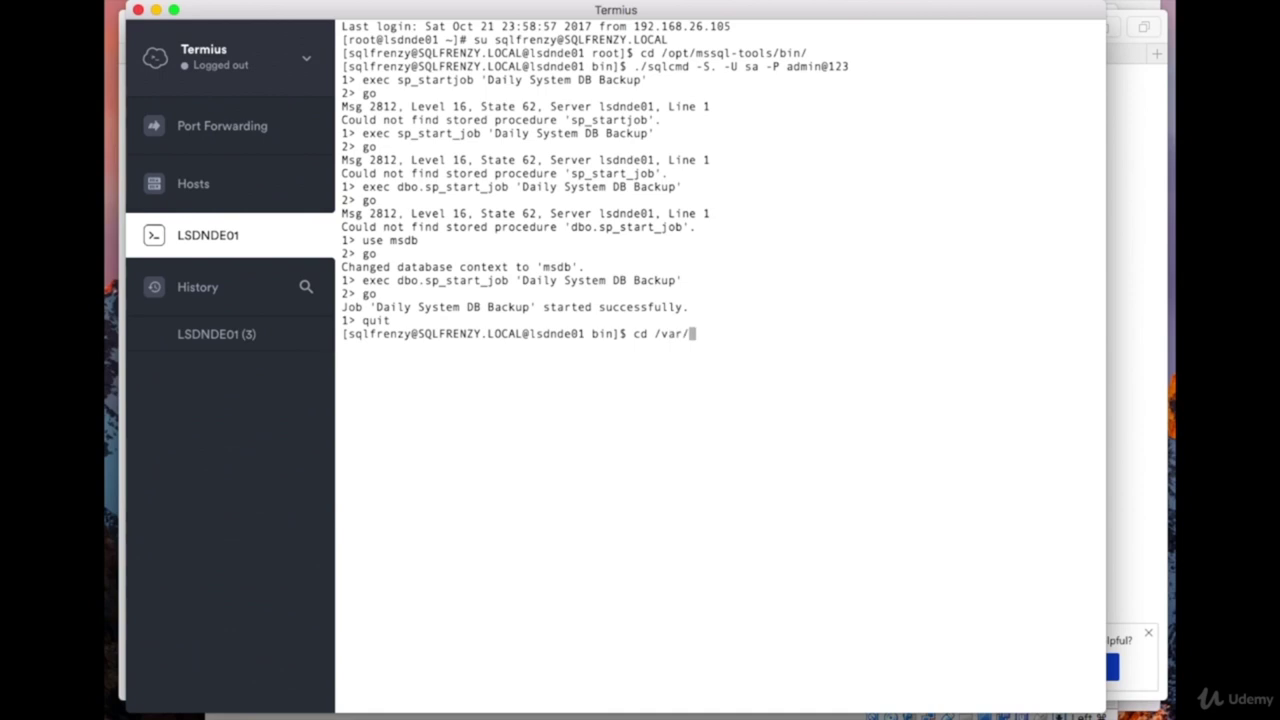
{"action": "type", "text": "mssql/da"}
{"action": "key", "text": "BackSpace"}
{"action": "key", "text": "BackSpace"}
{"action": "key", "text": "Return"}
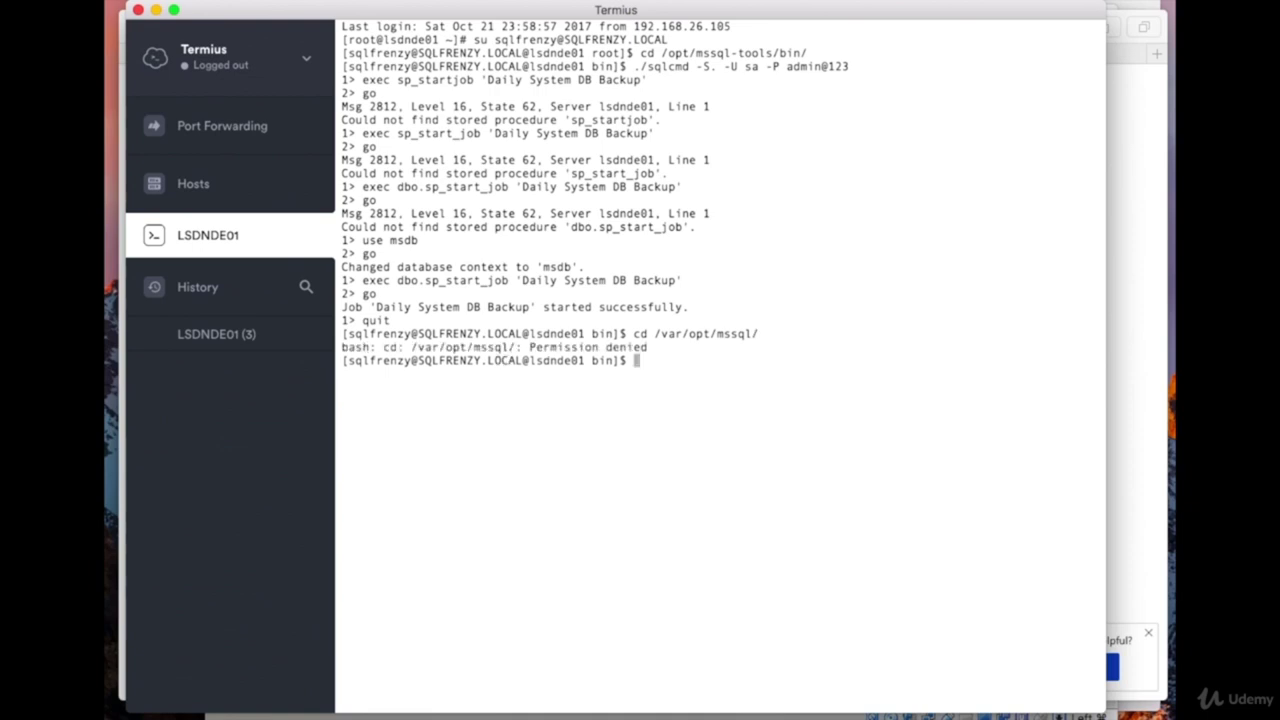
{"action": "type", "text": "sudo cd /var/opt/ms"}
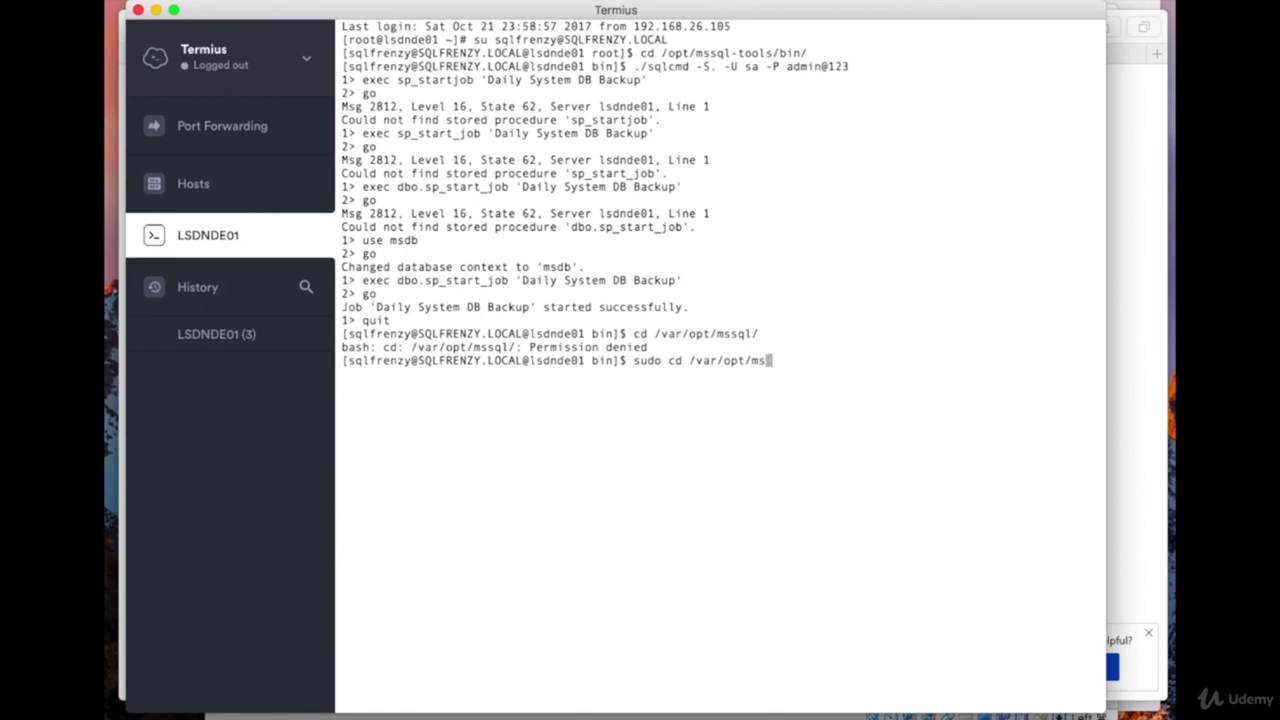
{"action": "type", "text": "sql/data"}
{"action": "key", "text": "Return"}
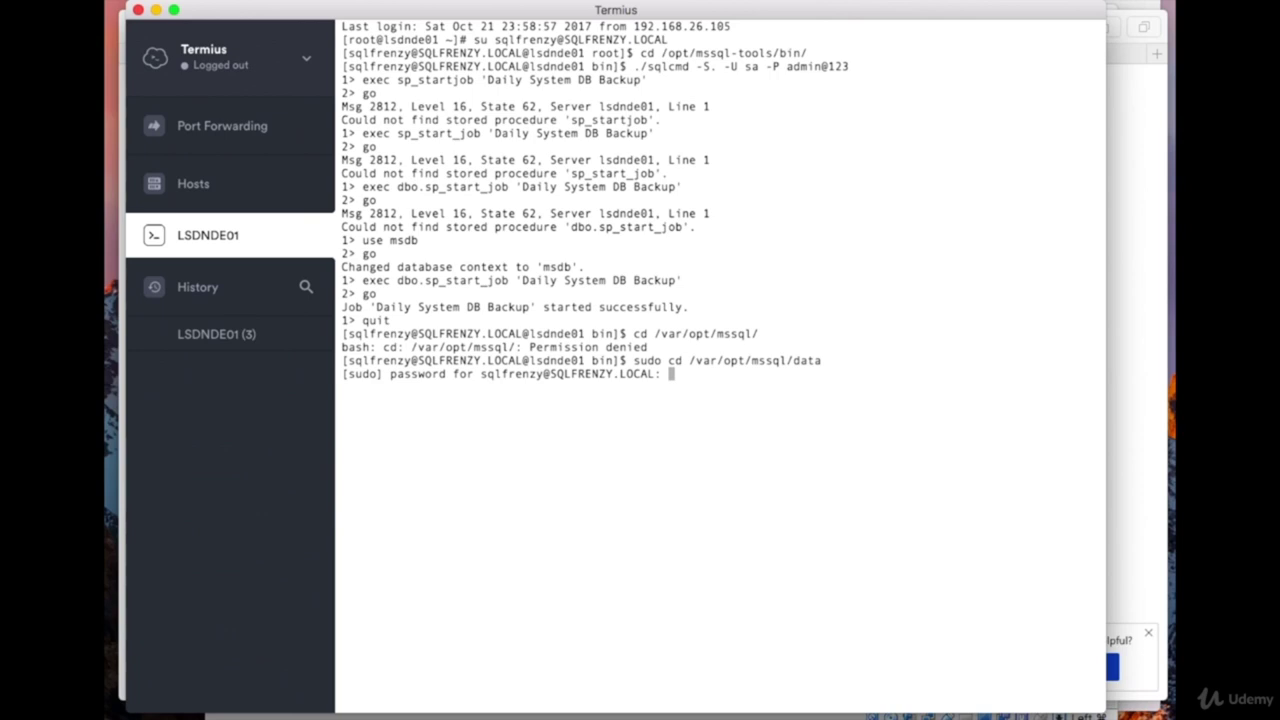
{"action": "key", "text": "ctrl+c"}
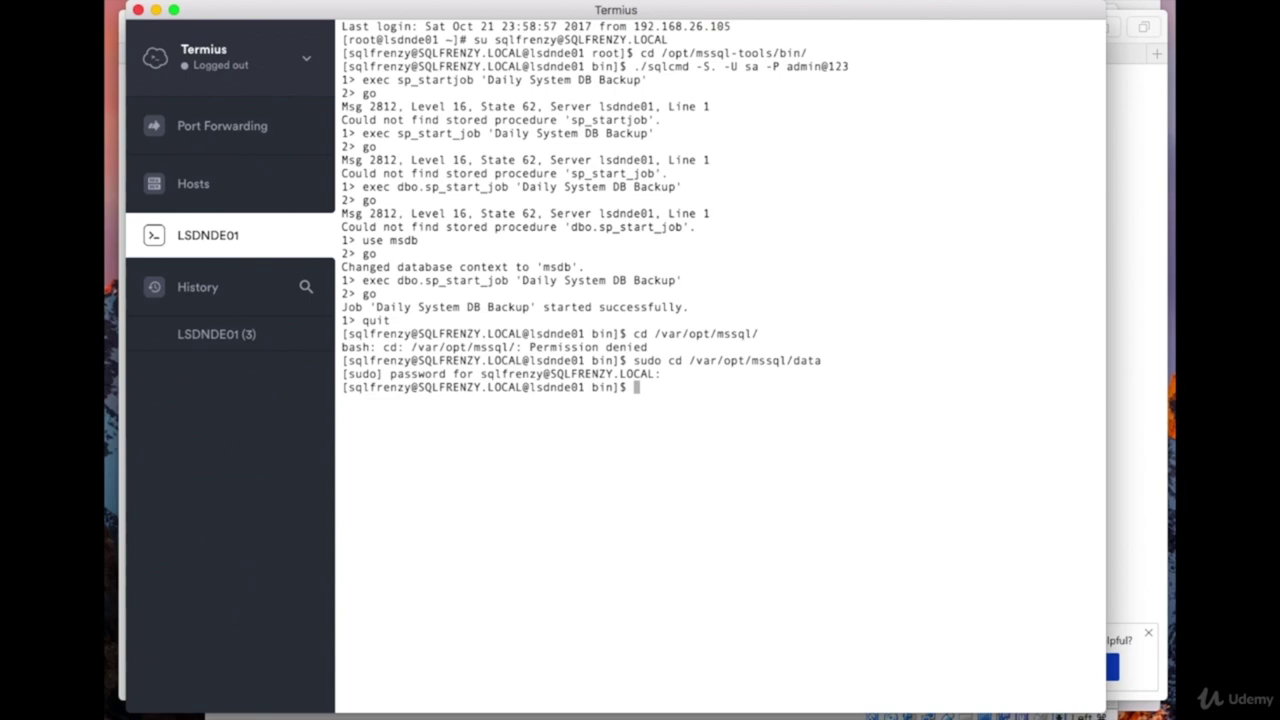
Step: List /var/opt/mssql/data with sudo ls -ltr, showing no master.bak
{"action": "type", "text": "sudo ls -ltr /v"}
{"action": "key", "text": "Tab"}
{"action": "type", "text": "opt/mssql/"}
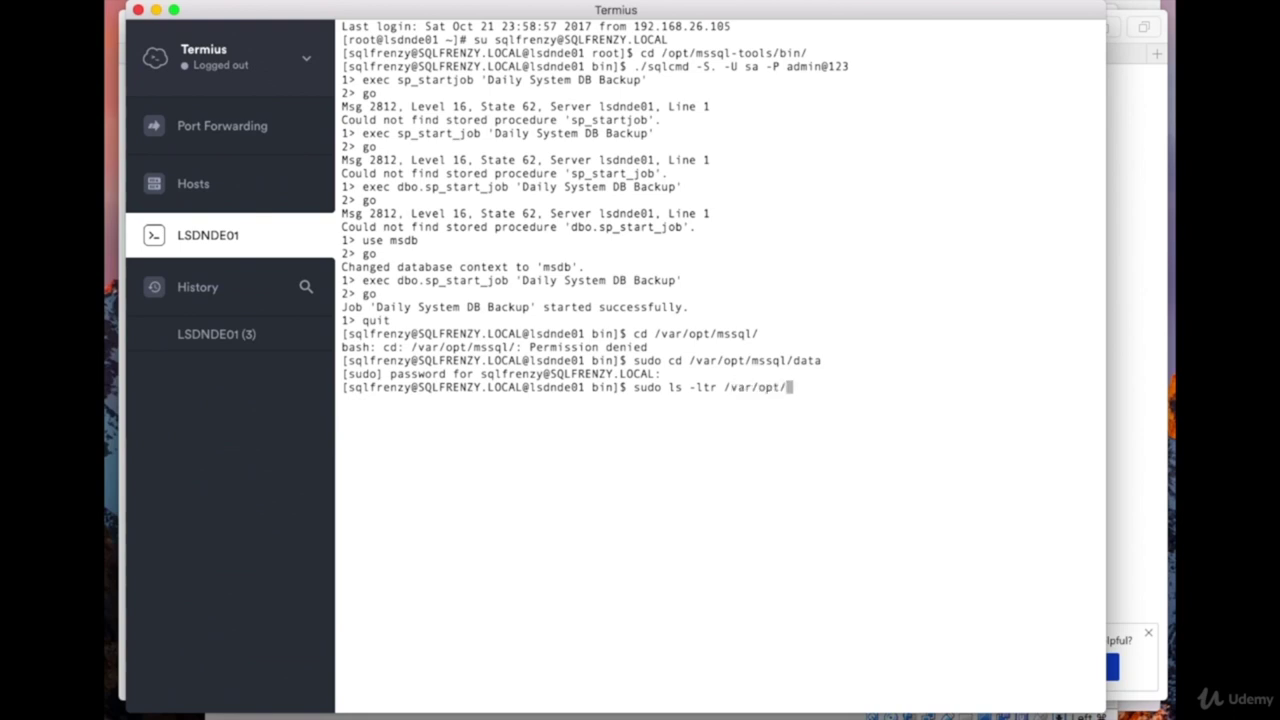
{"action": "type", "text": "data/"}
{"action": "key", "text": "Return"}
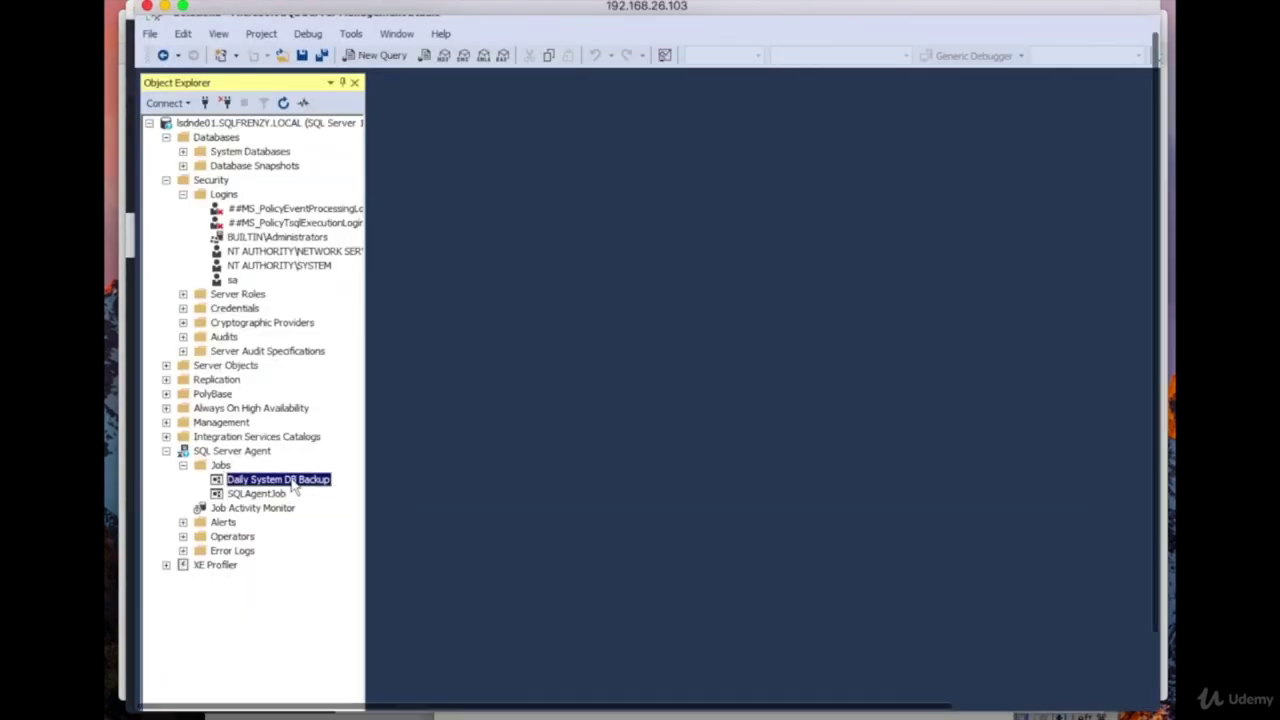
Step: Read the Daily System DB Backup job history: step 1 failed because database 'mster' does not exist
{"action": "right_click", "coordinate": [293, 486]}
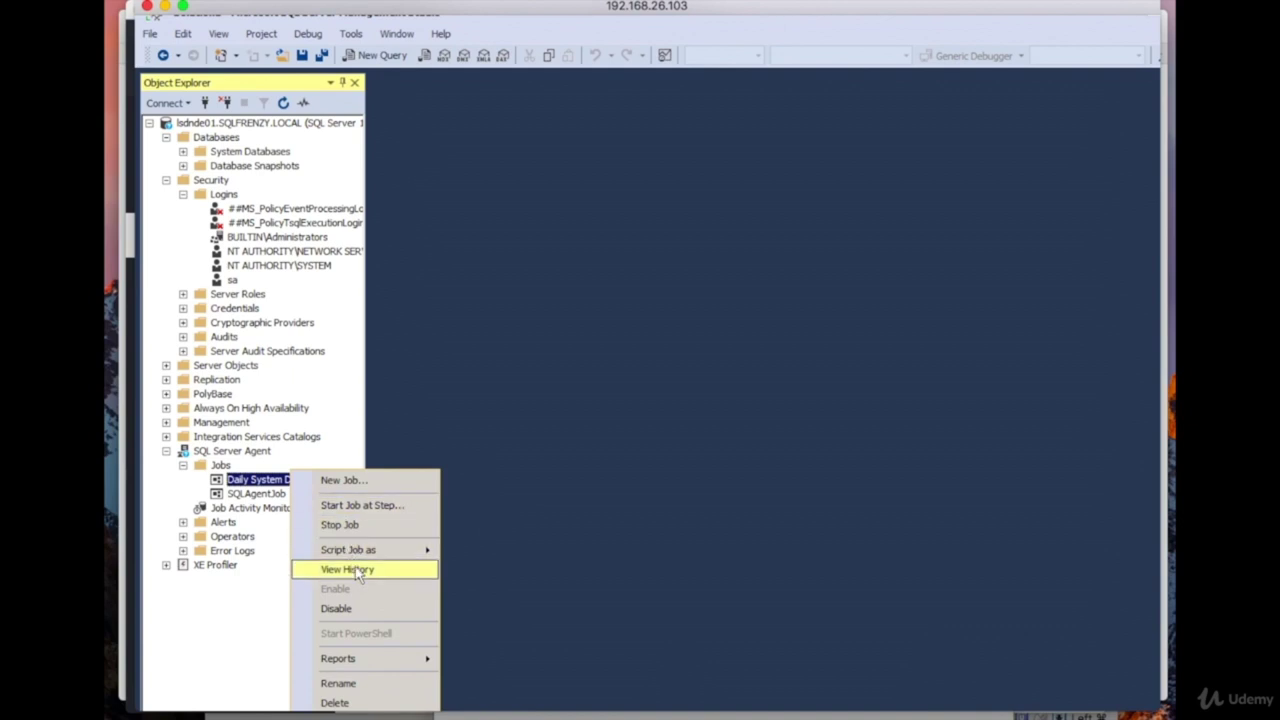
{"action": "left_click", "coordinate": [347, 569]}
{"action": "left_click", "coordinate": [515, 152]}
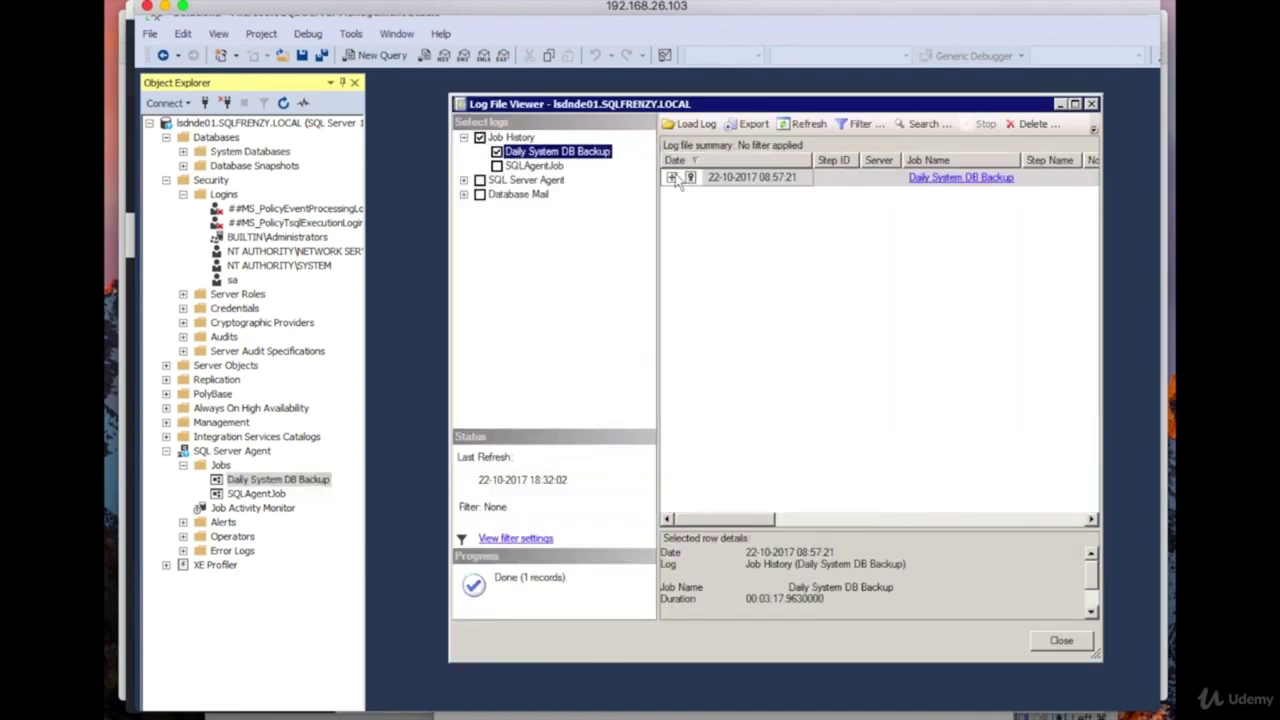
{"action": "left_click", "coordinate": [672, 177]}
{"action": "left_click", "coordinate": [712, 194]}
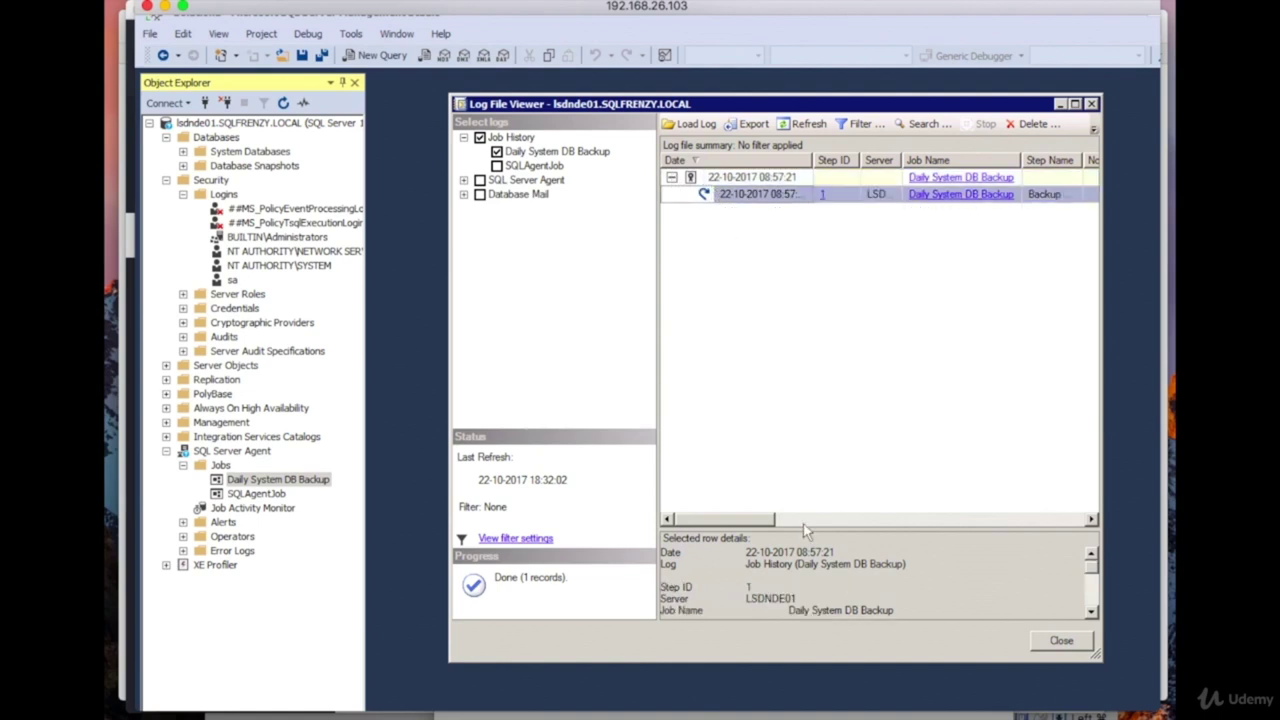
{"action": "left_click_drag", "start_coordinate": [804, 527], "coordinate": [786, 316]}
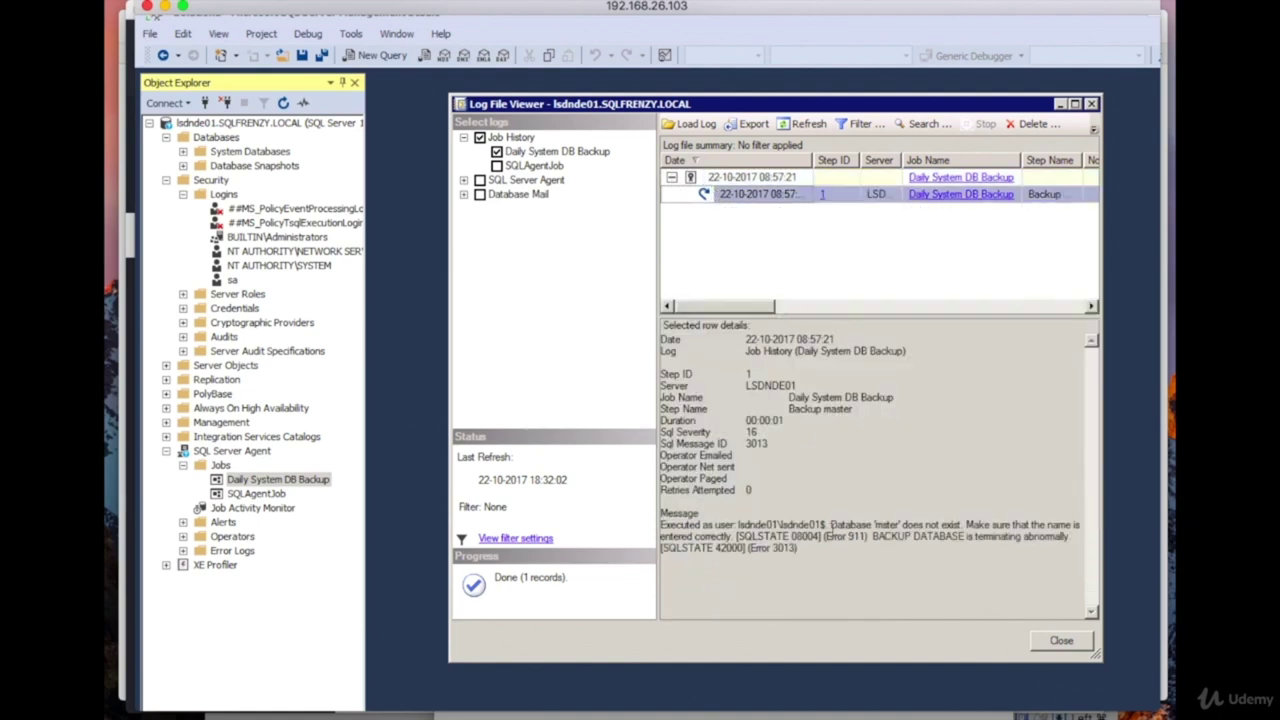
{"action": "left_click_drag", "start_coordinate": [868, 527], "coordinate": [910, 527]}
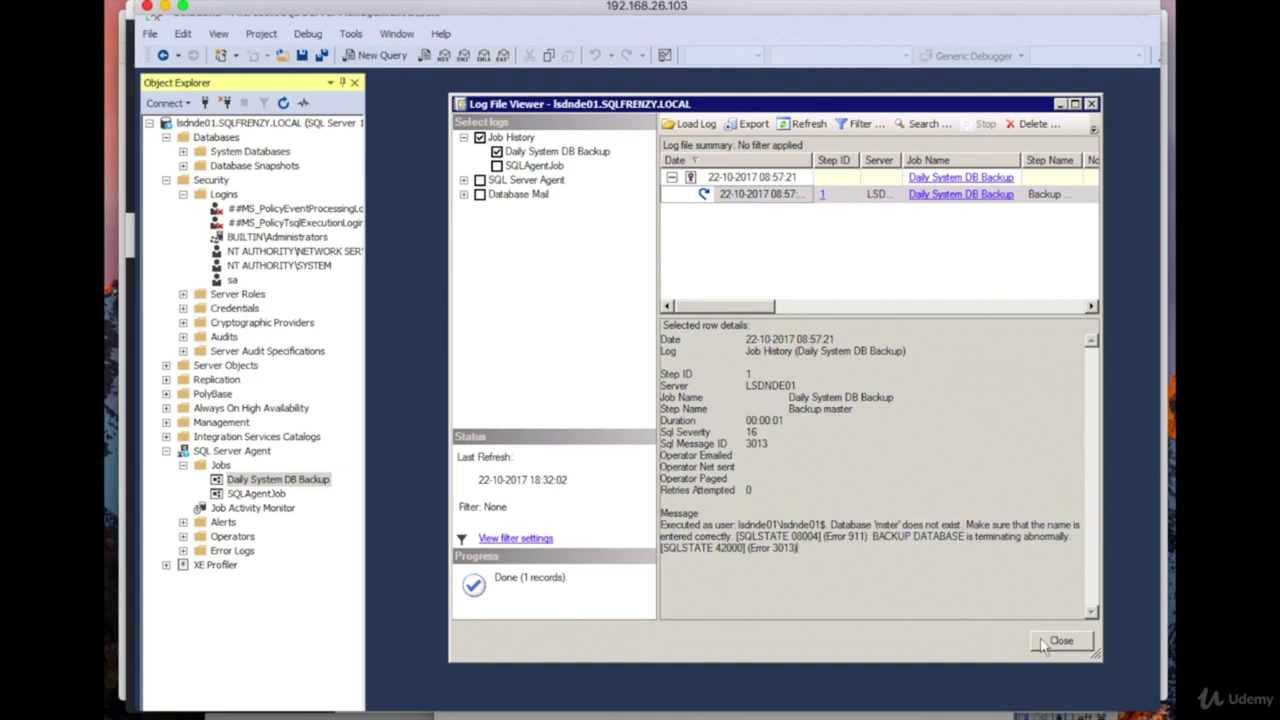
{"action": "left_click", "coordinate": [1040, 641]}
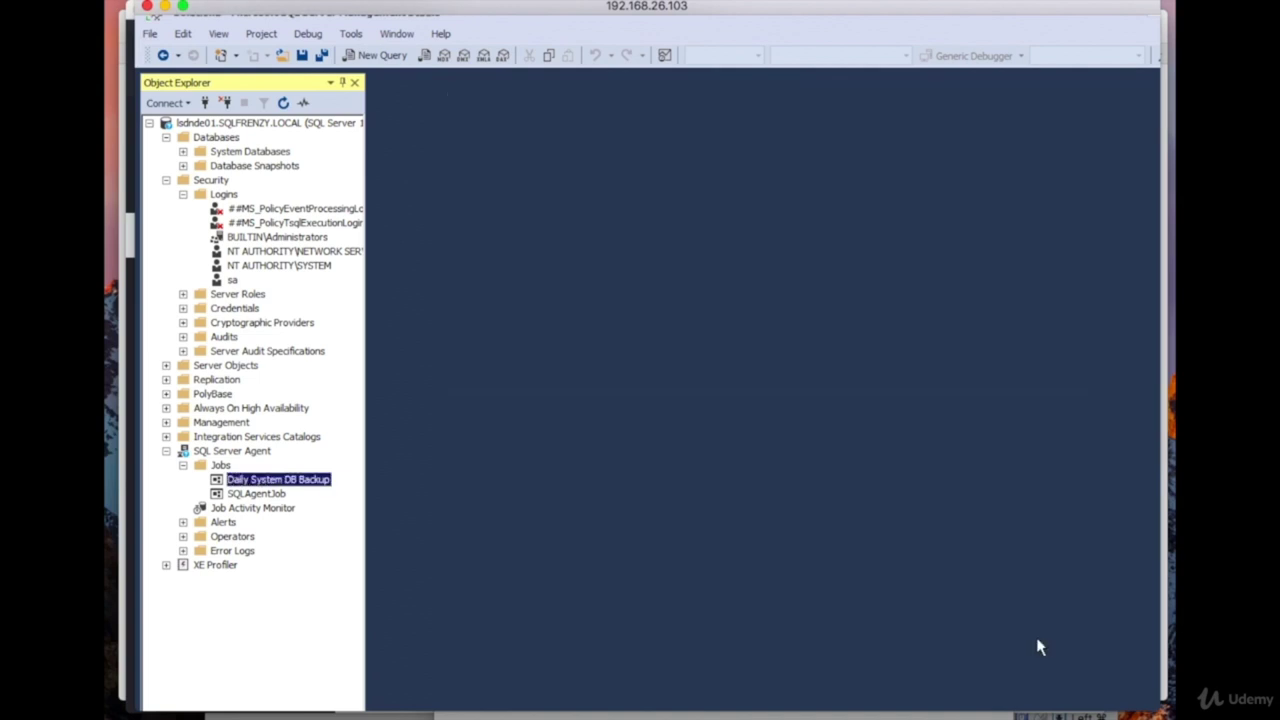
Step: Confirm the Backup master step's command reads BACKUP DATABASE master and save the job properties
{"action": "double_click", "coordinate": [300, 479]}
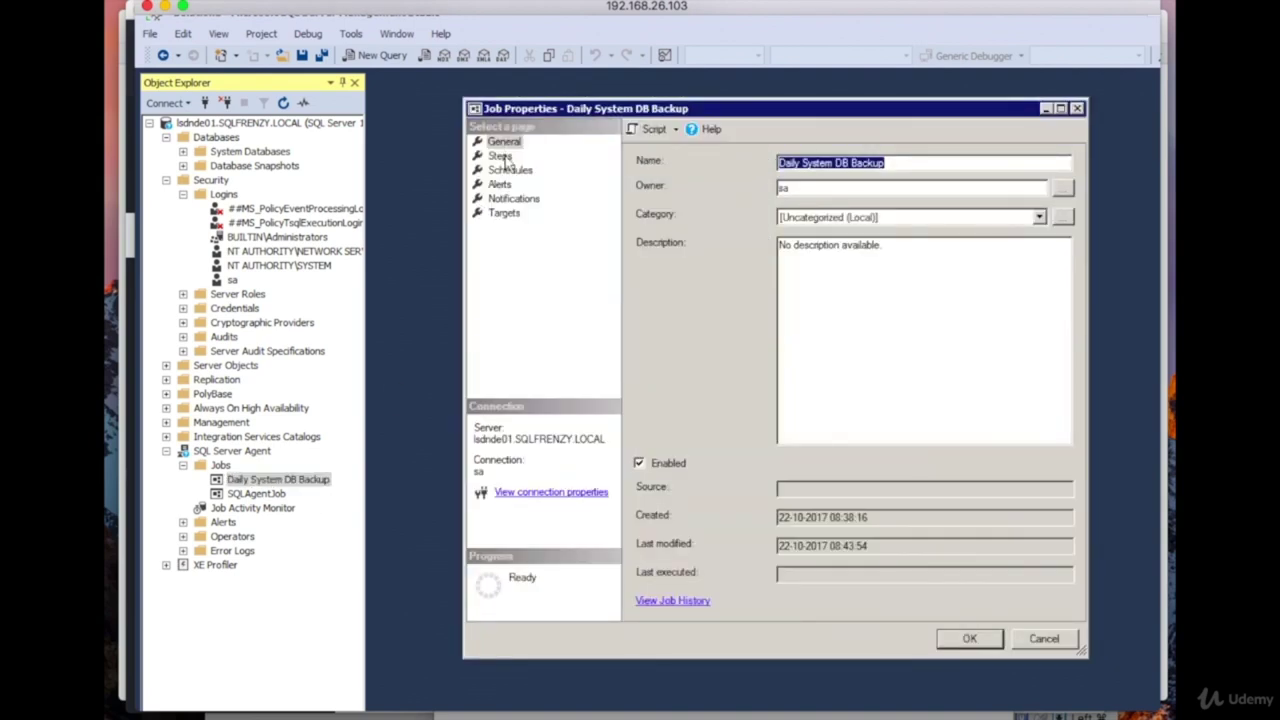
{"action": "left_click", "coordinate": [500, 156]}
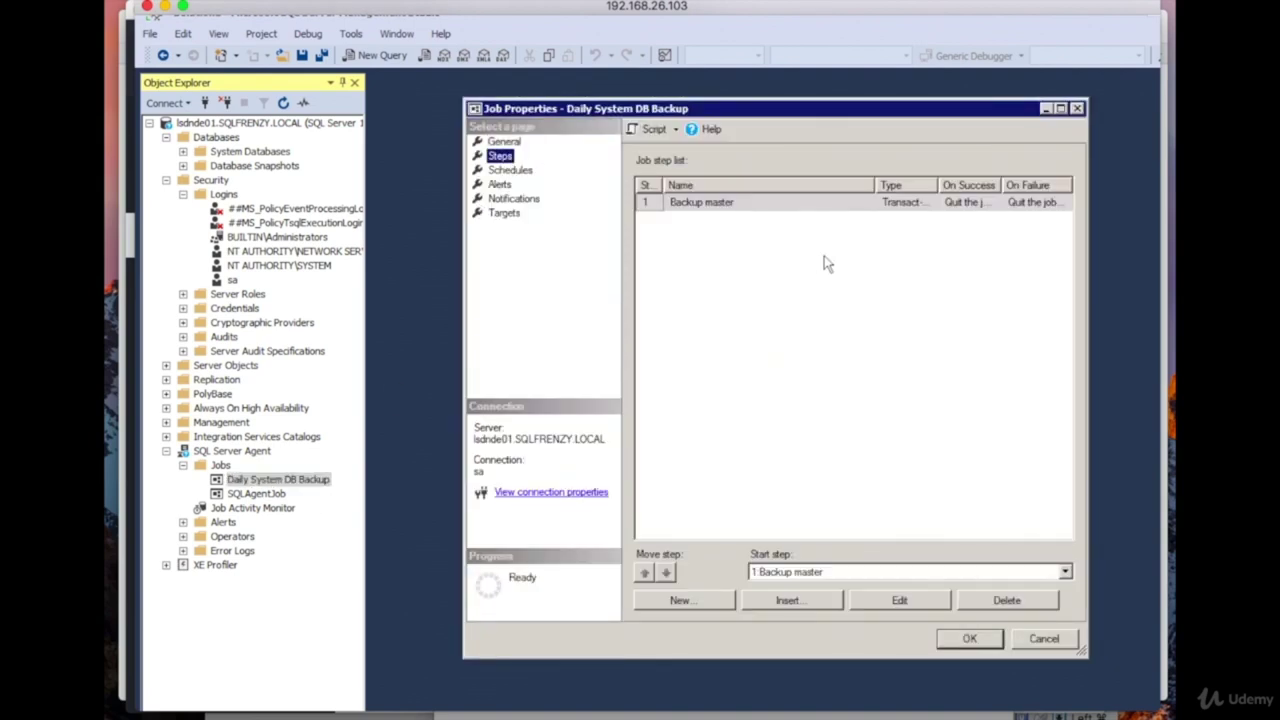
{"action": "double_click", "coordinate": [808, 202]}
{"action": "left_click", "coordinate": [848, 328]}
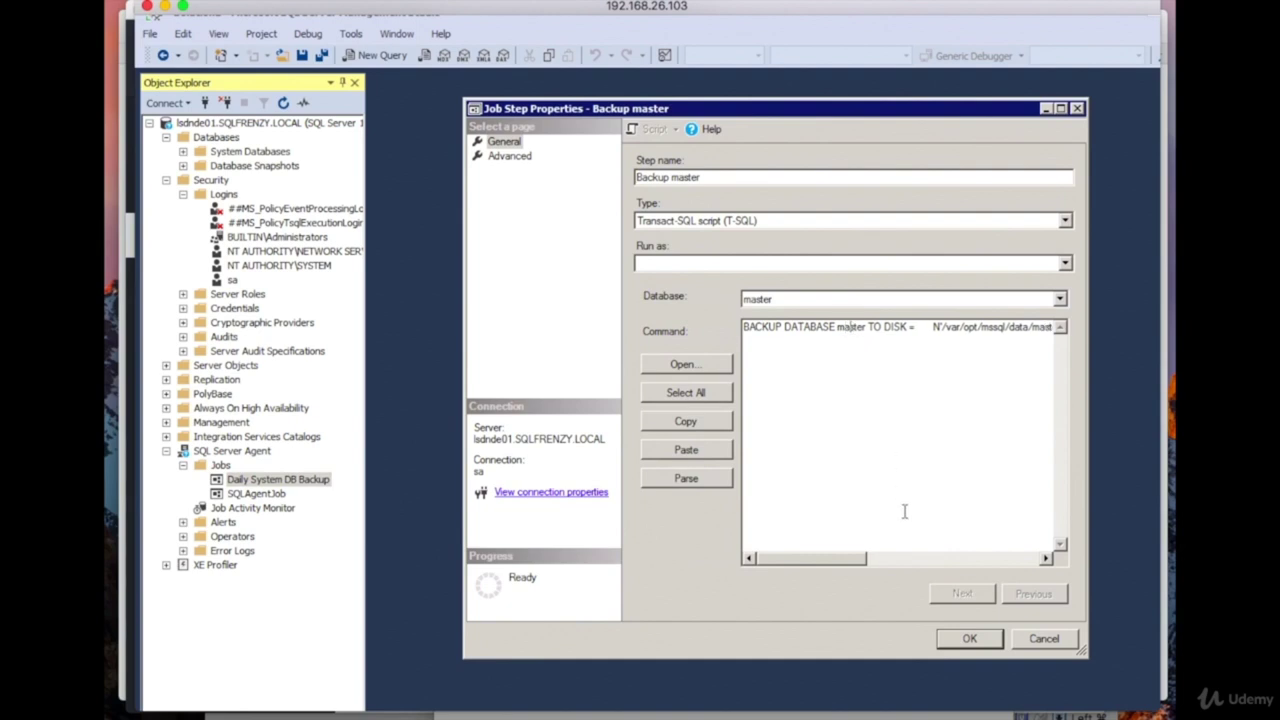
{"action": "left_click", "coordinate": [969, 640]}
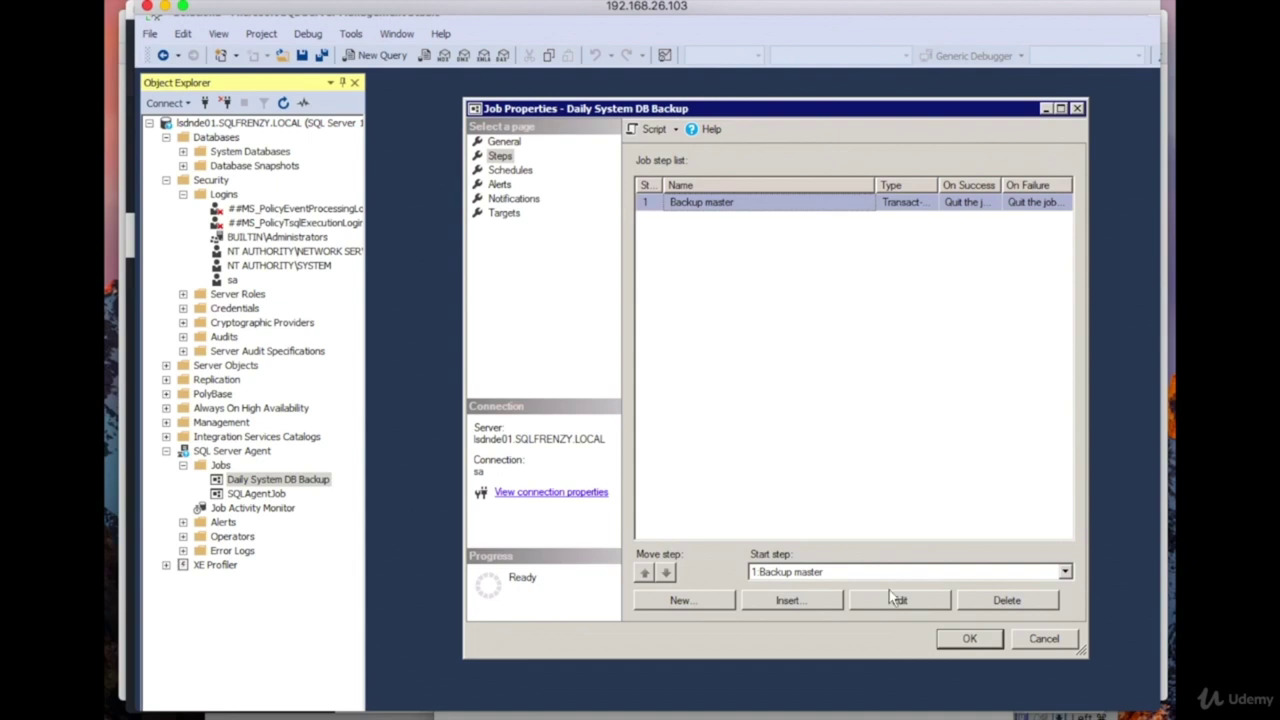
{"action": "left_click", "coordinate": [969, 639]}
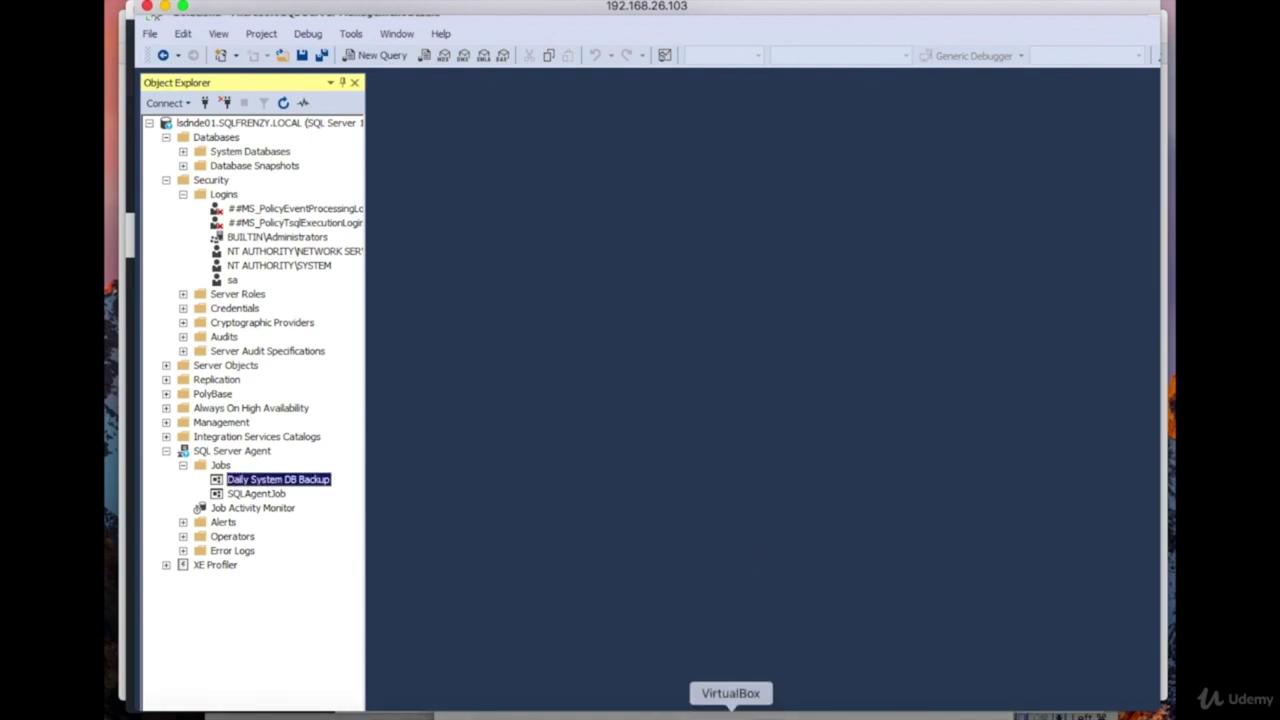
{"action": "left_click", "coordinate": [822, 712]}
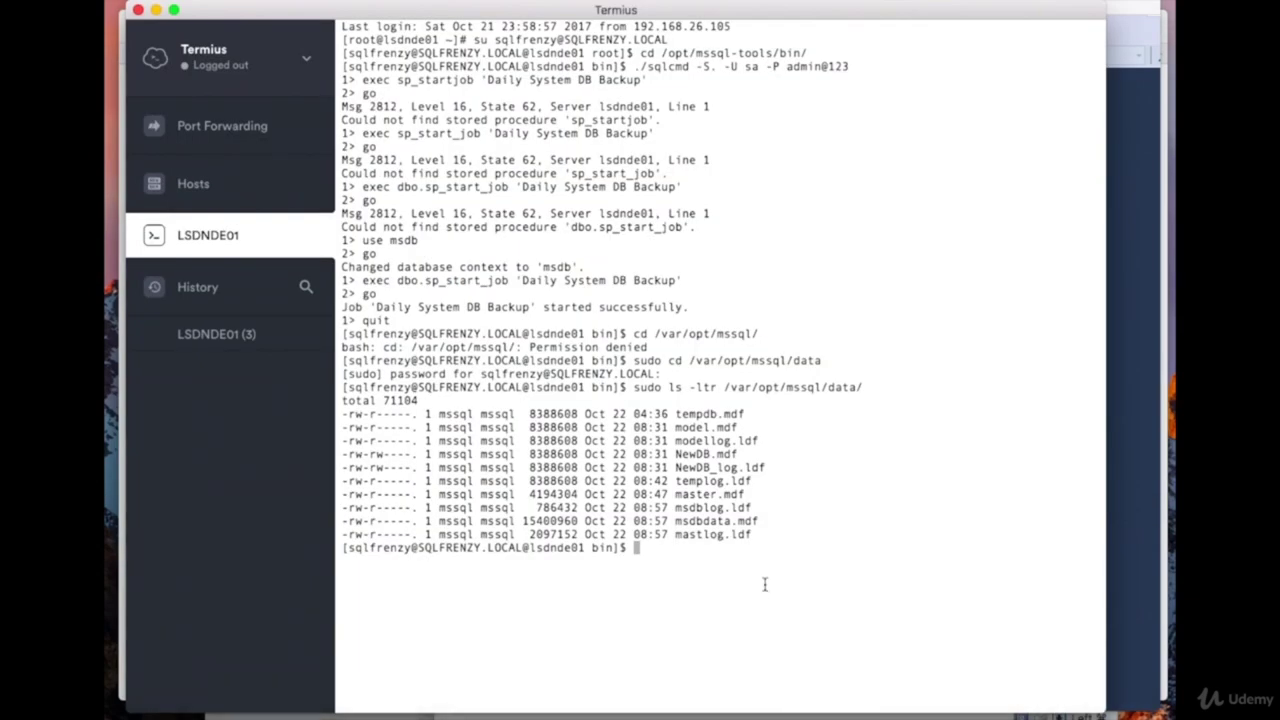
Step: Reconnect sqlcmd with the earlier login command and switch to msdb
{"action": "key", "text": "Up"}
{"action": "key", "text": "Up"}
{"action": "key", "text": "Up"}
{"action": "key", "text": "Up"}
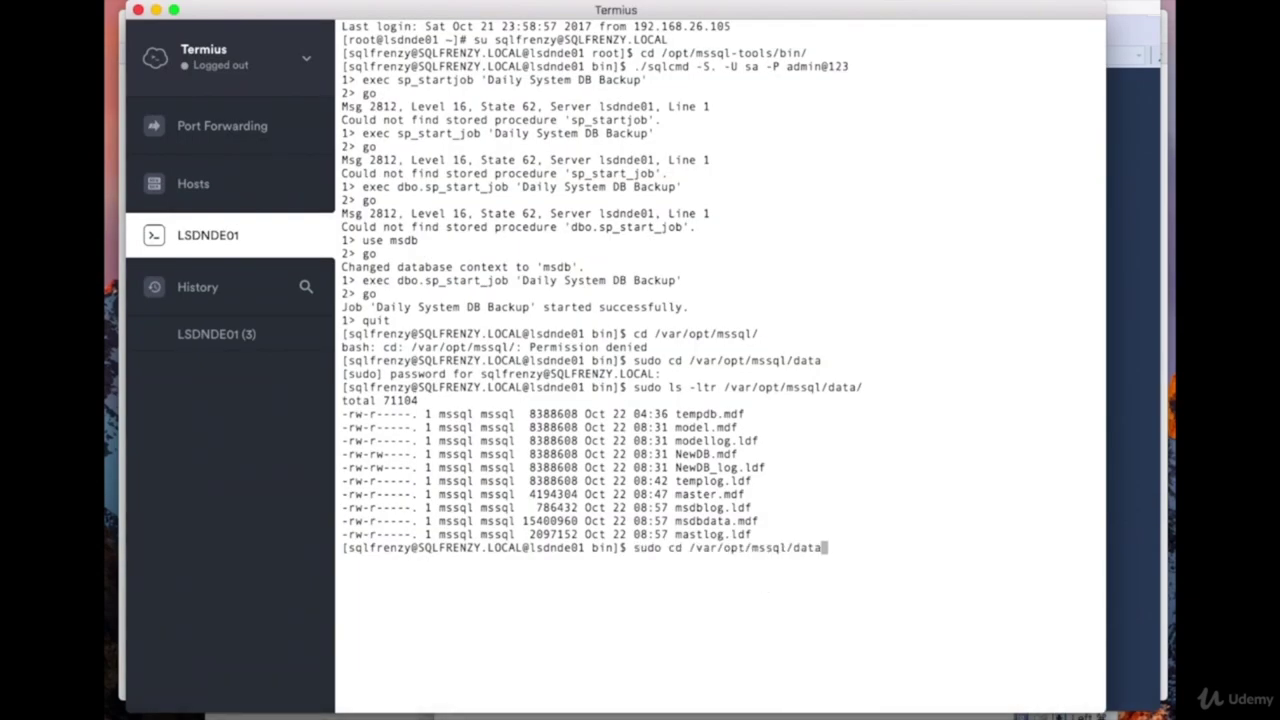
{"action": "key", "text": "Return"}
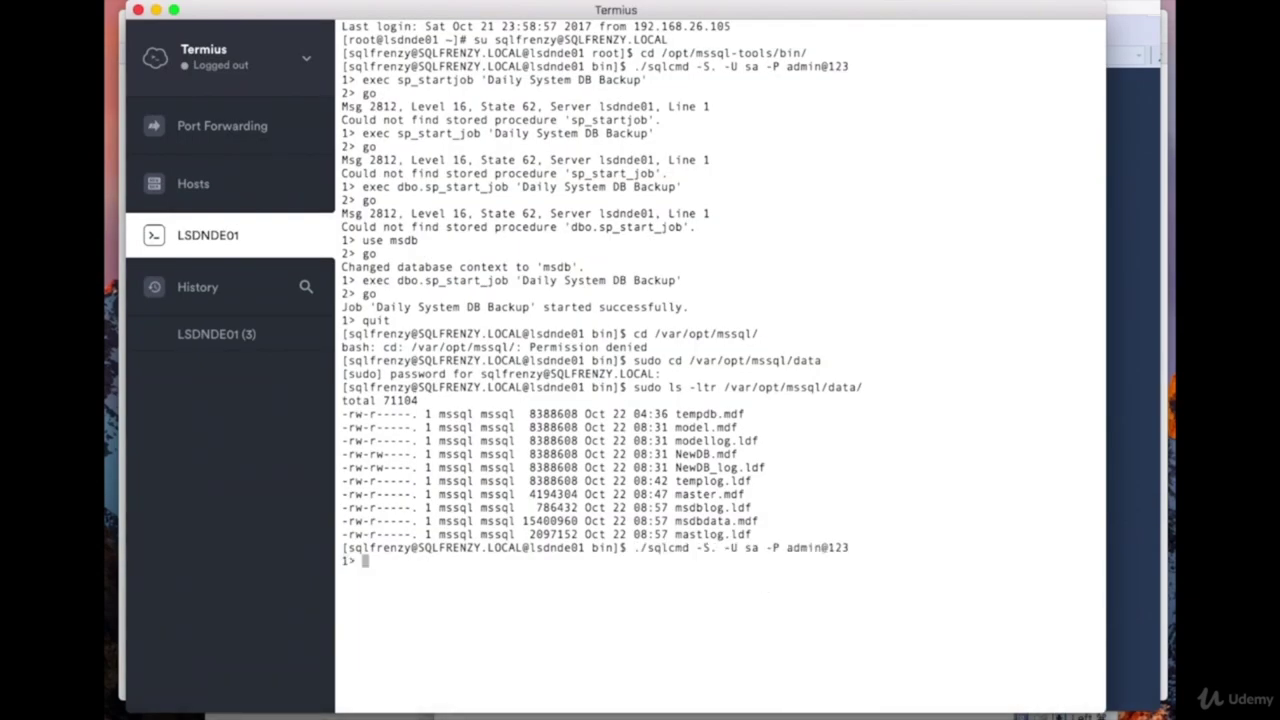
{"action": "type", "text": "use msdb"}
{"action": "key", "text": "Return"}
{"action": "type", "text": "go"}
{"action": "key", "text": "Return"}
Step: Paste and run exec dbo.sp_start_job 'Daily System DB Backup', refused as already running
{"action": "key", "text": "Up"}
{"action": "key", "text": "Up"}
{"action": "key", "text": "BackSpace"}
{"action": "key", "text": "BackSpace"}
{"action": "key", "text": "BackSpace"}
{"action": "key", "text": "BackSpace"}
{"action": "key", "text": "BackSpace"}
{"action": "key", "text": "BackSpace"}
{"action": "key", "text": "BackSpace"}
{"action": "key", "text": "BackSpace"}
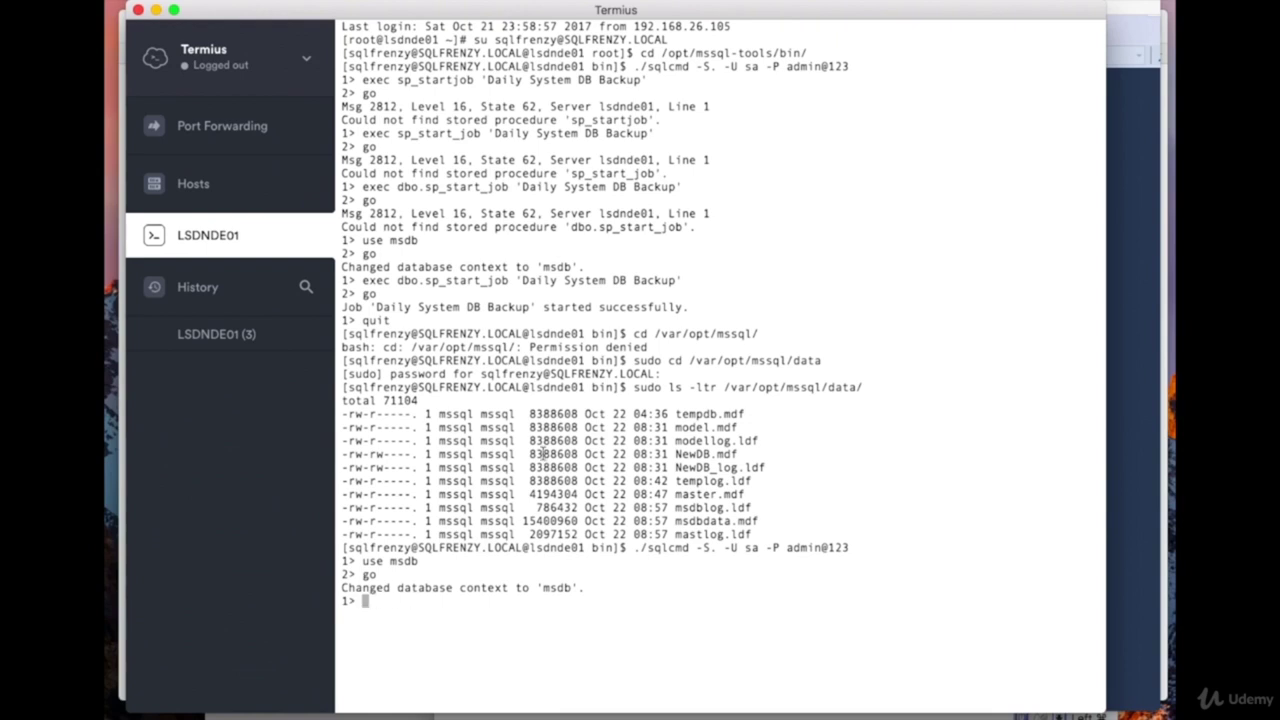
{"action": "left_click_drag", "start_coordinate": [364, 187], "coordinate": [685, 192]}
{"action": "key", "text": "super+c"}
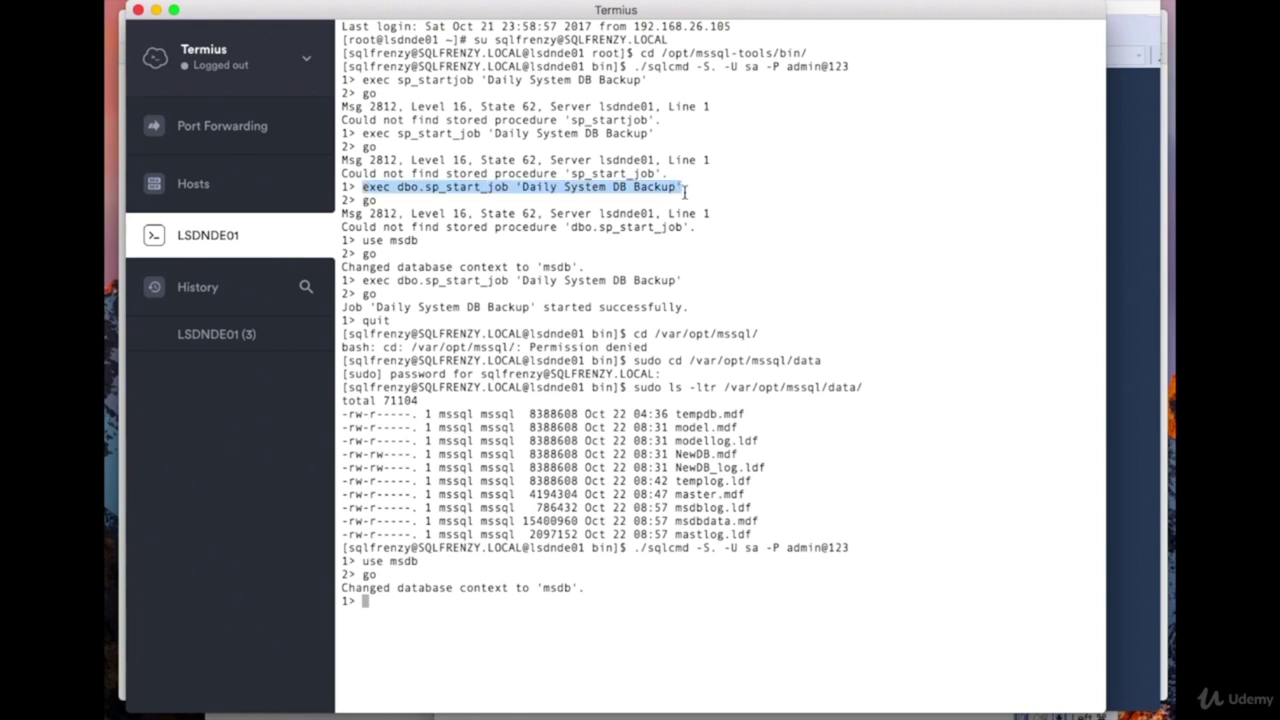
{"action": "left_click", "coordinate": [685, 192]}
{"action": "key", "text": "super+v"}
{"action": "key", "text": "Return"}
{"action": "type", "text": "go"}
{"action": "key", "text": "Return"}
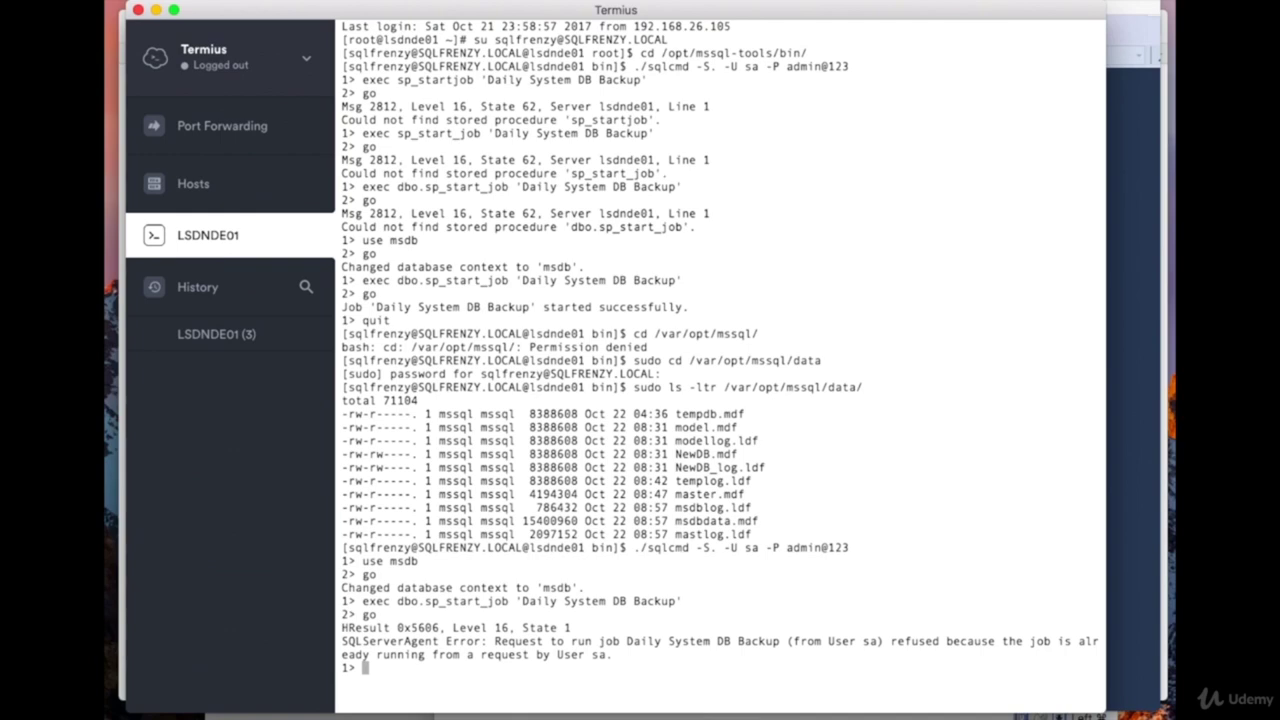
{"action": "left_click", "coordinate": [600, 696]}
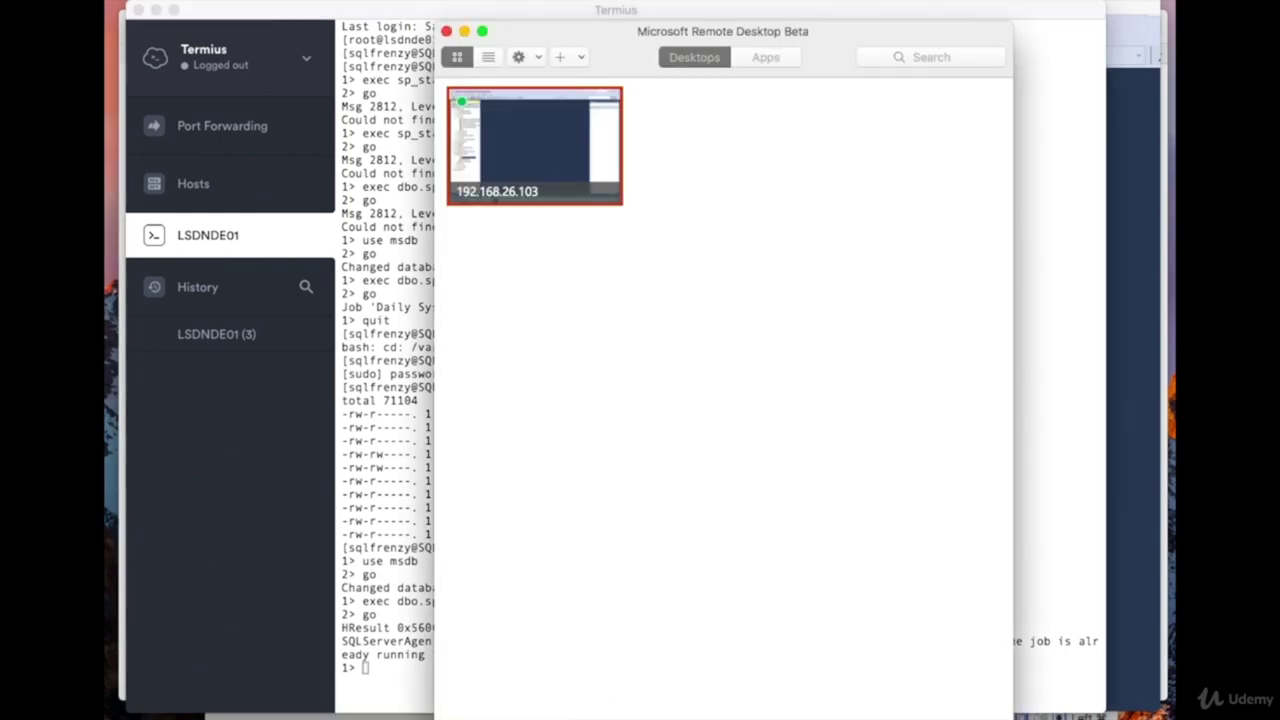
Step: Connect to the 192.168.26.103 remote desktop and glance at the job's properties without changes
{"action": "double_click", "coordinate": [563, 181]}
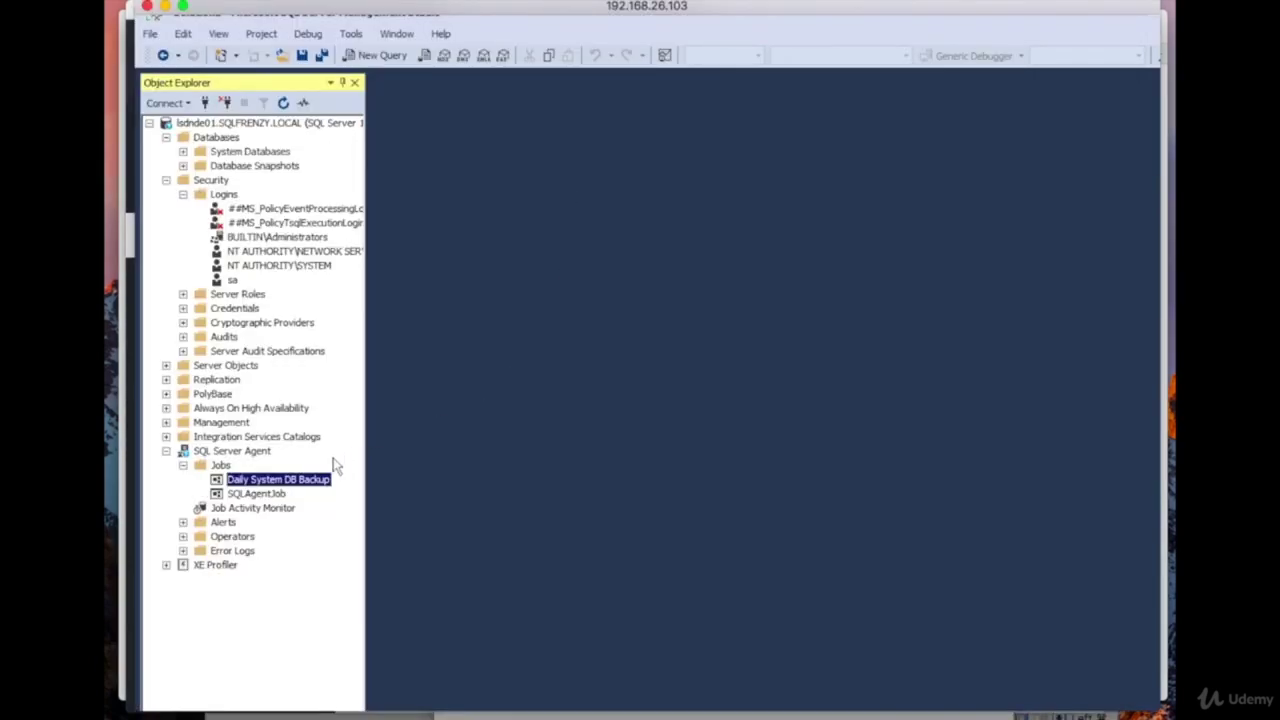
{"action": "double_click", "coordinate": [303, 479]}
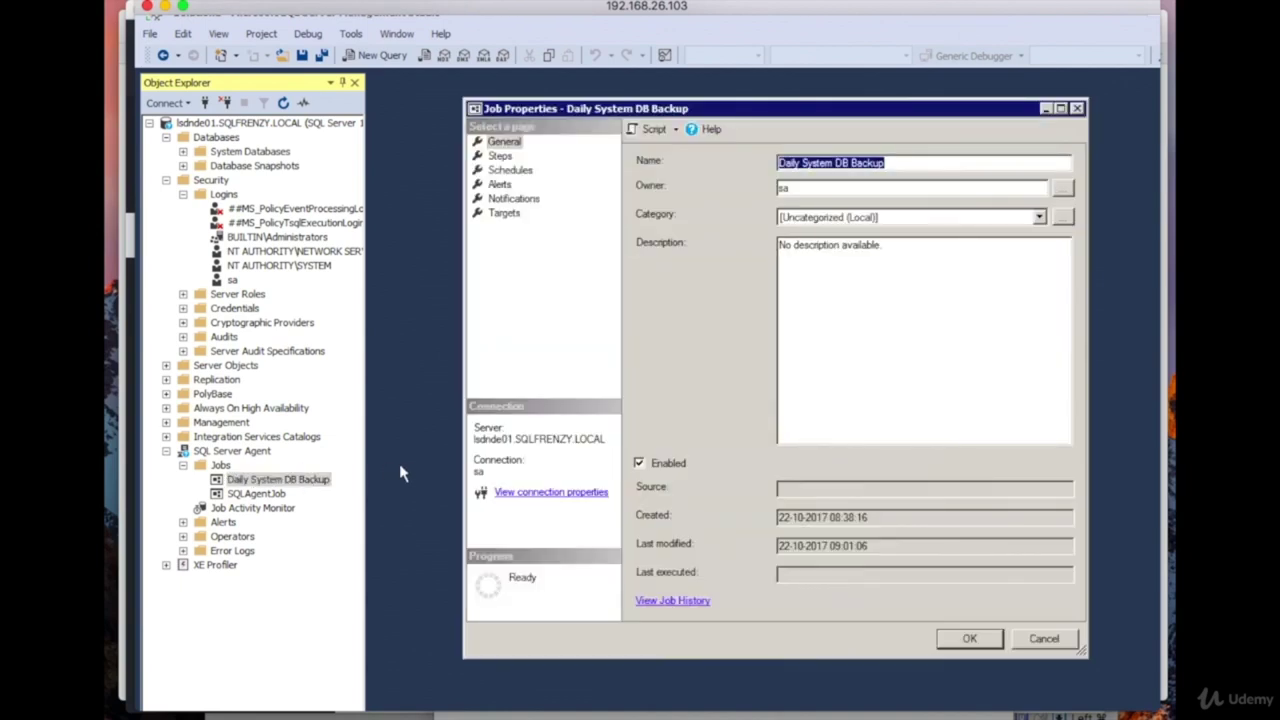
{"action": "left_click", "coordinate": [1077, 109]}
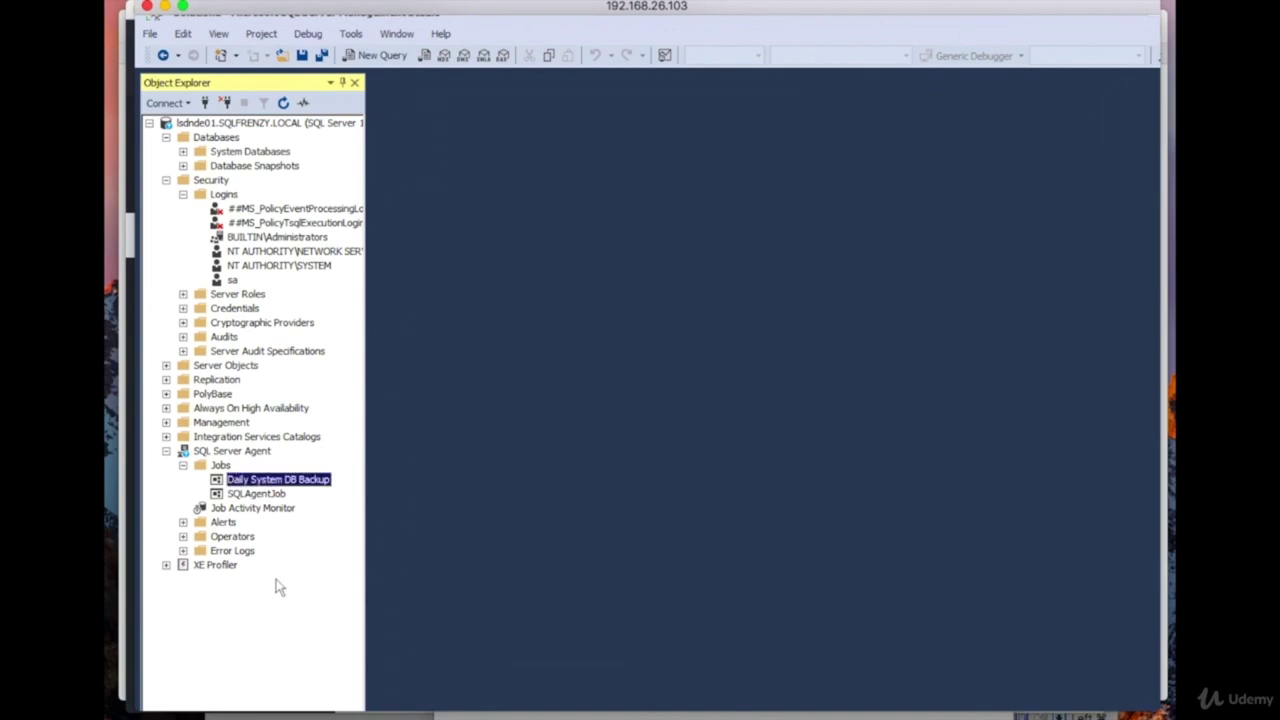
Step: In Job Activity Monitor, check Daily System DB Backup's status and choose Stop Job
{"action": "double_click", "coordinate": [289, 510]}
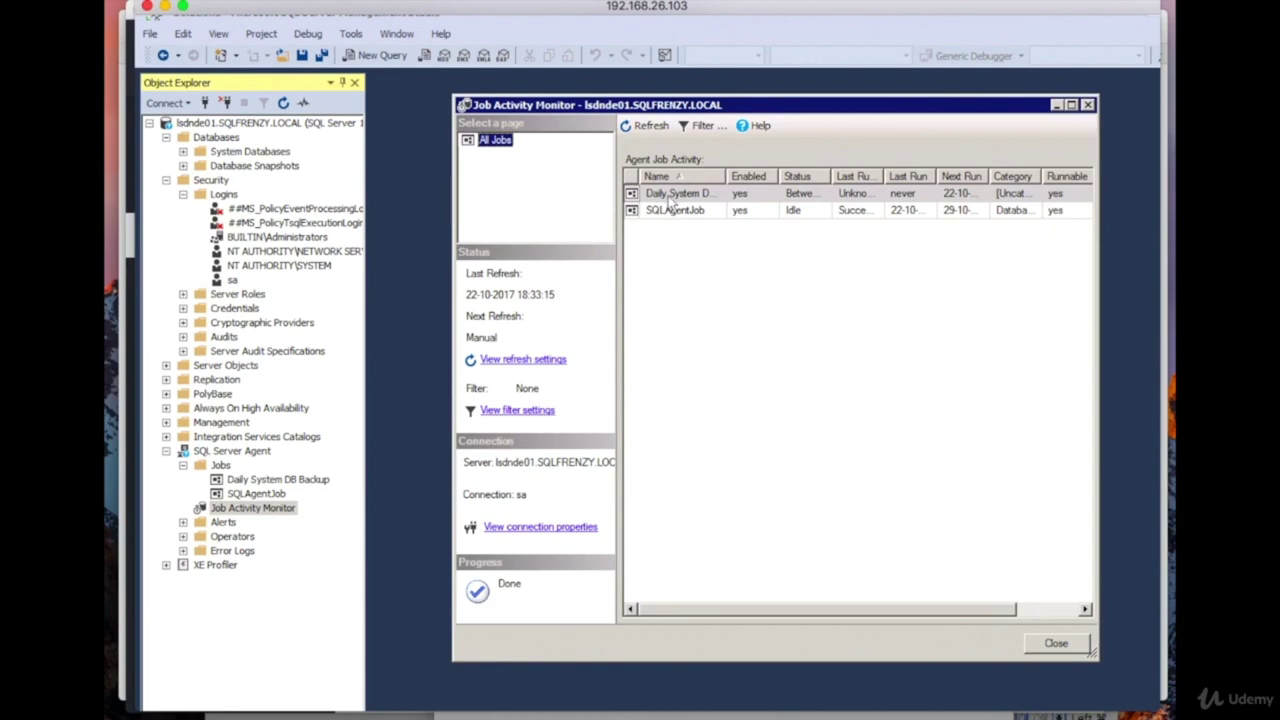
{"action": "left_click", "coordinate": [670, 196]}
{"action": "left_click", "coordinate": [826, 177]}
{"action": "left_click", "coordinate": [828, 176]}
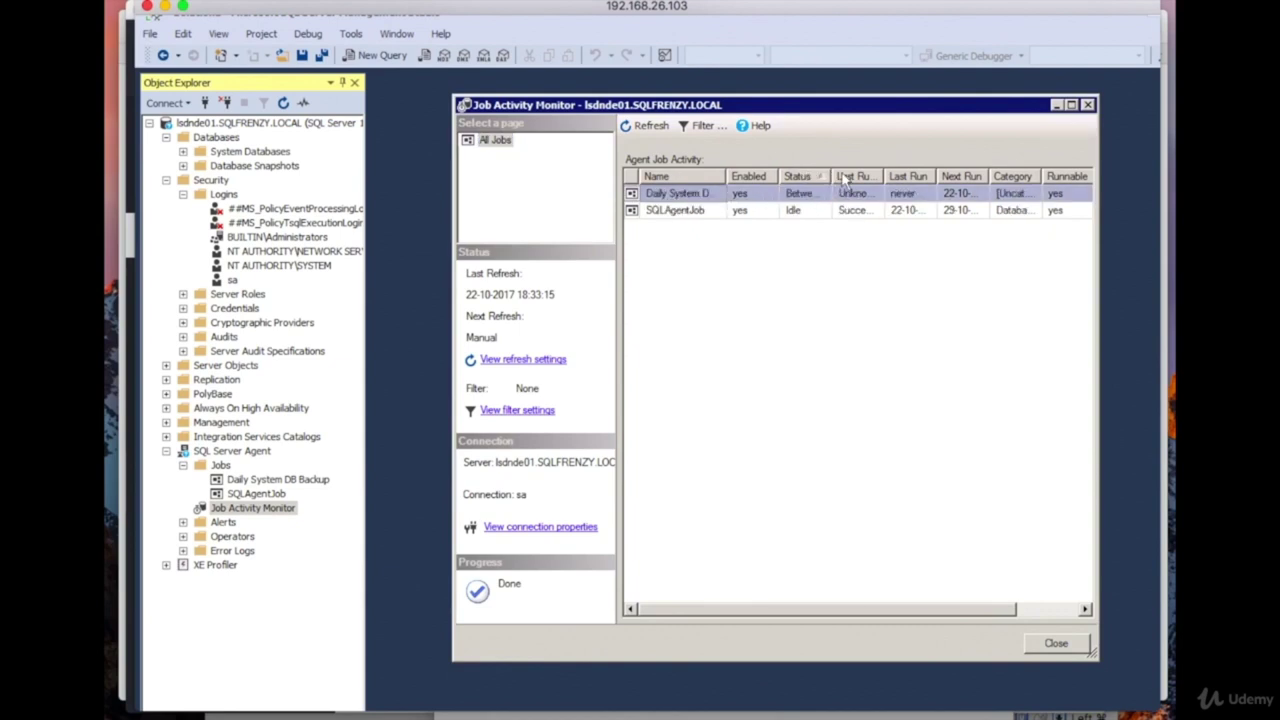
{"action": "double_click", "coordinate": [833, 176]}
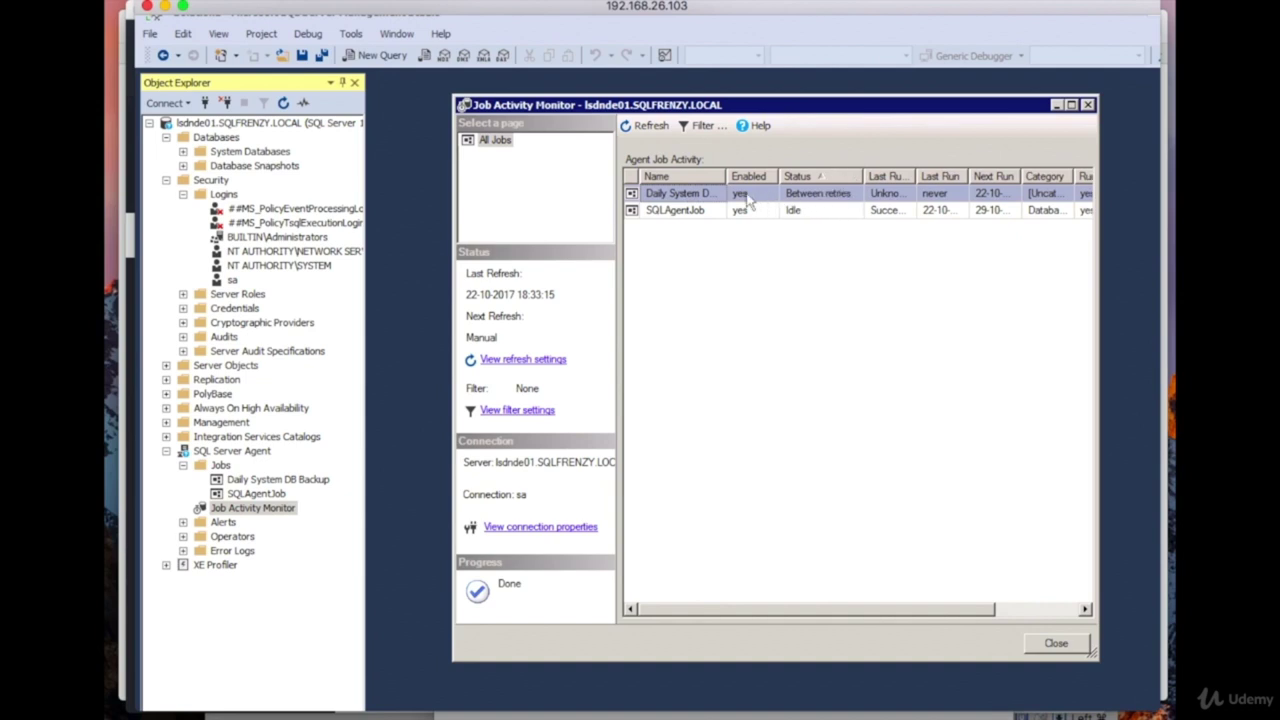
{"action": "right_click", "coordinate": [680, 195]}
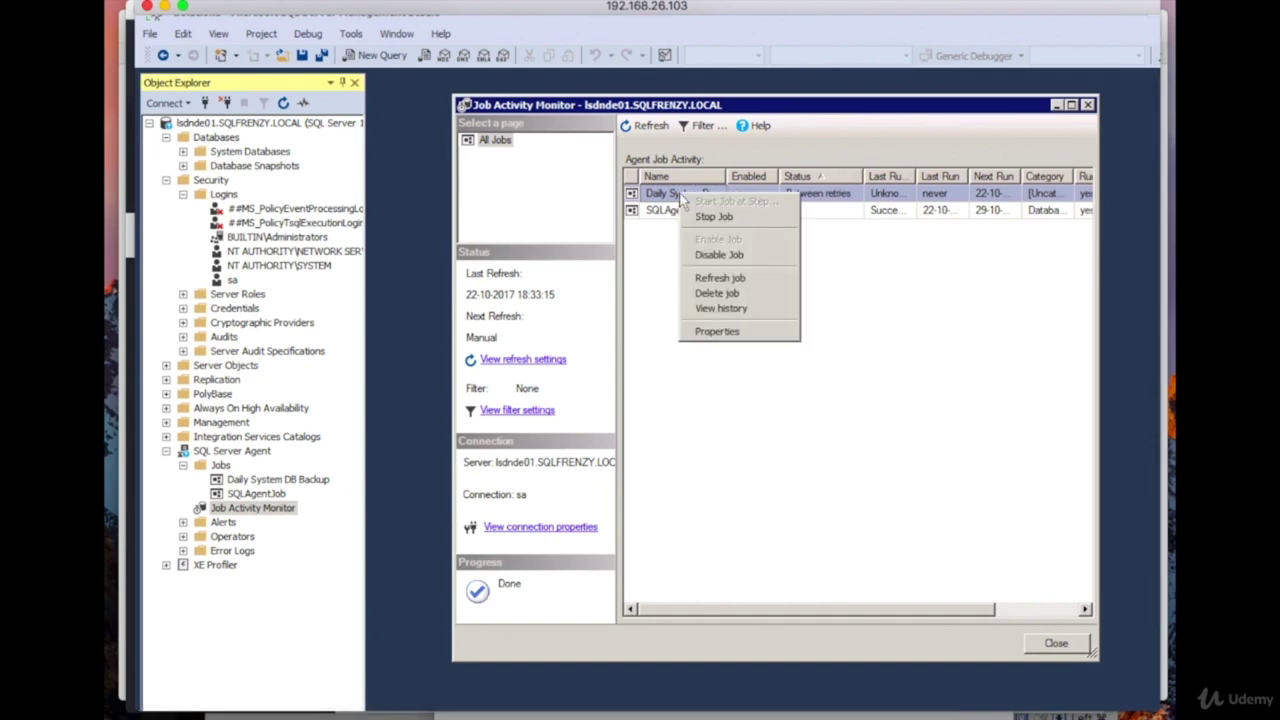
{"action": "left_click", "coordinate": [710, 217]}
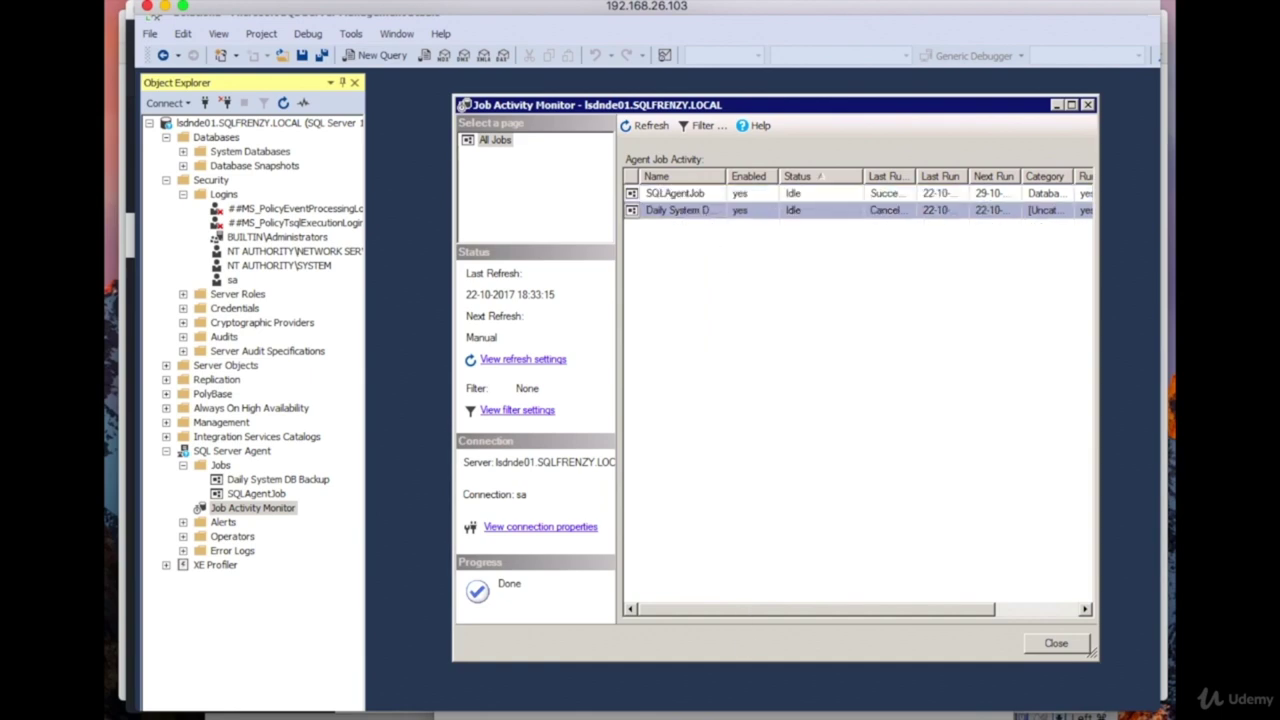
Step: Rerun exec dbo.sp_start_job 'Daily System DB Backup' in sqlcmd, now starting successfully
{"action": "left_click", "coordinate": [822, 714]}
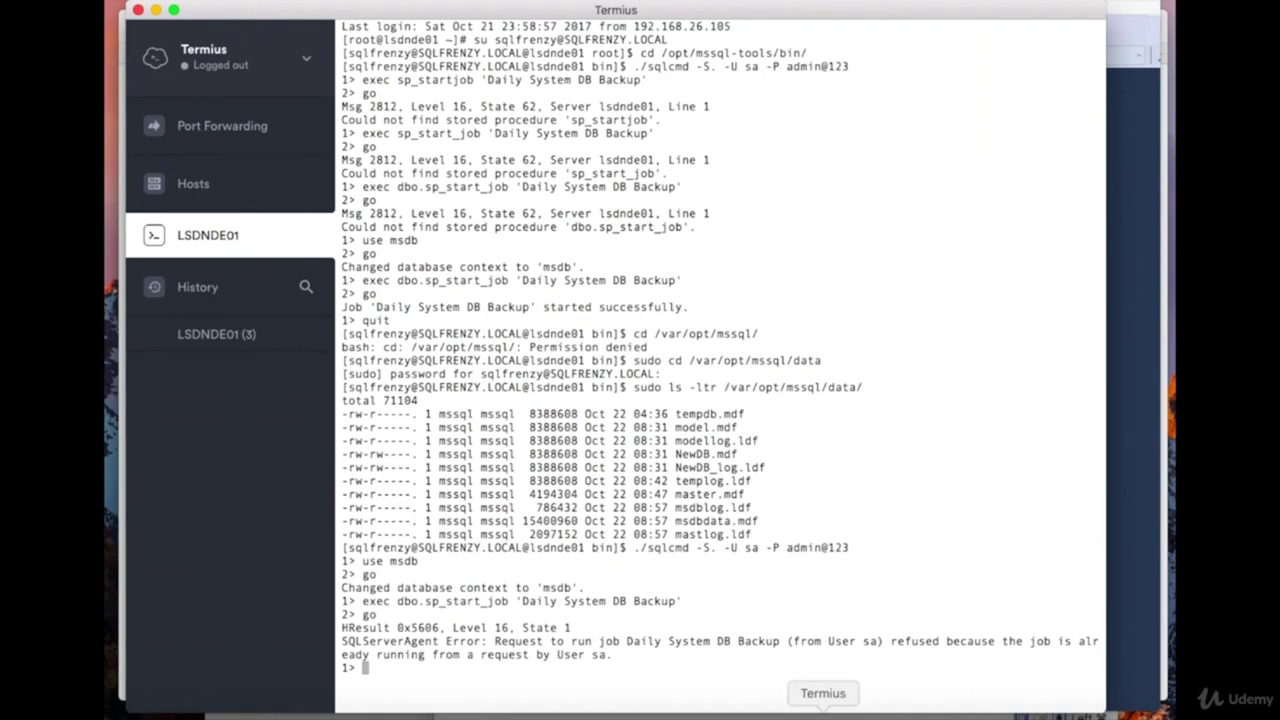
{"action": "key", "text": "Up"}
{"action": "key", "text": "Return"}
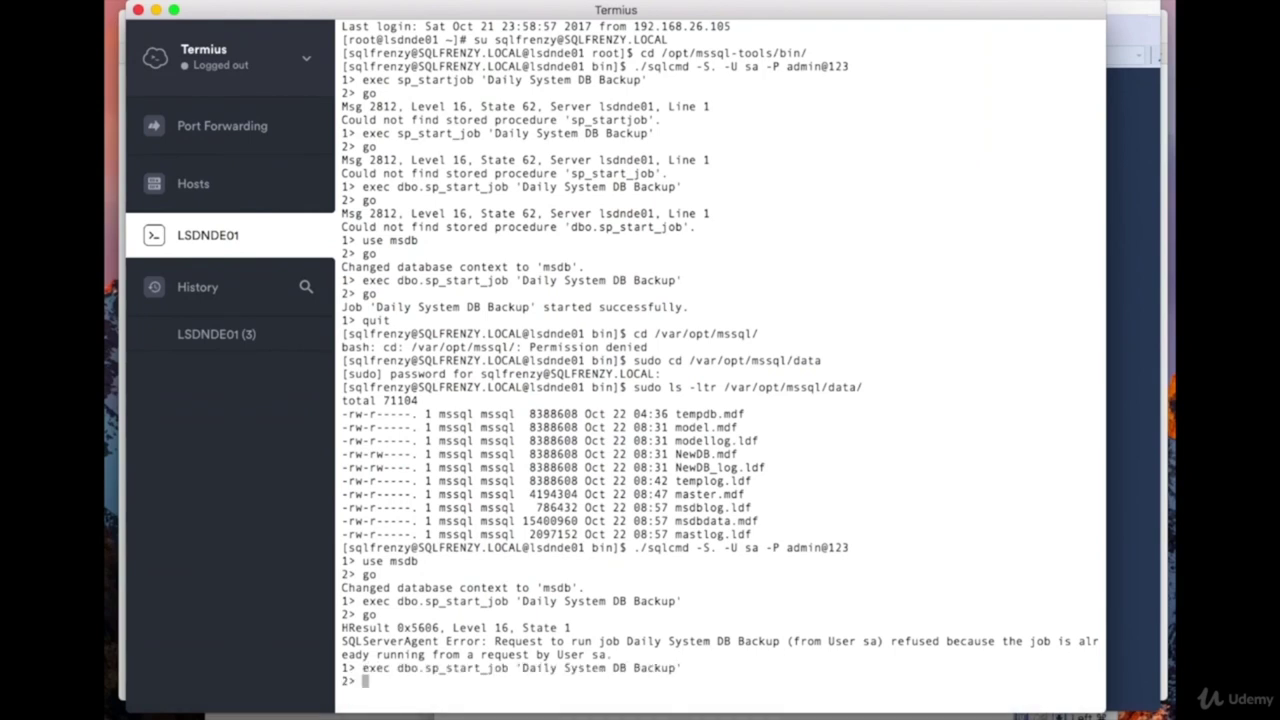
{"action": "type", "text": "go"}
{"action": "key", "text": "Return"}
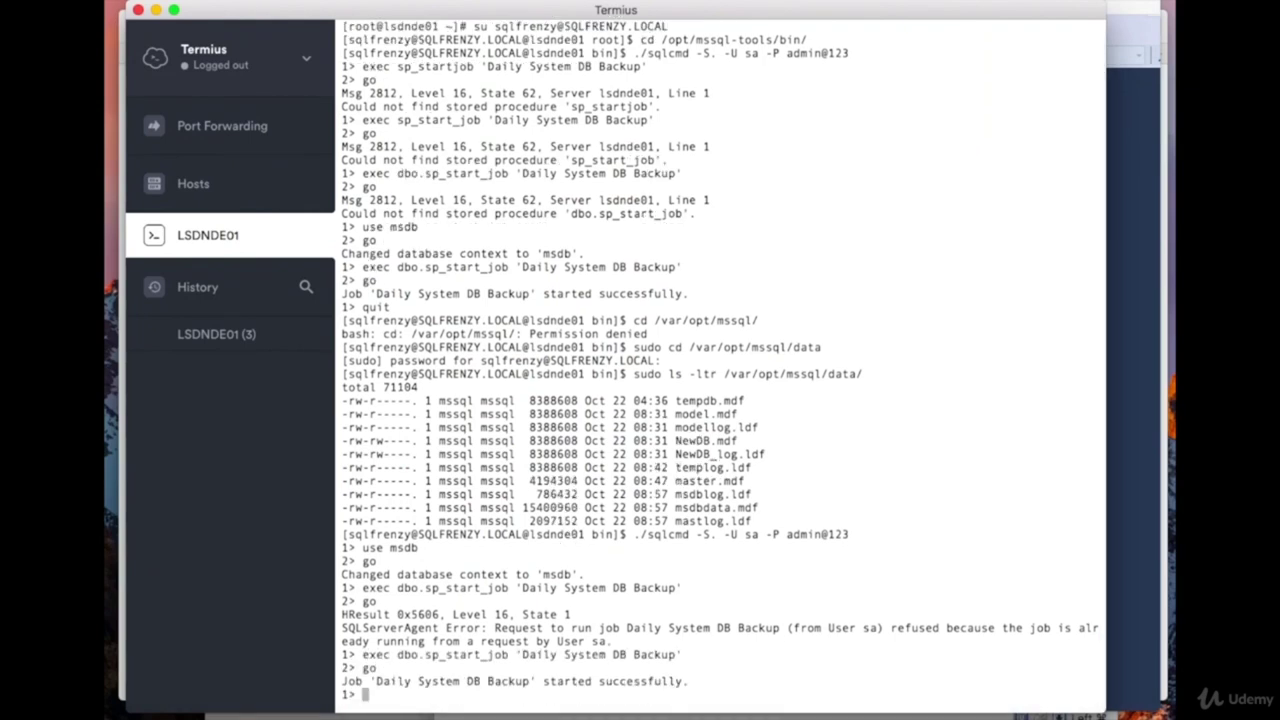
Step: Quit sqlcmd, relist /var/opt/mssql/data, and highlight the new master.bak file
{"action": "type", "text": "quit"}
{"action": "key", "text": "Return"}
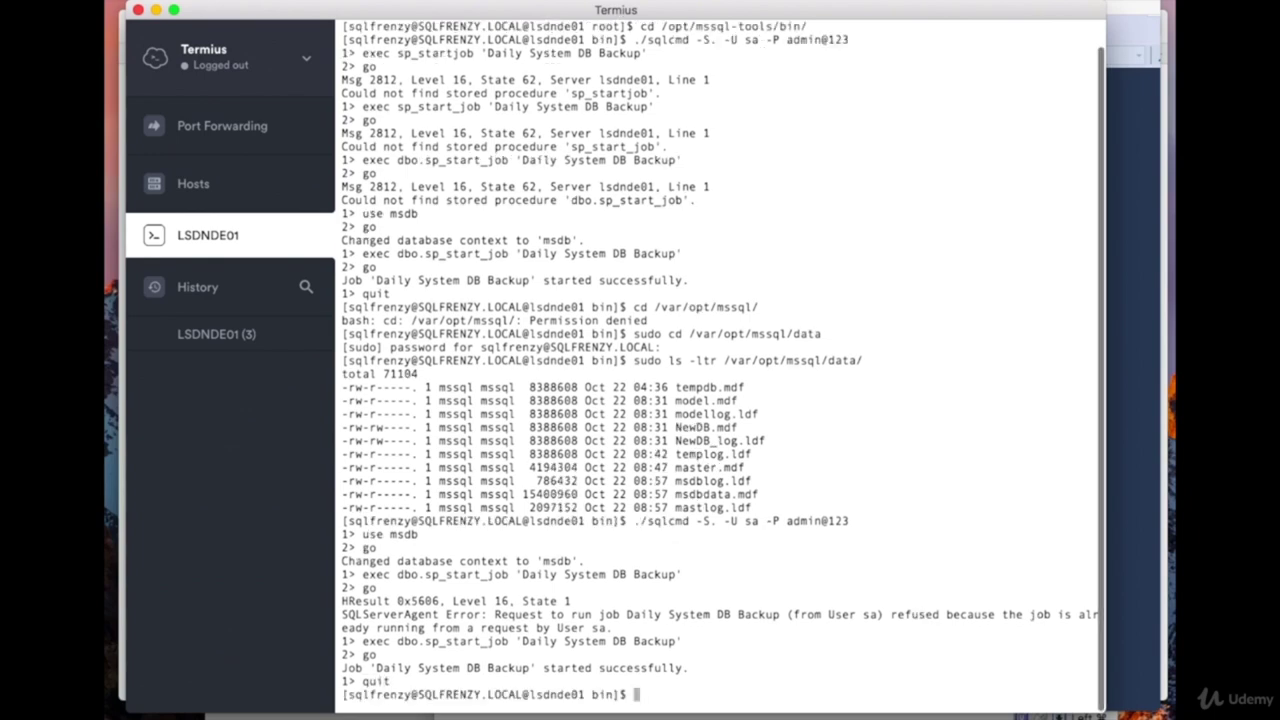
{"action": "key", "text": "Up"}
{"action": "key", "text": "Up"}
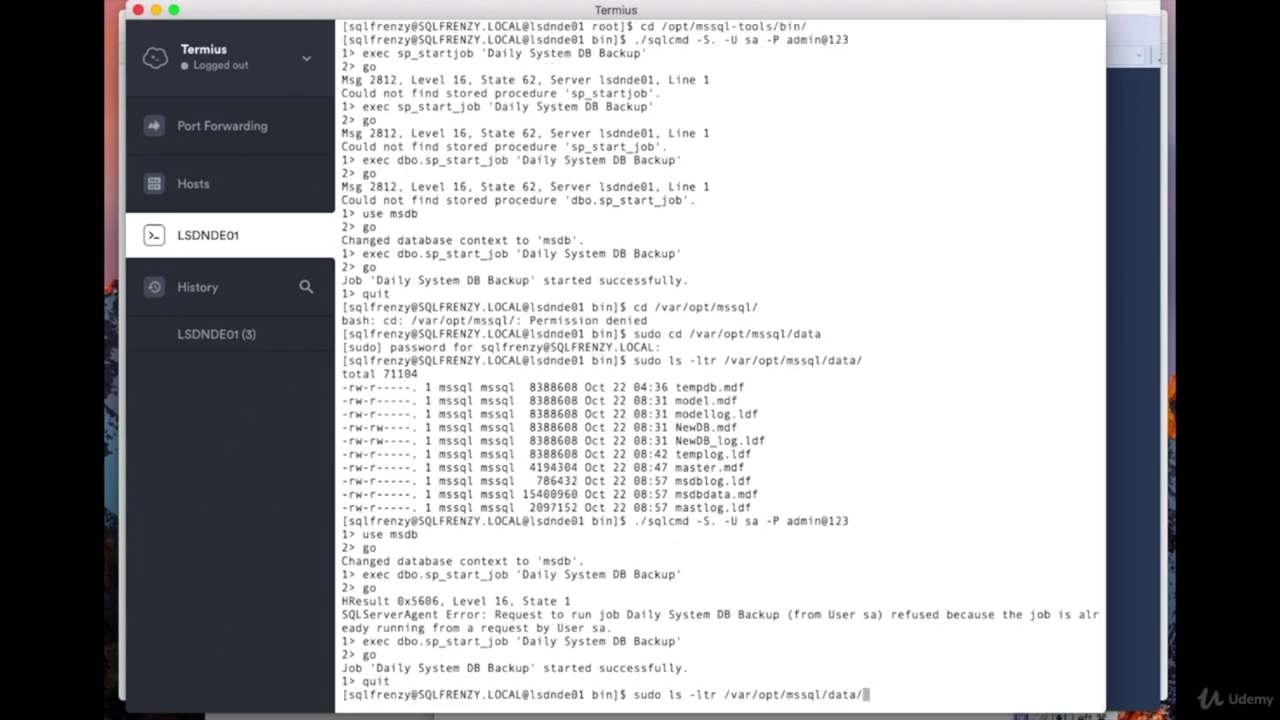
{"action": "key", "text": "Return"}
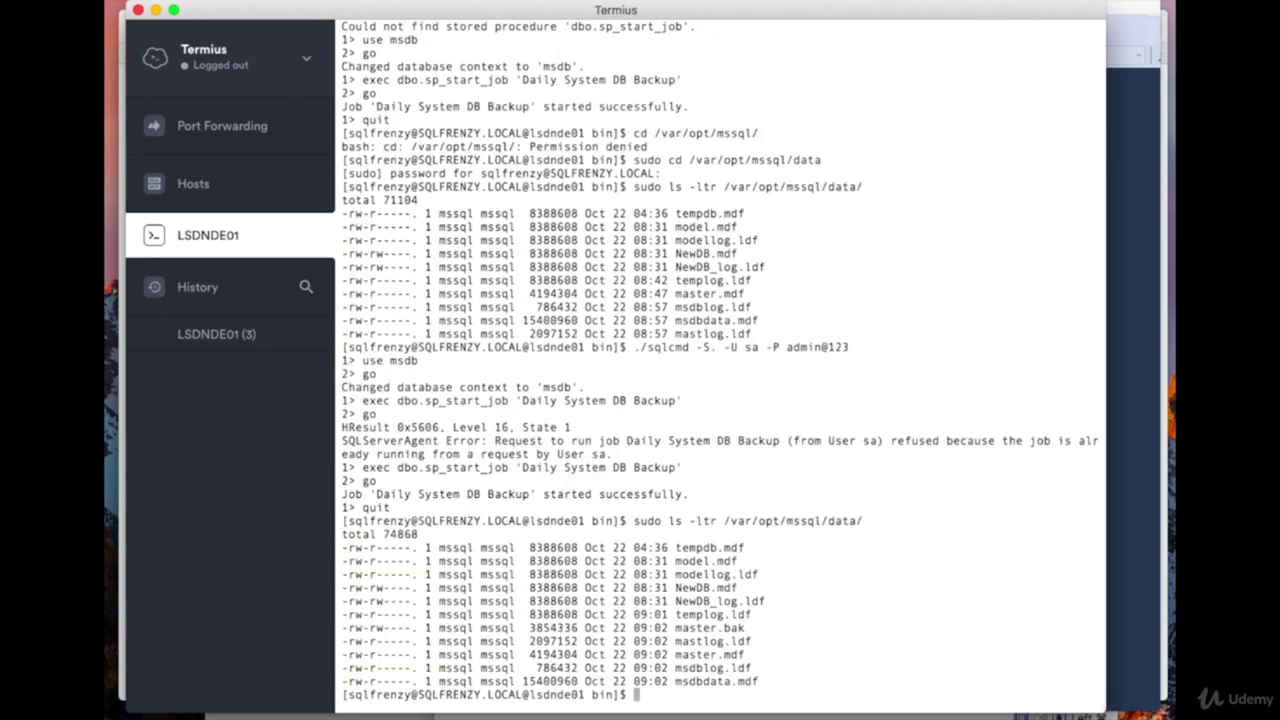
{"action": "left_click_drag", "start_coordinate": [676, 628], "coordinate": [747, 628]}
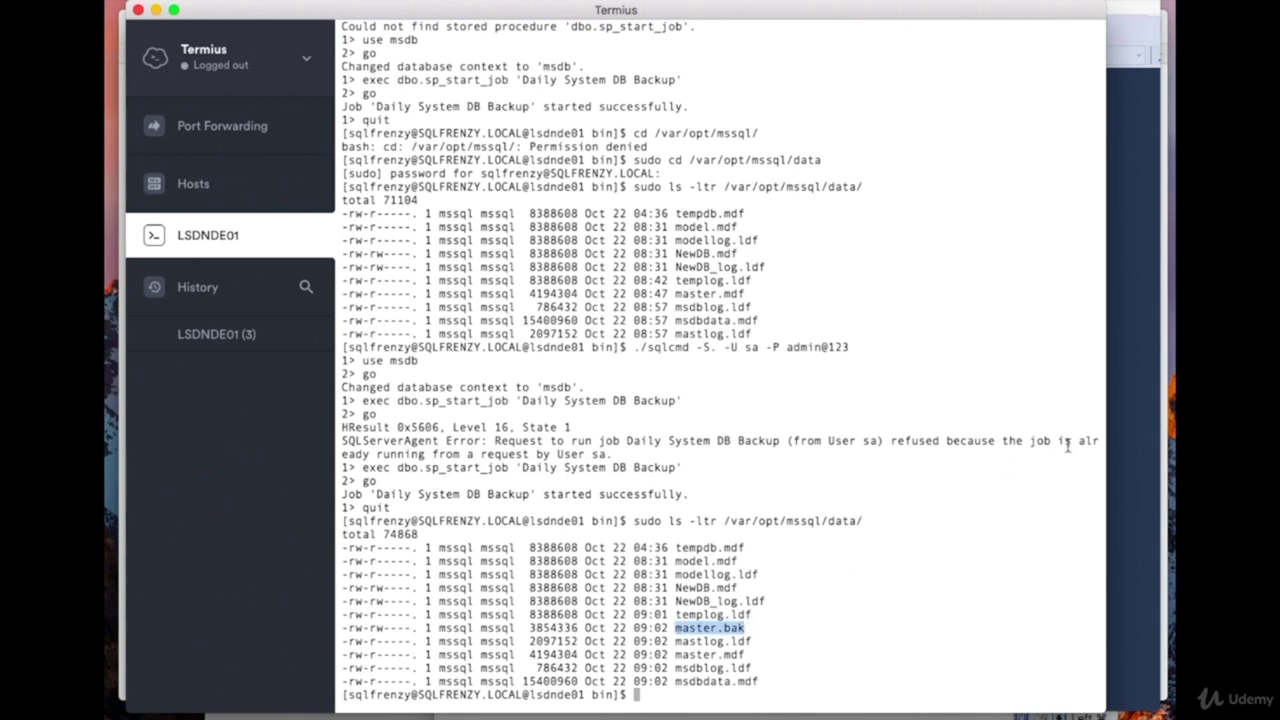
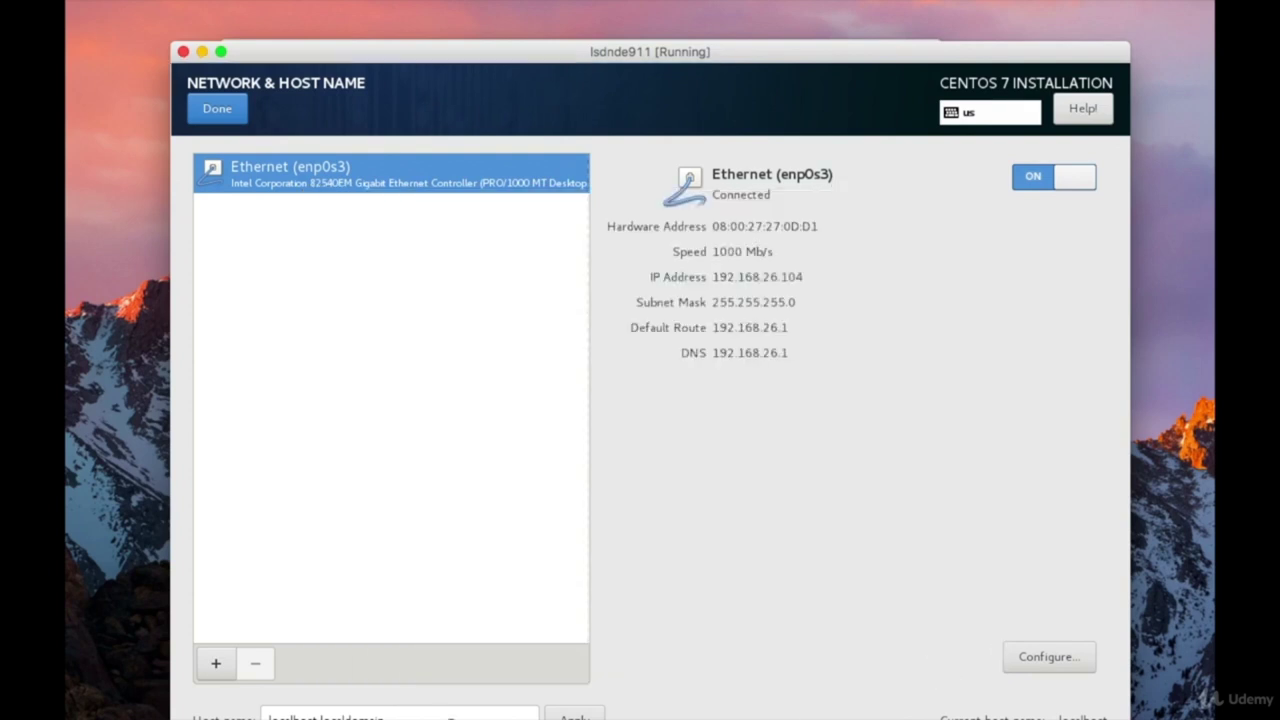
Step: Give enp0s3 the static IPv4 address 192.168.26.91 and set host name lsdnde911.localdomain
{"action": "left_click", "coordinate": [1049, 657]}
{"action": "left_click", "coordinate": [808, 273]}
{"action": "left_click", "coordinate": [503, 406]}
{"action": "key", "text": "Return"}
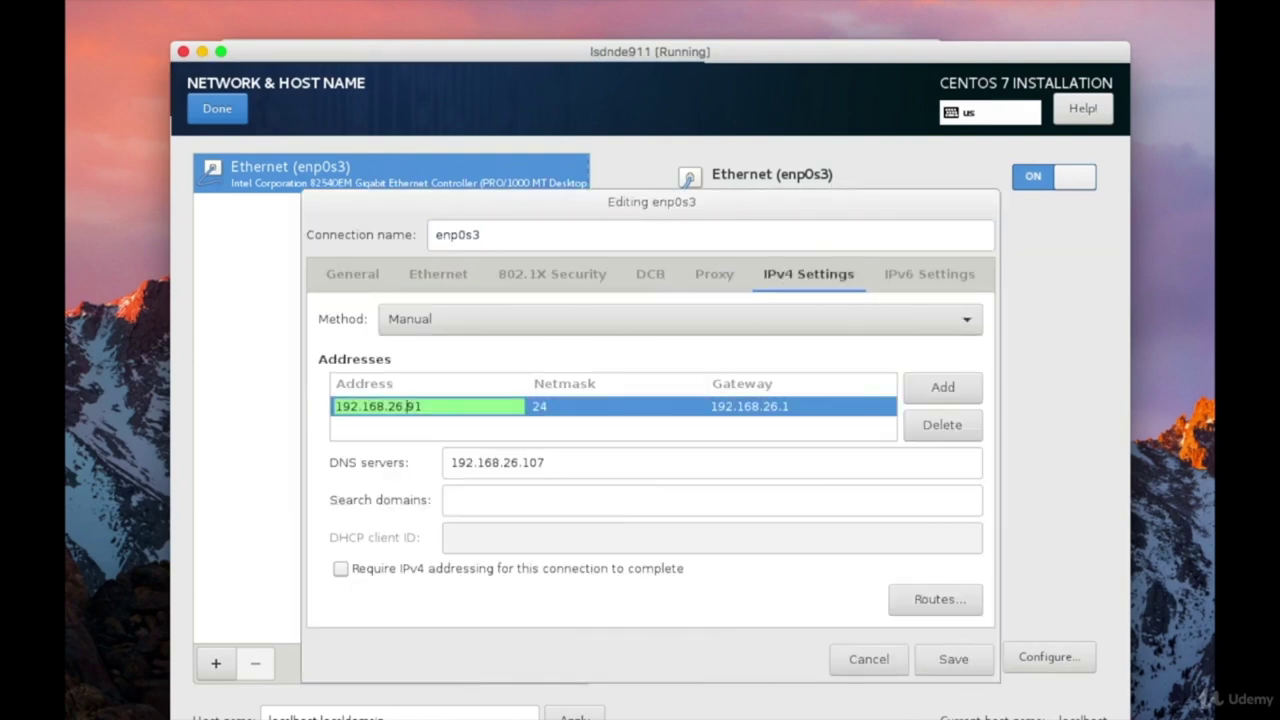
{"action": "left_click", "coordinate": [953, 659]}
{"action": "type", "text": "lsdnde911.localdomain"}
{"action": "left_click", "coordinate": [575, 717]}
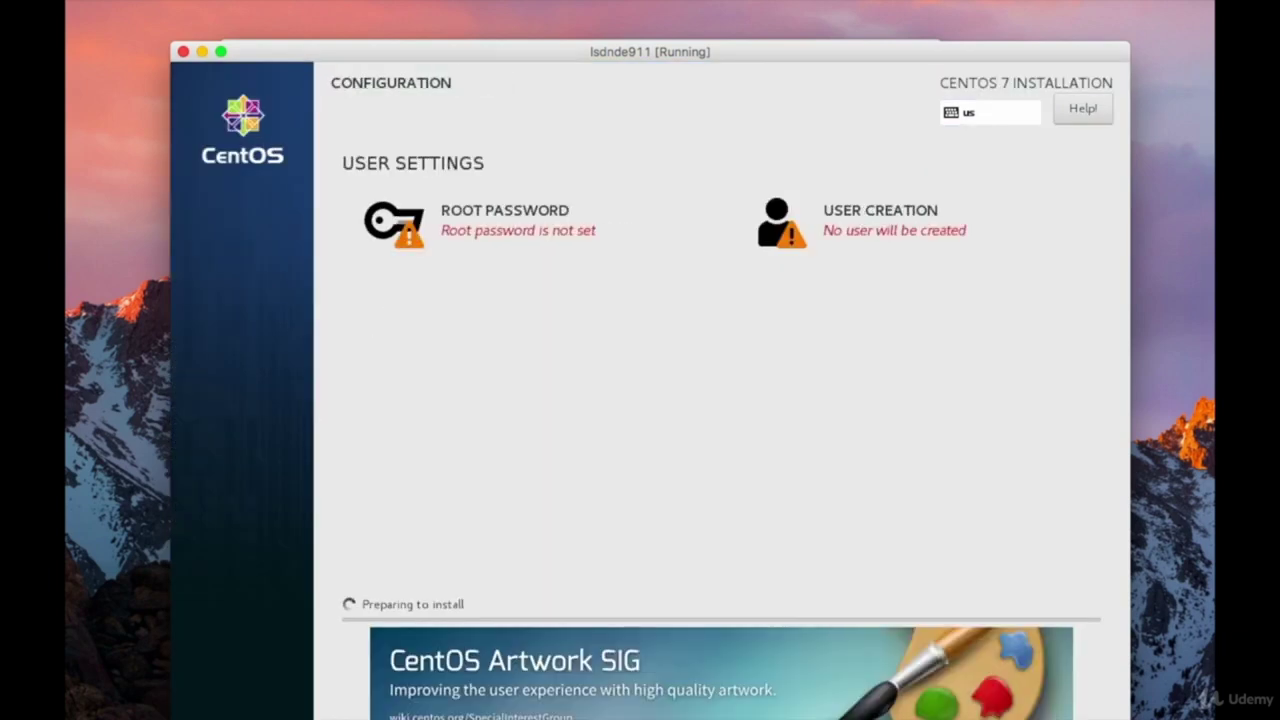
Step: Set the root password and create the local user 'local' with its password
{"action": "left_click", "coordinate": [571, 223]}
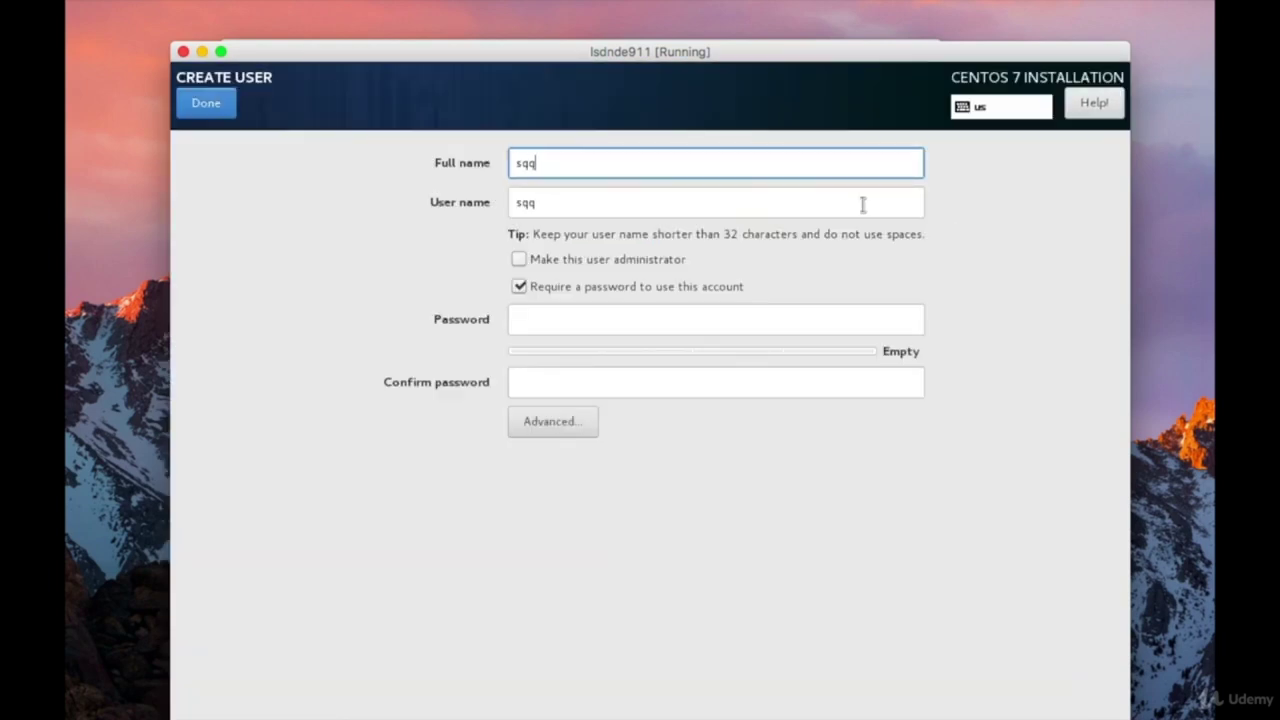
{"action": "type", "text": "local"}
{"action": "key", "text": "Tab"}
{"action": "key", "text": "Tab"}
{"action": "type", "text": "*********"}
{"action": "key", "text": "Tab"}
{"action": "type", "text": "*********"}
{"action": "left_click", "coordinate": [205, 103]}
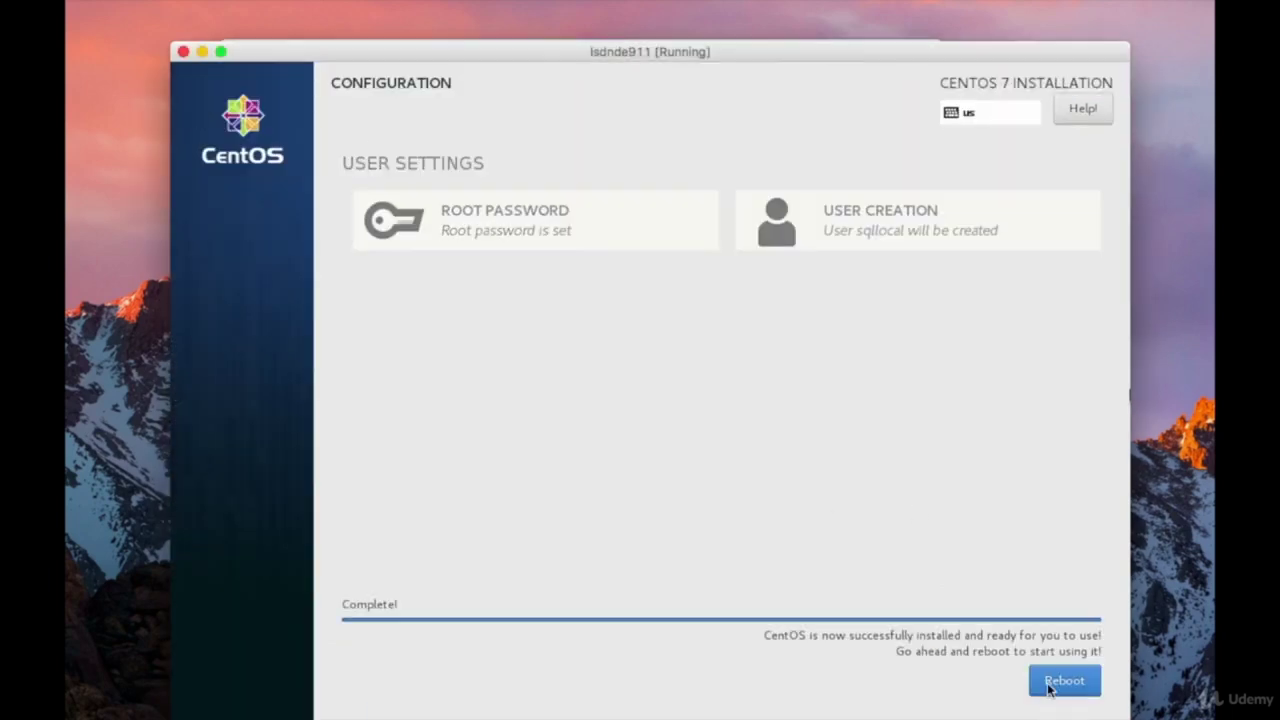
Step: Reboot into the installed CentOS system and log in as root
{"action": "left_click", "coordinate": [1052, 688]}
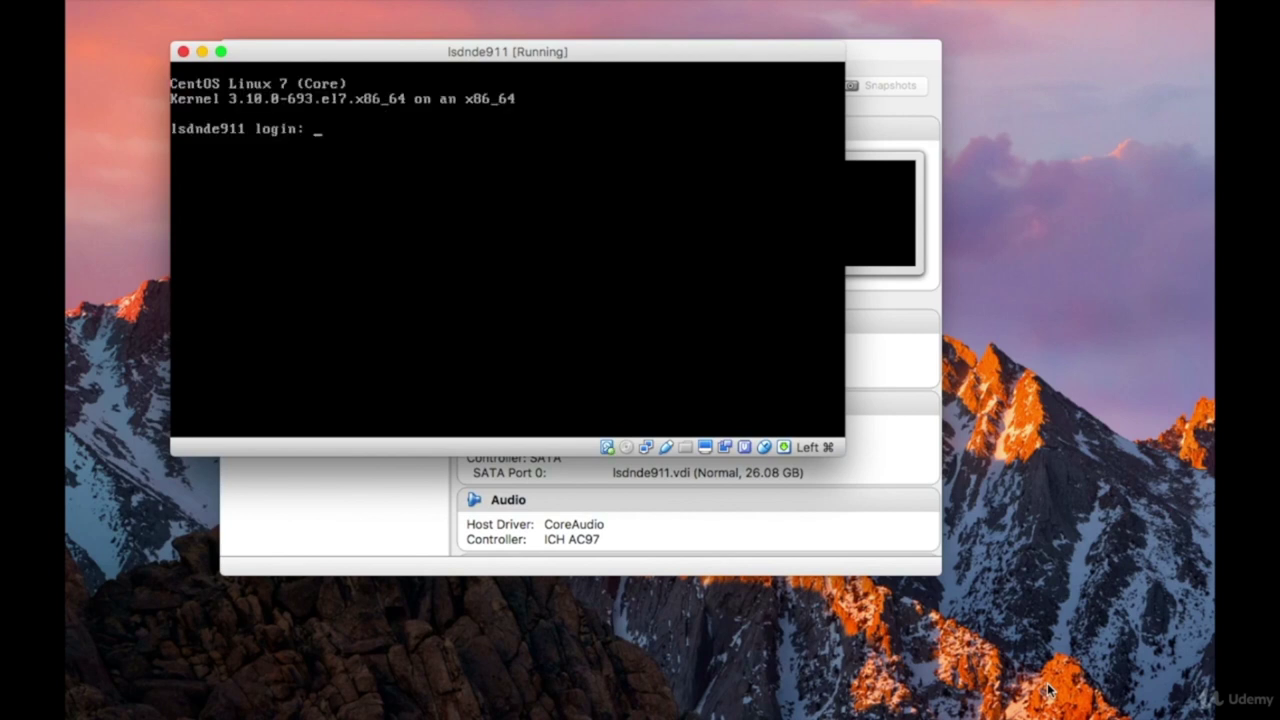
{"action": "key", "text": "Return"}
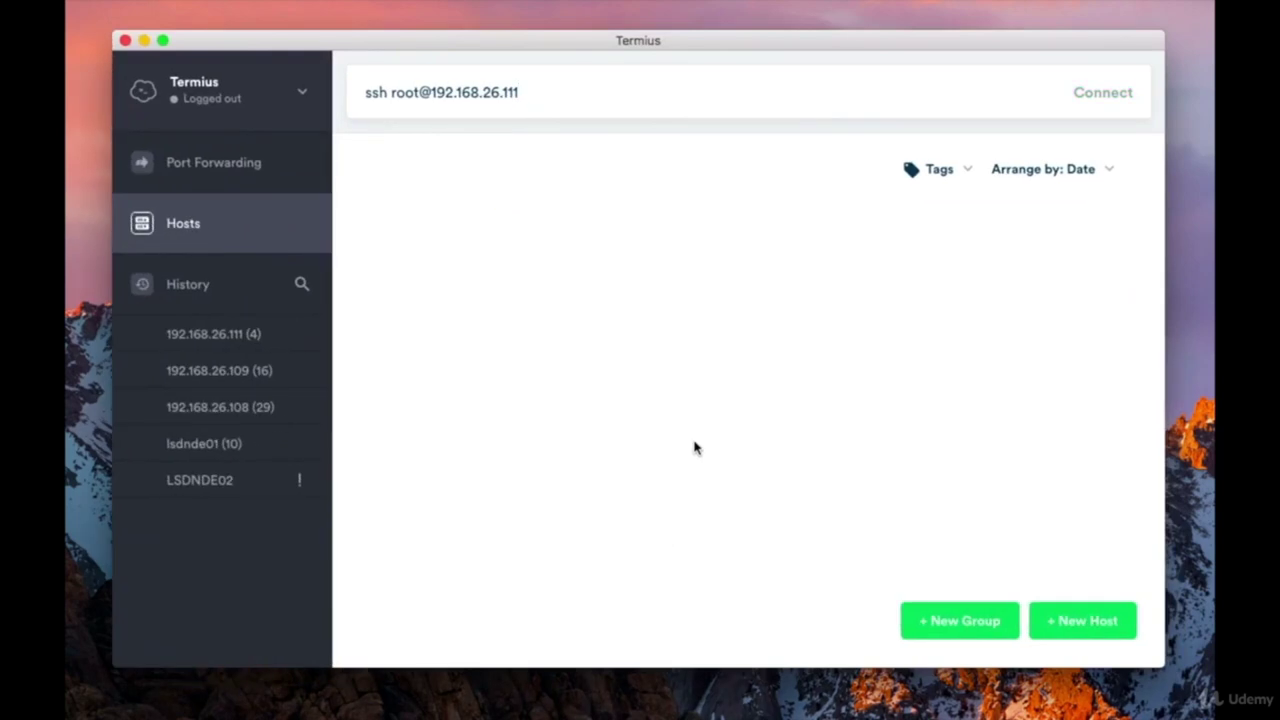
{"action": "key", "text": "BackSpace"}
{"action": "key", "text": "BackSpace"}
{"action": "key", "text": "Return"}
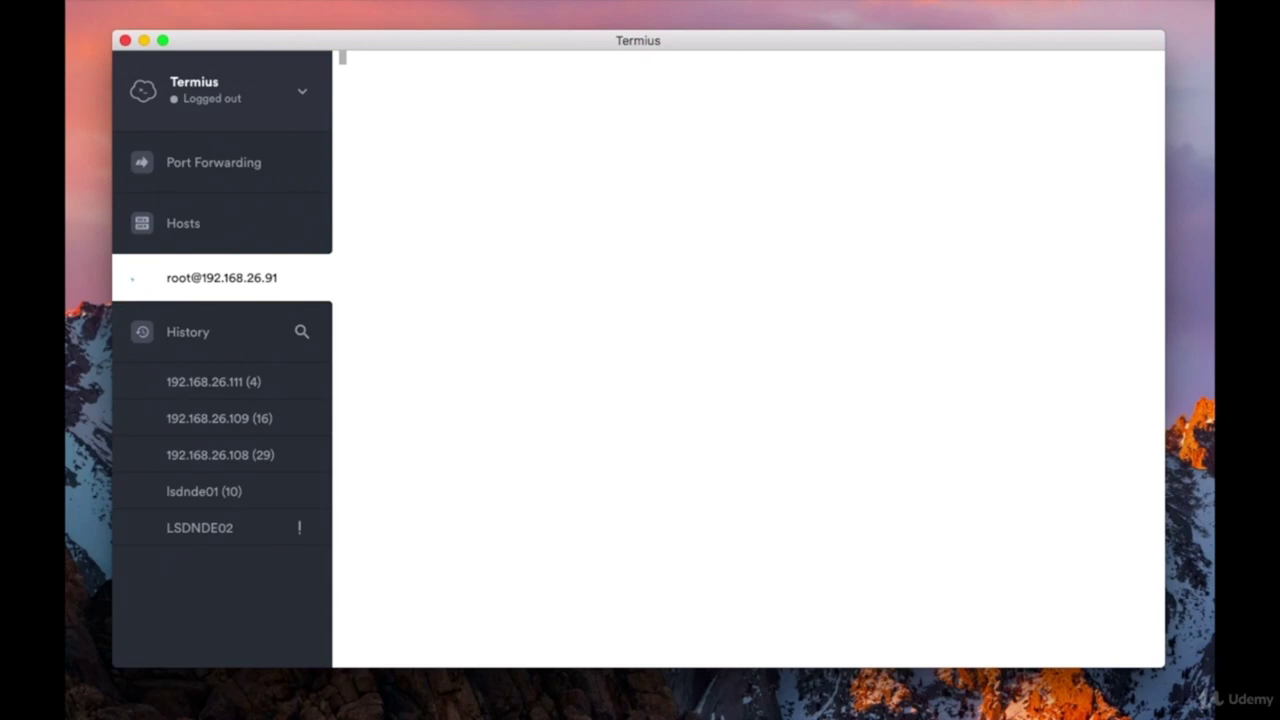
{"action": "mouse_move", "coordinate": [748, 46]}
{"action": "left_mouse_down"}
{"action": "mouse_move", "coordinate": [669, 46]}
{"action": "mouse_move", "coordinate": [727, 40]}
{"action": "left_mouse_up"}
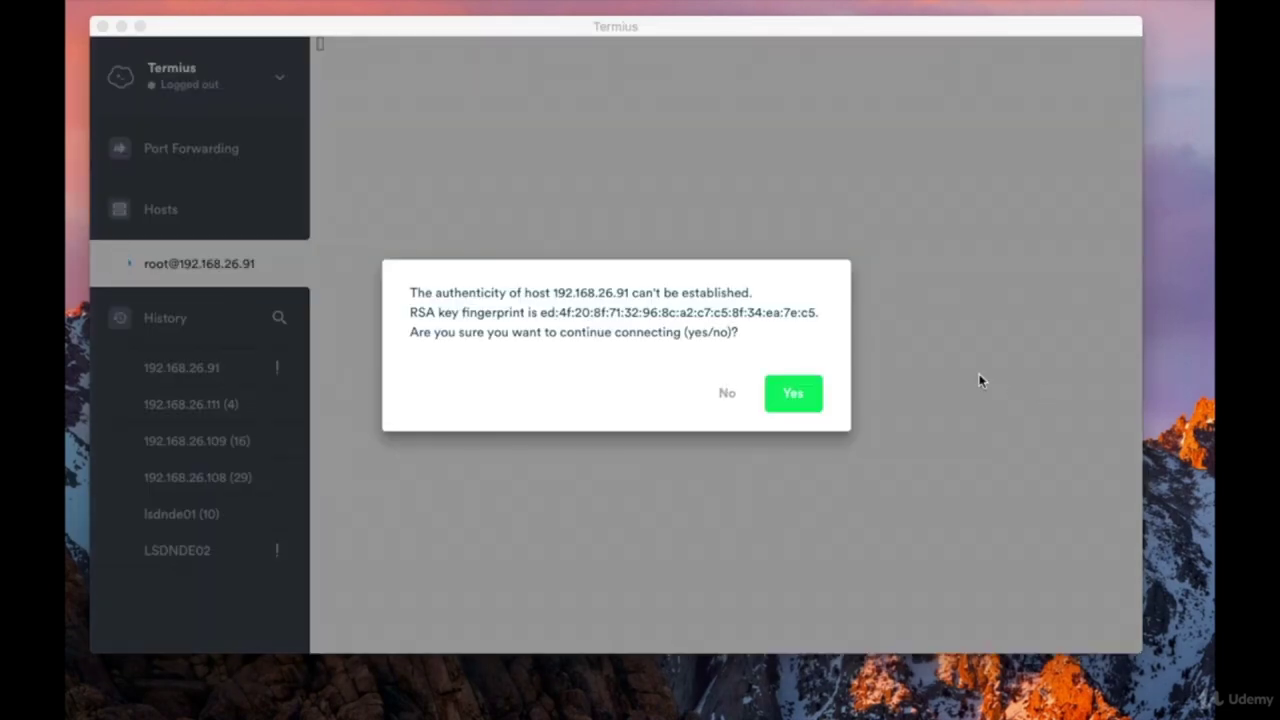
{"action": "left_click", "coordinate": [810, 395]}
{"action": "left_click", "coordinate": [810, 393]}
{"action": "type", "text": "•••••••••"}
{"action": "key", "text": "Return"}
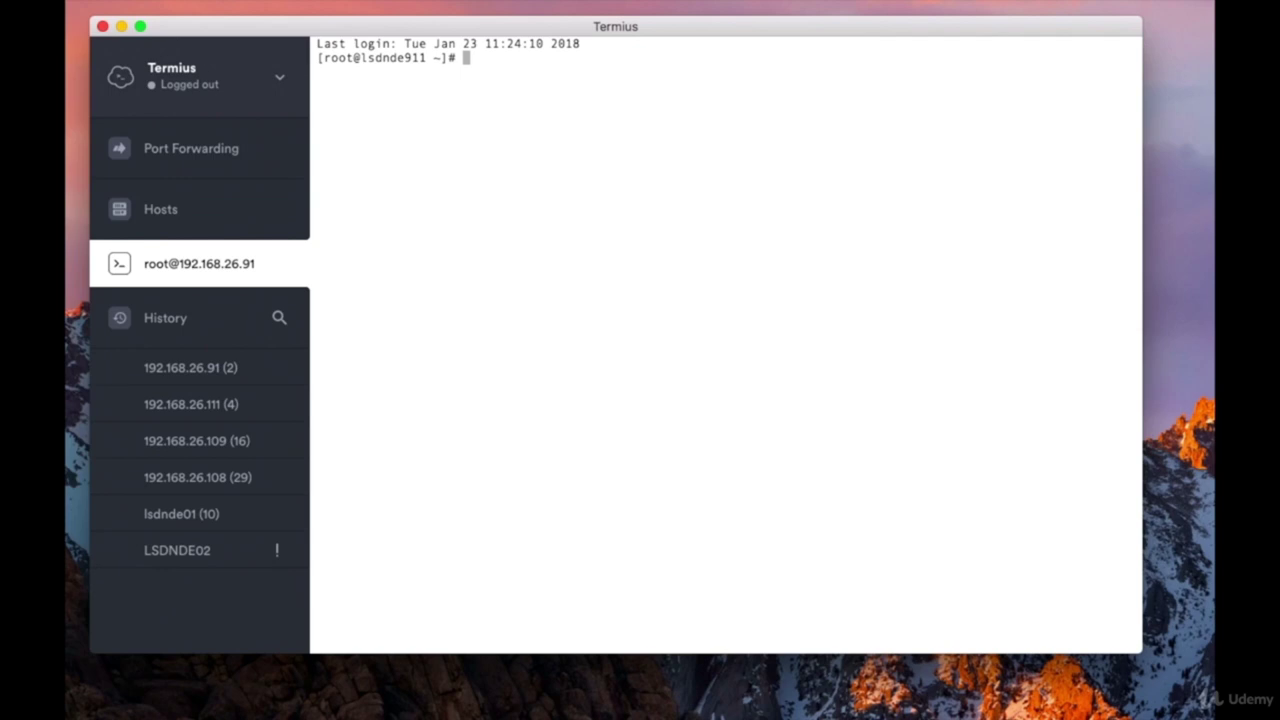
Step: Check the host name and the DNS settings in /etc/resolv.conf
{"action": "type", "text": "hostname"}
{"action": "key", "text": "Return"}
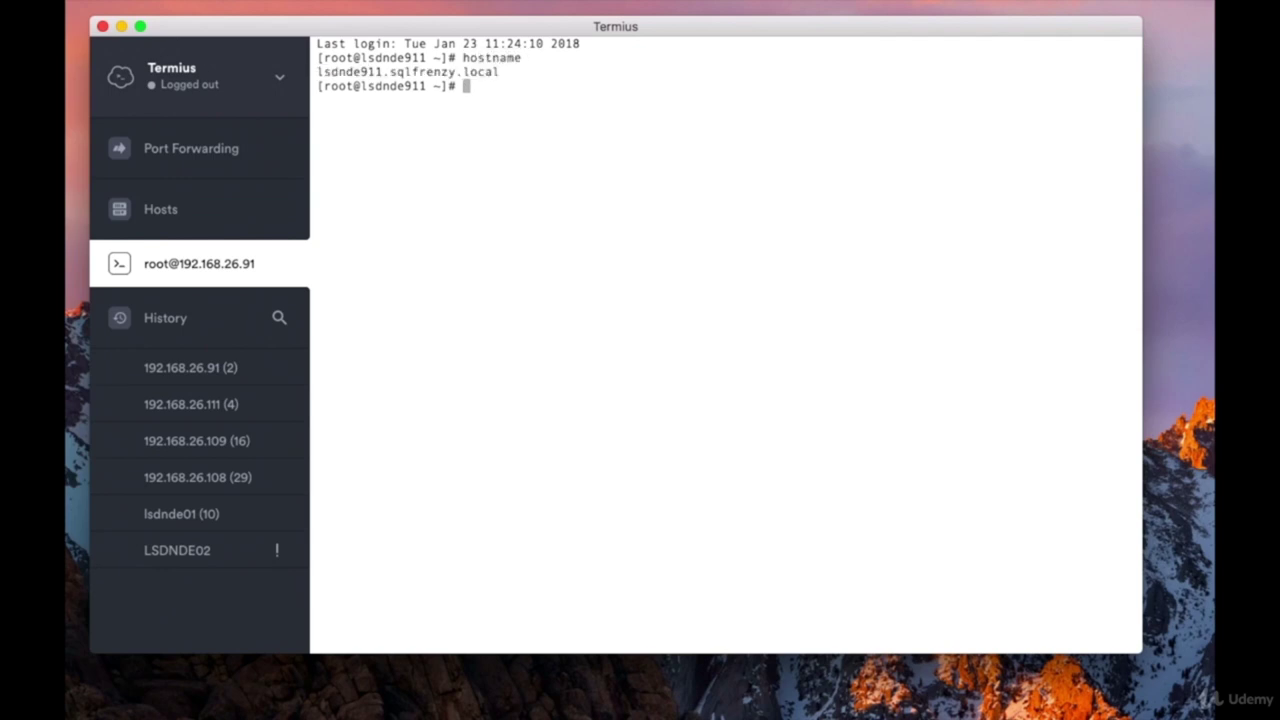
{"action": "type", "text": "cat /etc/res"}
{"action": "key", "text": "Tab"}
{"action": "key", "text": "Return"}
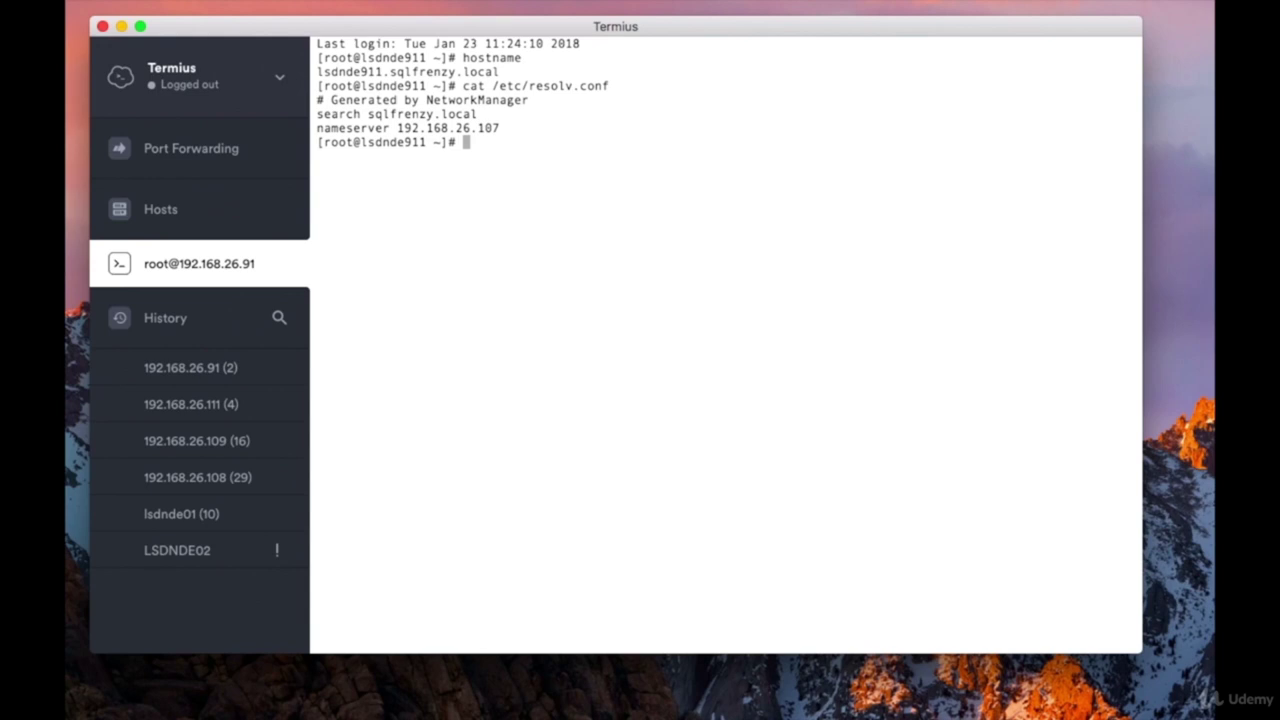
Step: Install sssd, realmd, krb5-workstation and adcli with yum, approving the transaction and GPG key
{"action": "type", "text": "yum install sssd read"}
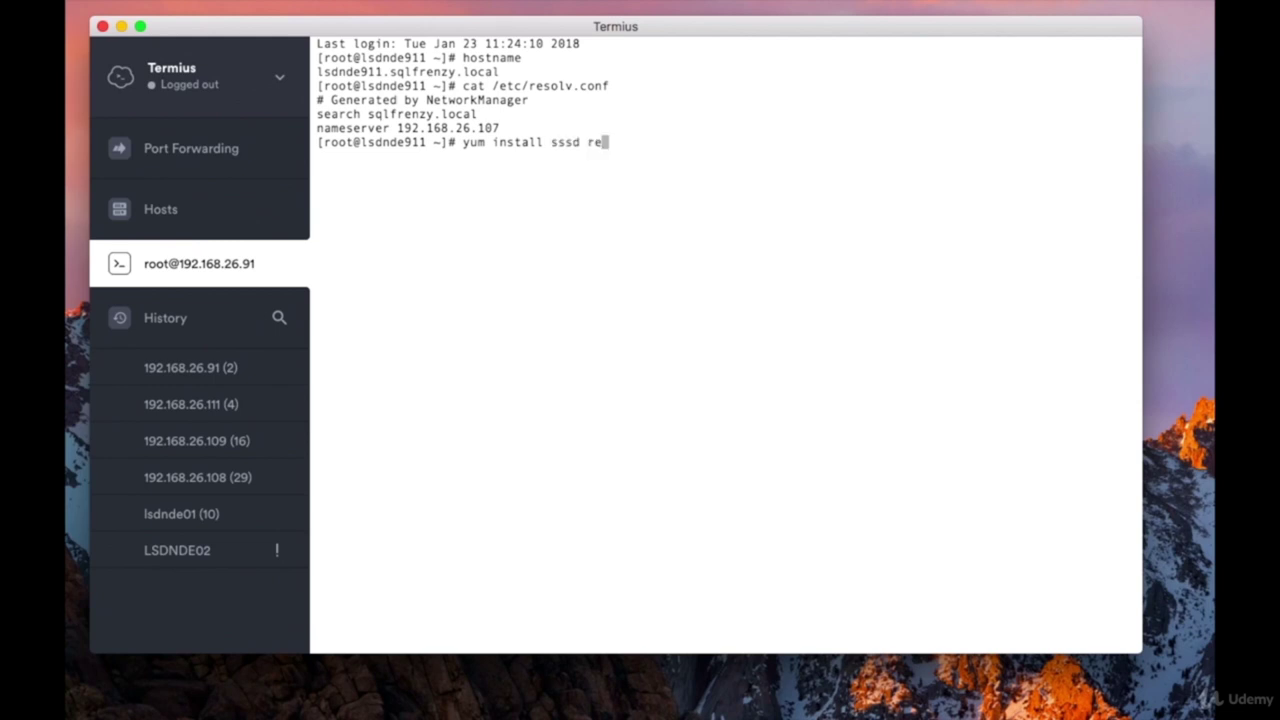
{"action": "key", "text": "BackSpace"}
{"action": "type", "text": "lmd krb5-workstation"}
{"action": "key", "text": "BackSpace"}
{"action": "key", "text": "BackSpace"}
{"action": "key", "text": "BackSpace"}
{"action": "type", "text": "ion adcli"}
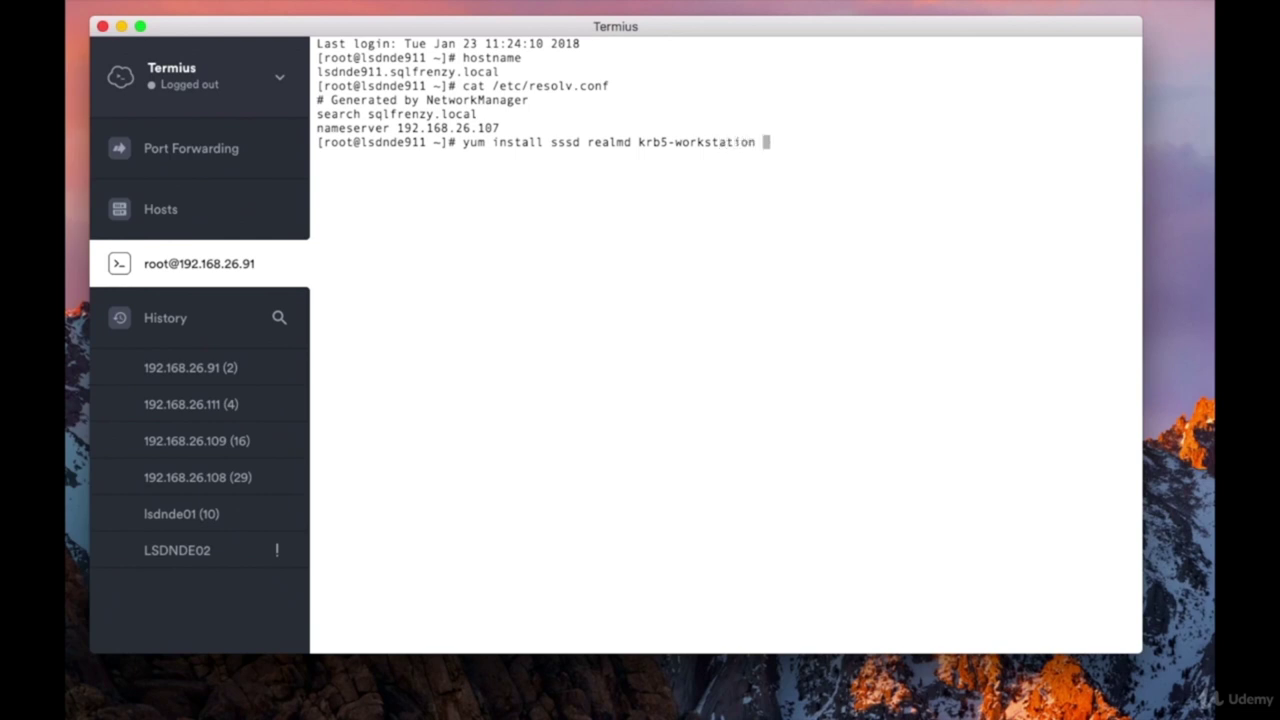
{"action": "key", "text": "Return"}
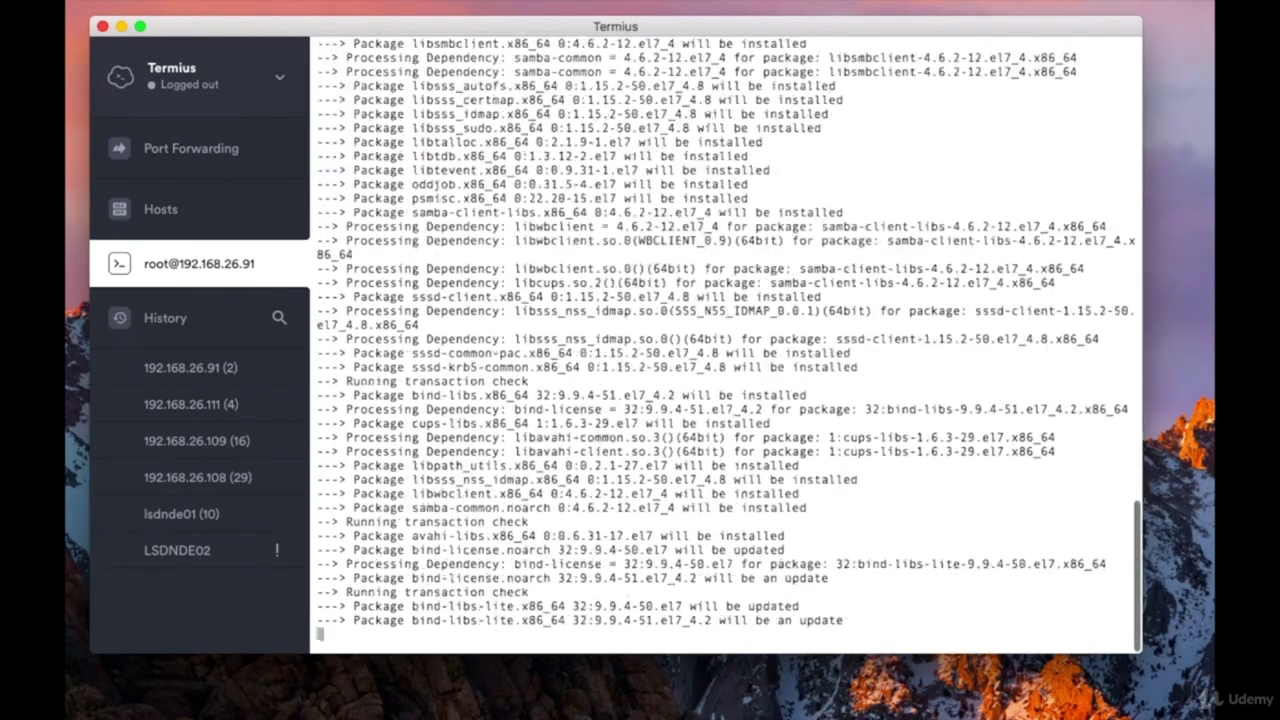
{"action": "type", "text": "y"}
{"action": "key", "text": "Return"}
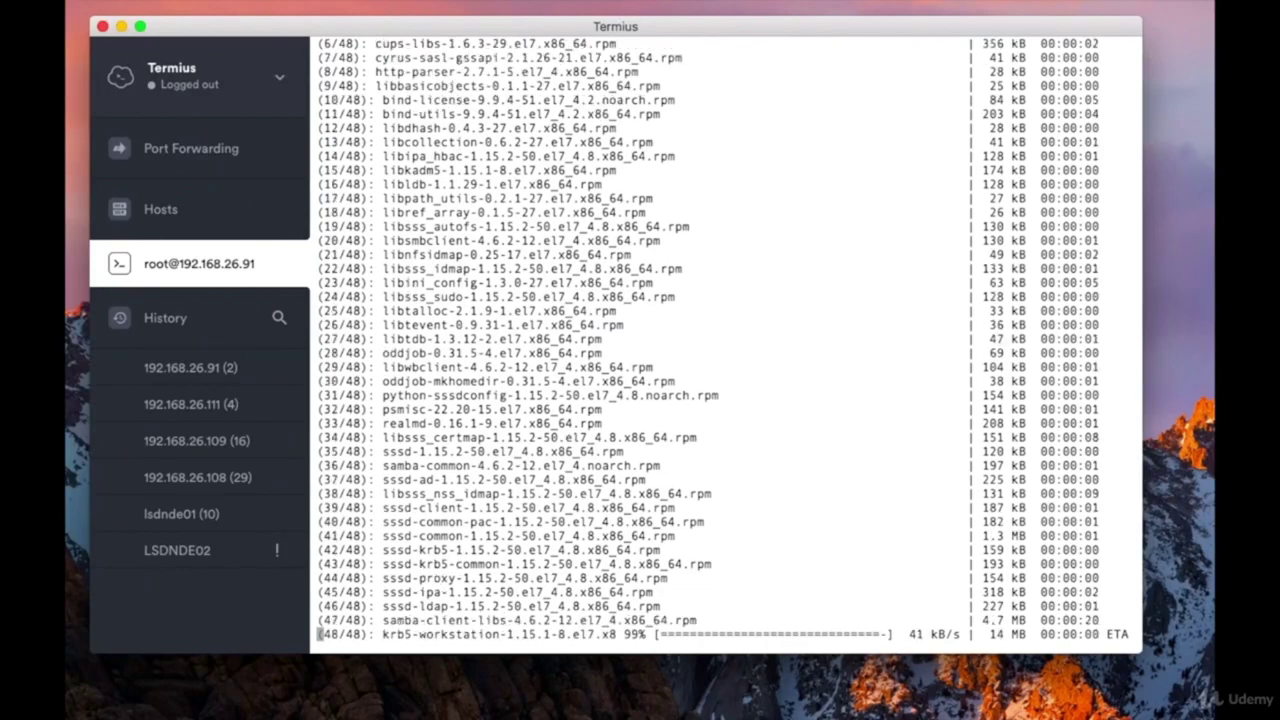
{"action": "type", "text": "y"}
{"action": "key", "text": "Return"}
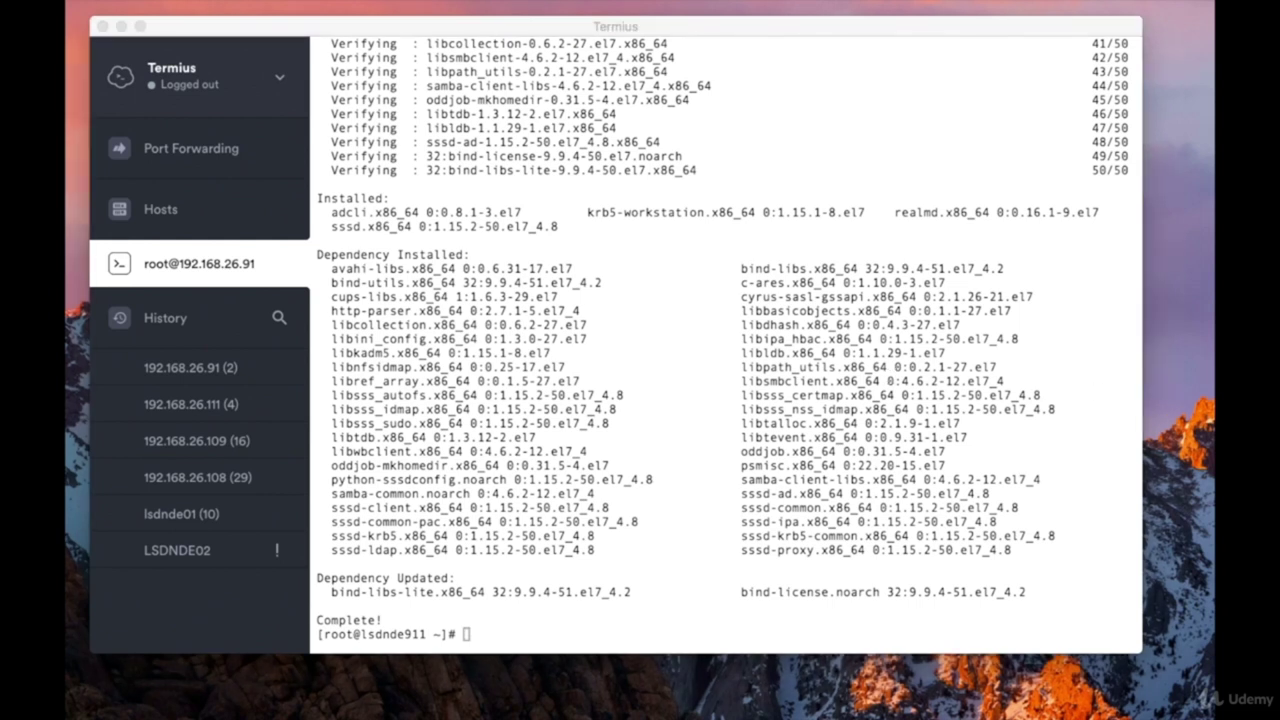
{"action": "left_click", "coordinate": [1021, 423]}
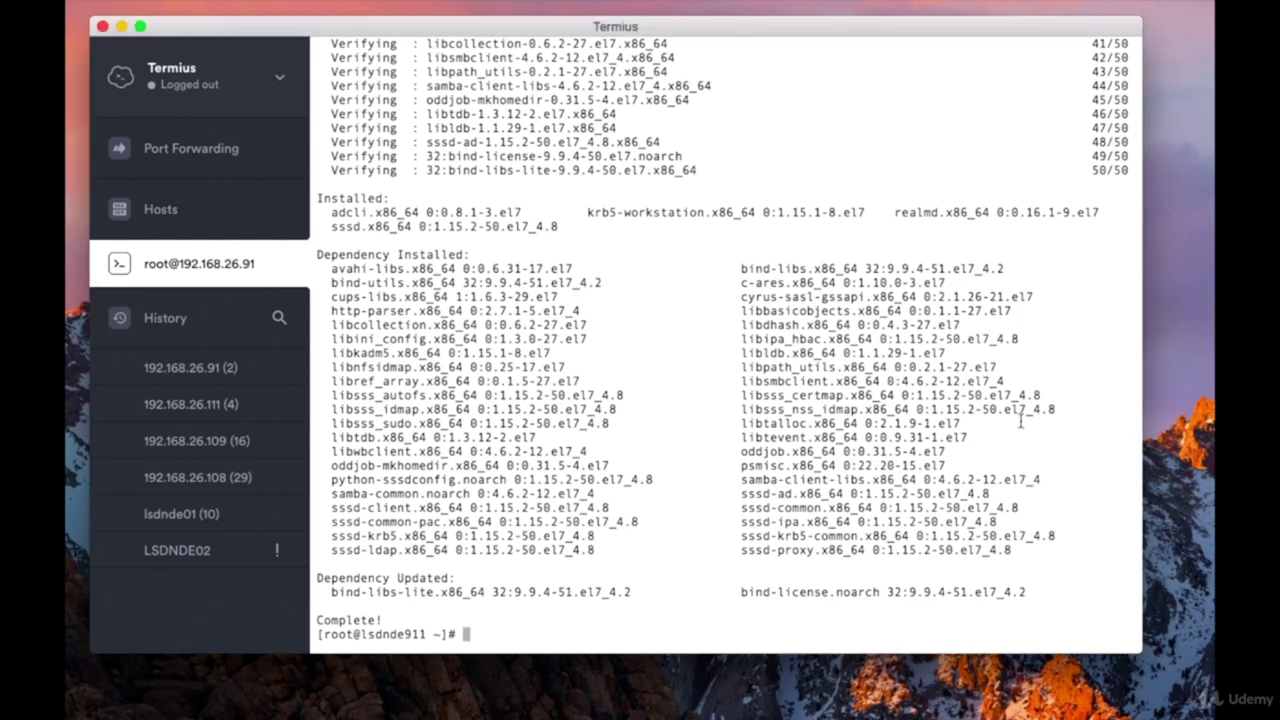
Step: Clear the screen and ping sqlfrenzy.local to confirm it answers
{"action": "key", "text": "ctrl+l"}
{"action": "type", "text": "pi"}
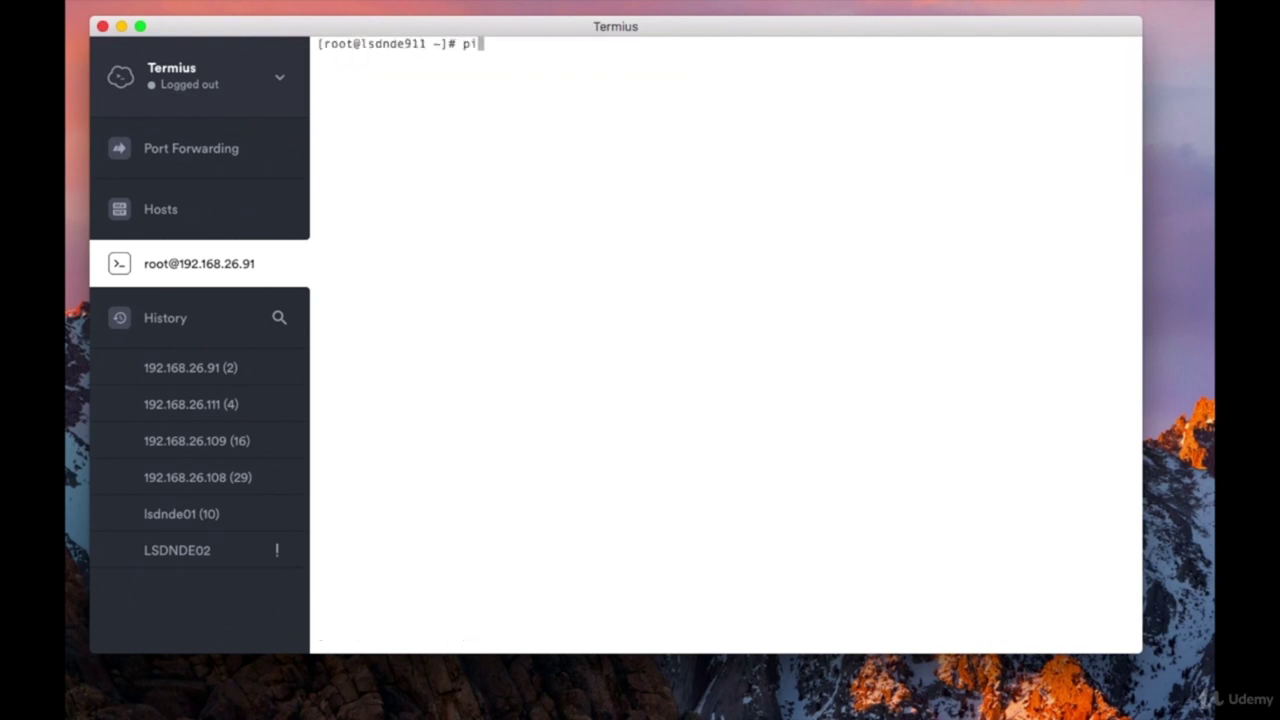
{"action": "type", "text": "ng sqlfrenzy.local"}
{"action": "key", "text": "Return"}
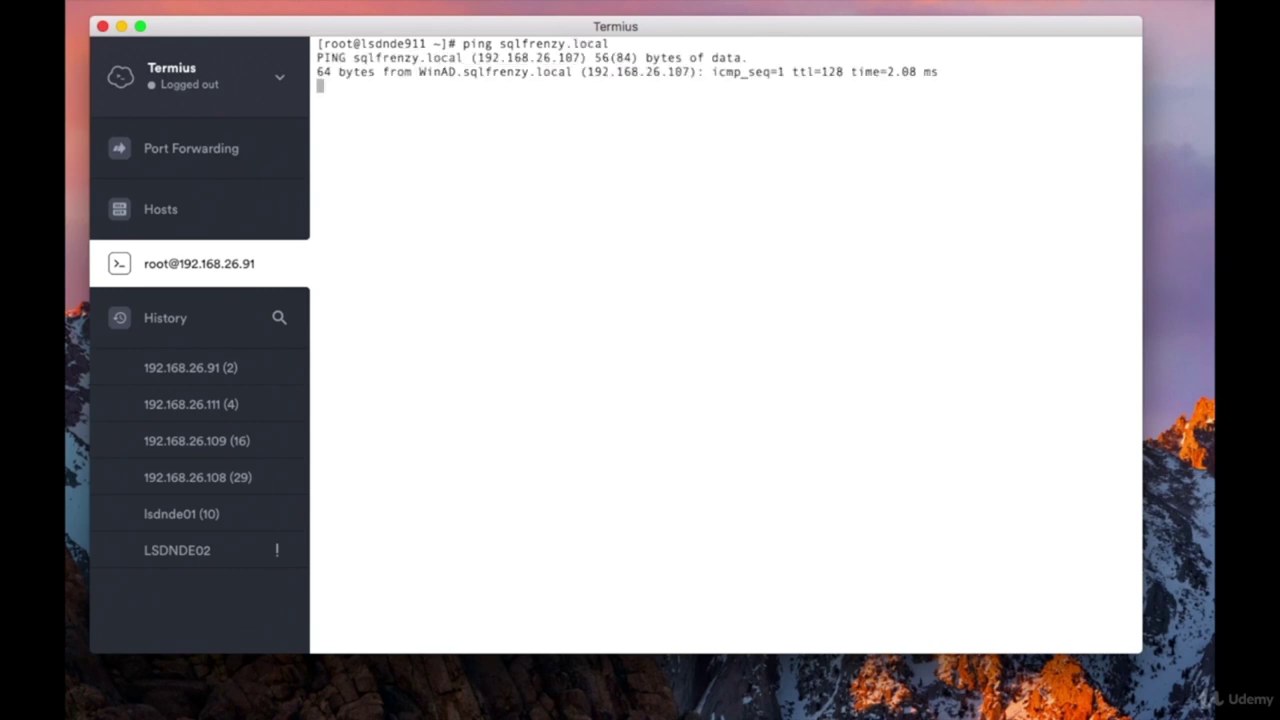
{"action": "key", "text": "ctrl+c"}
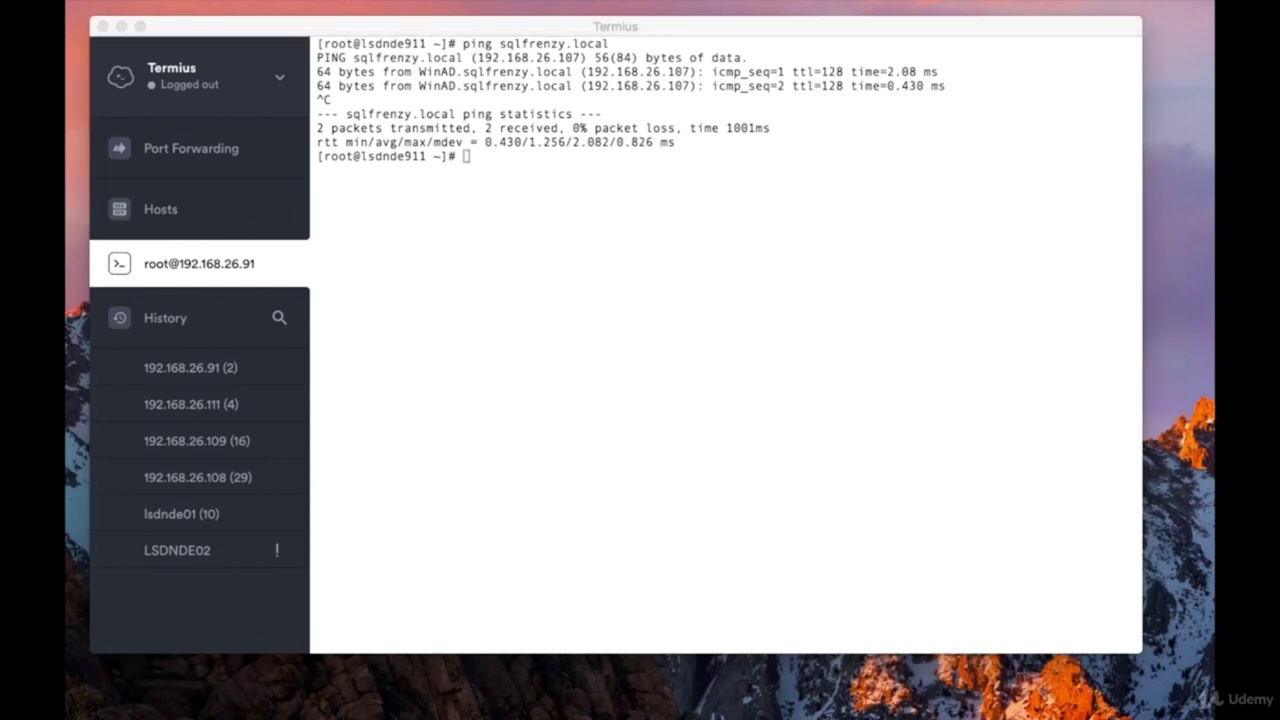
{"action": "left_click", "coordinate": [852, 298]}
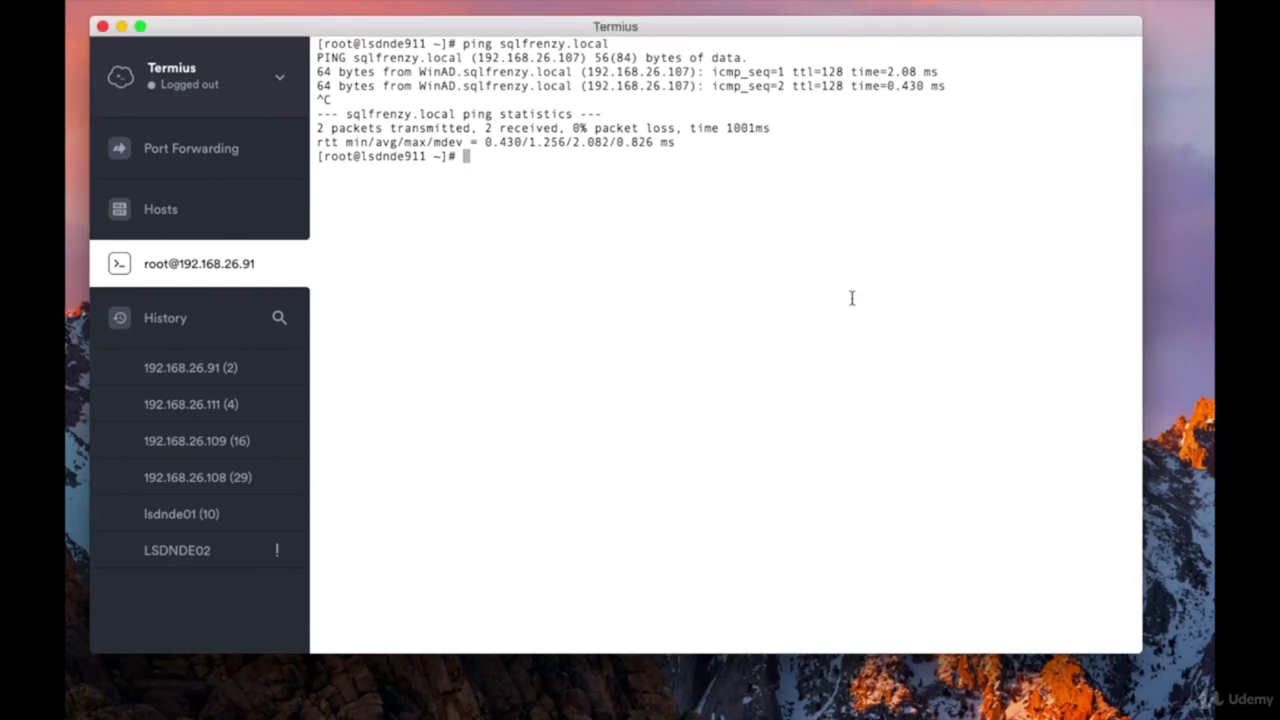
Step: In /etc, list the files whose names match krb5
{"action": "type", "text": "cd /etc/"}
{"action": "key", "text": "Return"}
{"action": "type", "text": "ls "}
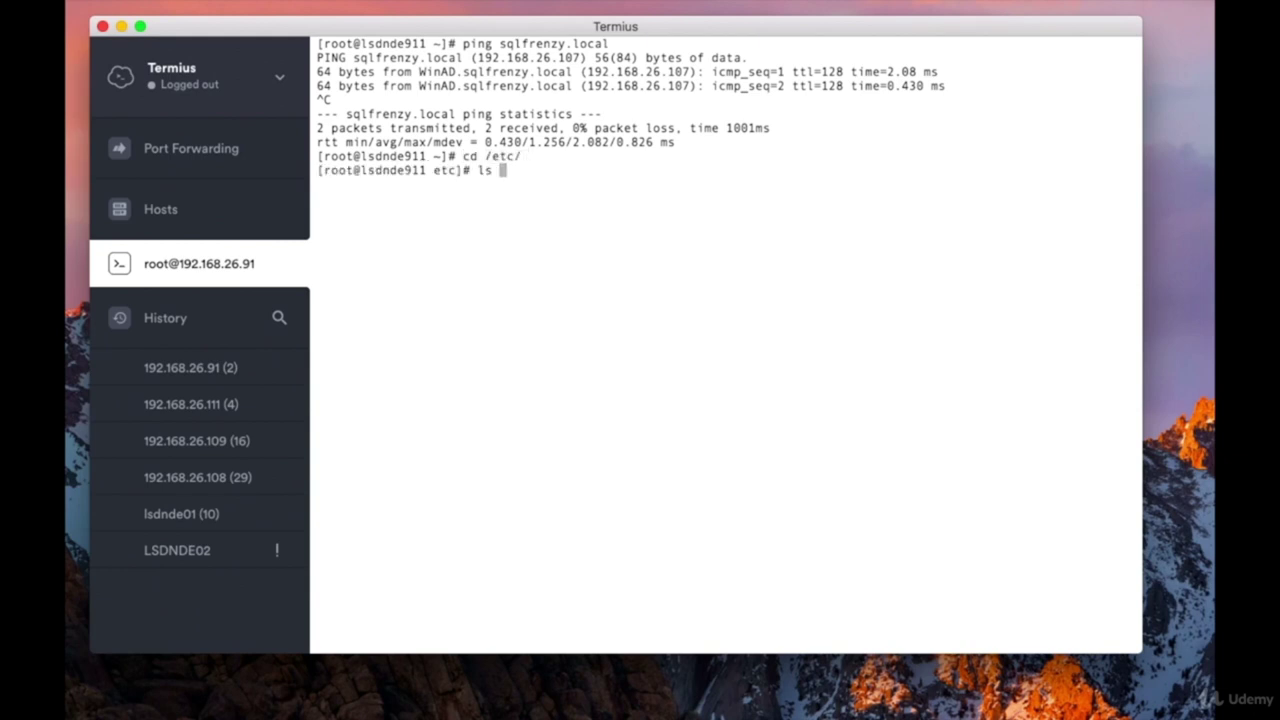
{"action": "type", "text": "| grep krb5.conf"}
{"action": "key", "text": "BackSpace"}
{"action": "key", "text": "BackSpace"}
{"action": "key", "text": "BackSpace"}
{"action": "key", "text": "BackSpace"}
{"action": "key", "text": "BackSpace"}
{"action": "key", "text": "Return"}
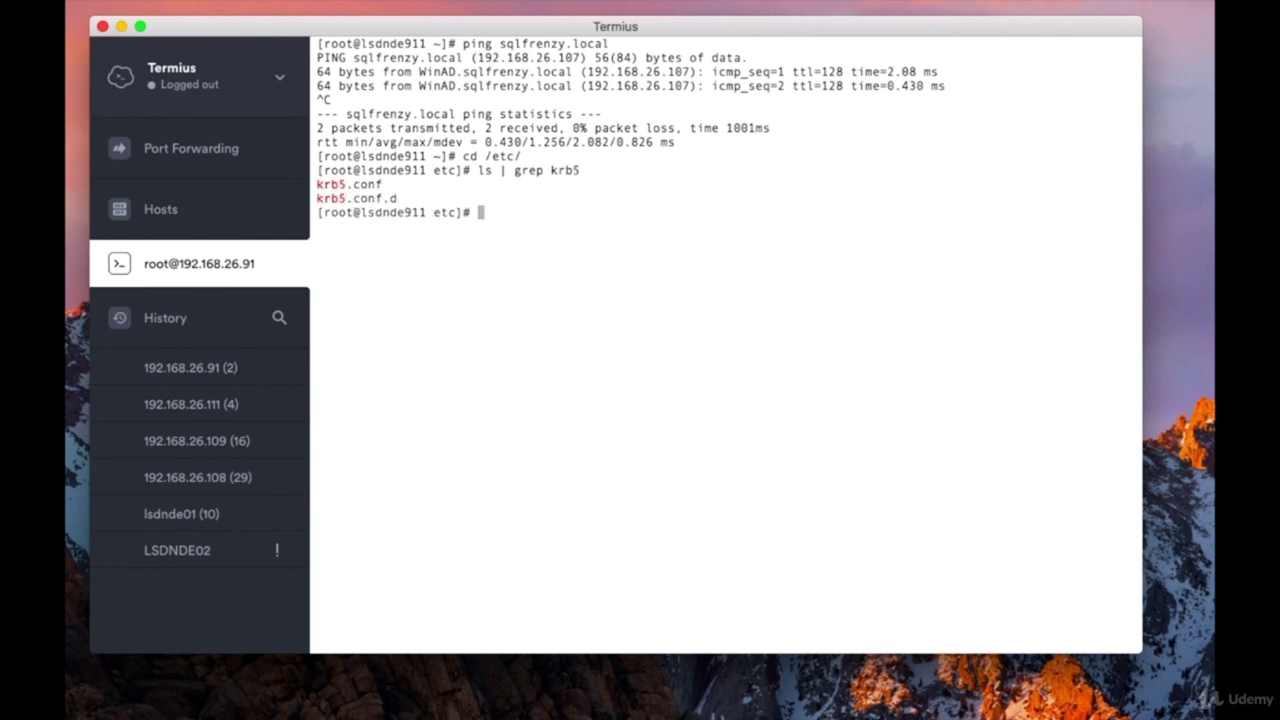
Step: Back up krb5.conf as krb5.conf.bak and print the contents of krb5.conf
{"action": "type", "text": "cp krb"}
{"action": "key", "text": "Tab"}
{"action": "type", "text": "kr"}
{"action": "key", "text": "Tab"}
{"action": "type", "text": ".bak"}
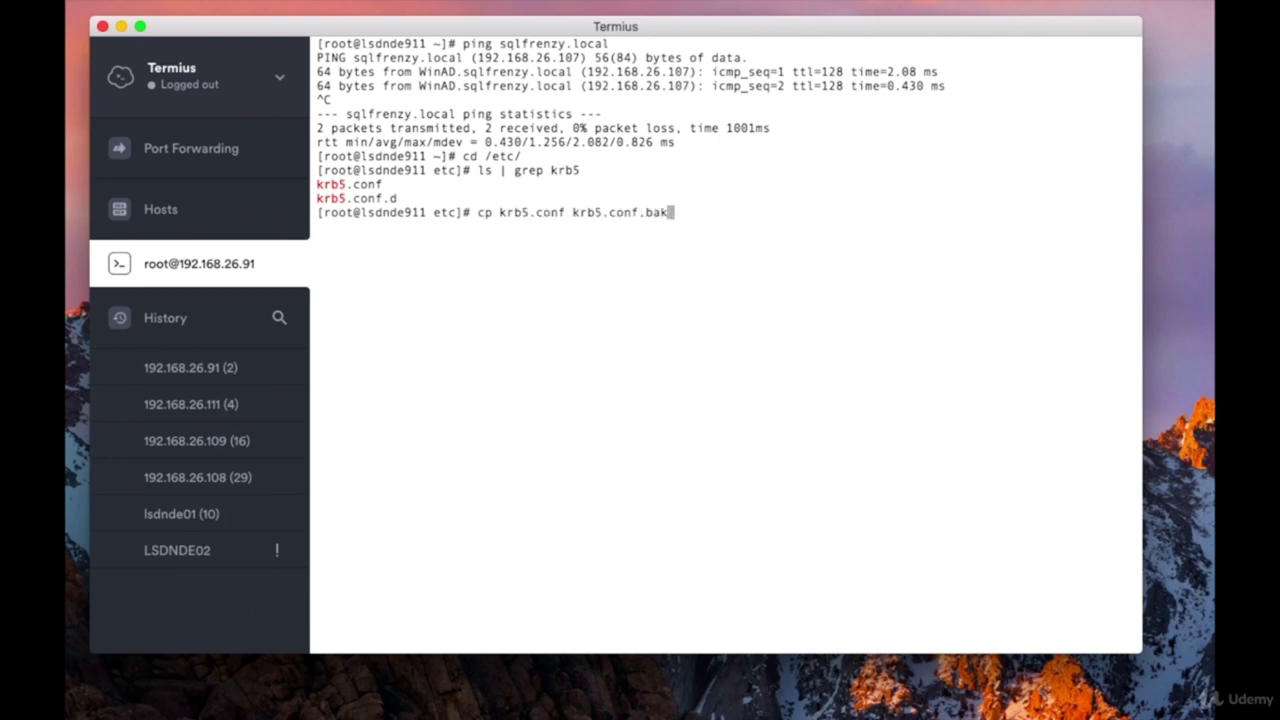
{"action": "key", "text": "Return"}
{"action": "type", "text": "cat kr"}
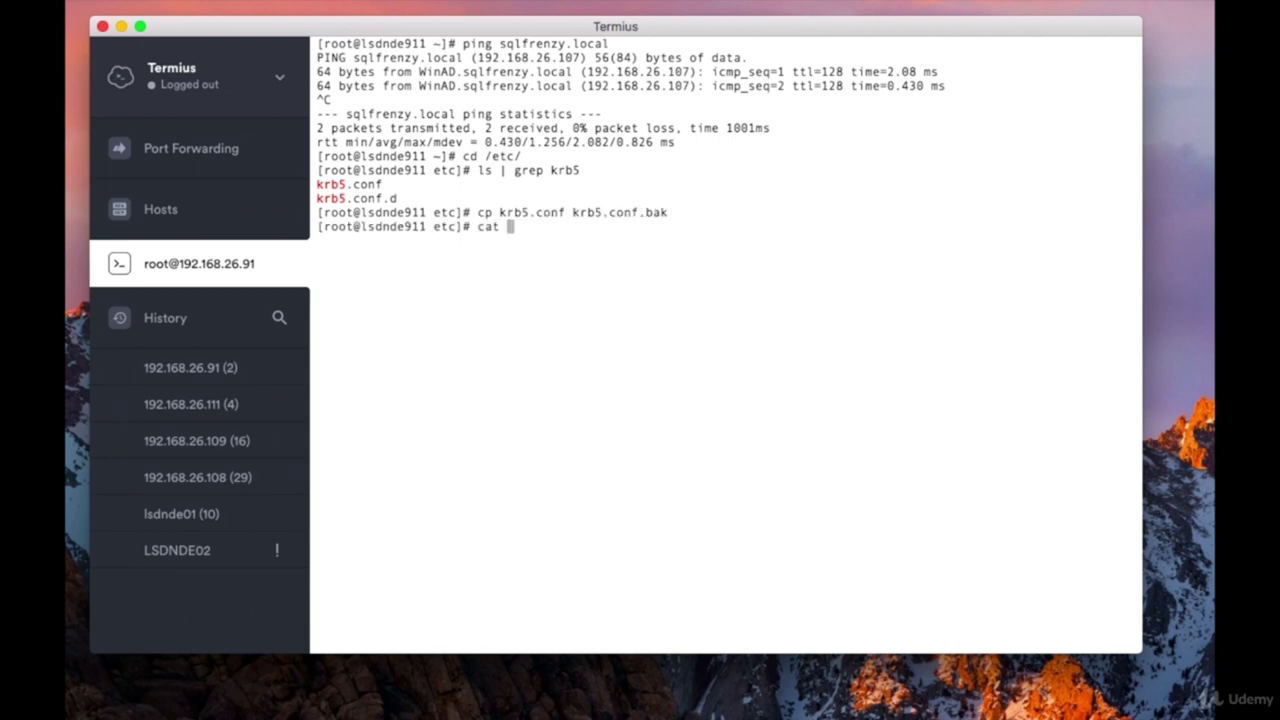
{"action": "key", "text": "Tab"}
{"action": "key", "text": "Return"}
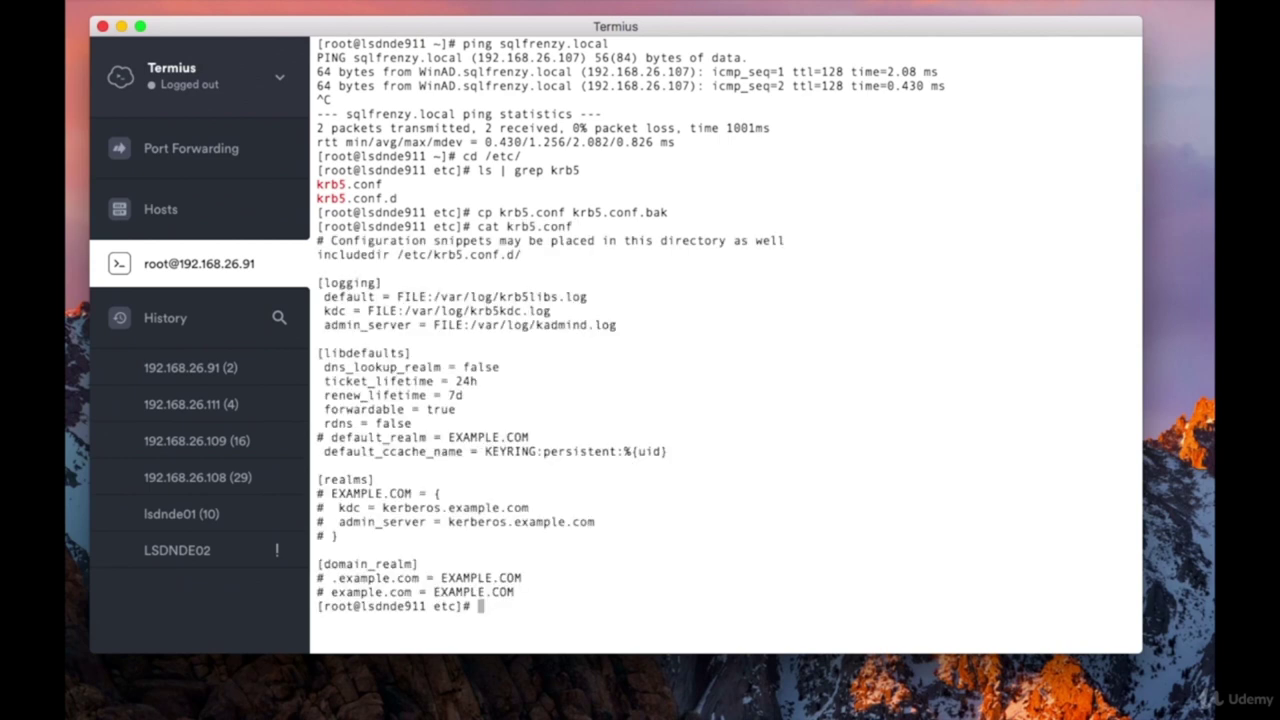
Step: In vi, replace krb5.conf's contents with the pasted SQLFRENZY.LOCAL realm configuration and save with :wq
{"action": "type", "text": "vi kr"}
{"action": "key", "text": "Tab"}
{"action": "key", "text": "Return"}
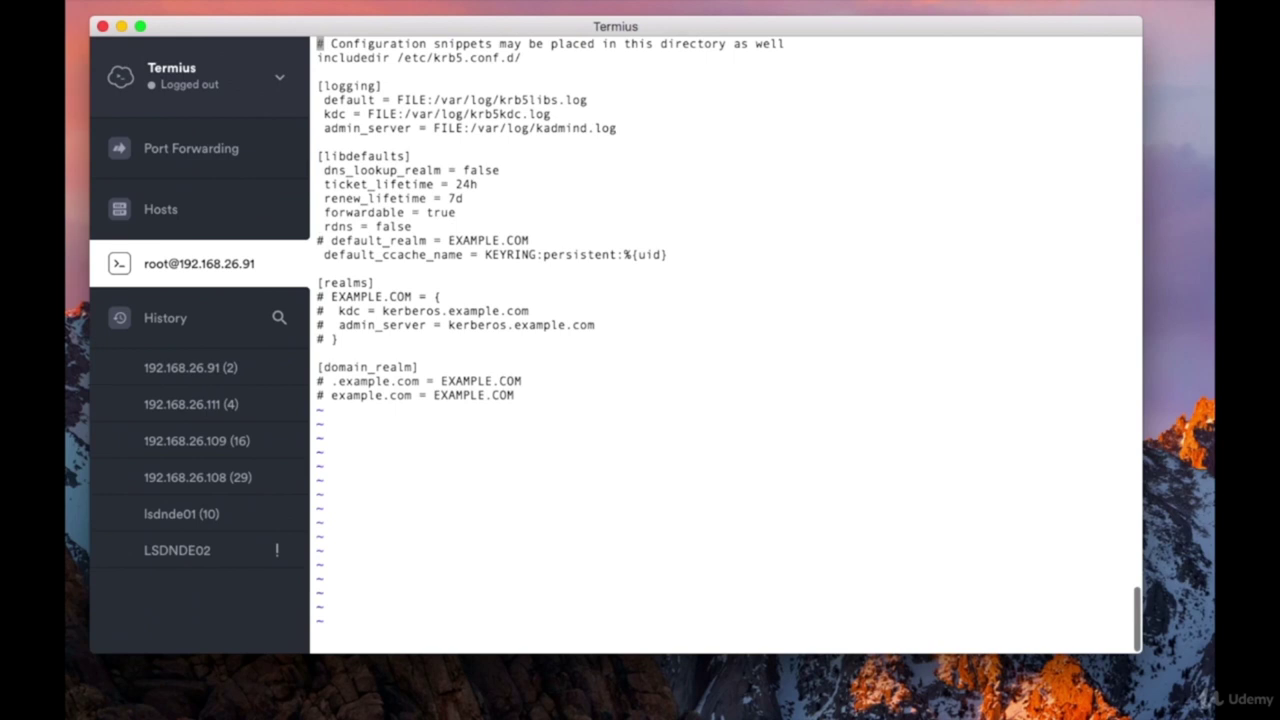
{"action": "scroll", "coordinate": [546, 220], "scroll_direction": "down", "scroll_amount": 5}
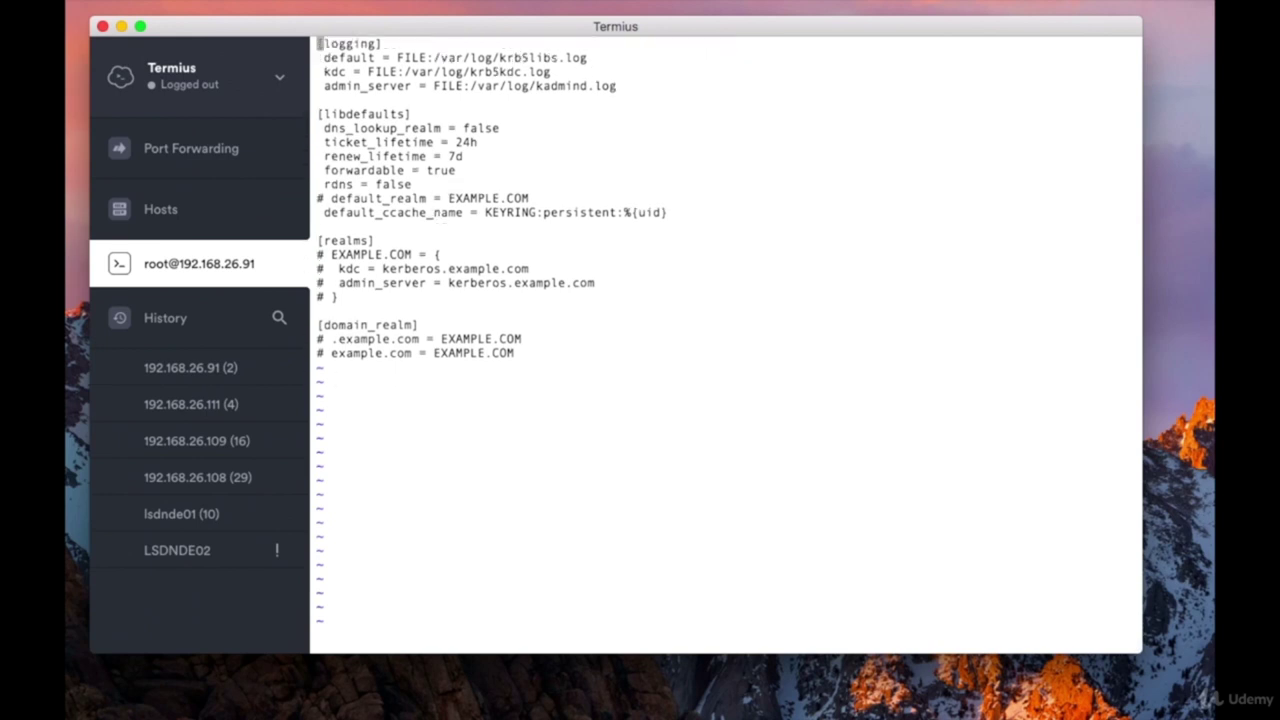
{"action": "scroll", "coordinate": [546, 220], "scroll_direction": "down", "scroll_amount": 4}
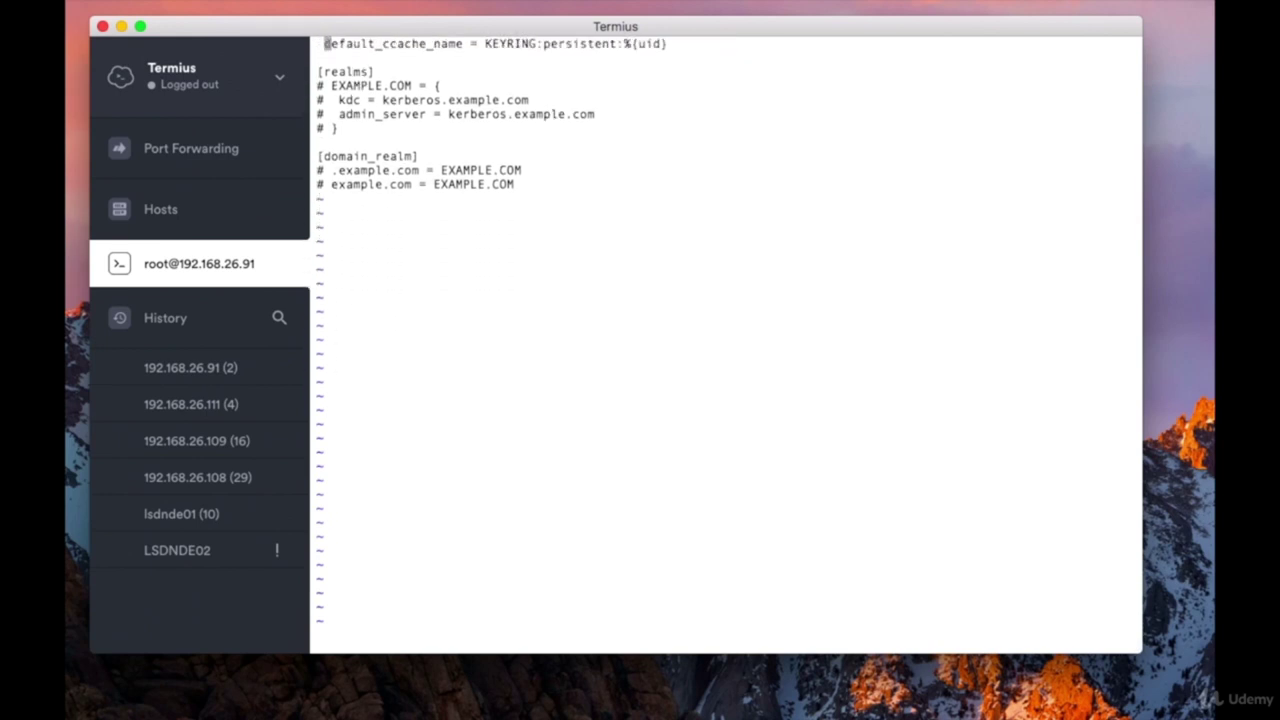
{"action": "key", "text": "d"}
{"action": "key", "text": "d"}
{"action": "key", "text": "d"}
{"action": "key", "text": "d"}
{"action": "key", "text": "d"}
{"action": "key", "text": "d"}
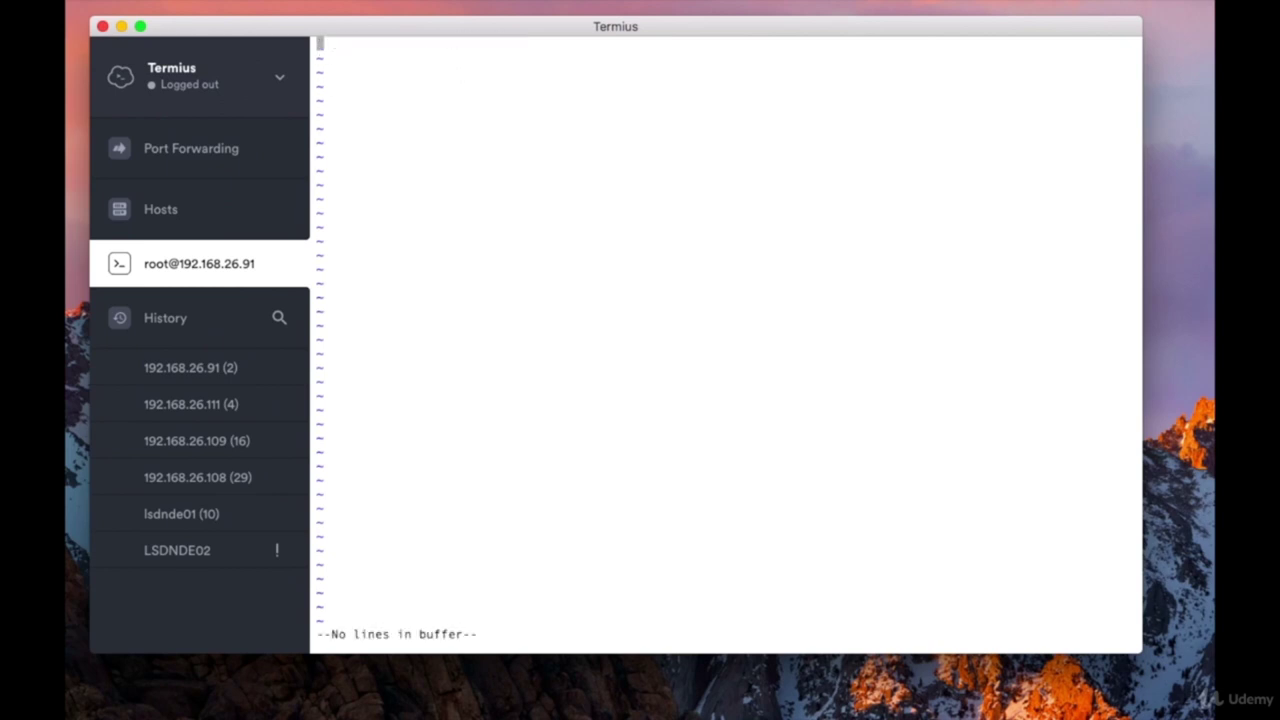
{"action": "key", "text": "i"}
{"action": "key", "text": "super+v"}
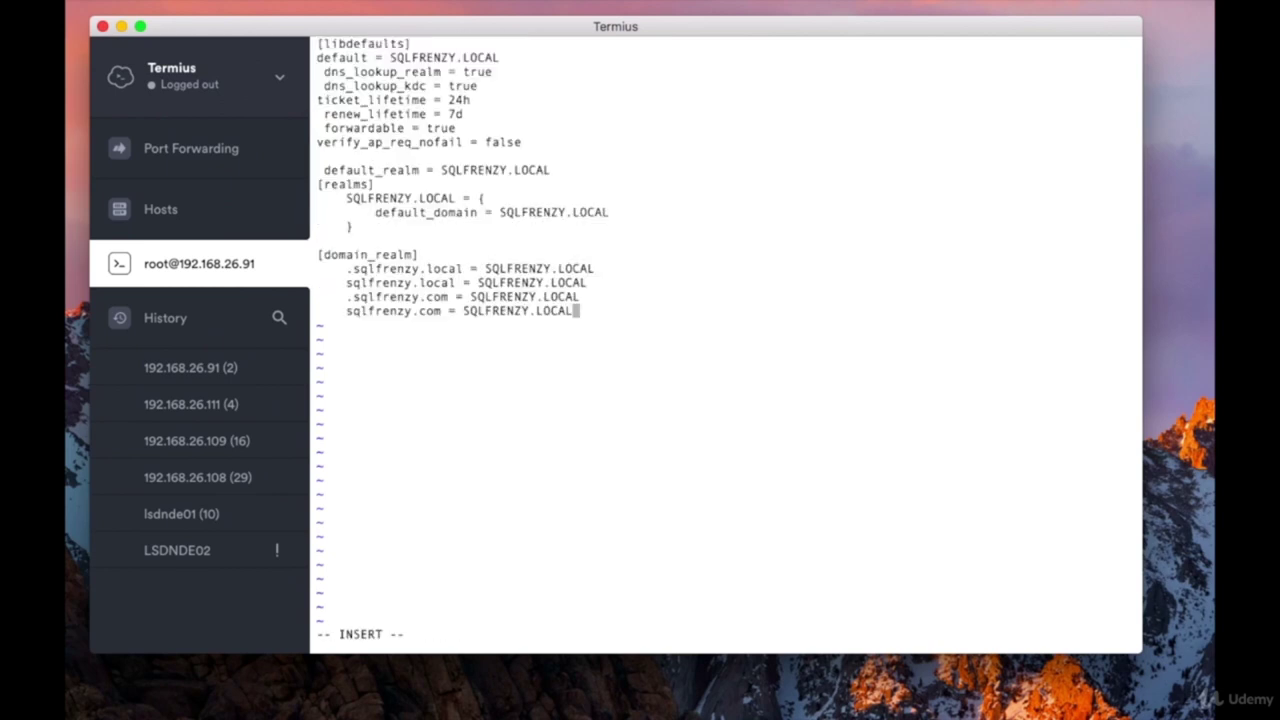
{"action": "key", "text": "Escape"}
{"action": "type", "text": ":wq"}
{"action": "key", "text": "Return"}
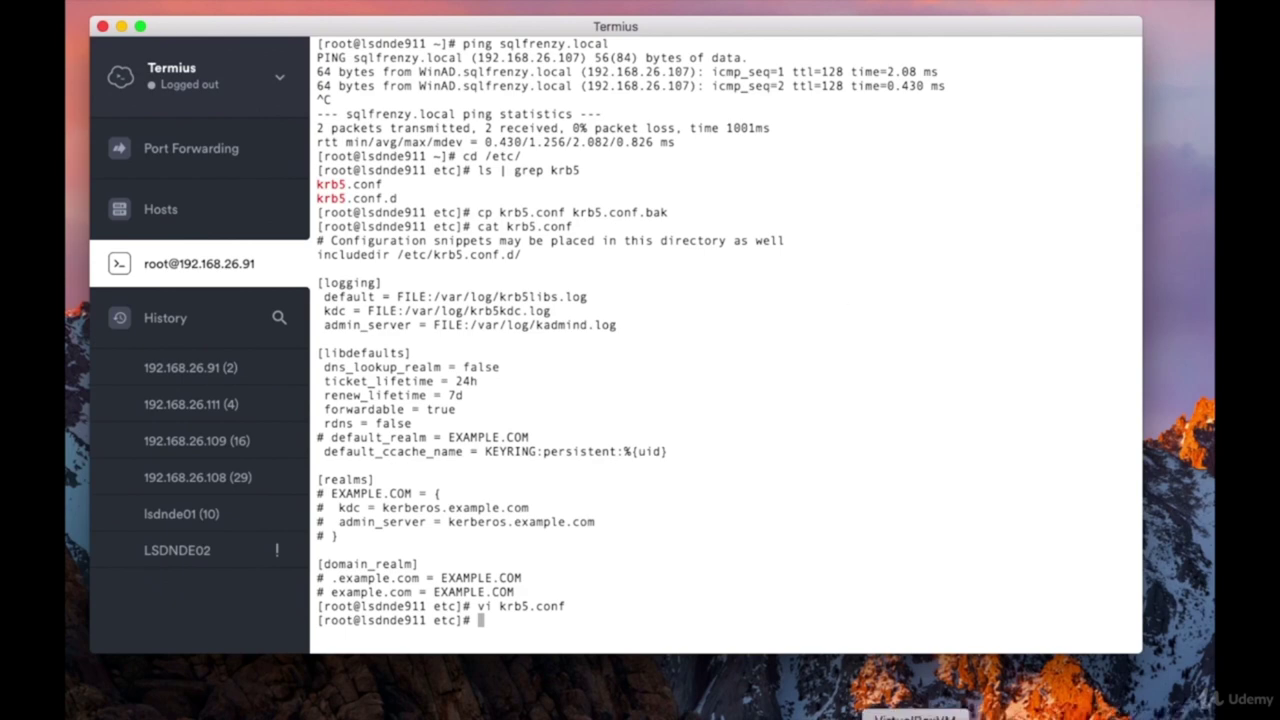
Step: Start a new user in the Users container of Active Directory Users and Computers
{"action": "left_click", "coordinate": [930, 716]}
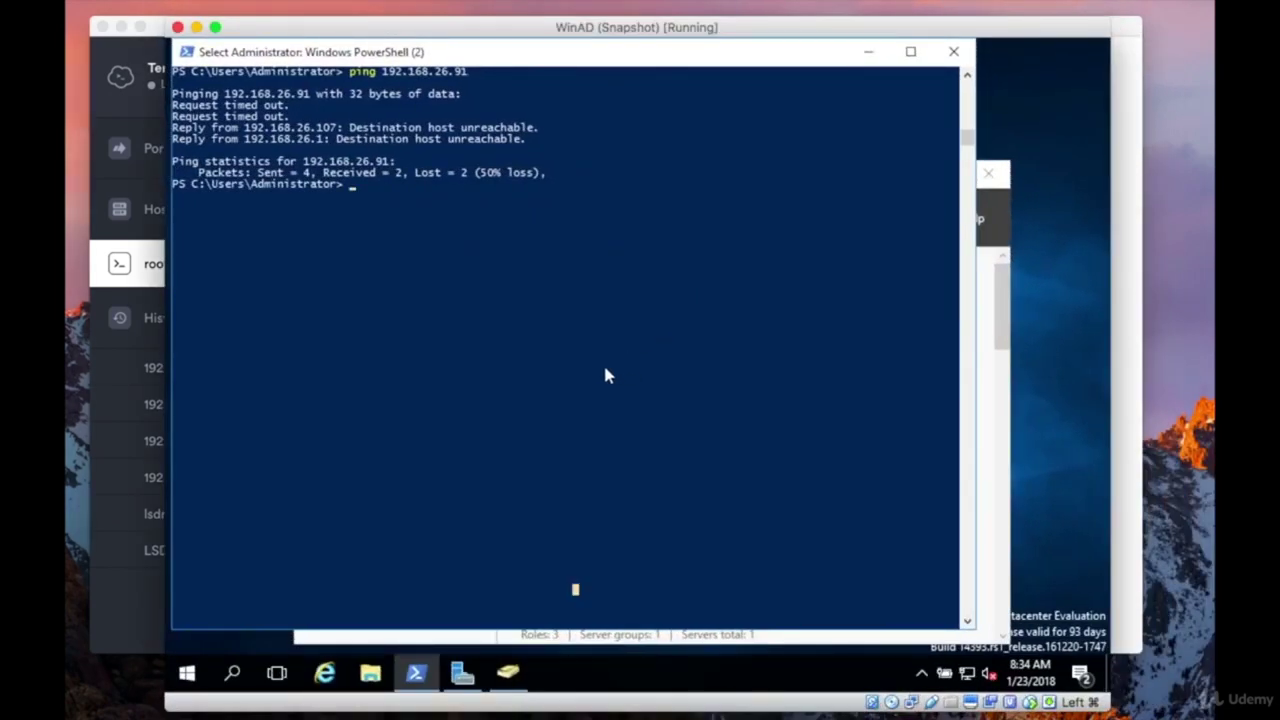
{"action": "left_click", "coordinate": [508, 674]}
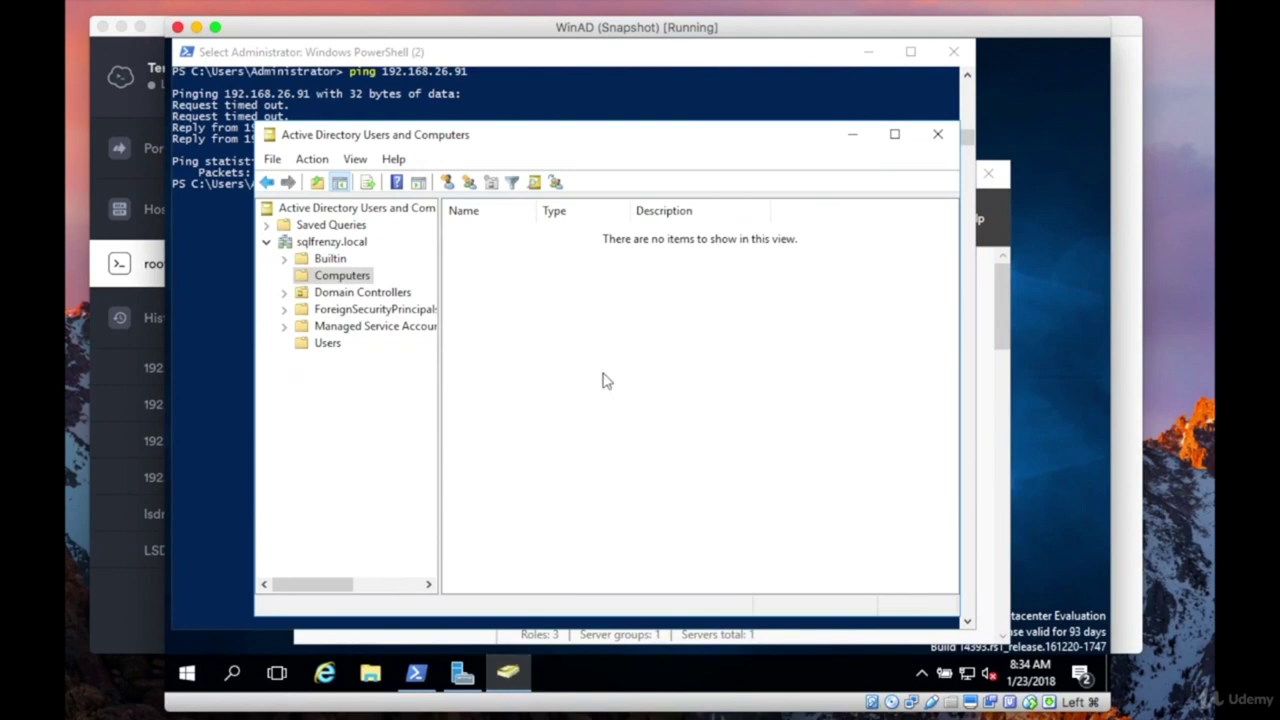
{"action": "left_click", "coordinate": [335, 345]}
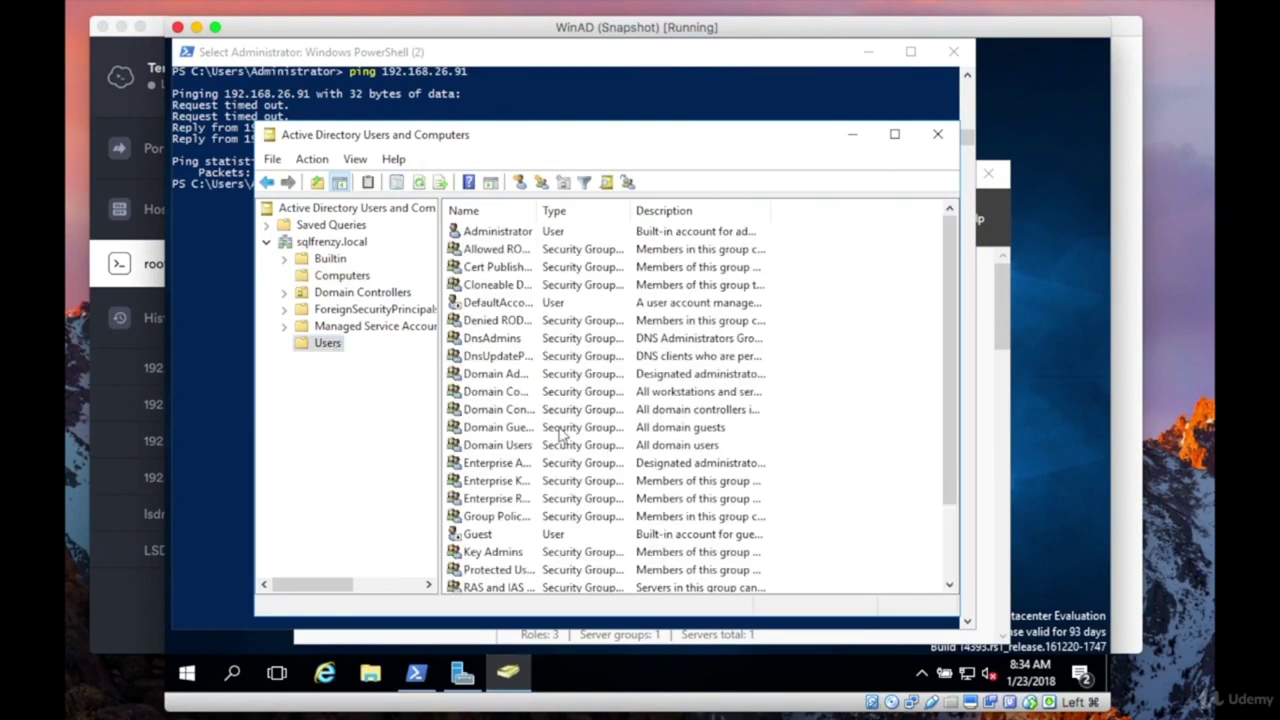
{"action": "scroll", "coordinate": [560, 435], "scroll_direction": "down", "scroll_amount": 2}
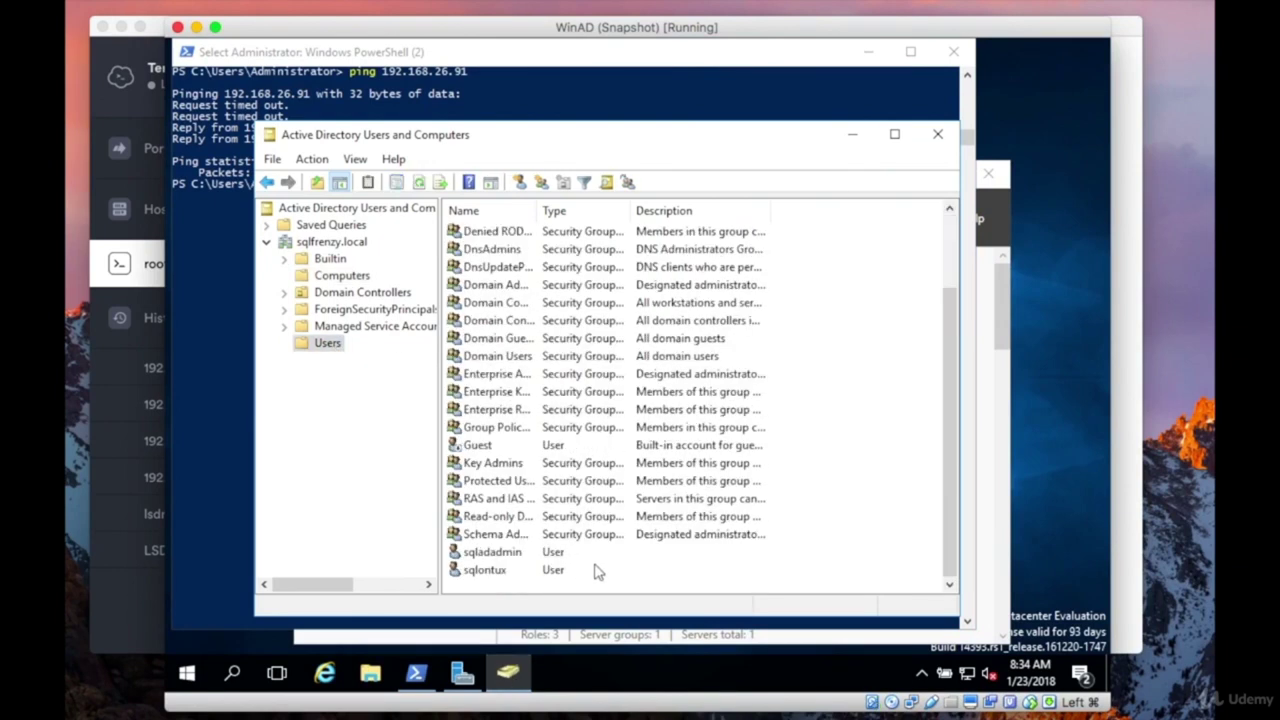
{"action": "right_click", "coordinate": [846, 447]}
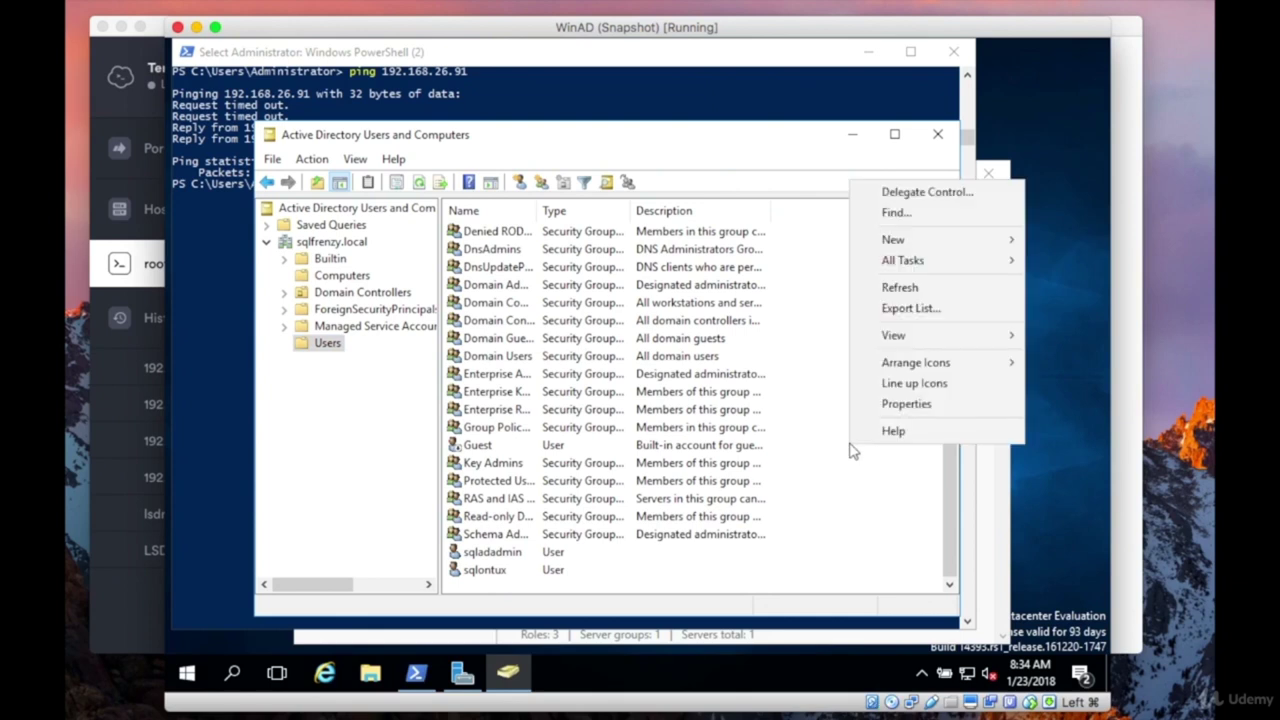
{"action": "mouse_move", "coordinate": [880, 240]}
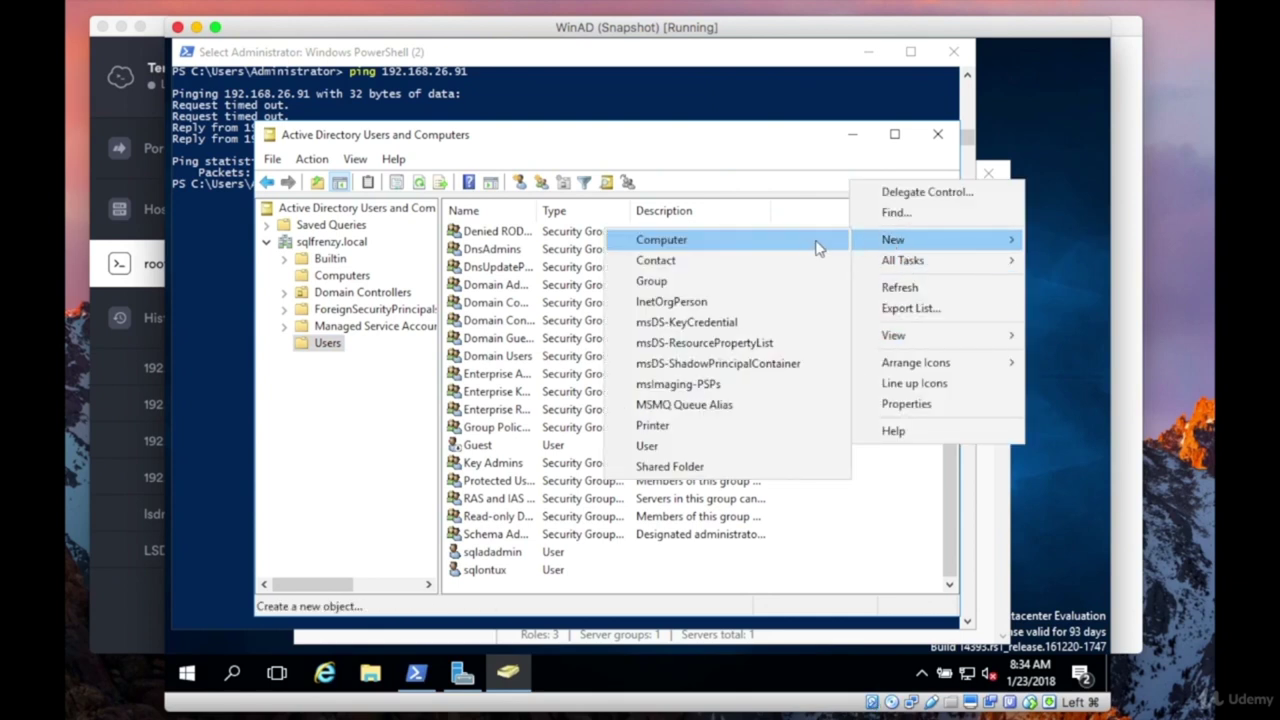
{"action": "left_click", "coordinate": [792, 447]}
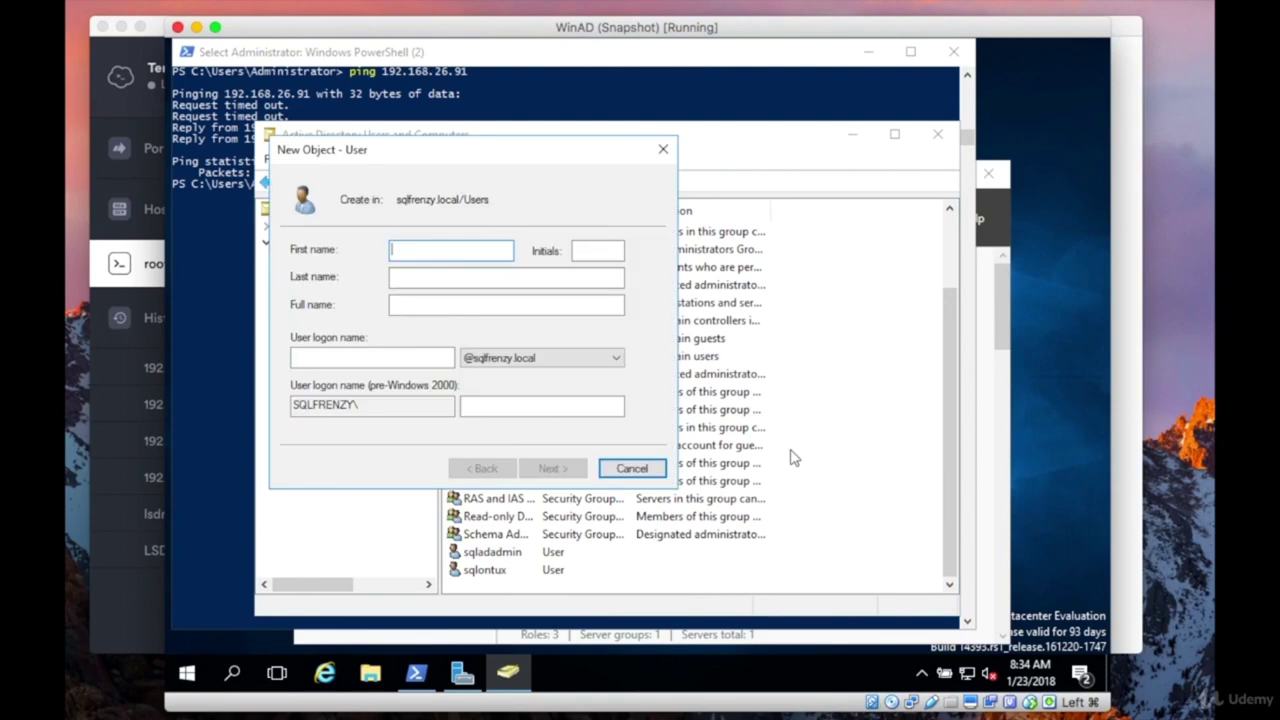
Step: Enter first name sql, last name onlinux and logon name sqlonlinux
{"action": "type", "text": "sql"}
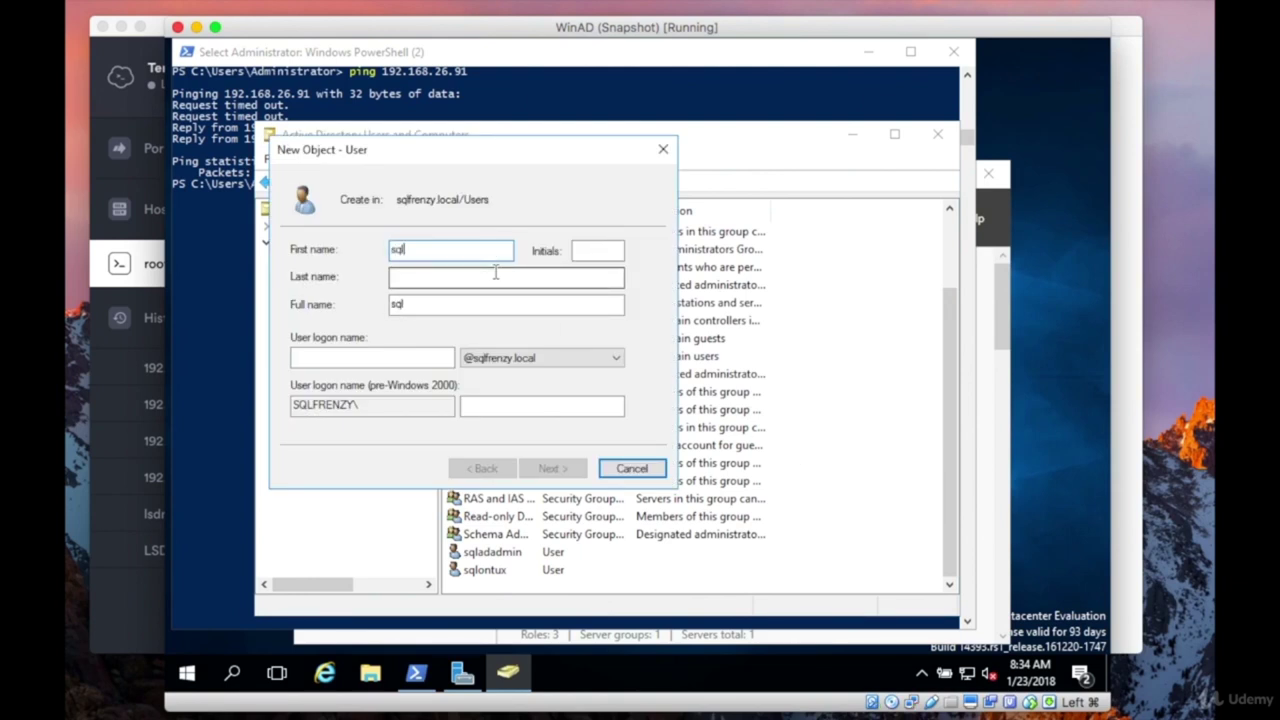
{"action": "key", "text": "Tab"}
{"action": "type", "text": "onlinux"}
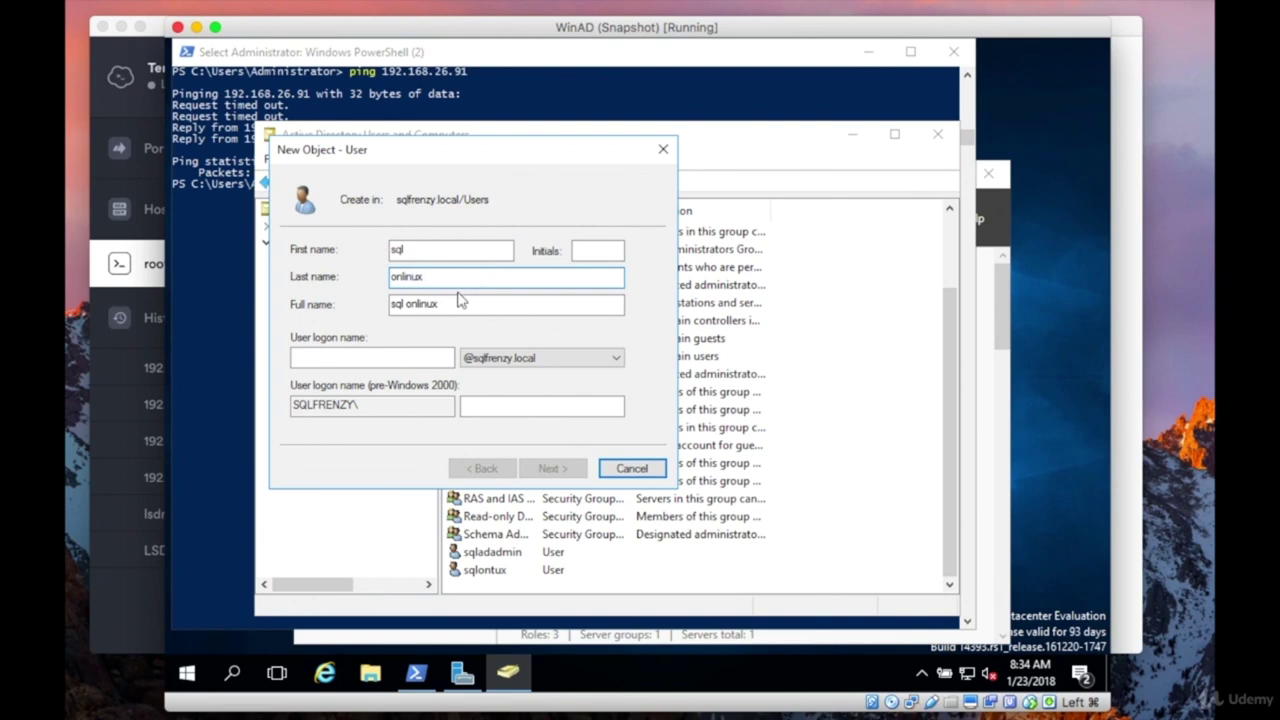
{"action": "left_click", "coordinate": [426, 356]}
{"action": "type", "text": "sqlonlinux"}
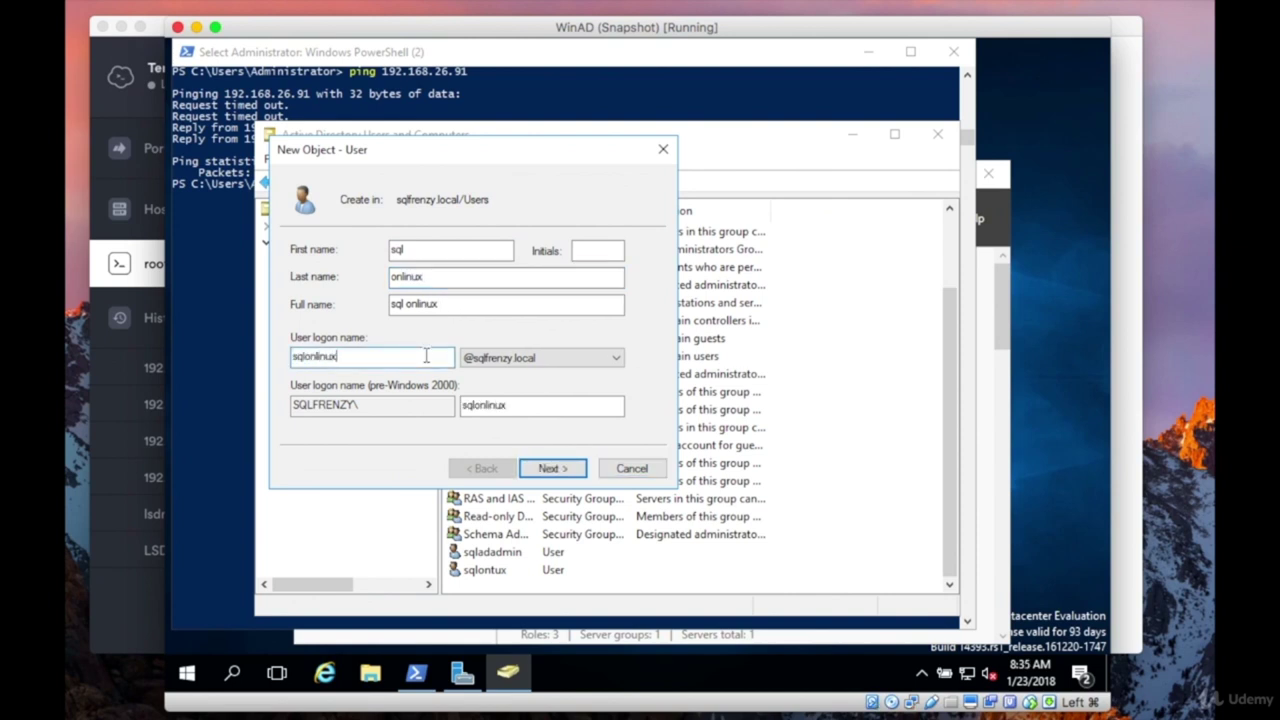
Step: Set the account password, disable change-at-next-logon, enable Password never expires, and finish
{"action": "left_click", "coordinate": [545, 470]}
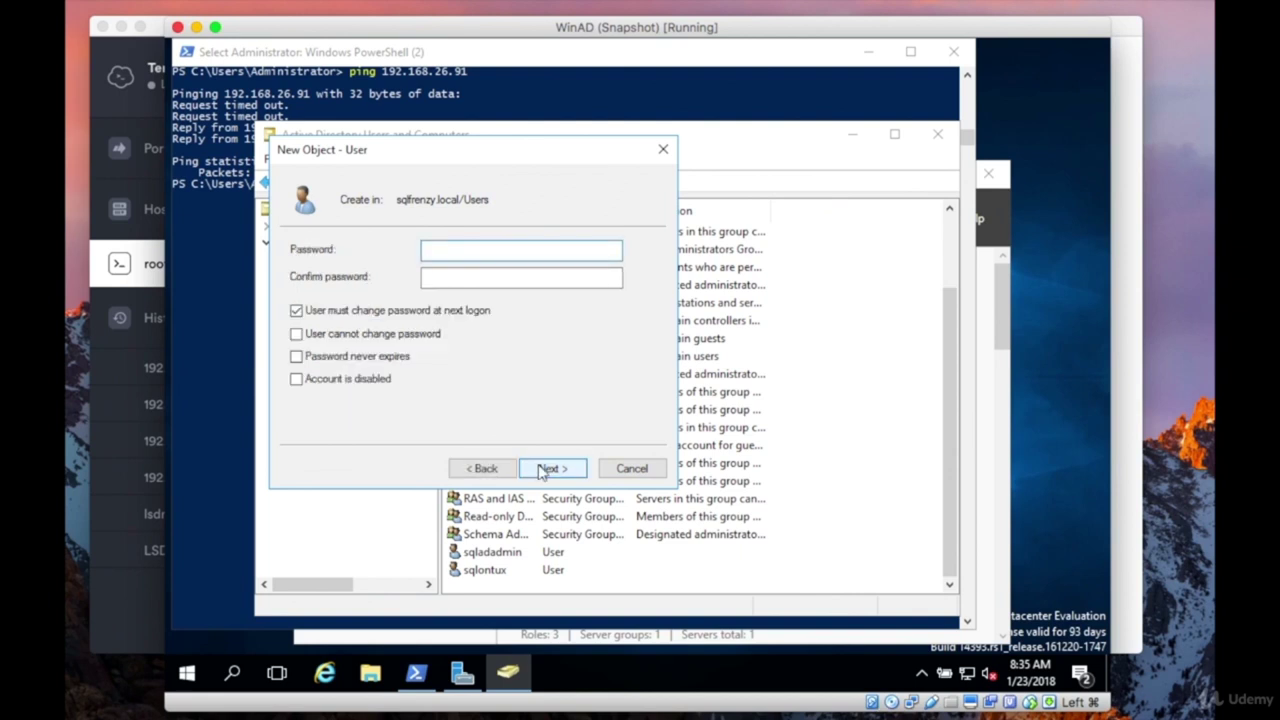
{"action": "left_click", "coordinate": [297, 312]}
{"action": "left_click", "coordinate": [296, 356]}
{"action": "left_click", "coordinate": [479, 249]}
{"action": "key", "text": "Tab"}
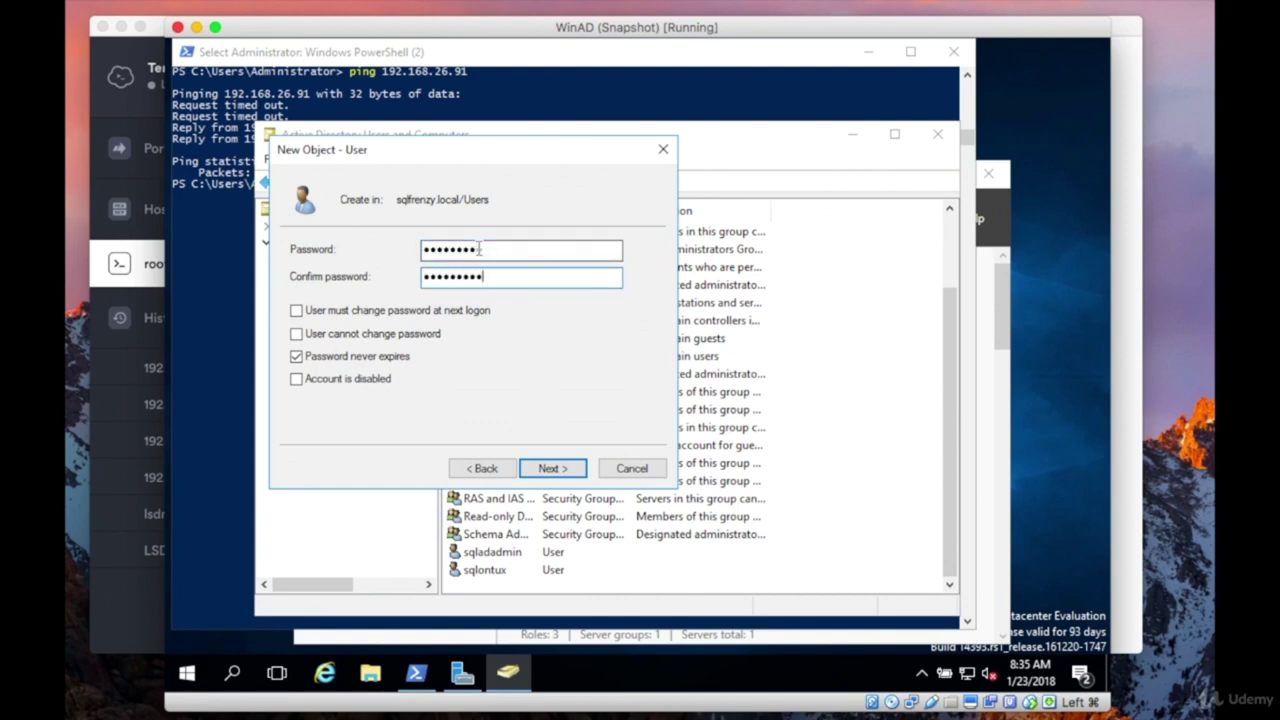
{"action": "left_click", "coordinate": [574, 470]}
{"action": "left_click", "coordinate": [553, 468]}
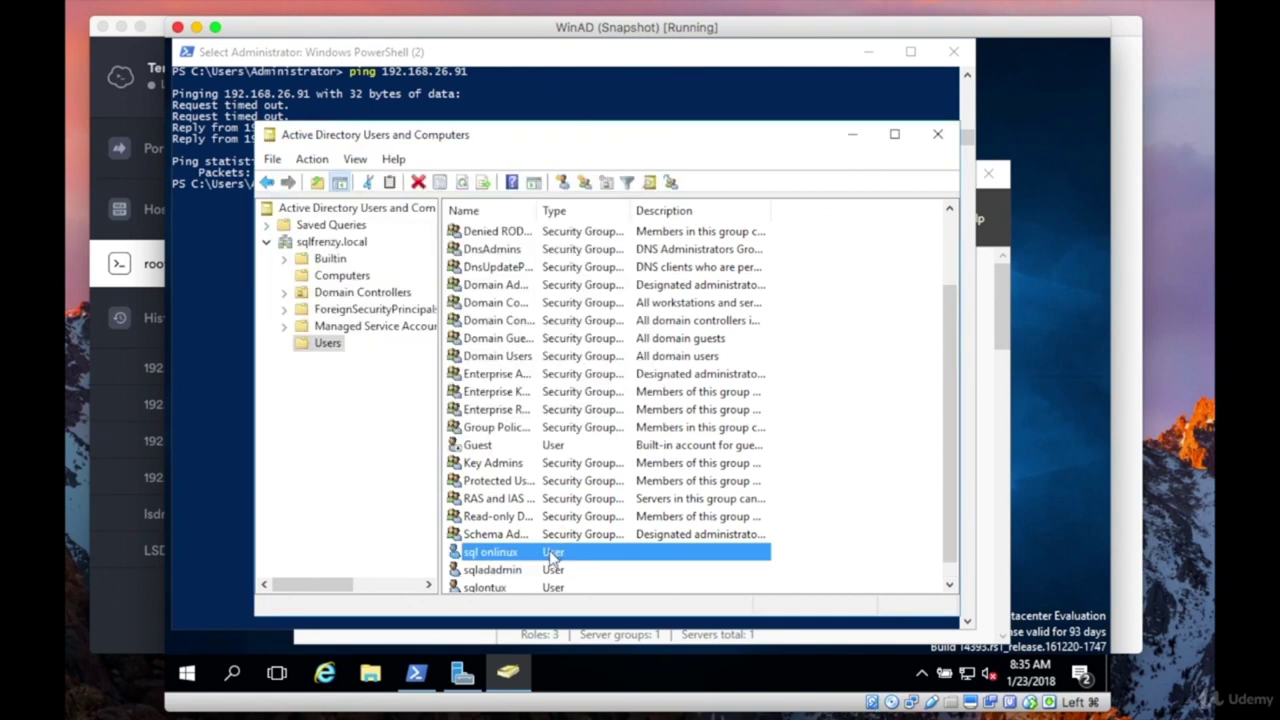
Step: Check sql onlinux's Member Of tab (Domain Users), then minimize the Windows VM
{"action": "double_click", "coordinate": [553, 557]}
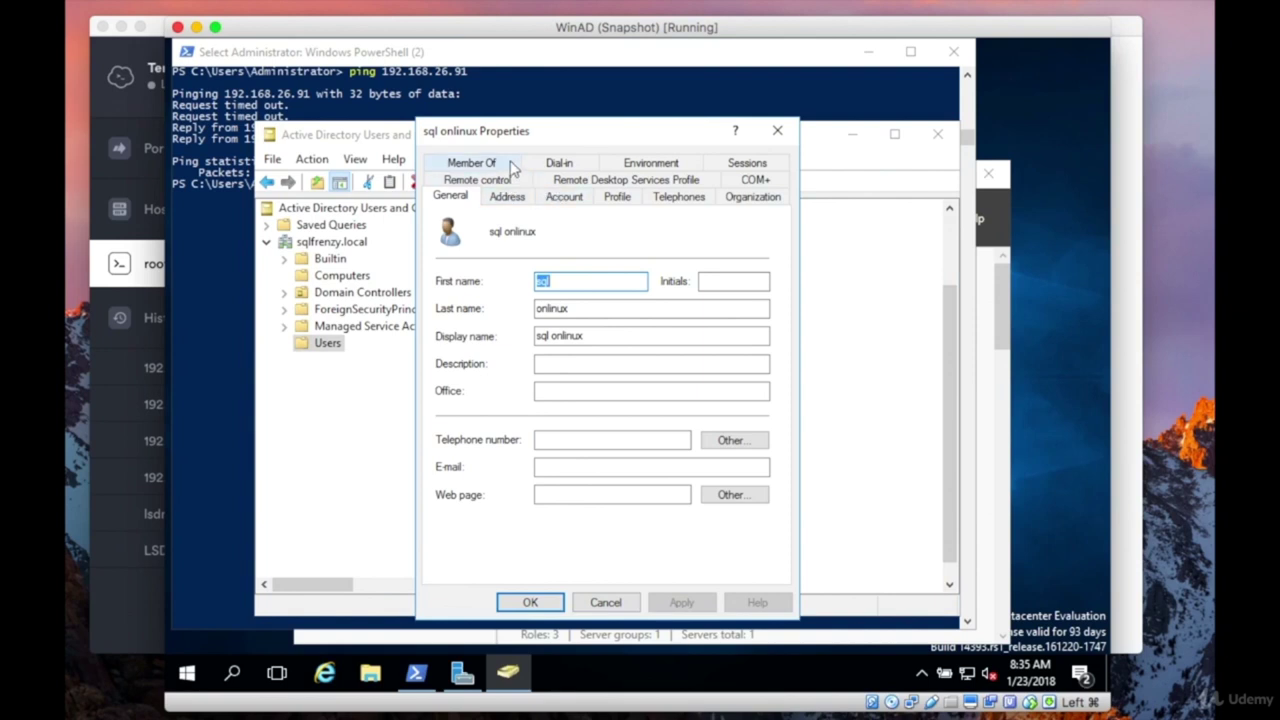
{"action": "left_click", "coordinate": [512, 168]}
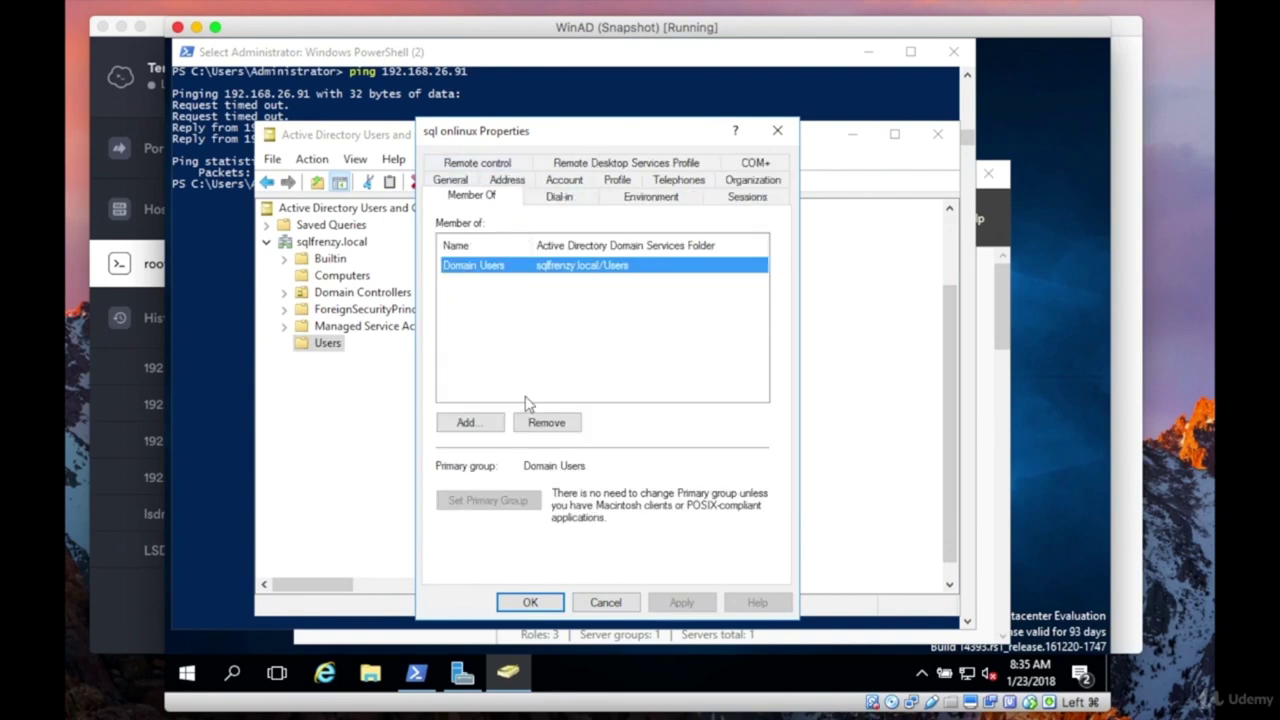
{"action": "left_click", "coordinate": [530, 602]}
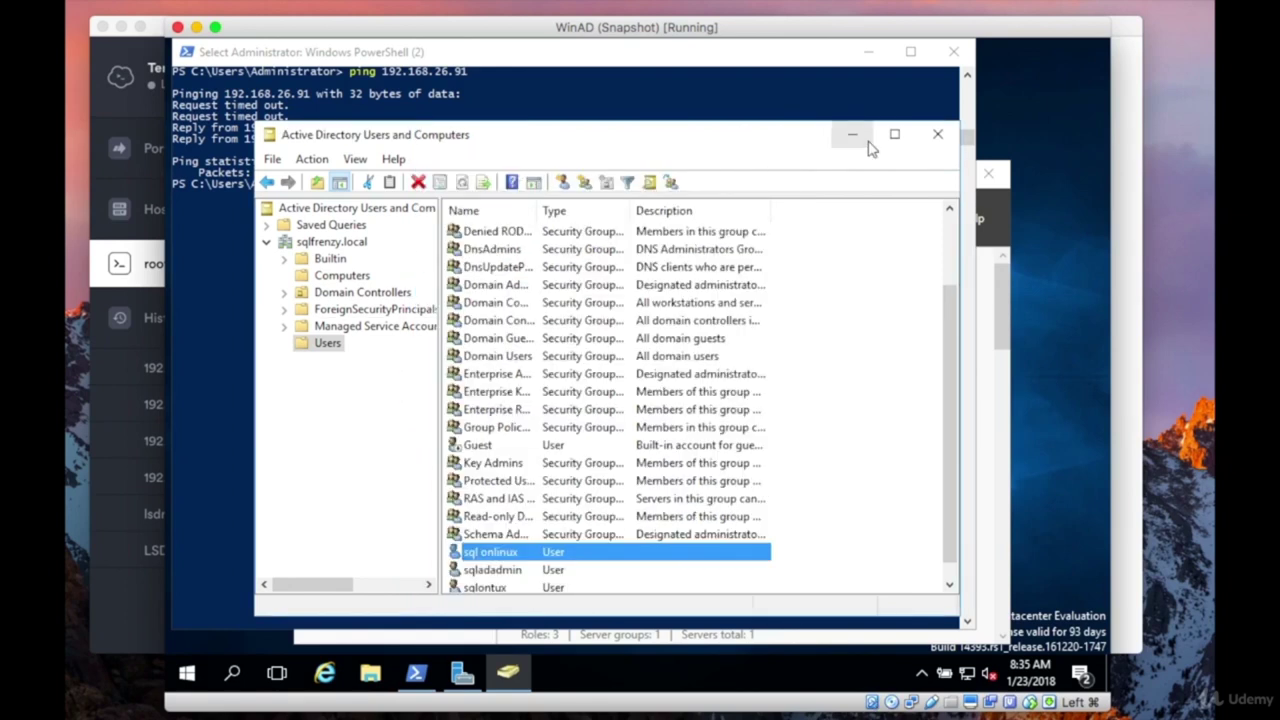
{"action": "left_click", "coordinate": [196, 27]}
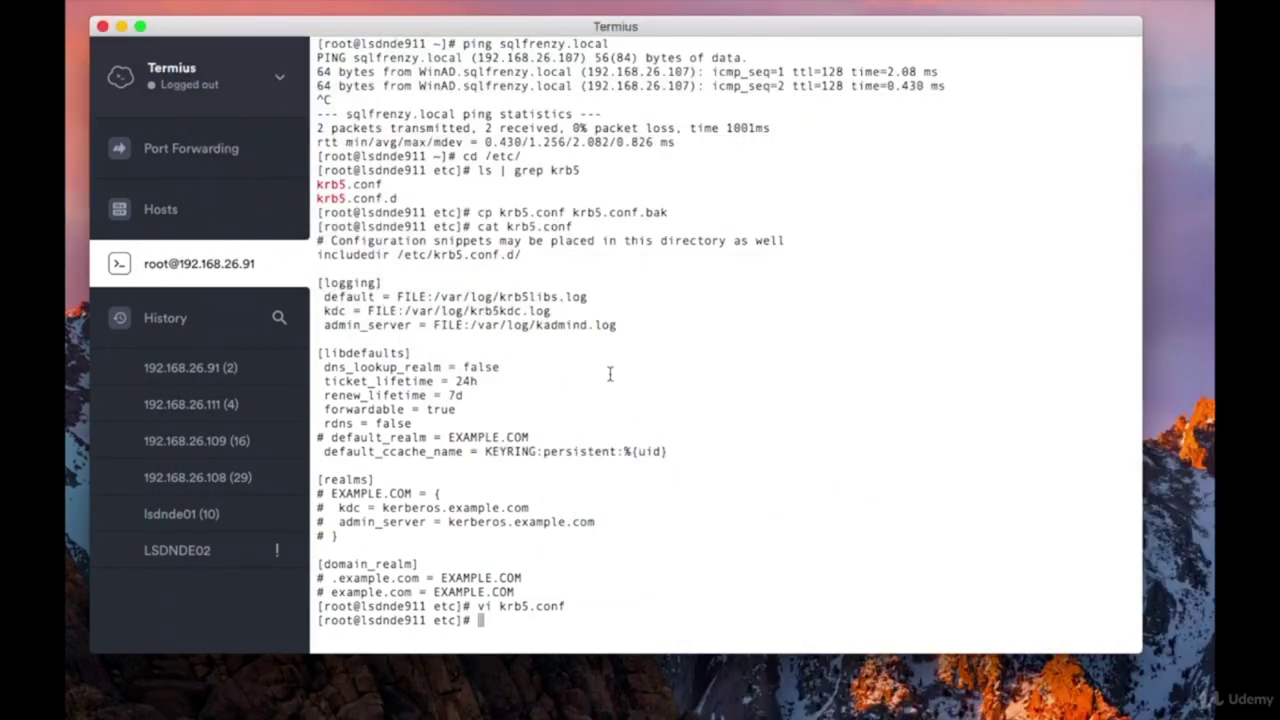
{"action": "type", "text": "kinit sqlonlinux@SQLFREN"}
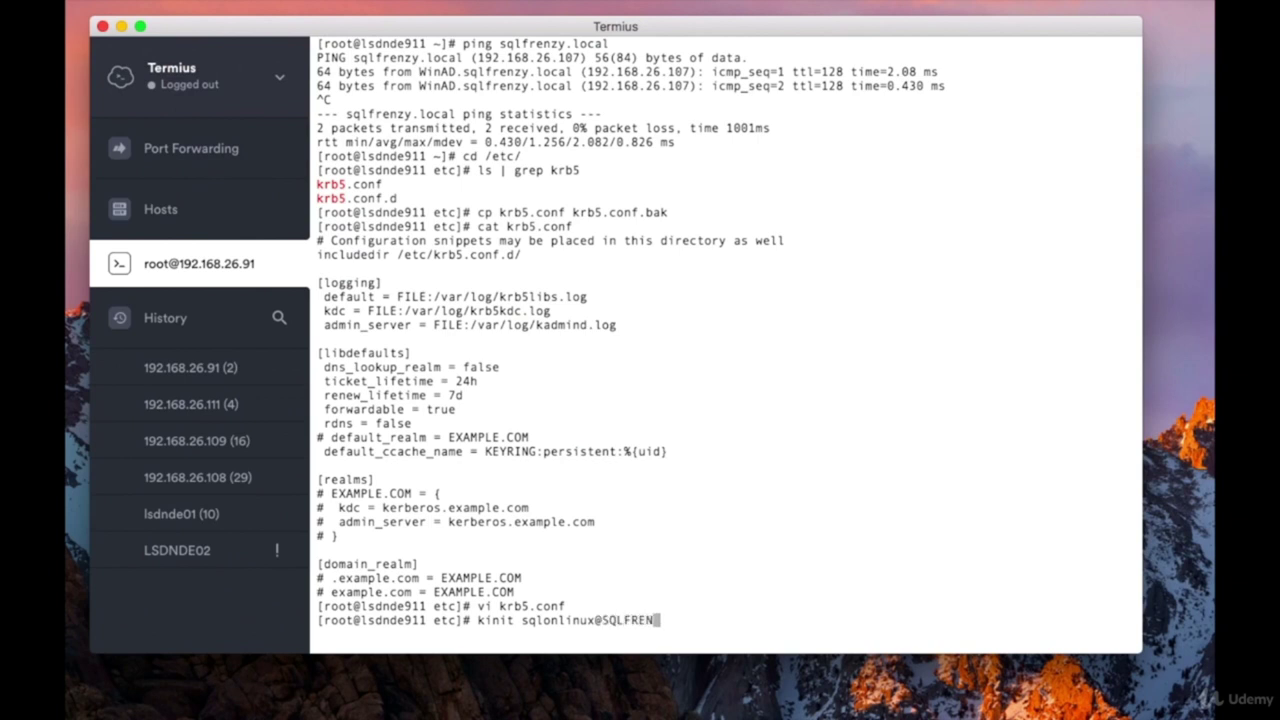
{"action": "type", "text": "ZY.LOCAL"}
{"action": "key", "text": "Return"}
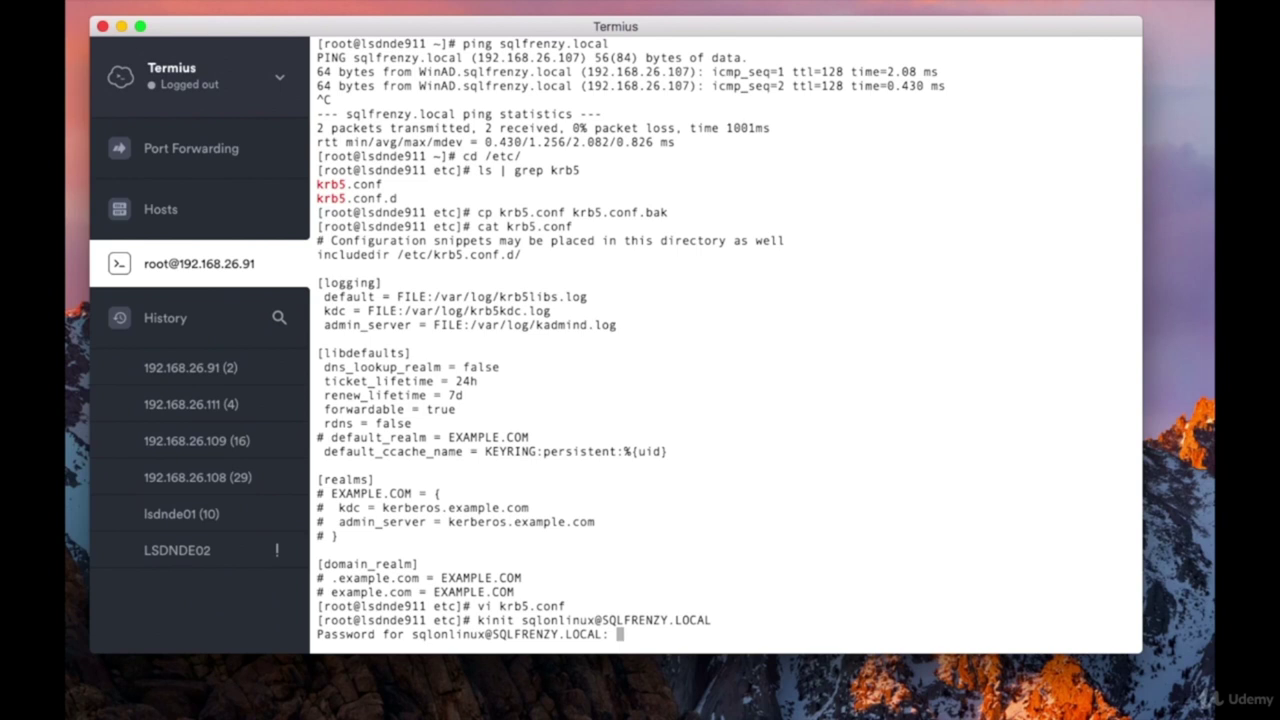
{"action": "key", "text": "Return"}
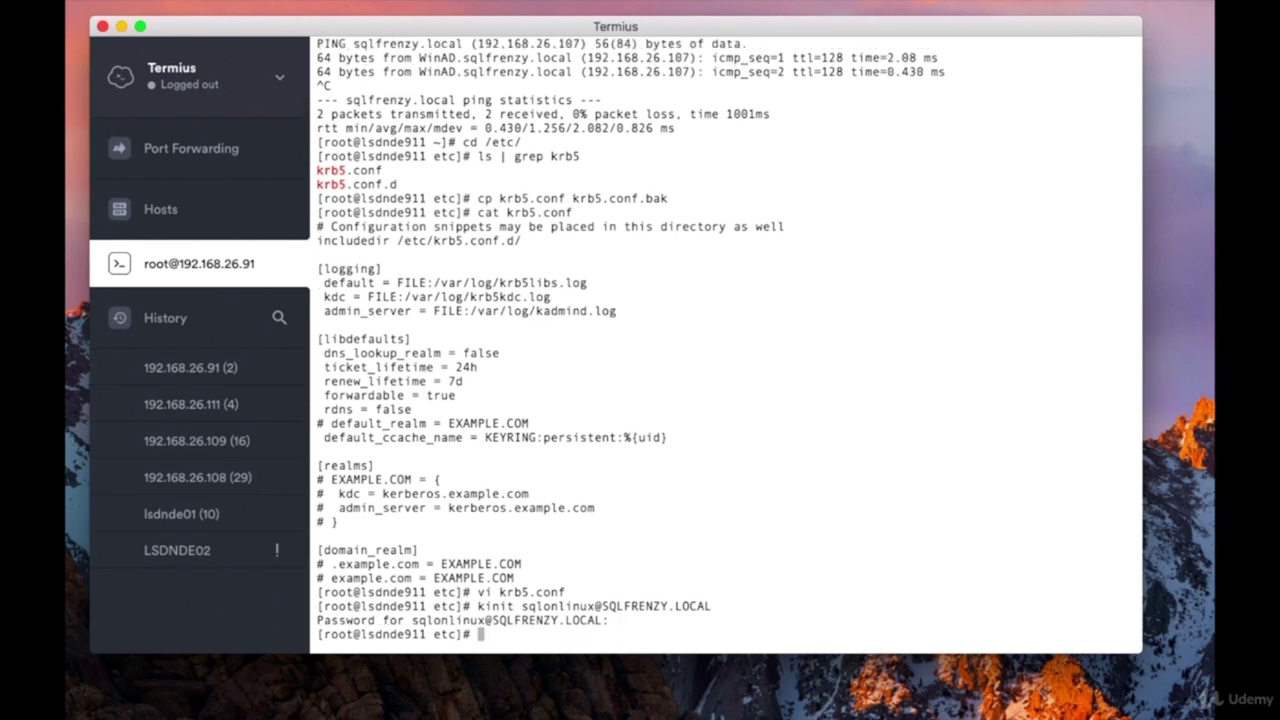
{"action": "type", "text": "klist"}
{"action": "key", "text": "Return"}
{"action": "key", "text": "ctrl+l"}
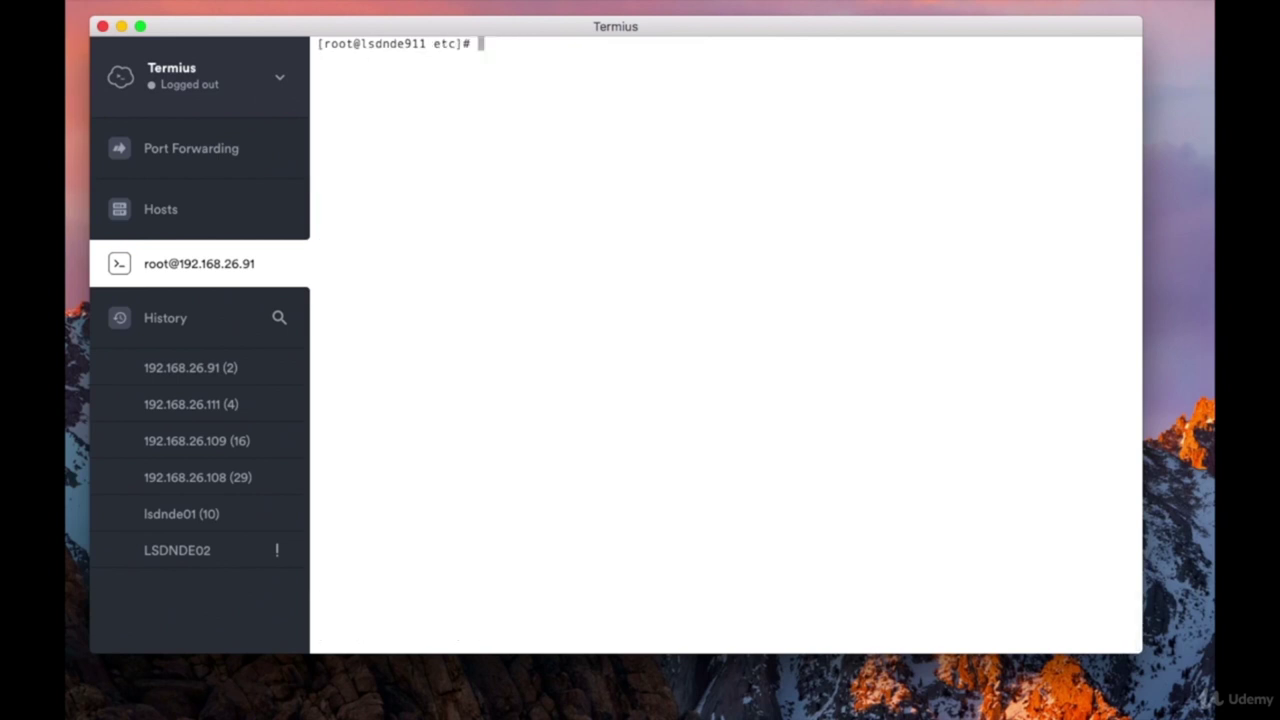
{"action": "type", "text": "realm"}
{"action": "key", "text": "BackSpace"}
{"action": "key", "text": "BackSpace"}
{"action": "key", "text": "BackSpace"}
{"action": "key", "text": "BackSpace"}
{"action": "key", "text": "BackSpace"}
{"action": "left_click", "coordinate": [870, 716]}
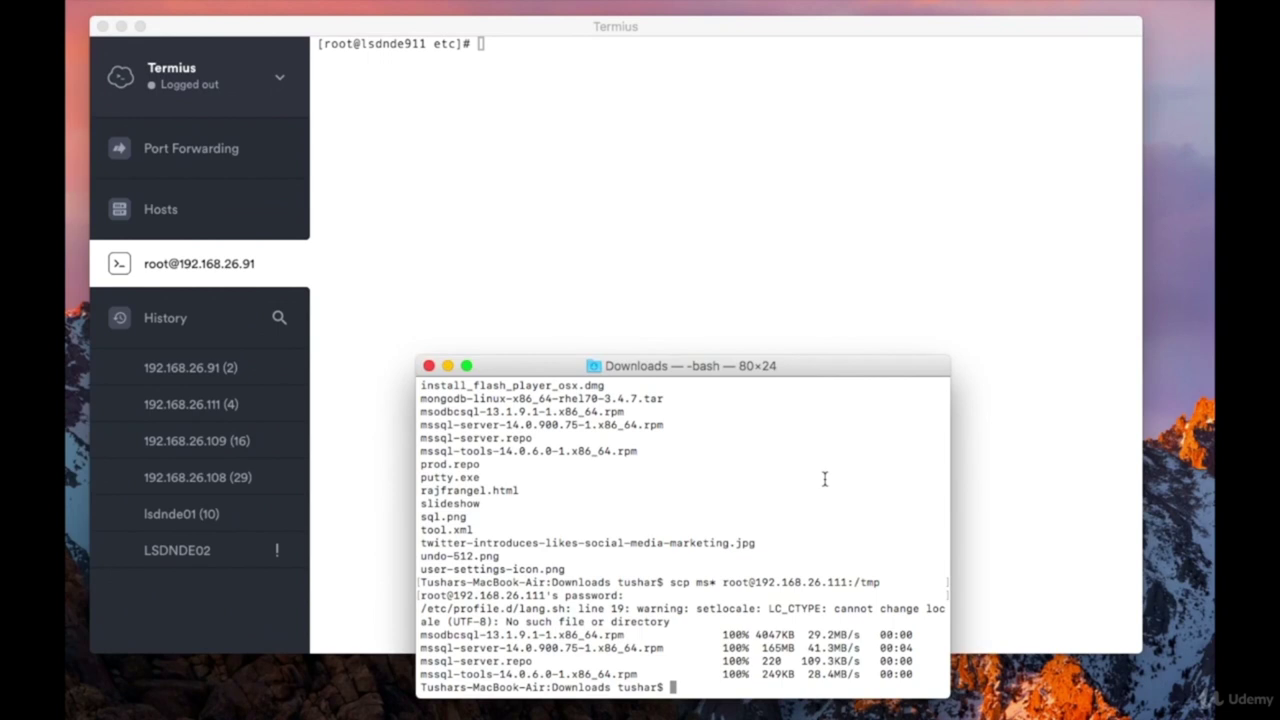
{"action": "key", "text": "super+k"}
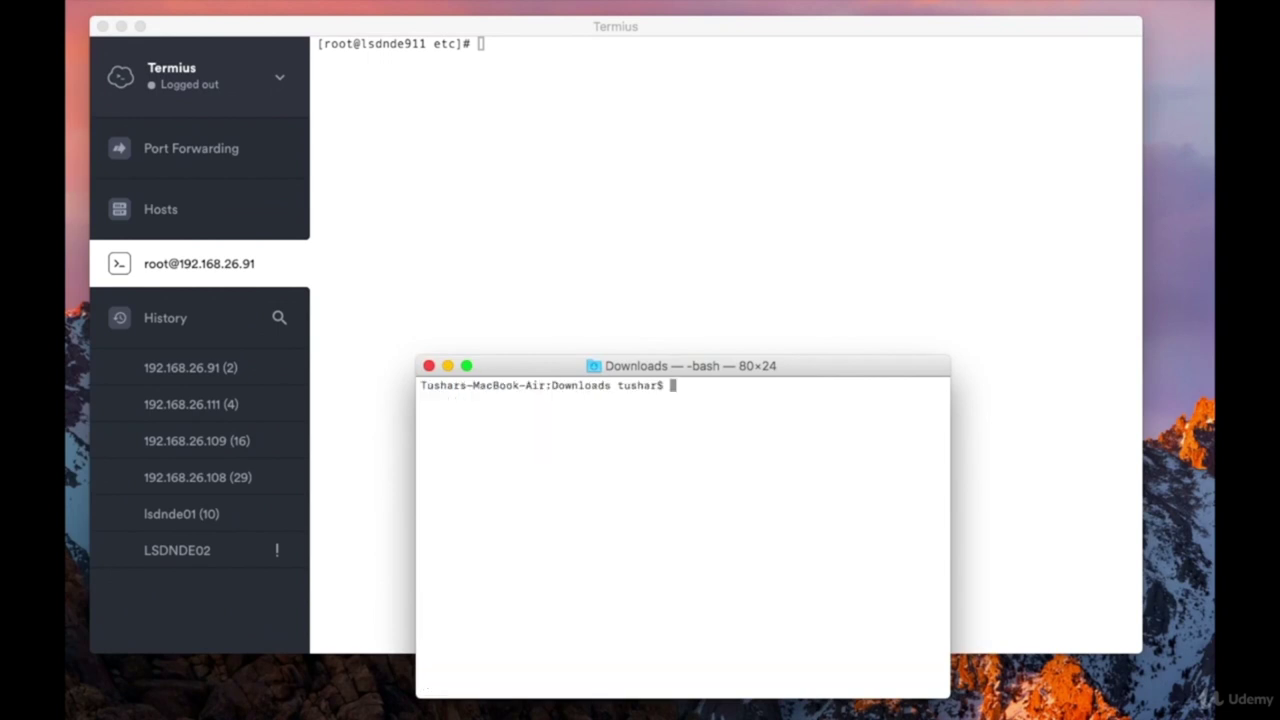
{"action": "type", "text": "ls | grep ms"}
{"action": "key", "text": "Return"}
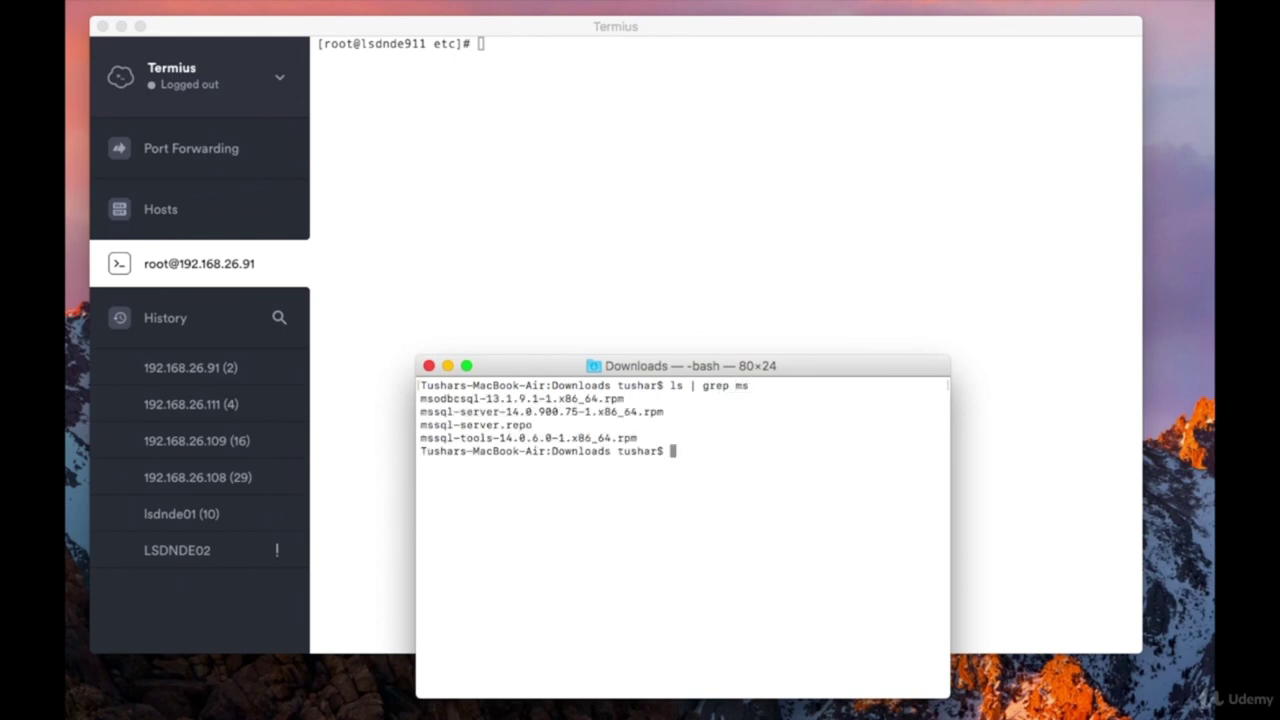
{"action": "type", "text": "scp ms*"}
{"action": "type", "text": "root@192.168."}
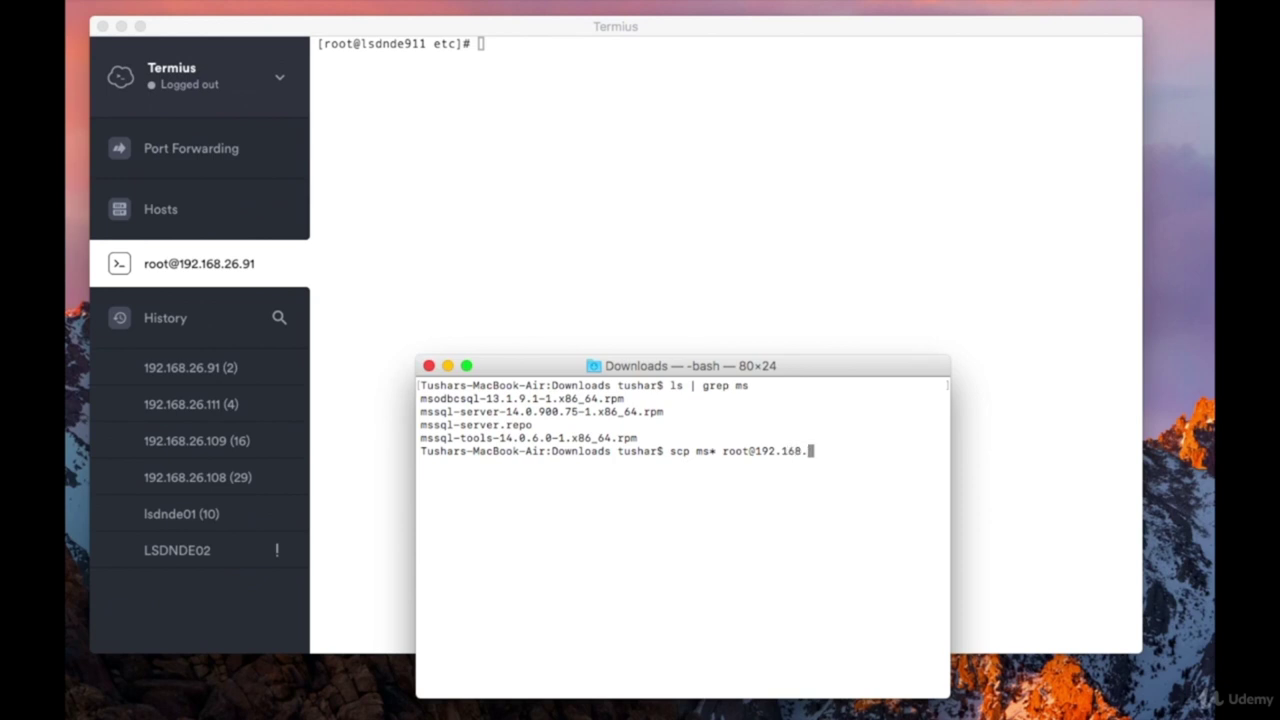
{"action": "type", "text": "26.91:/tmp"}
{"action": "key", "text": "Return"}
{"action": "type", "text": "yes"}
{"action": "key", "text": "Return"}
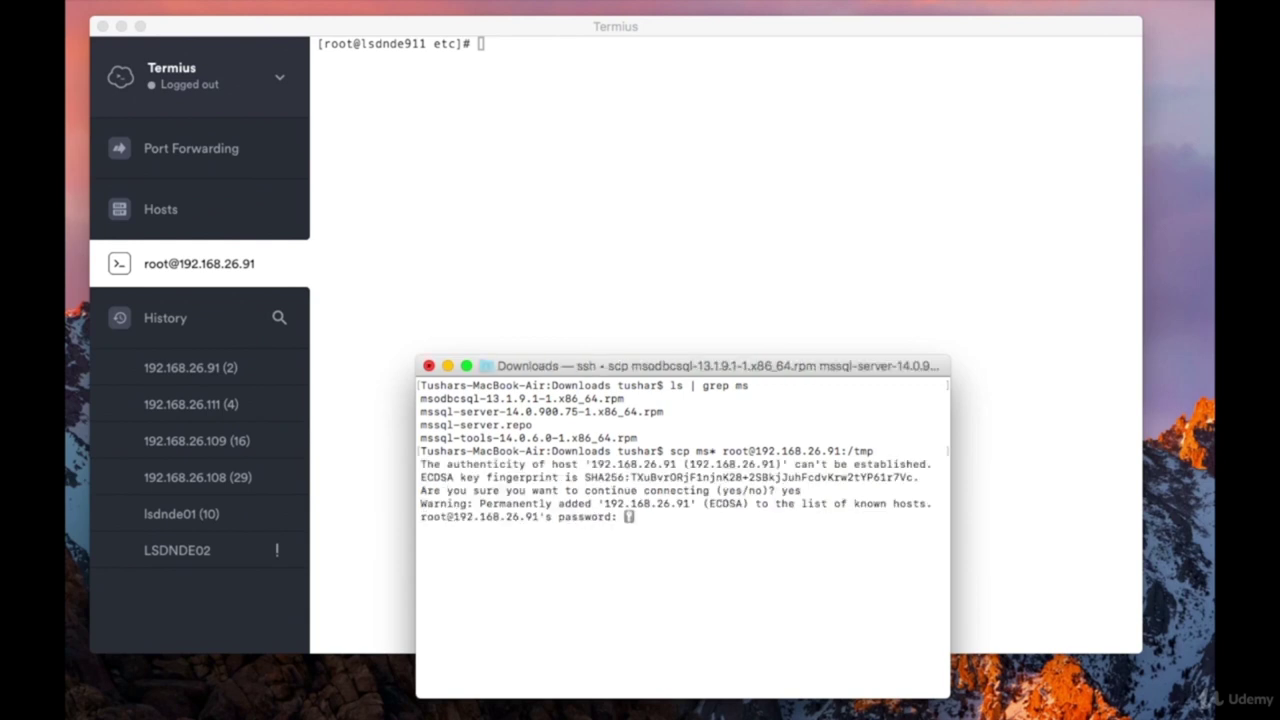
{"action": "key", "text": "Return"}
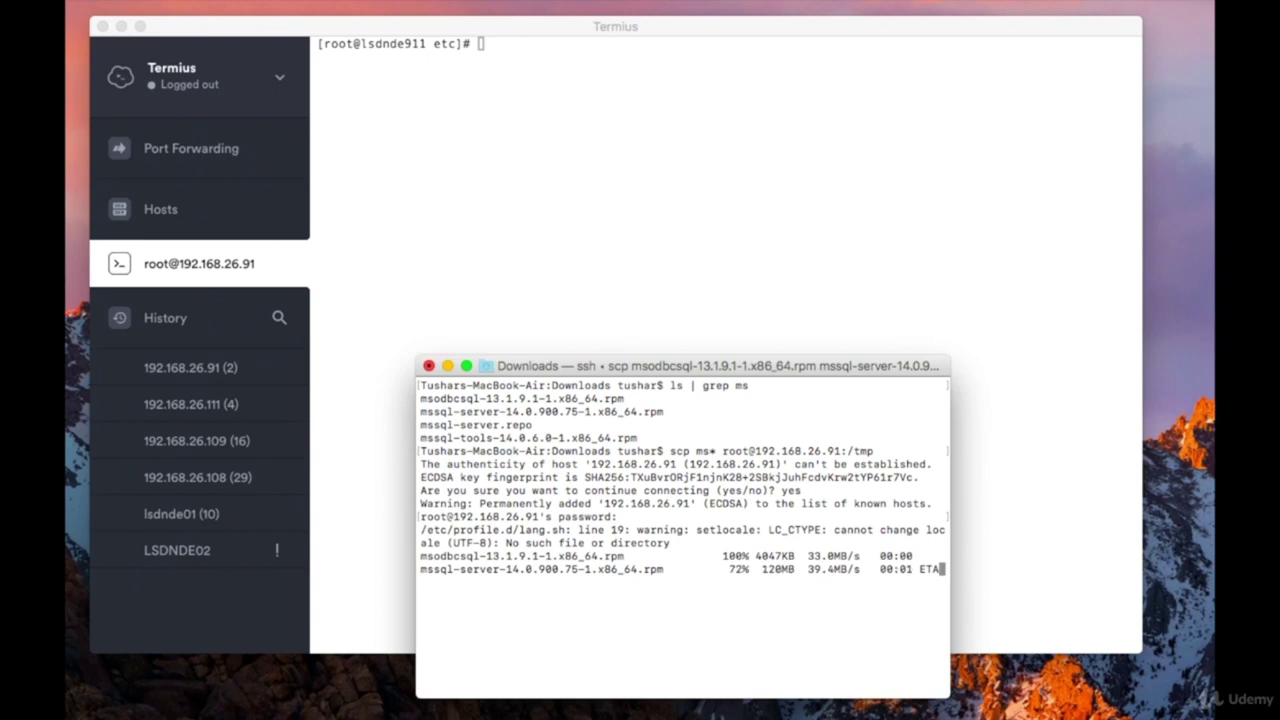
{"action": "left_click", "coordinate": [736, 255]}
Step: In /tmp, list the copied packages, then begin a yum install of the mssql-server package
{"action": "type", "text": "cd /tmp/"}
{"action": "key", "text": "Return"}
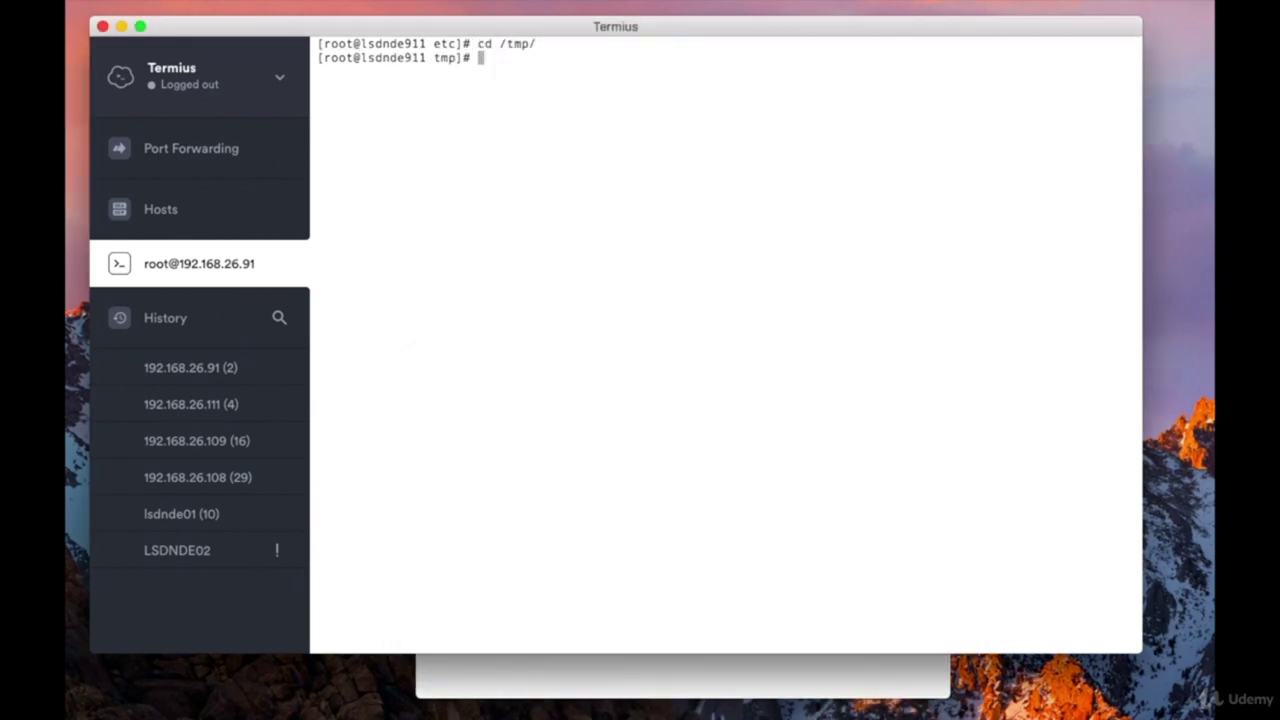
{"action": "type", "text": "ls"}
{"action": "key", "text": "Return"}
{"action": "type", "text": "ll"}
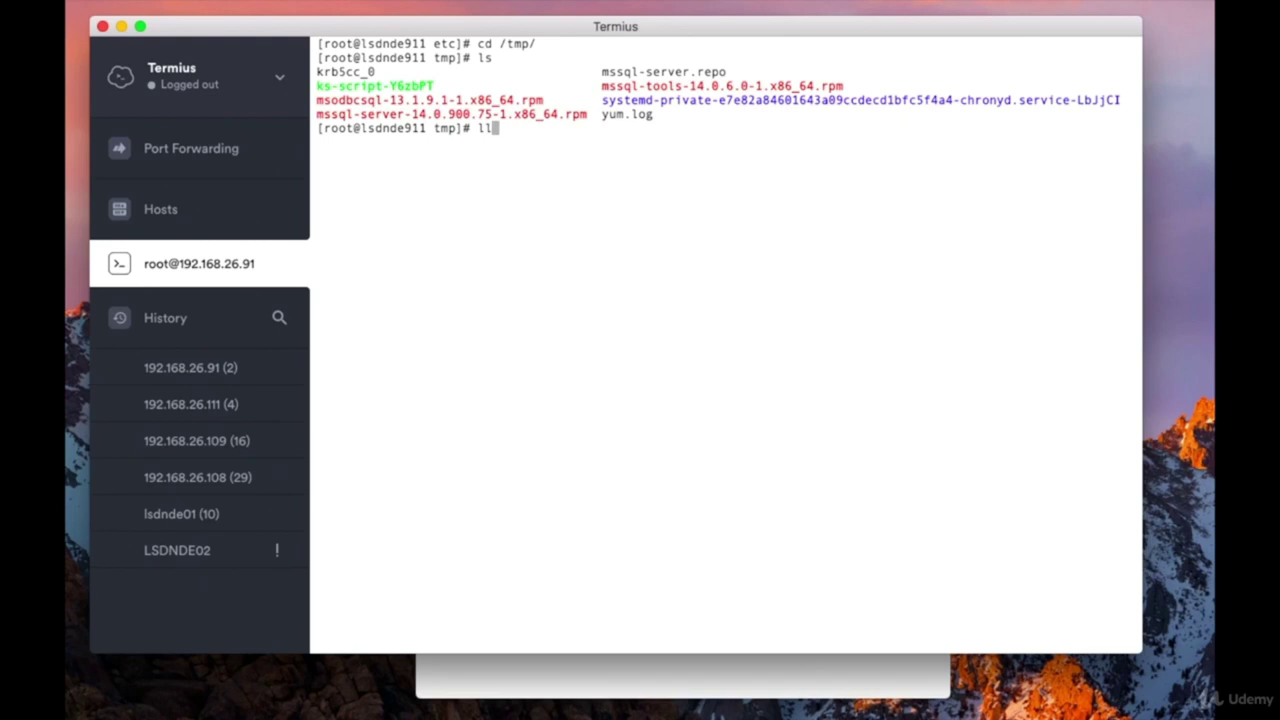
{"action": "key", "text": "Return"}
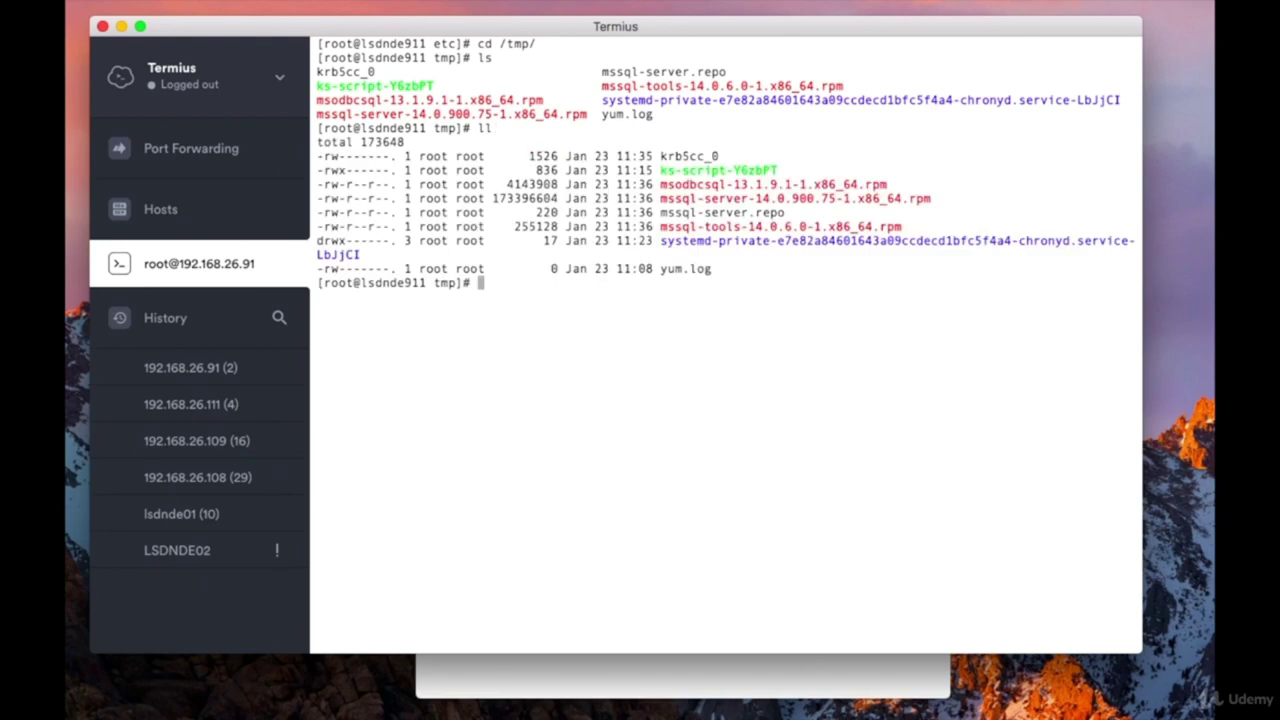
{"action": "key", "text": "ctrl+l"}
{"action": "type", "text": "y"}
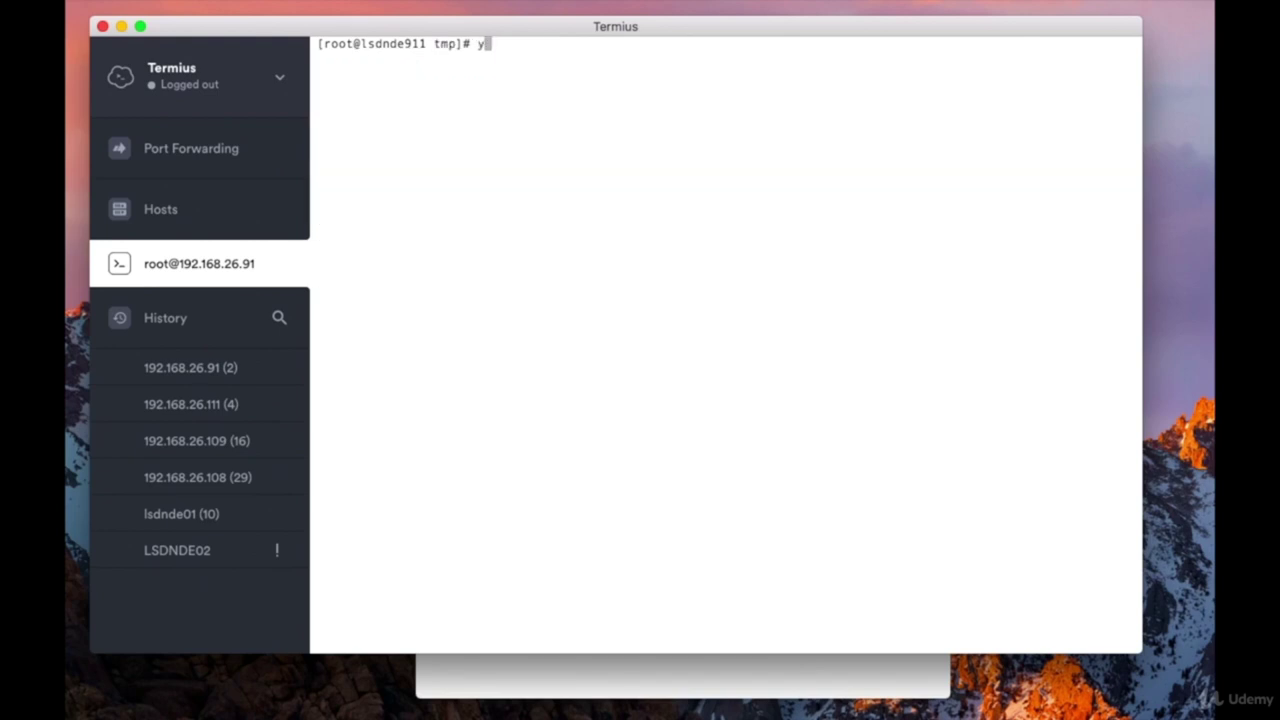
{"action": "type", "text": "um install mssql-server"}
{"action": "key", "text": "Tab"}
Step: Install mssql-server-14.0.900.75-1.x86_64.rpm with its bzip2 and gdb dependencies using yum
{"action": "key", "text": "Return"}
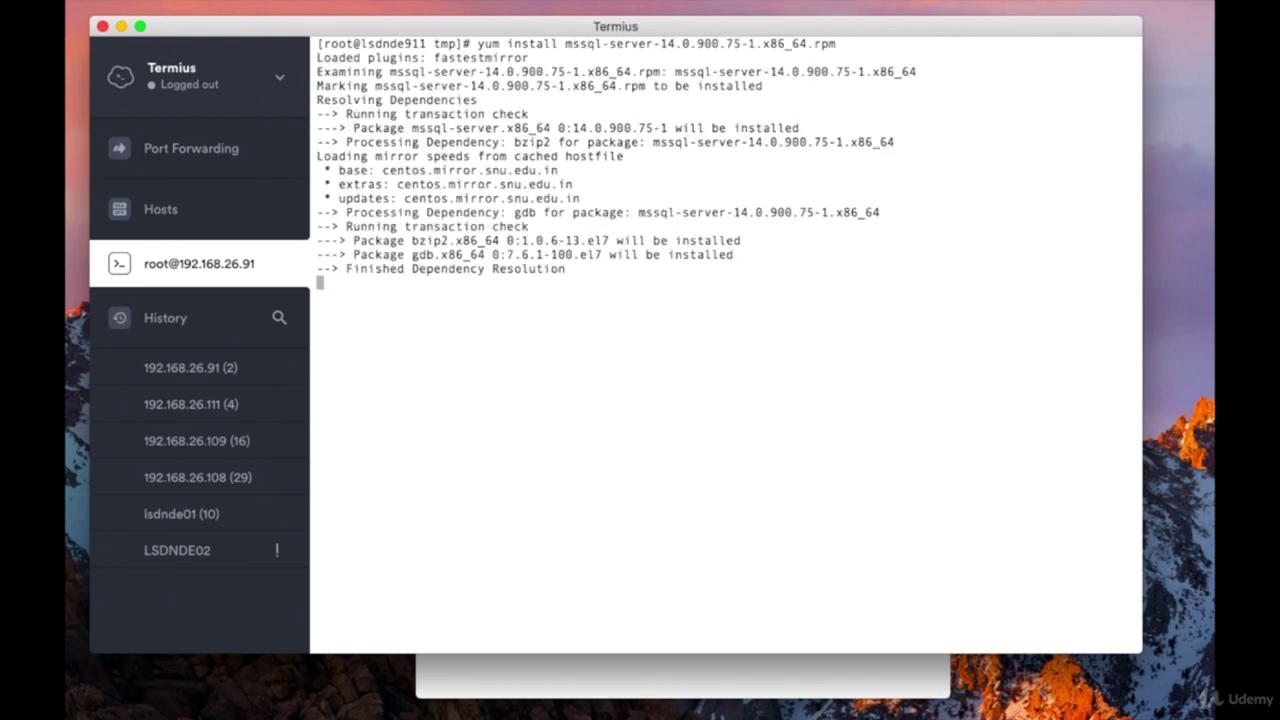
{"action": "type", "text": "y"}
{"action": "key", "text": "Return"}
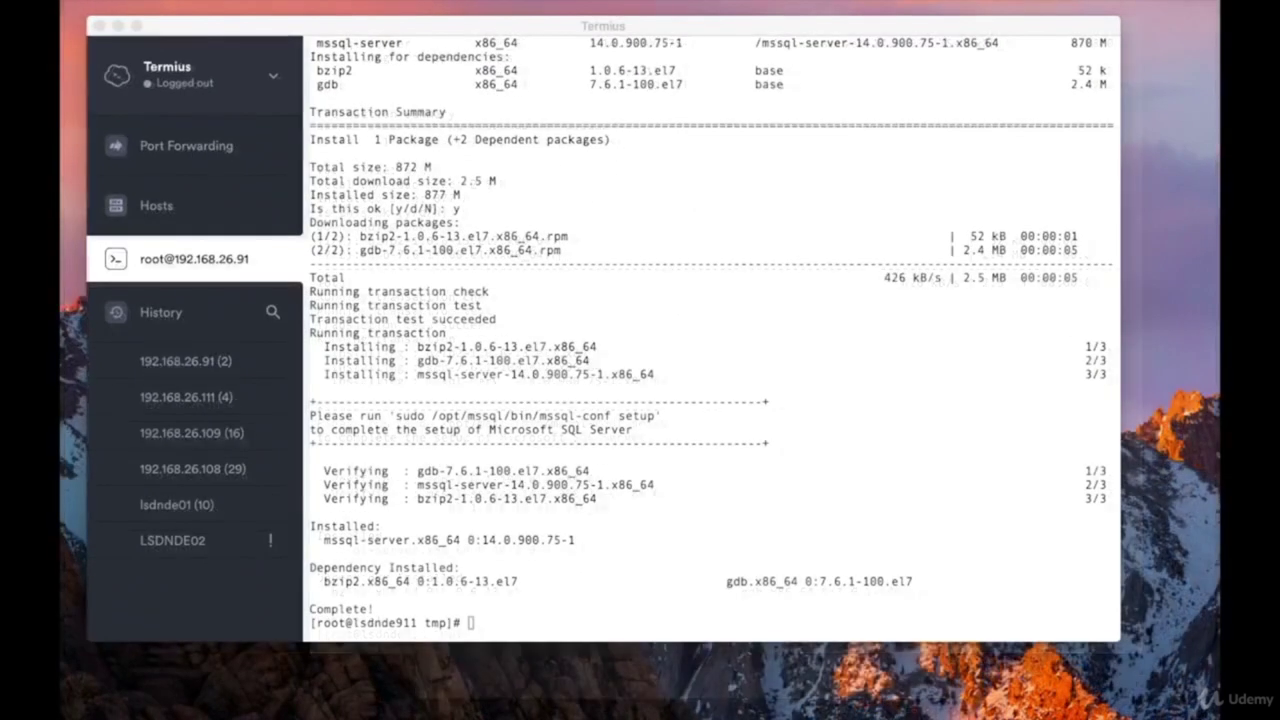
Step: Copy the /opt/mssql/bin/mssql-conf setup command from the output to the prompt
{"action": "left_click", "coordinate": [876, 469]}
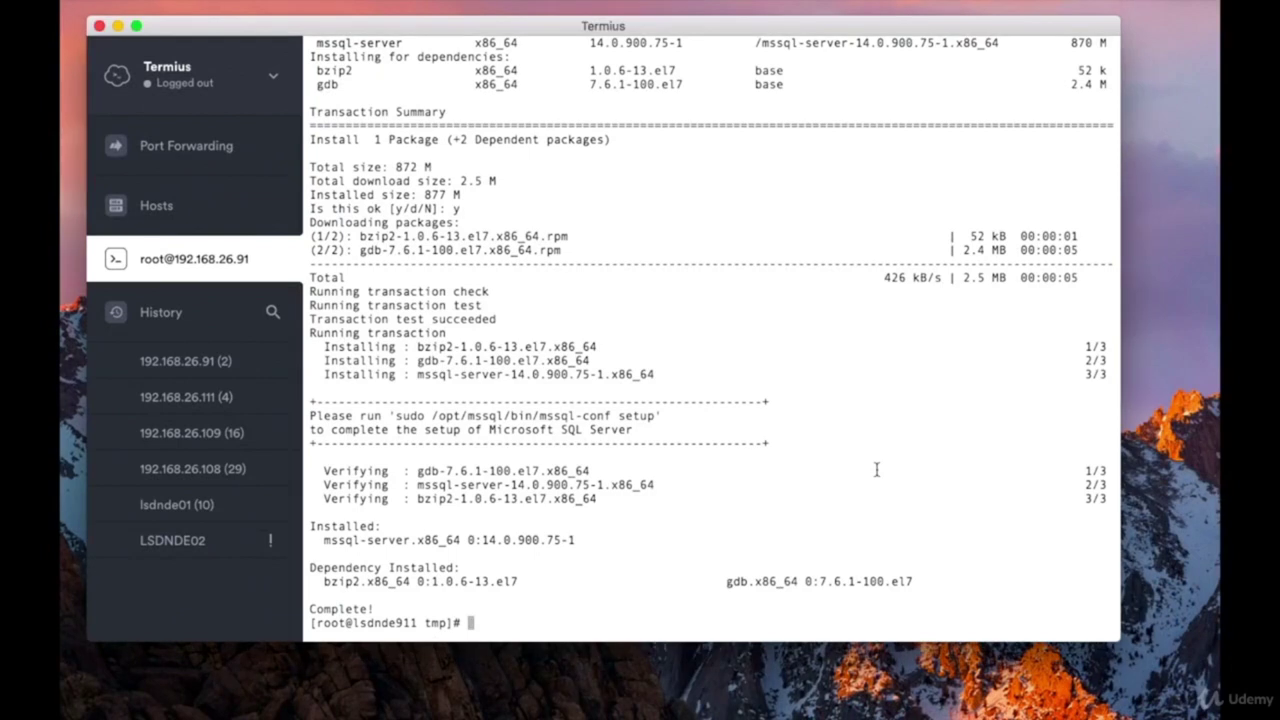
{"action": "left_click_drag", "start_coordinate": [432, 415], "coordinate": [657, 421]}
{"action": "type", "text": "/opt/mssql/bin/mssql-conf setup"}
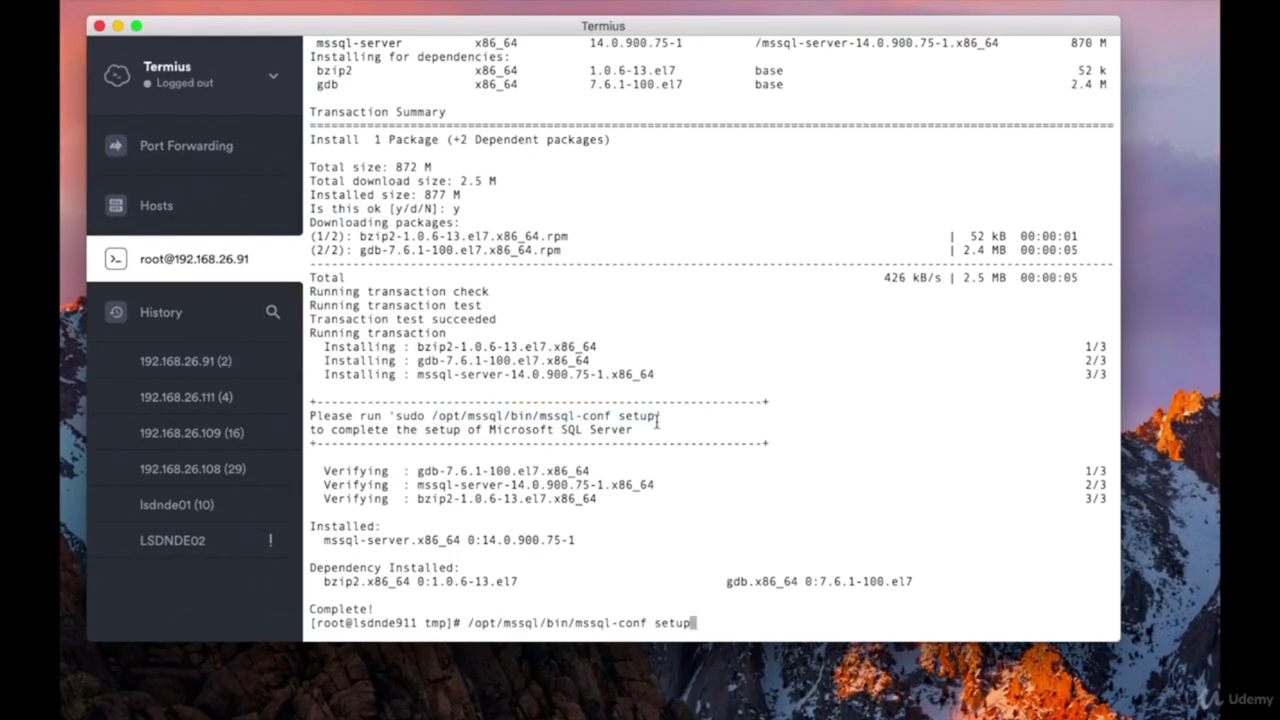
Step: Run mssql-conf setup: accept the licence, pick Developer edition (2), and set the sa password
{"action": "key", "text": "Return"}
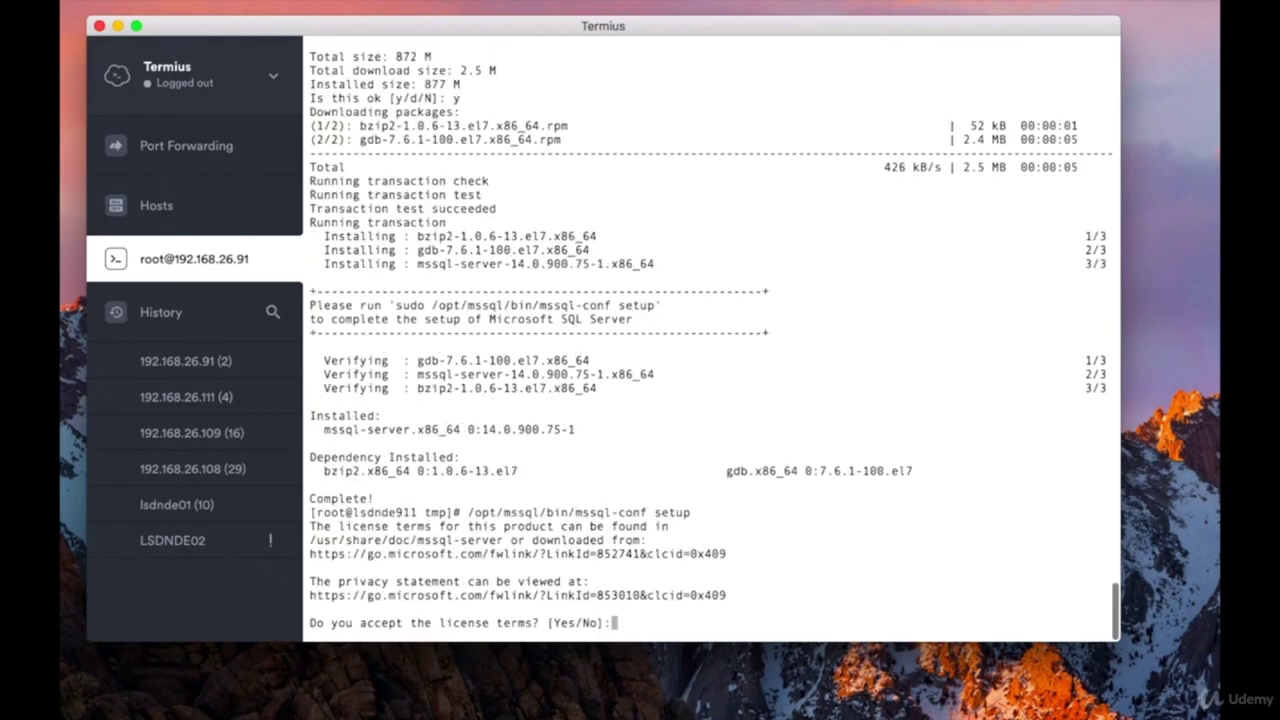
{"action": "type", "text": "Yes"}
{"action": "key", "text": "Return"}
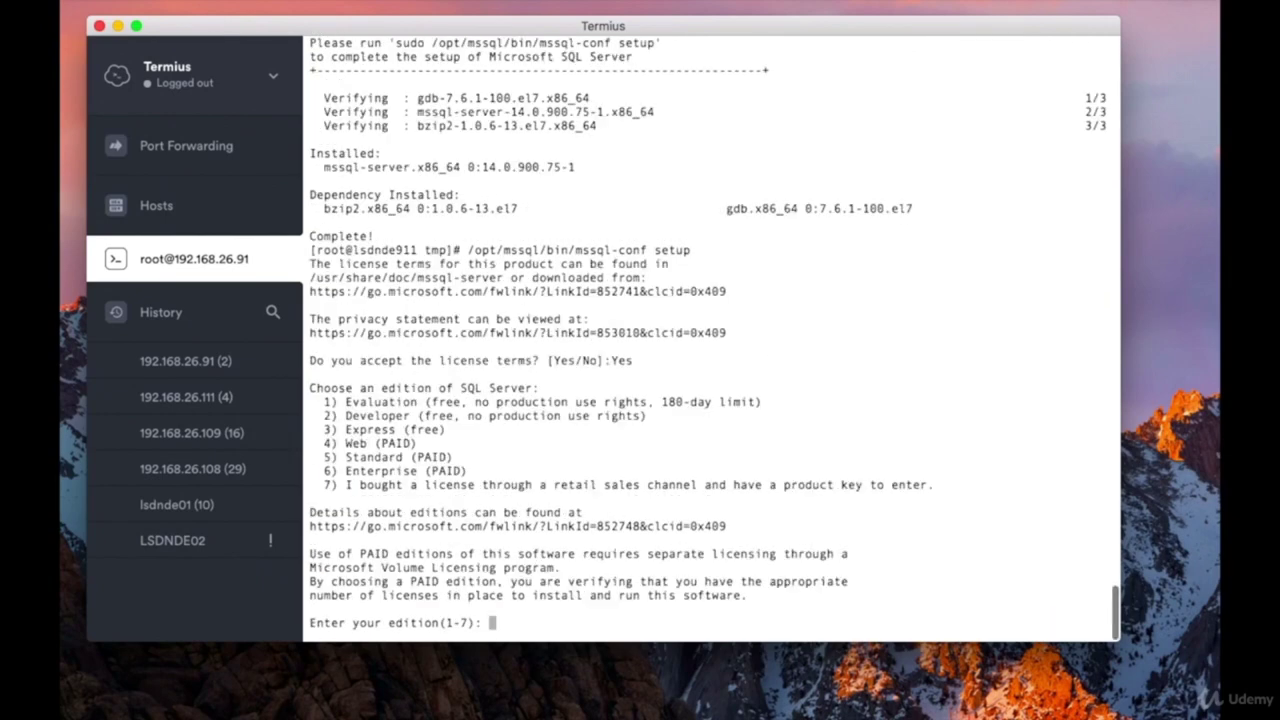
{"action": "type", "text": "2"}
{"action": "key", "text": "Return"}
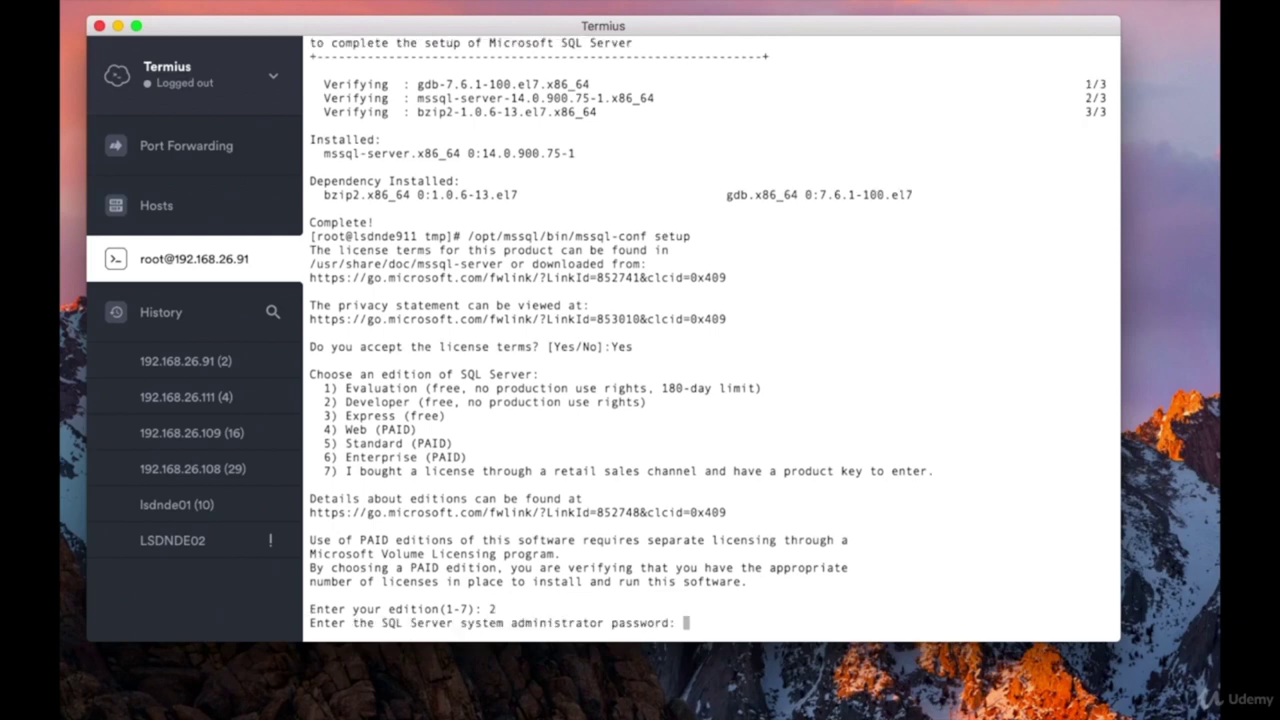
{"action": "key", "text": "Return"}
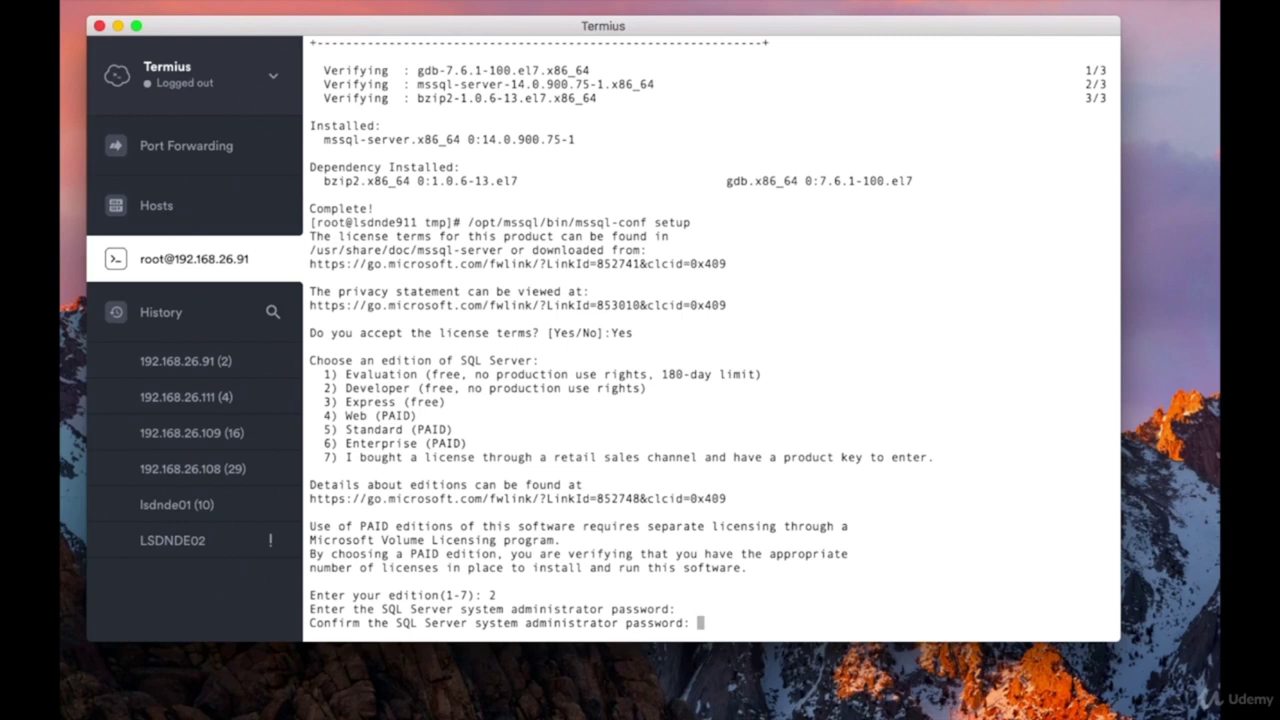
{"action": "key", "text": "Return"}
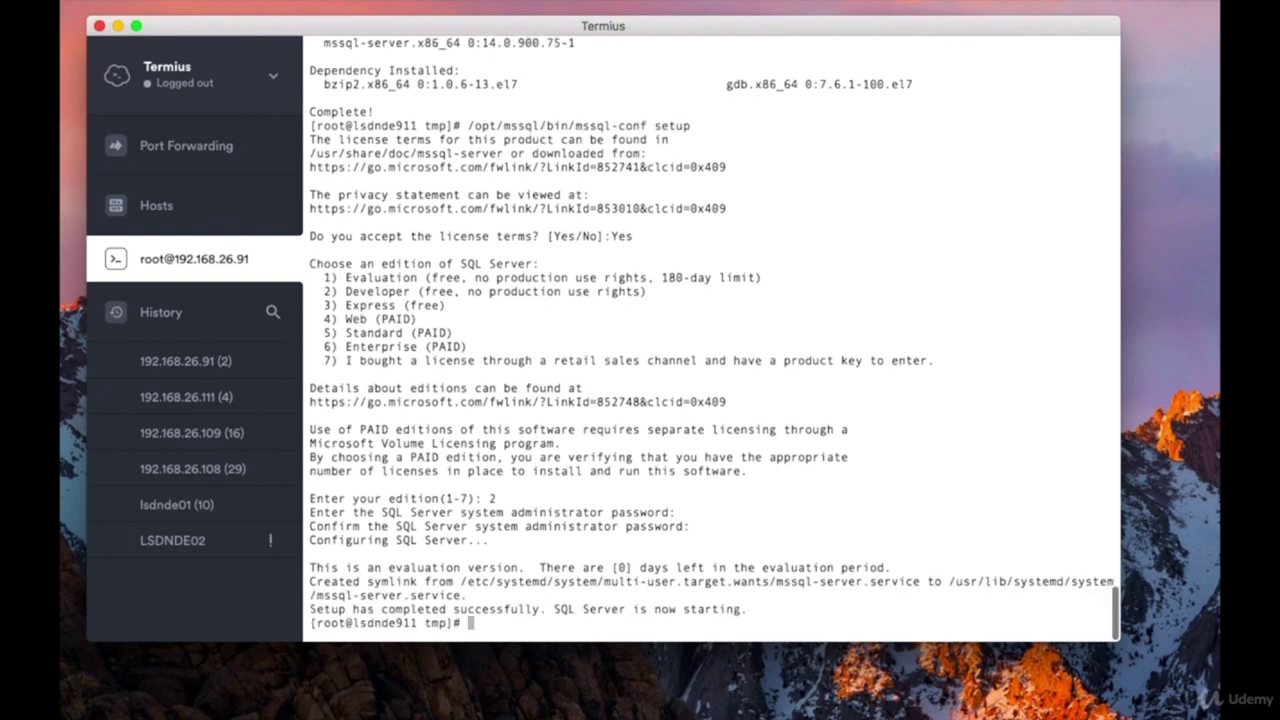
{"action": "type", "text": "systemctl "}
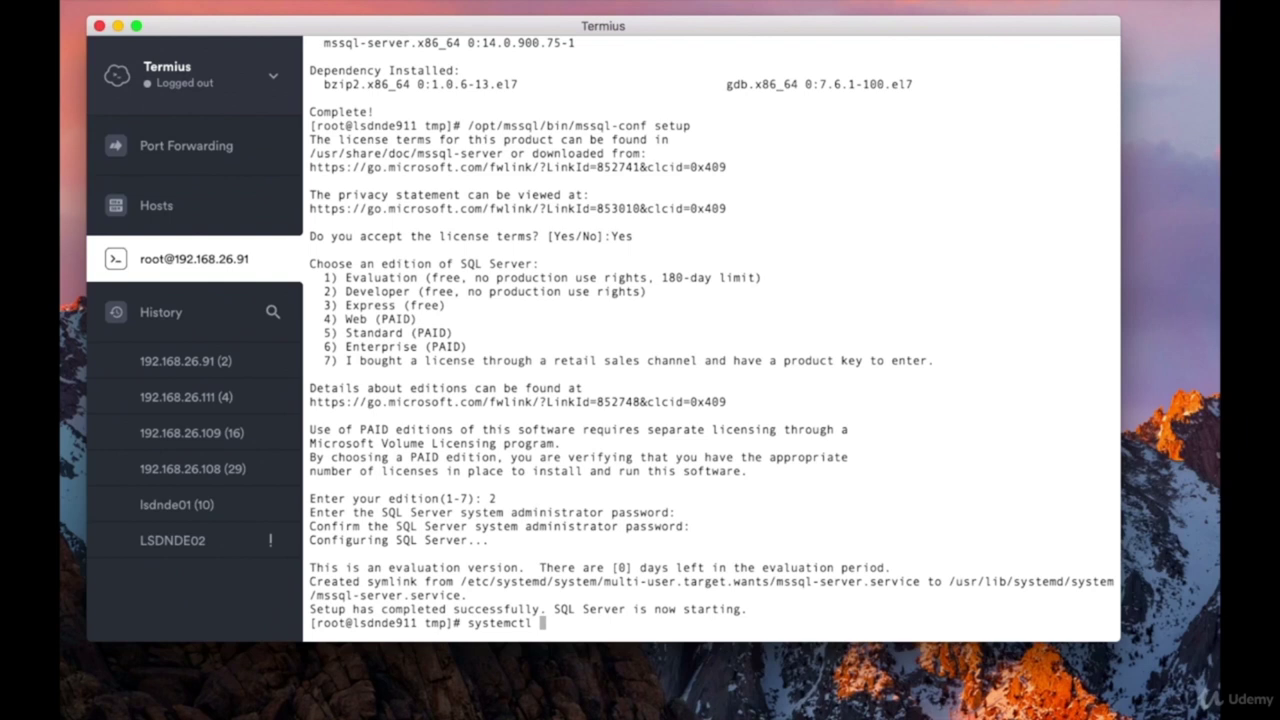
{"action": "type", "text": "status mssql-server"}
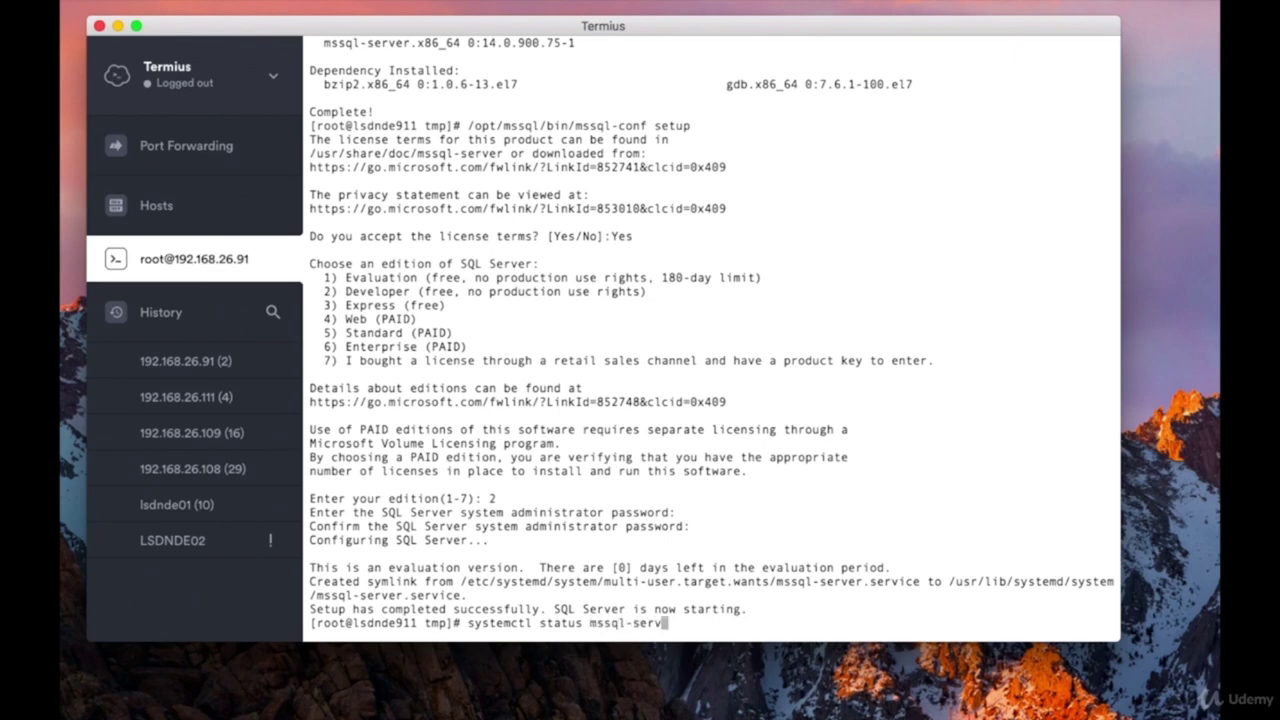
Step: Check that mssql-server is active, then start yum install of msodbcsql-13.1.9.1-1.x86_64.rpm
{"action": "key", "text": "Return"}
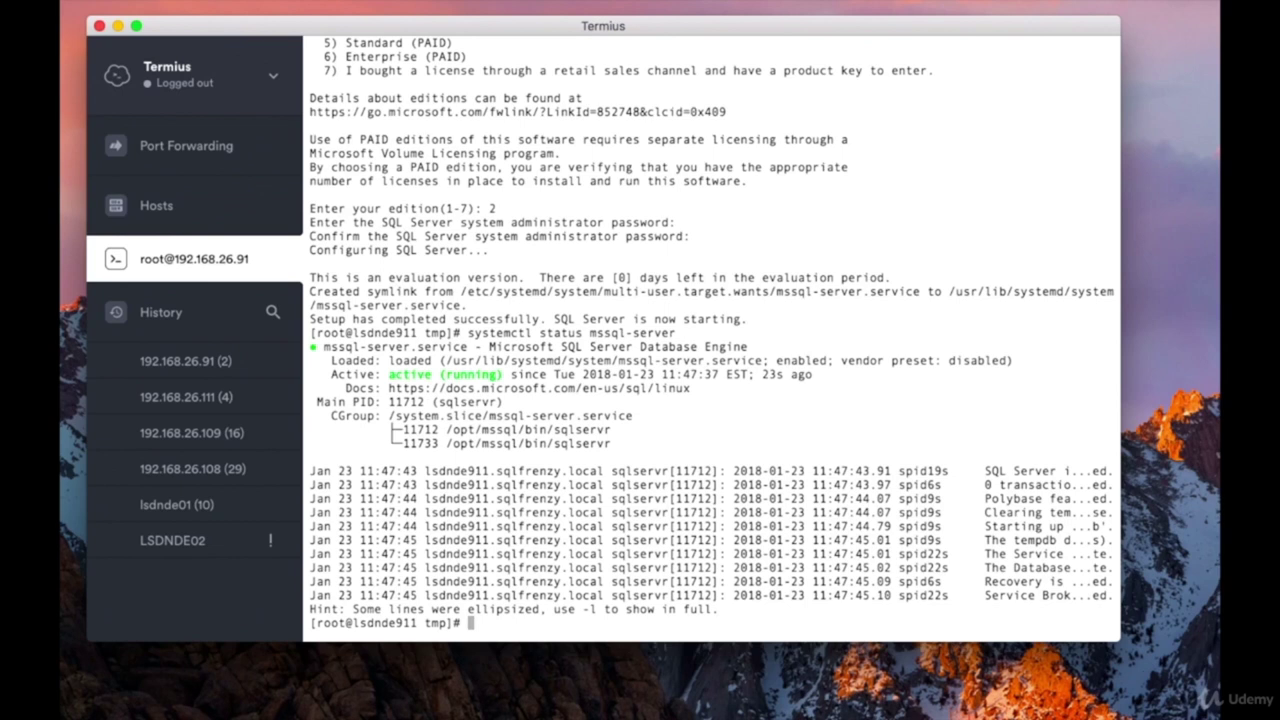
{"action": "type", "text": "yum install msodbcsql-13.1.9.1-1.x86_64.rpm"}
{"action": "key", "text": "Return"}
{"action": "type", "text": "y"}
{"action": "key", "text": "Return"}
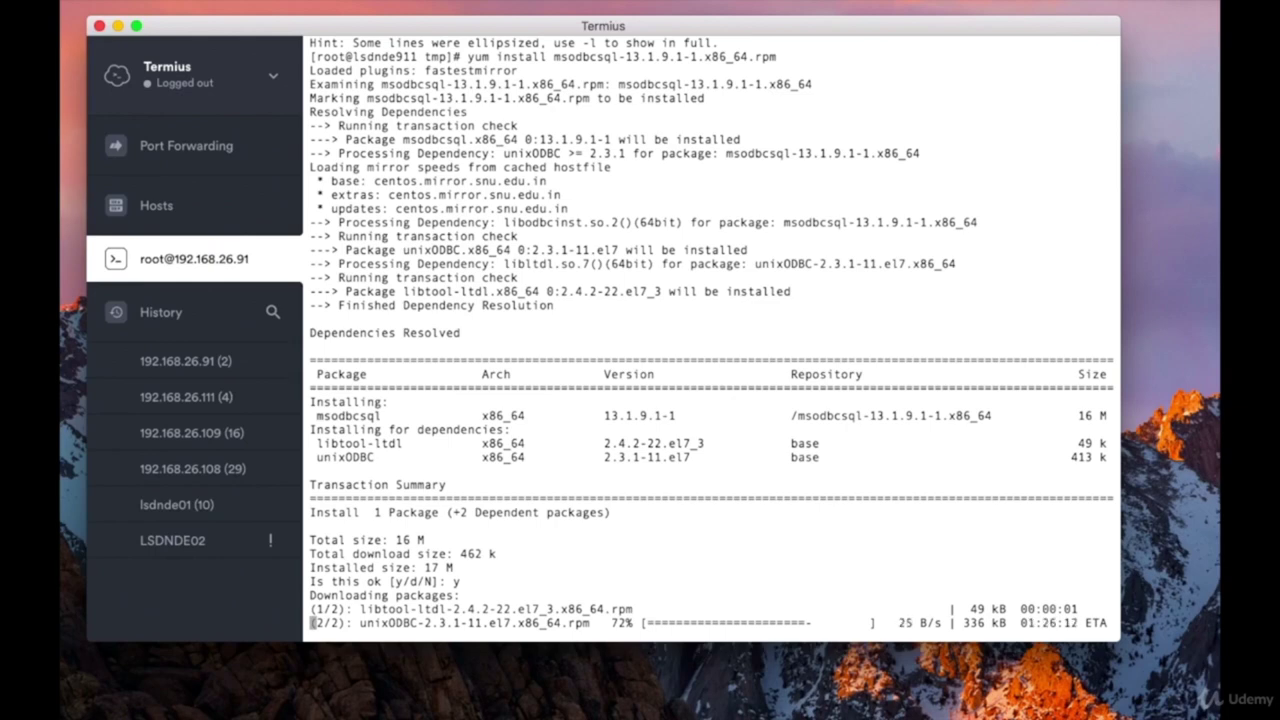
Step: Accept the msodbcsql licence, then install mssql-tools 14.0.6.0-1 and accept its licence
{"action": "type", "text": "YES"}
{"action": "key", "text": "Return"}
{"action": "type", "text": "yum install mssql-"}
{"action": "key", "text": "Tab"}
{"action": "key", "text": "Return"}
{"action": "type", "text": "YES"}
{"action": "key", "text": "Return"}
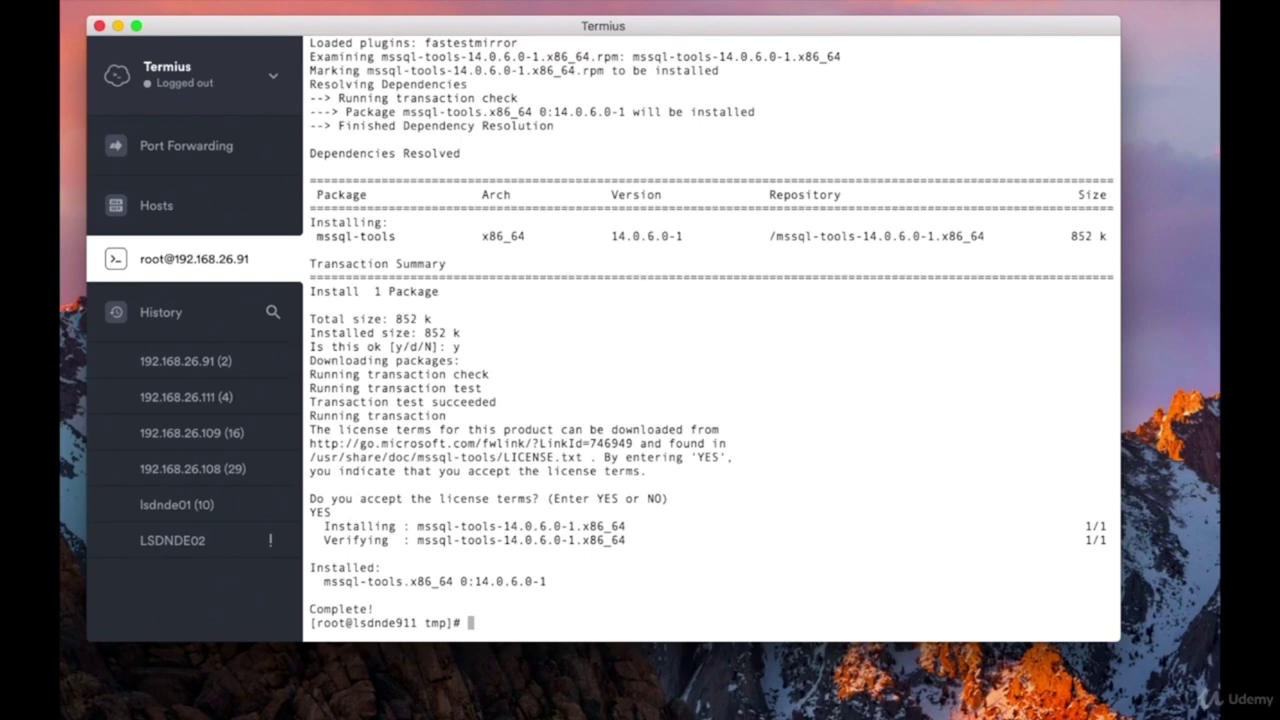
Step: Change into the /opt/mssql-tools/bin directory
{"action": "type", "text": "cd /opt/mssql-"}
{"action": "key", "text": "Tab"}
{"action": "type", "text": "b"}
{"action": "key", "text": "Tab"}
{"action": "key", "text": "Return"}
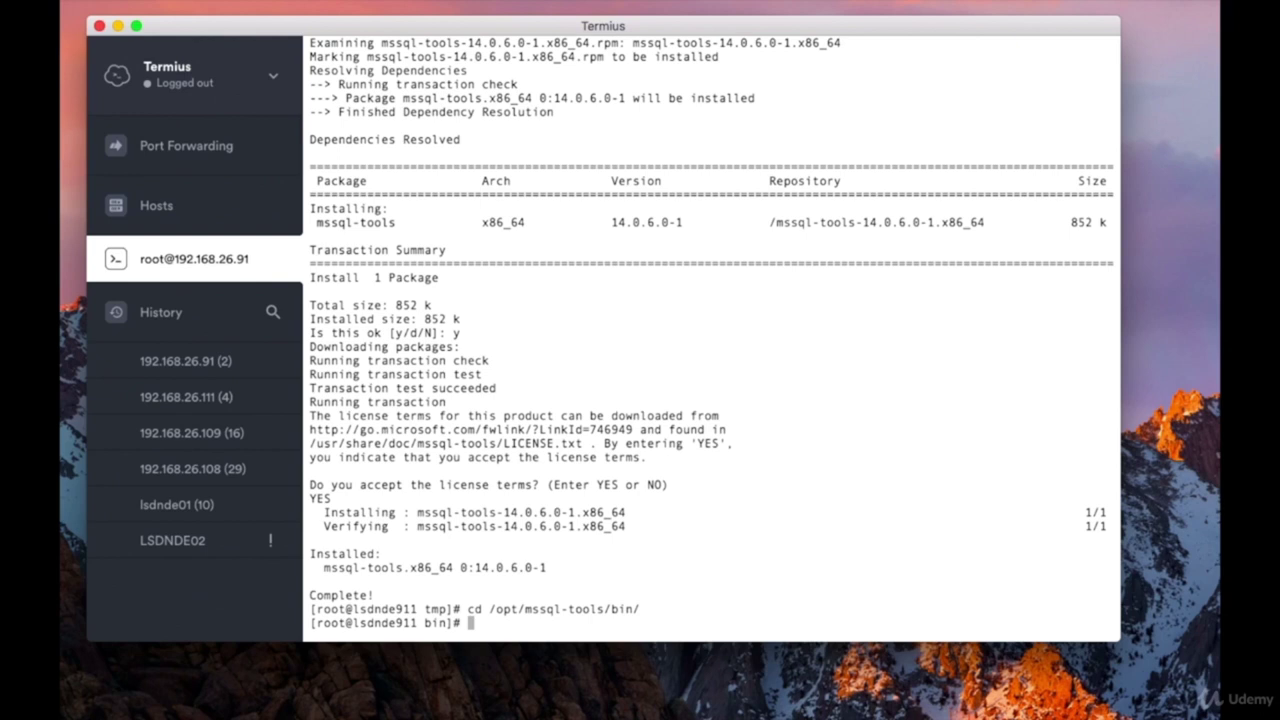
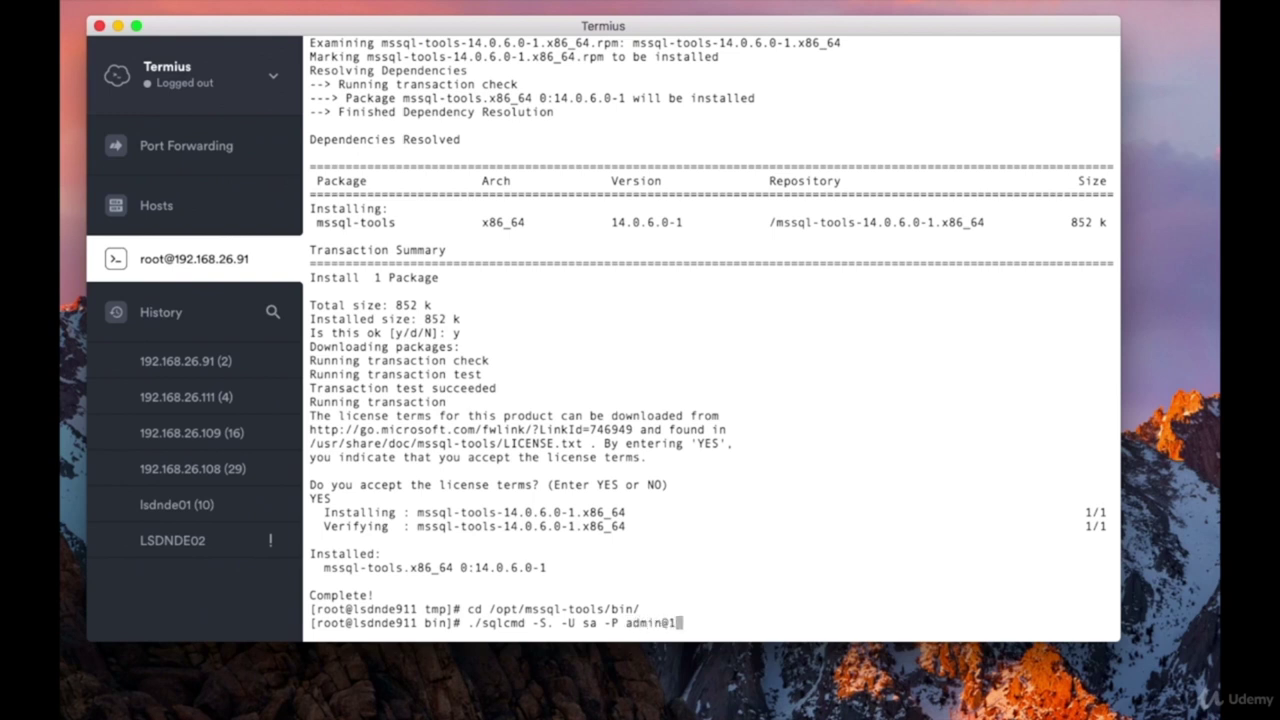
Step: Connect to the local SQL Server with ./sqlcmd -S. as sa, entering the sa password
{"action": "key", "text": "Return"}
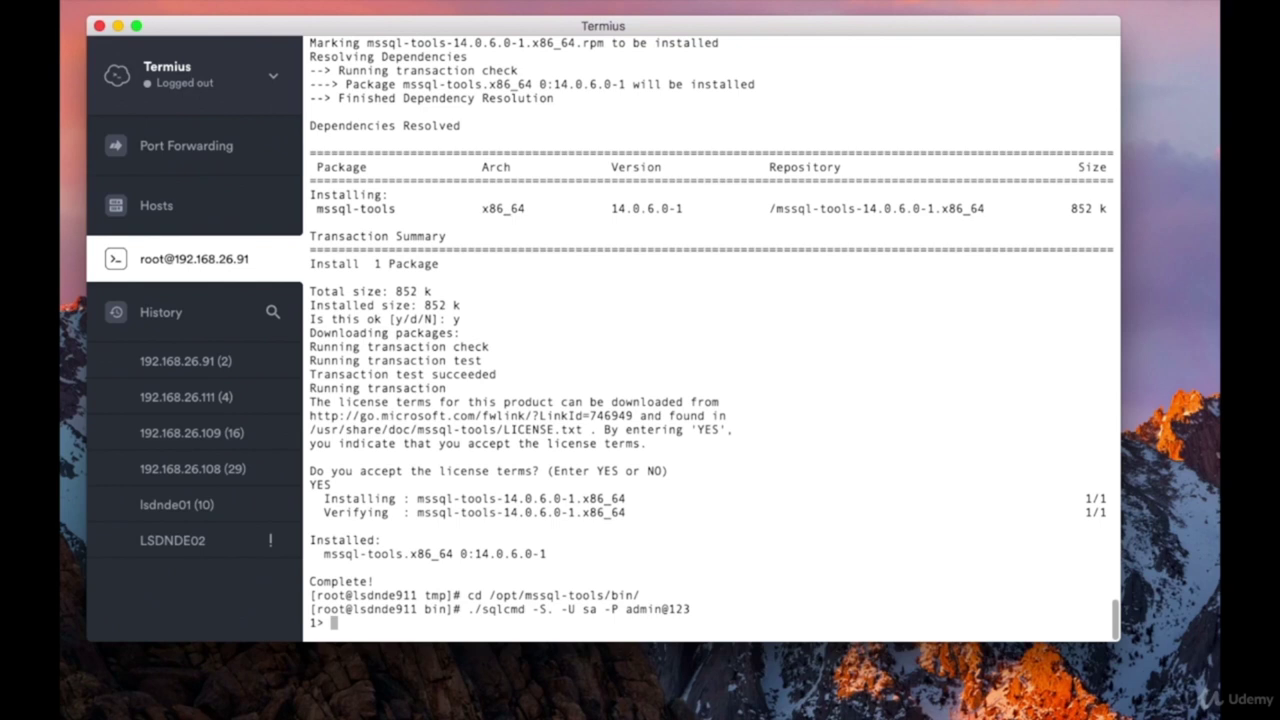
{"action": "type", "text": "select @@version"}
{"action": "key", "text": "Return"}
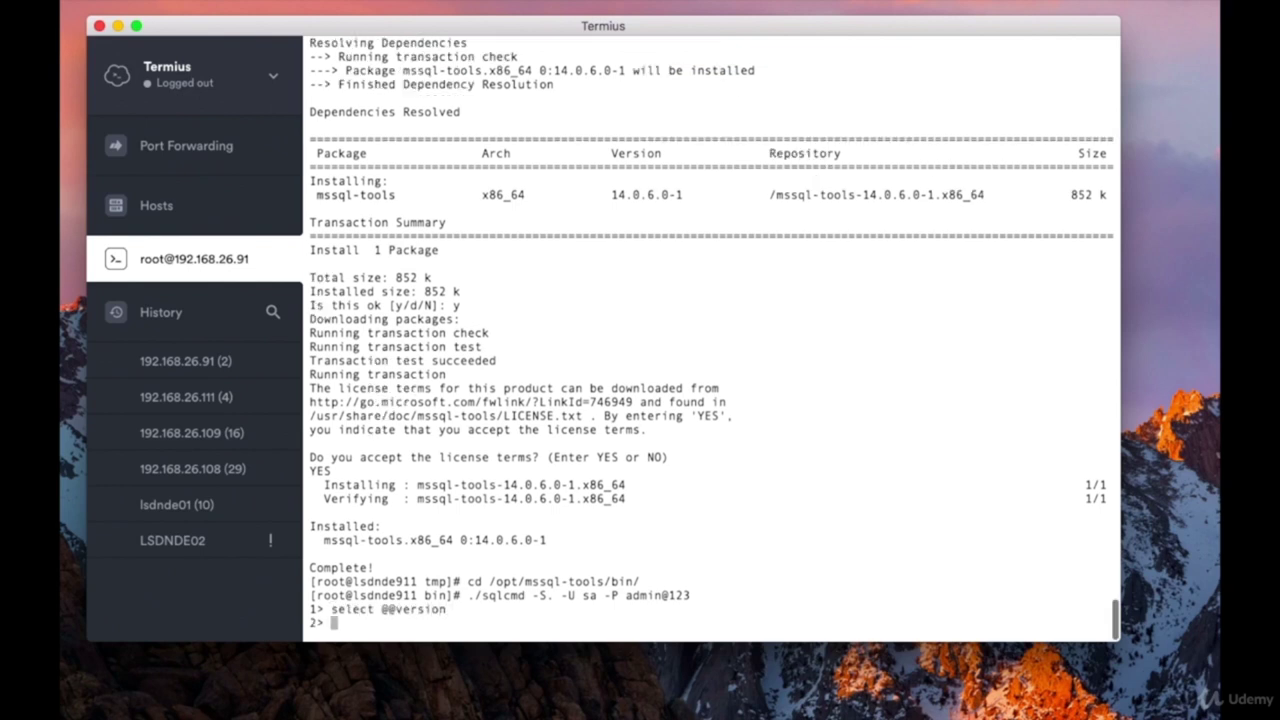
{"action": "type", "text": "go"}
{"action": "key", "text": "Return"}
{"action": "type", "text": "quit"}
{"action": "key", "text": "Return"}
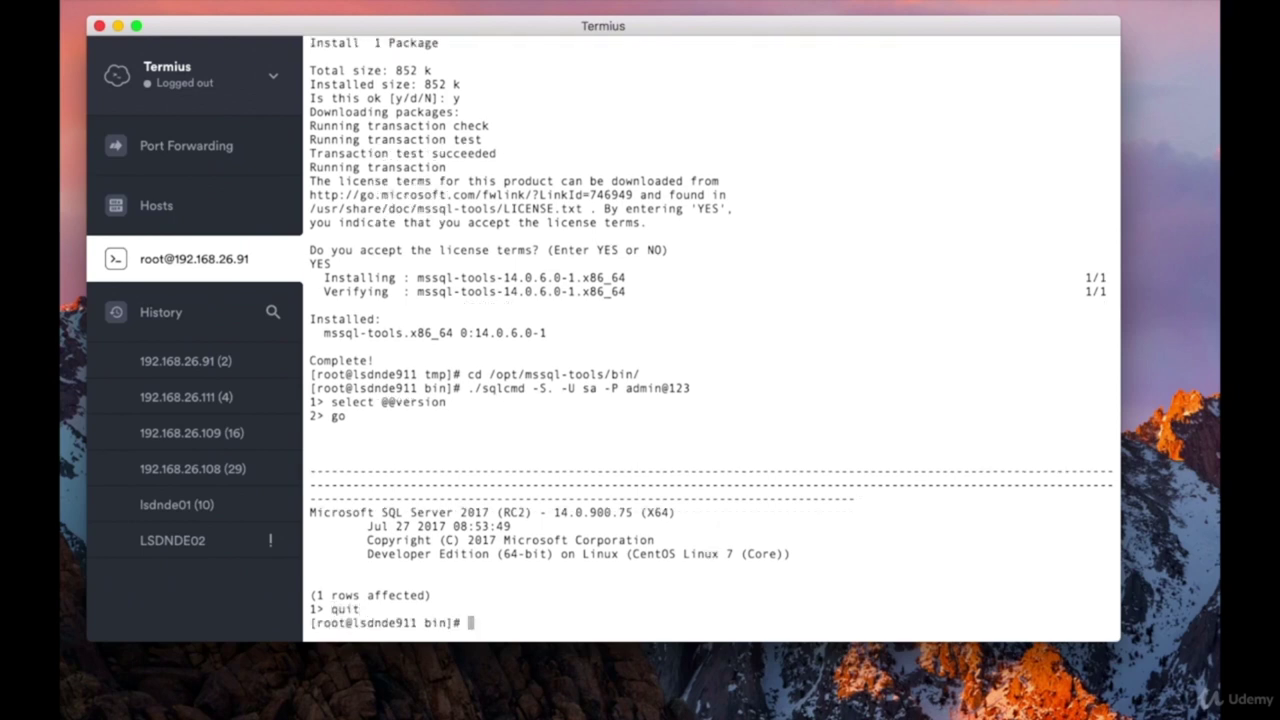
{"action": "key", "text": "ctrl+l"}
Step: List the cached Kerberos tickets with klist
{"action": "type", "text": "kret"}
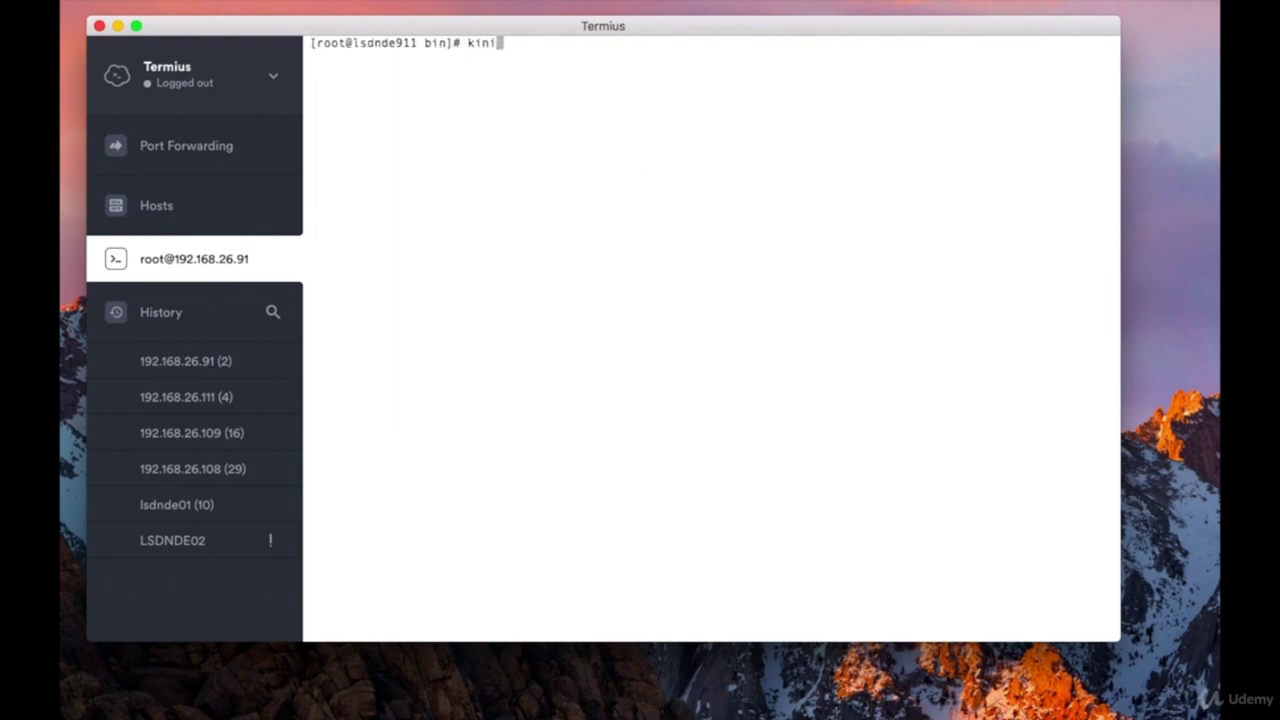
{"action": "key", "text": "BackSpace"}
{"action": "key", "text": "BackSpace"}
{"action": "key", "text": "BackSpace"}
{"action": "type", "text": "i"}
{"action": "type", "text": "ist"}
{"action": "key", "text": "Return"}
Step: Try realm join to SQLFRENZY.LOCAL (192.168.26.107) as sqlonlinux; it fails for insufficient permissions
{"action": "type", "text": "realm join --use"}
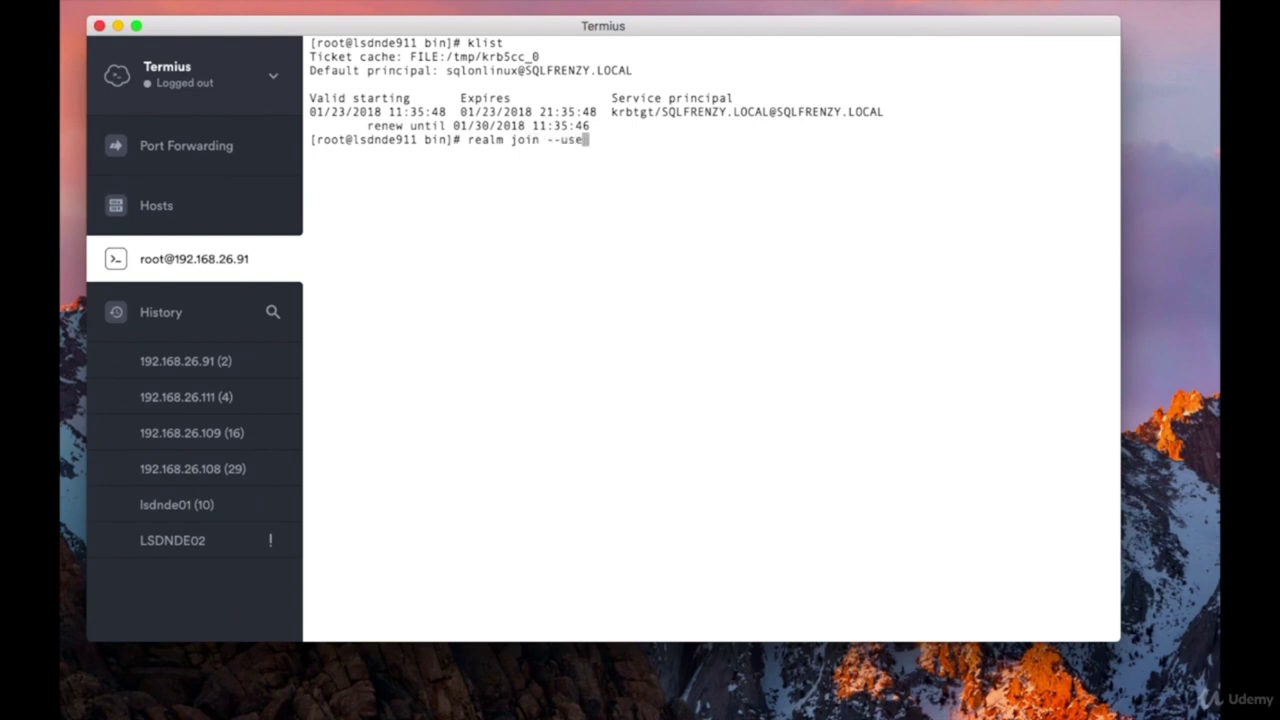
{"action": "type", "text": "r="}
{"action": "key", "text": "BackSpace"}
{"action": "key", "text": "BackSpace"}
{"action": "key", "text": "BackSpace"}
{"action": "key", "text": "BackSpace"}
{"action": "type", "text": "ser=sqlonlinux@SQLF"}
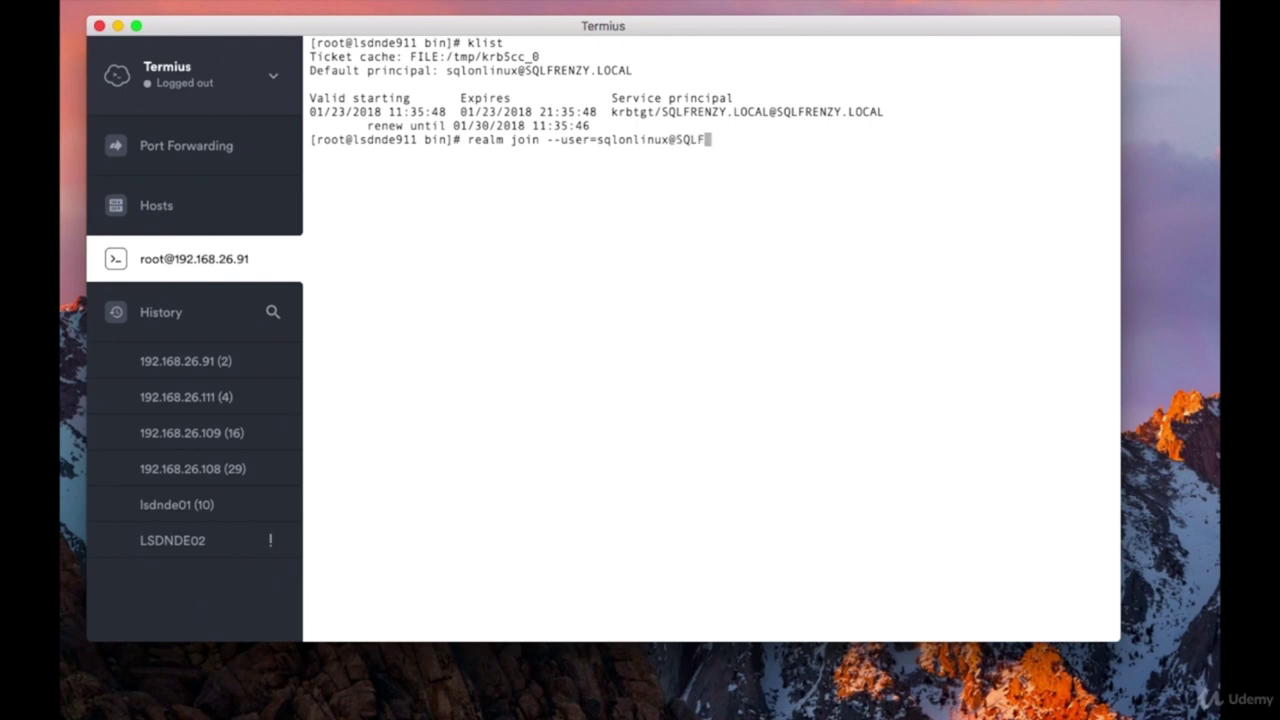
{"action": "type", "text": "RENZY.LOCAL 192.168."}
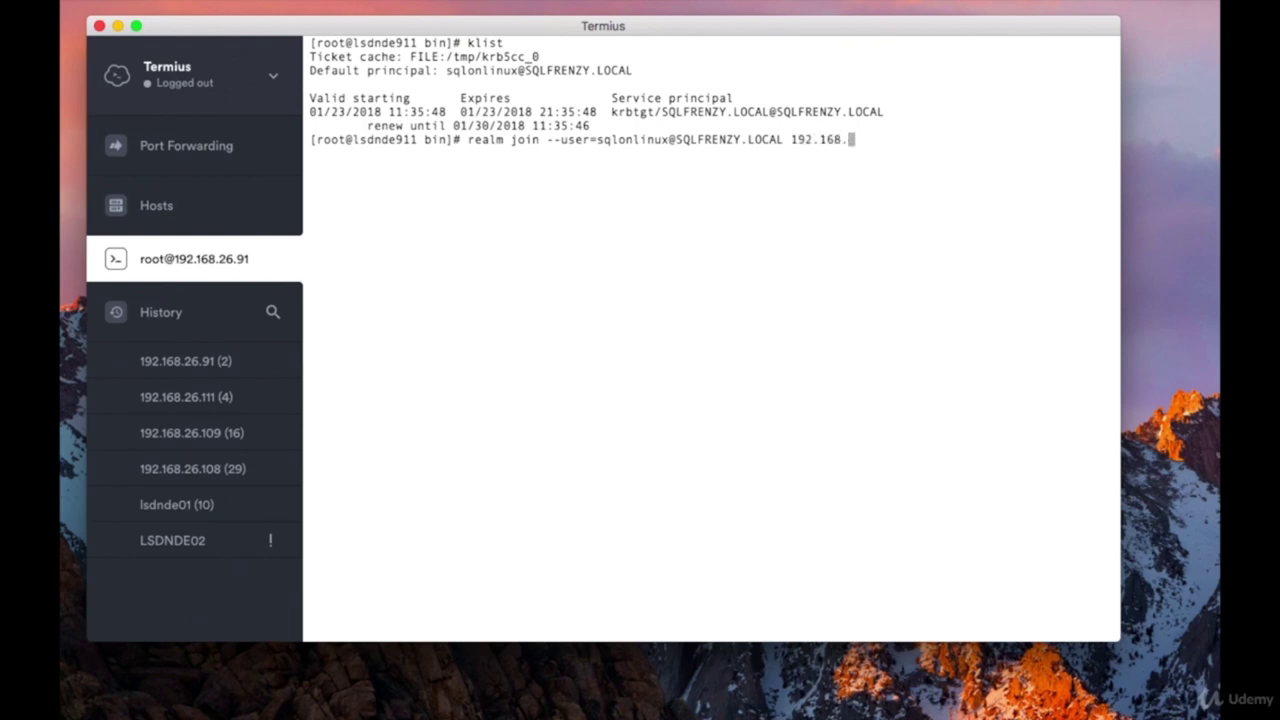
{"action": "type", "text": "26.107 -v"}
{"action": "key", "text": "Return"}
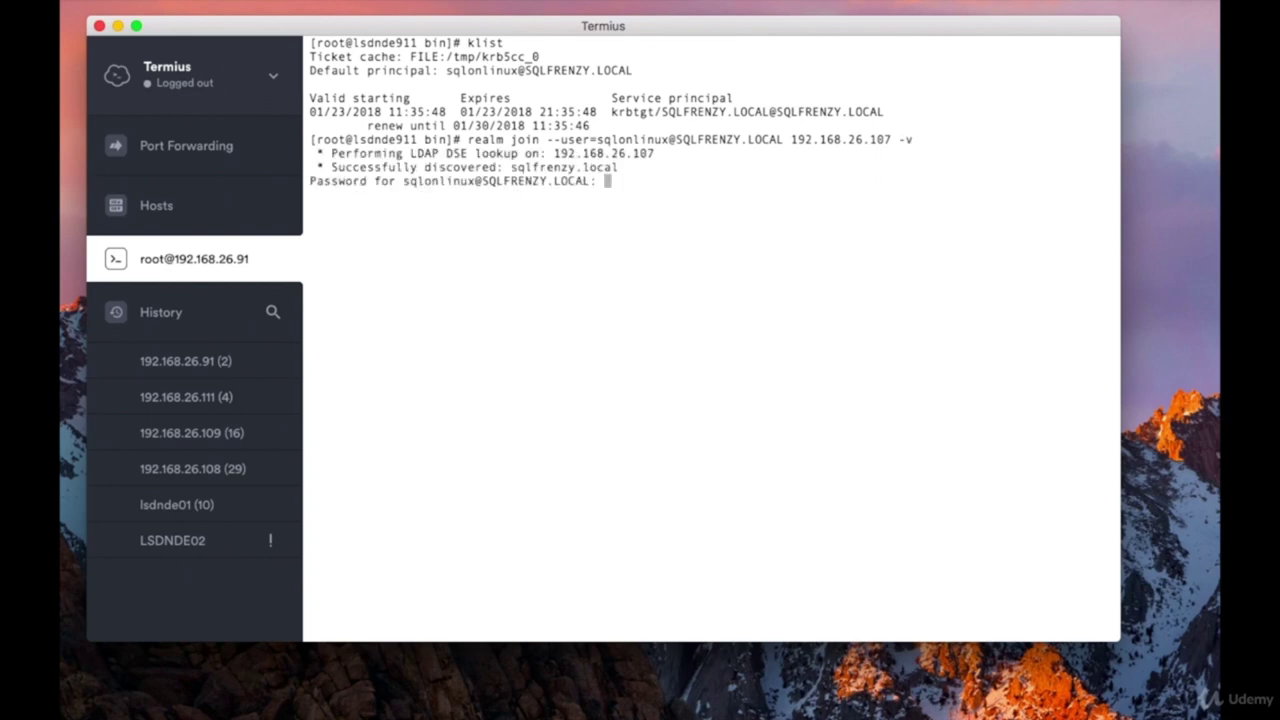
{"action": "key", "text": "Return"}
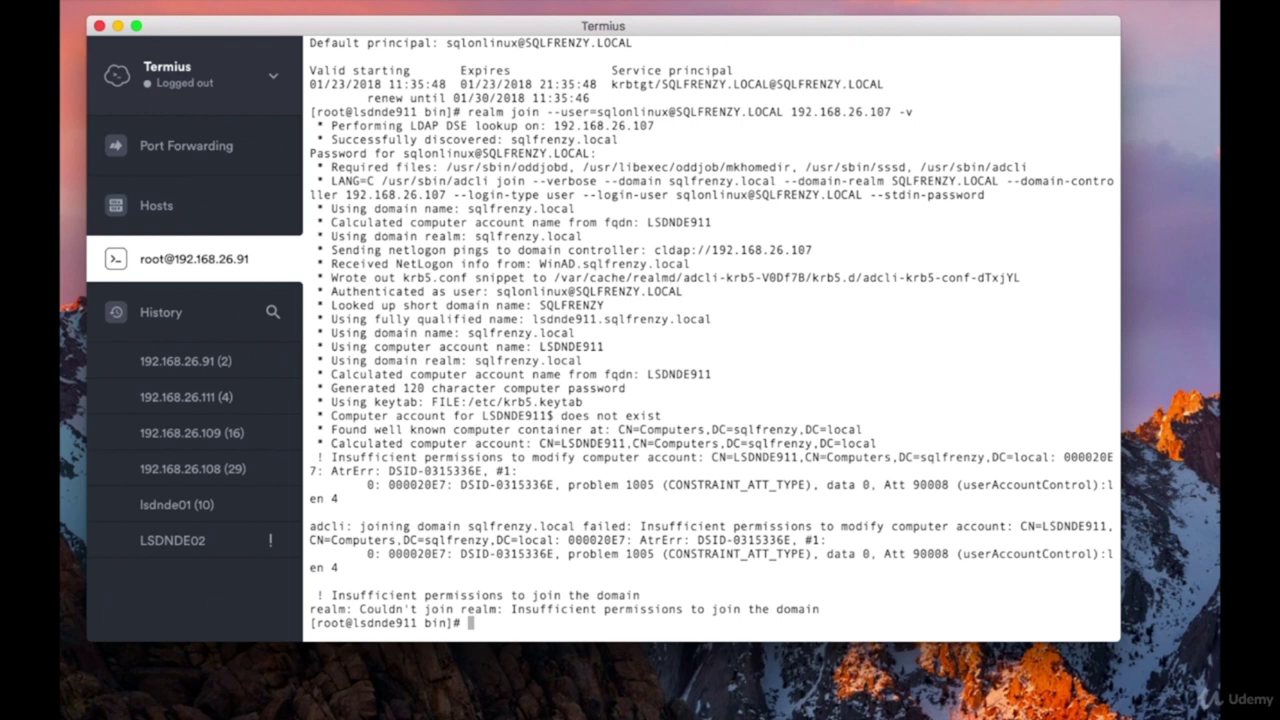
{"action": "key", "text": "ctrl+l"}
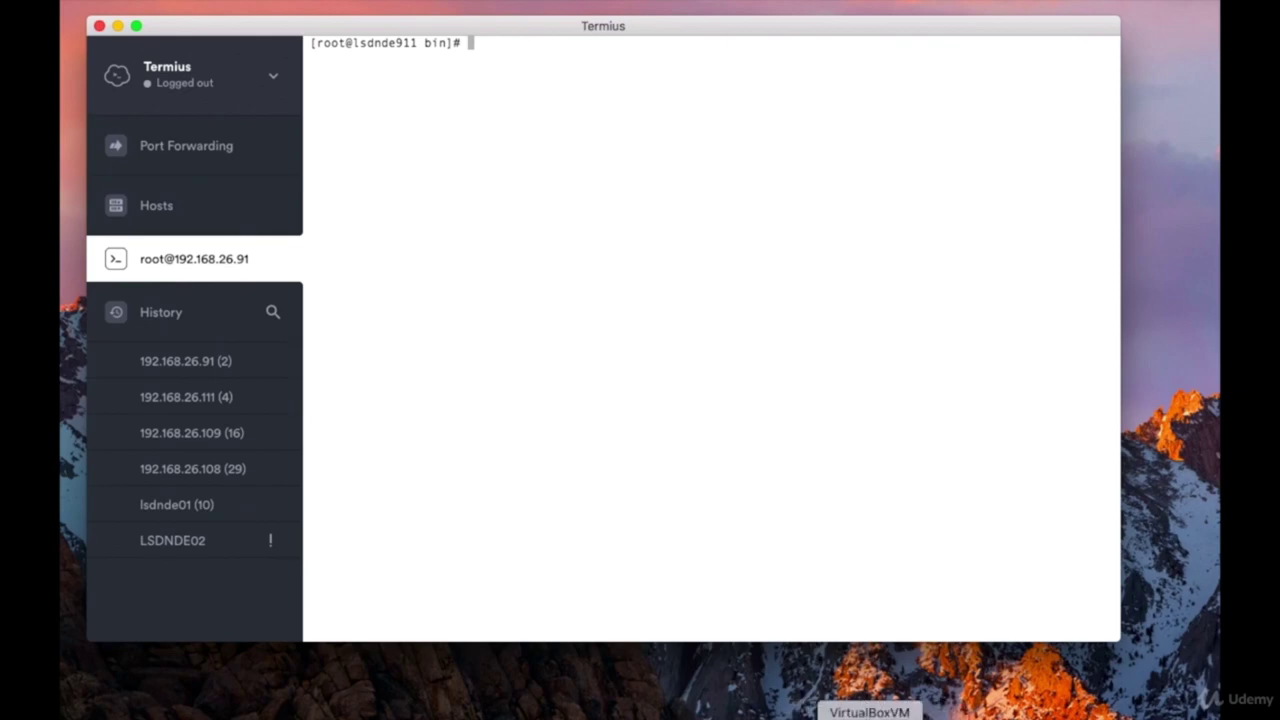
{"action": "left_click", "coordinate": [869, 716]}
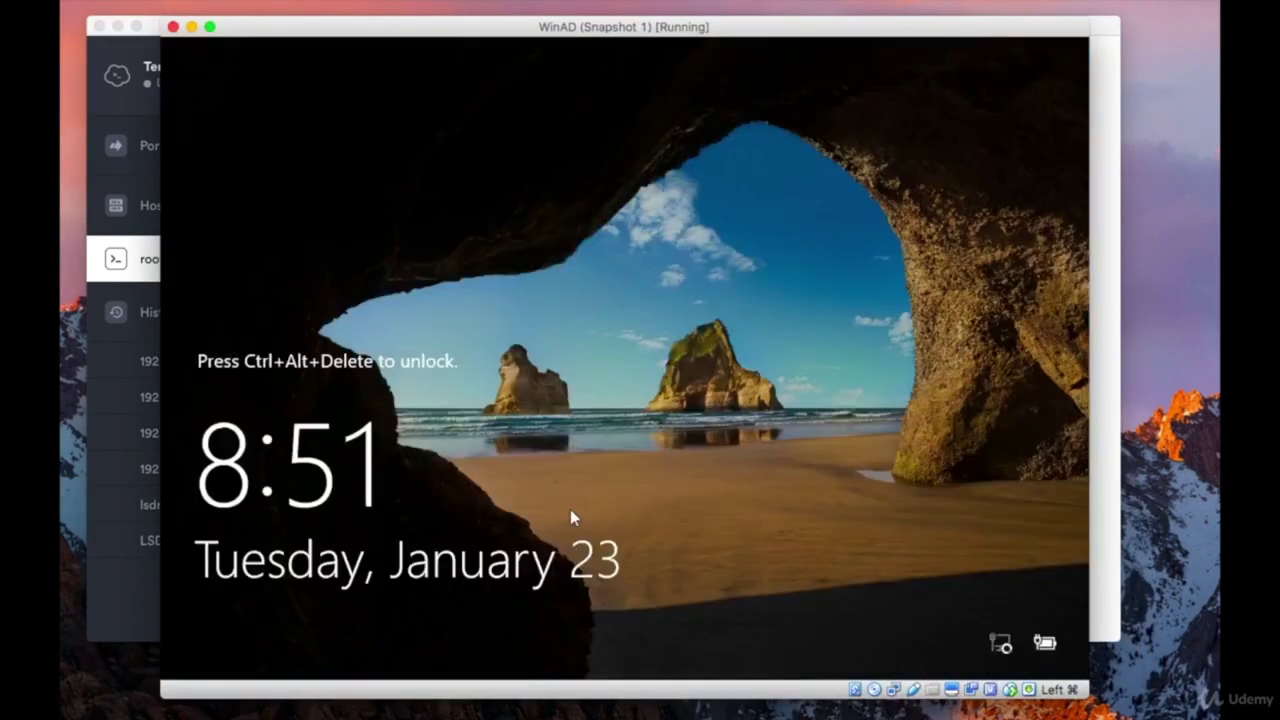
Step: Sign in to the Windows domain controller VM with the administrator password
{"action": "key", "text": "ctrl+alt+Delete"}
{"action": "type", "text": "*****"}
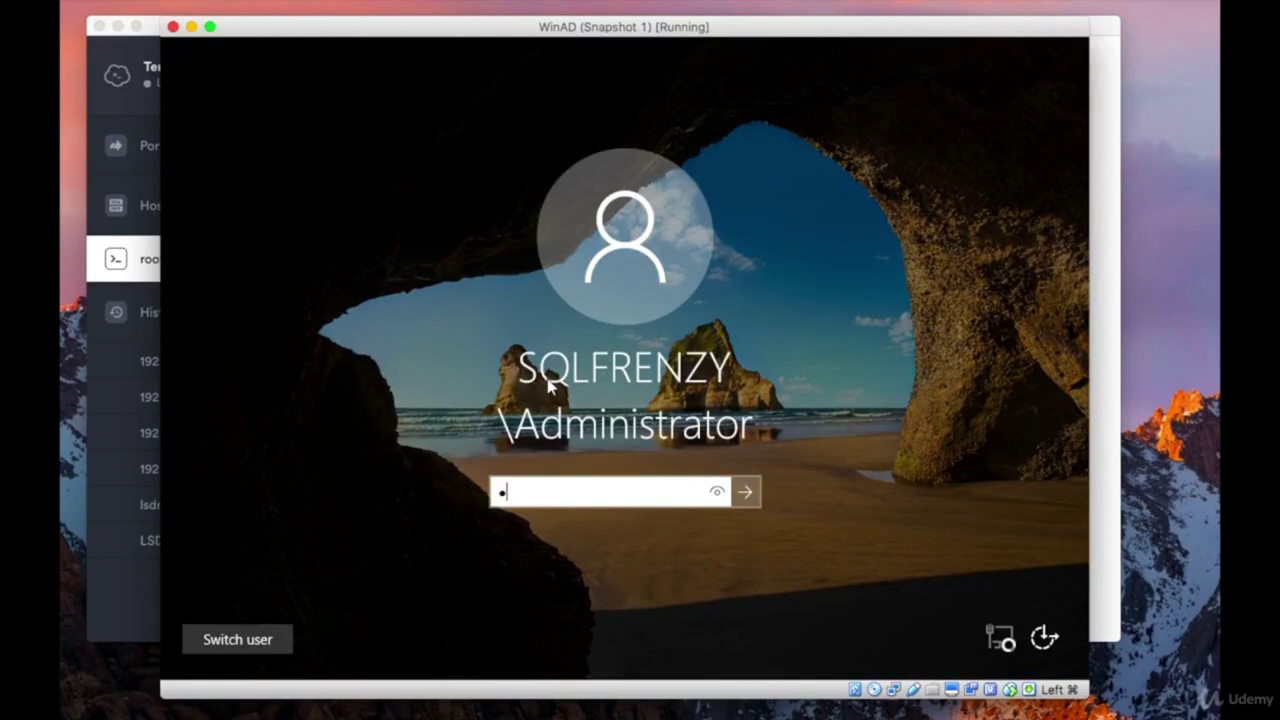
{"action": "type", "text": "****"}
{"action": "key", "text": "Return"}
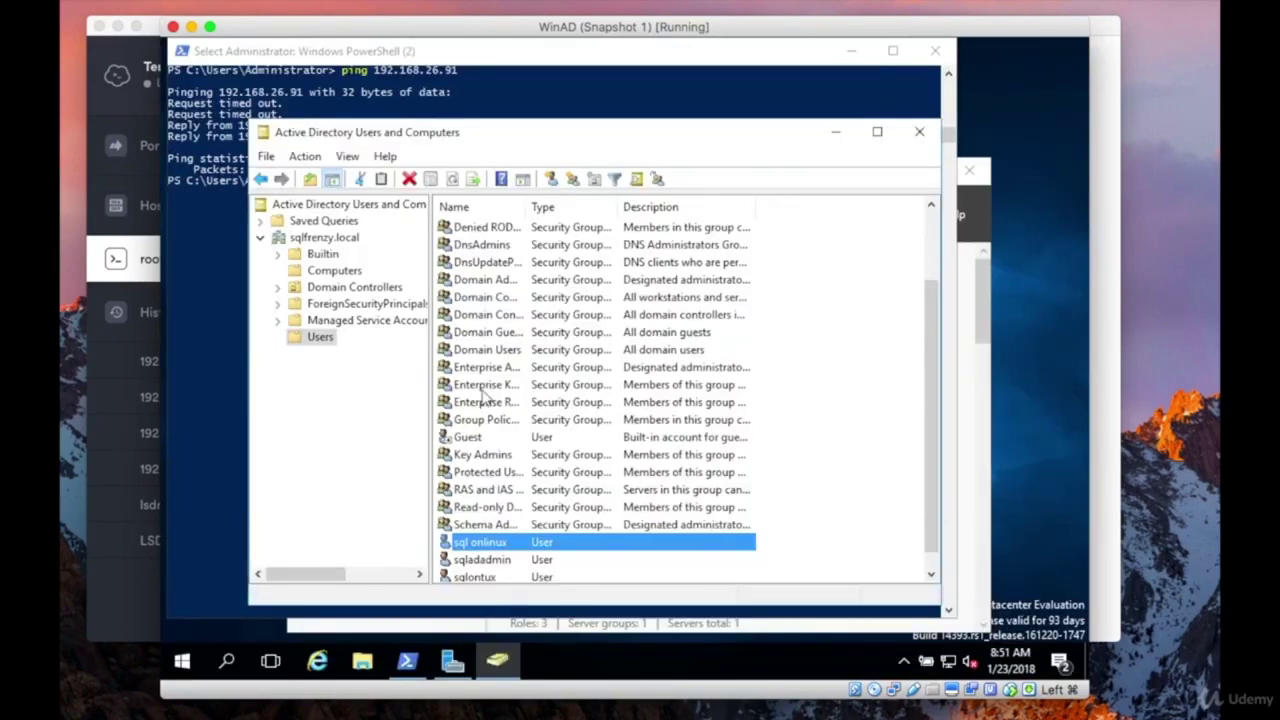
Step: Add the SQL on Linux user to the Domain Admins group and save
{"action": "double_click", "coordinate": [524, 546]}
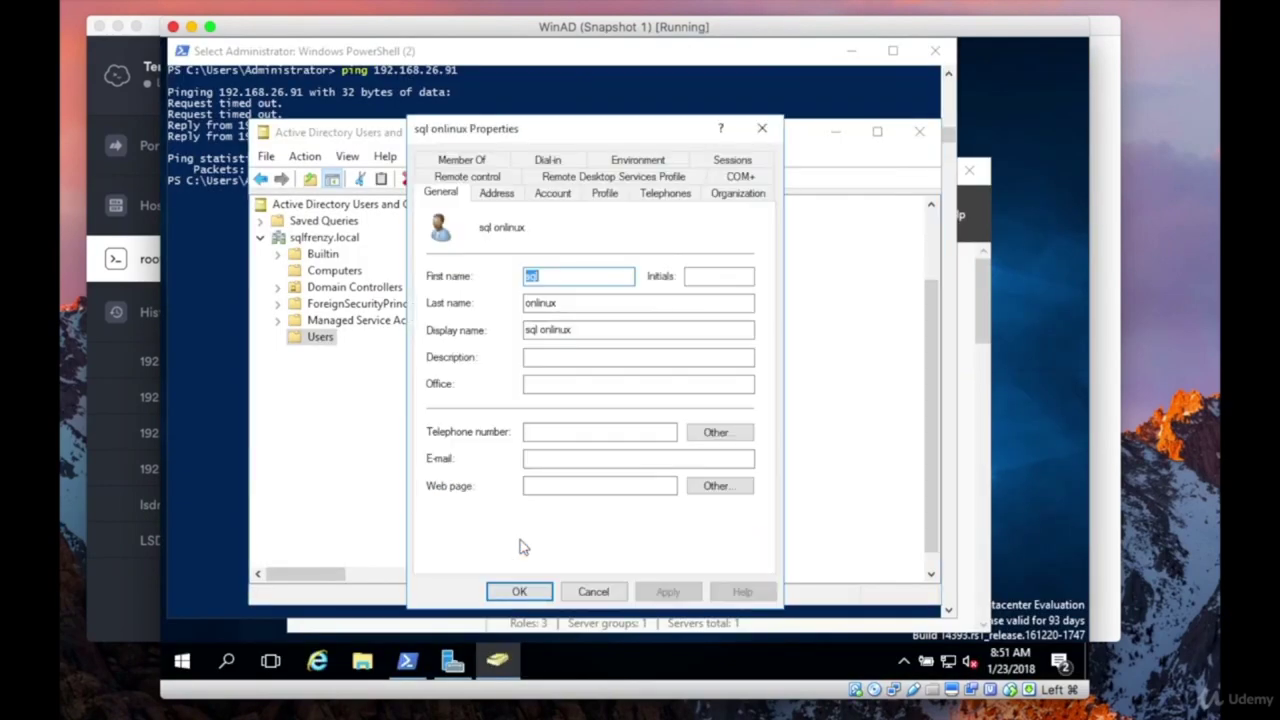
{"action": "left_click", "coordinate": [490, 161]}
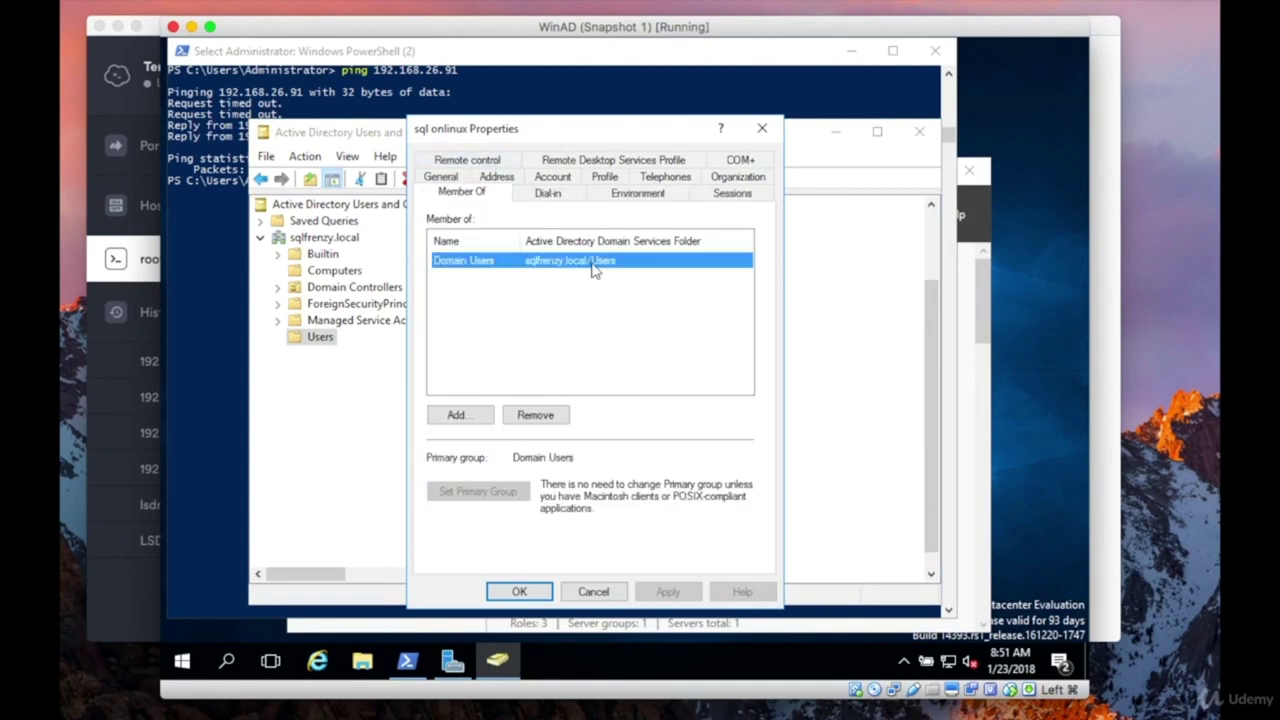
{"action": "left_click", "coordinate": [453, 413]}
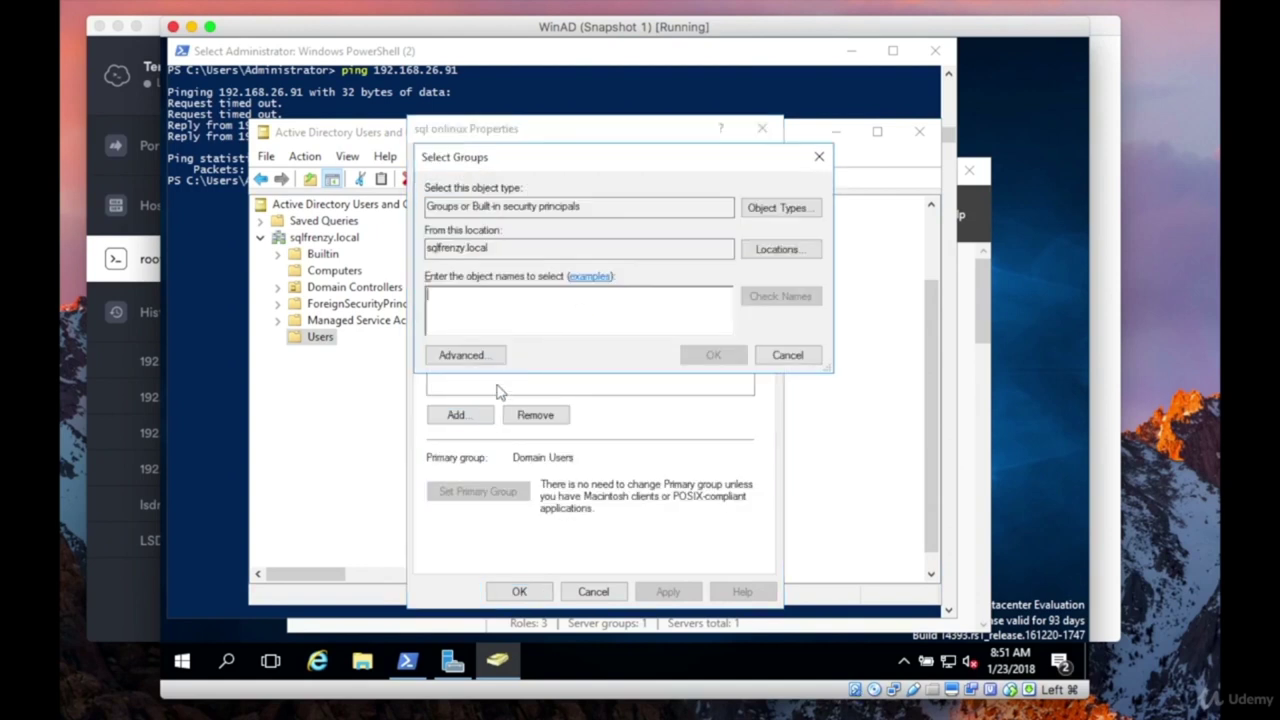
{"action": "type", "text": "domain"}
{"action": "left_click", "coordinate": [773, 296]}
{"action": "left_click", "coordinate": [550, 304]}
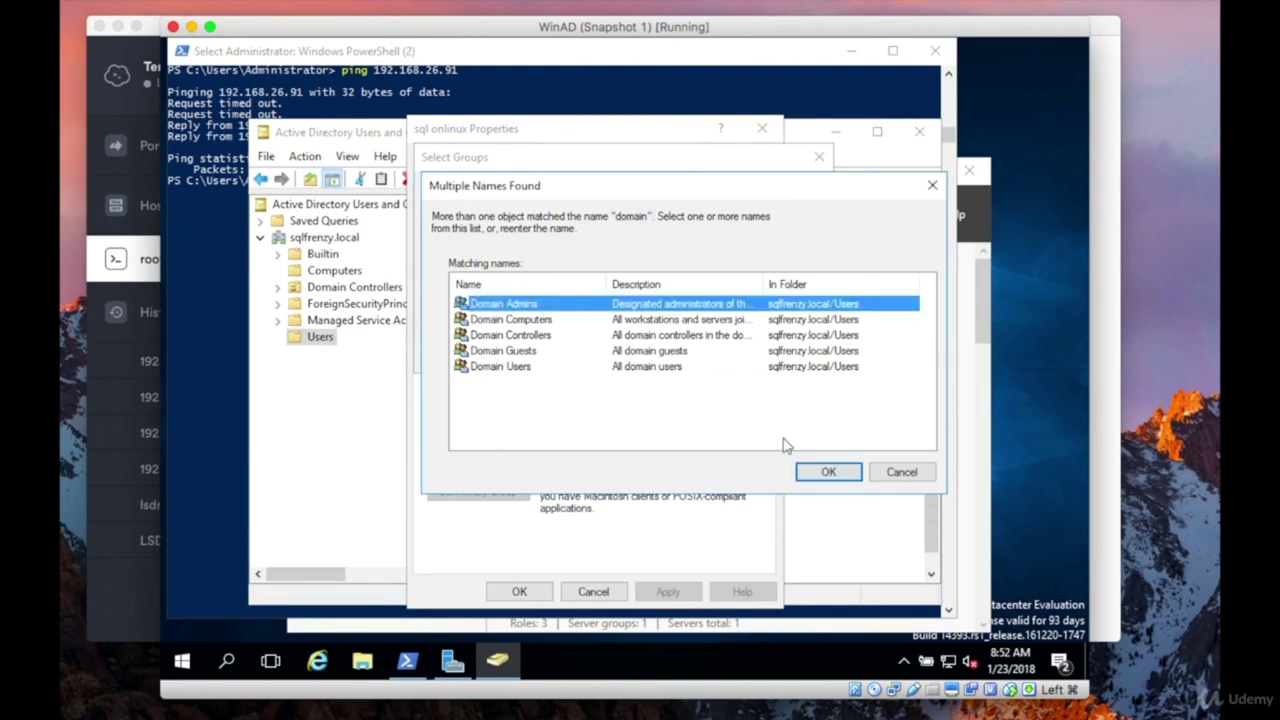
{"action": "left_click", "coordinate": [822, 473]}
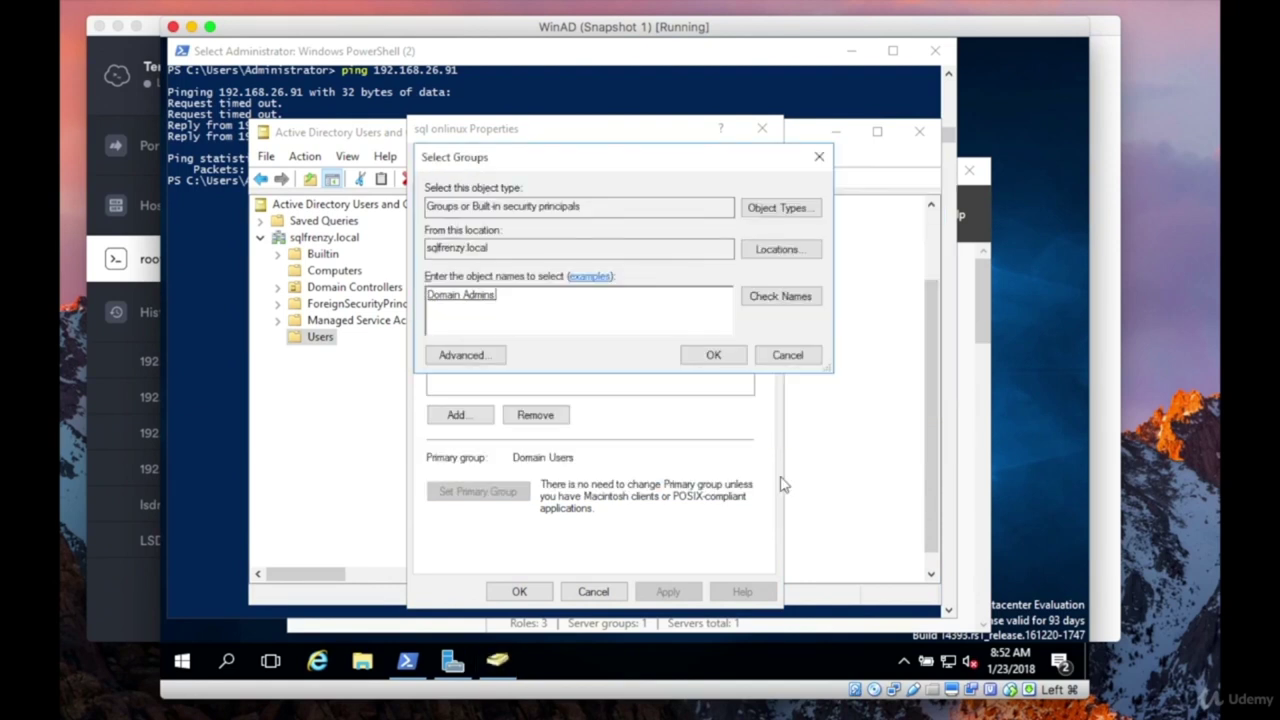
{"action": "left_click", "coordinate": [712, 358]}
{"action": "left_click", "coordinate": [665, 592]}
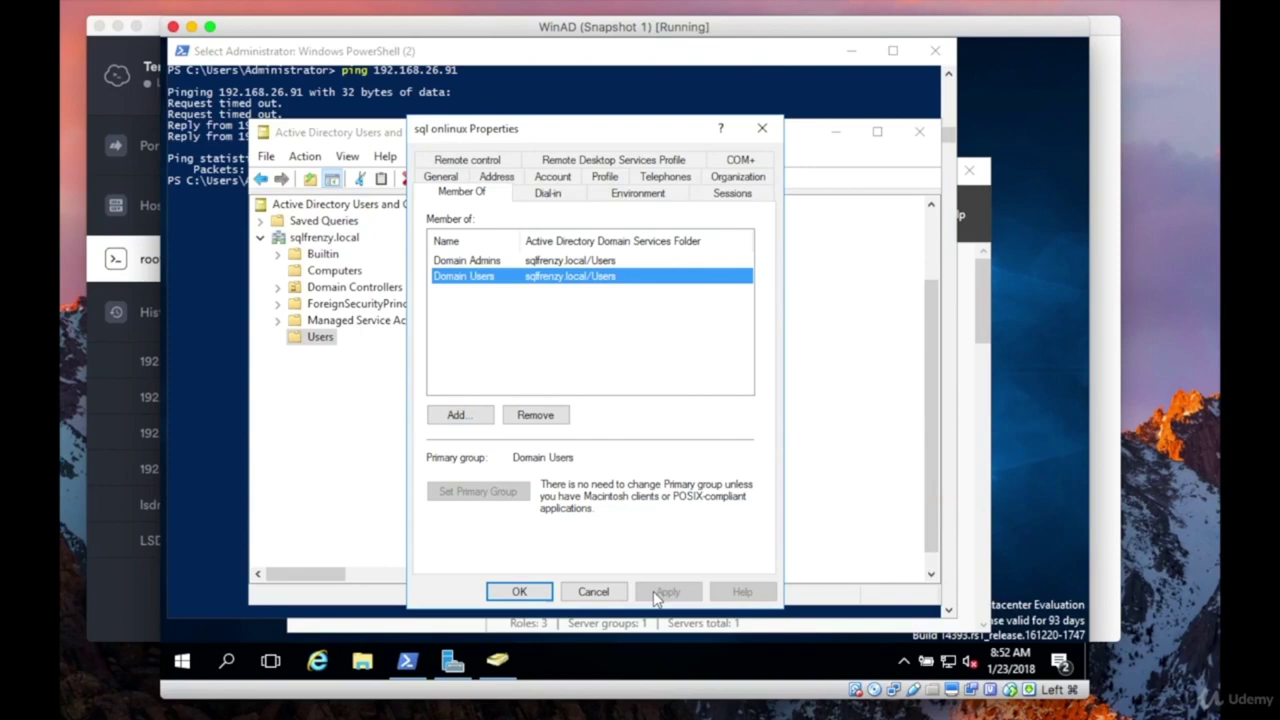
{"action": "left_click", "coordinate": [520, 592]}
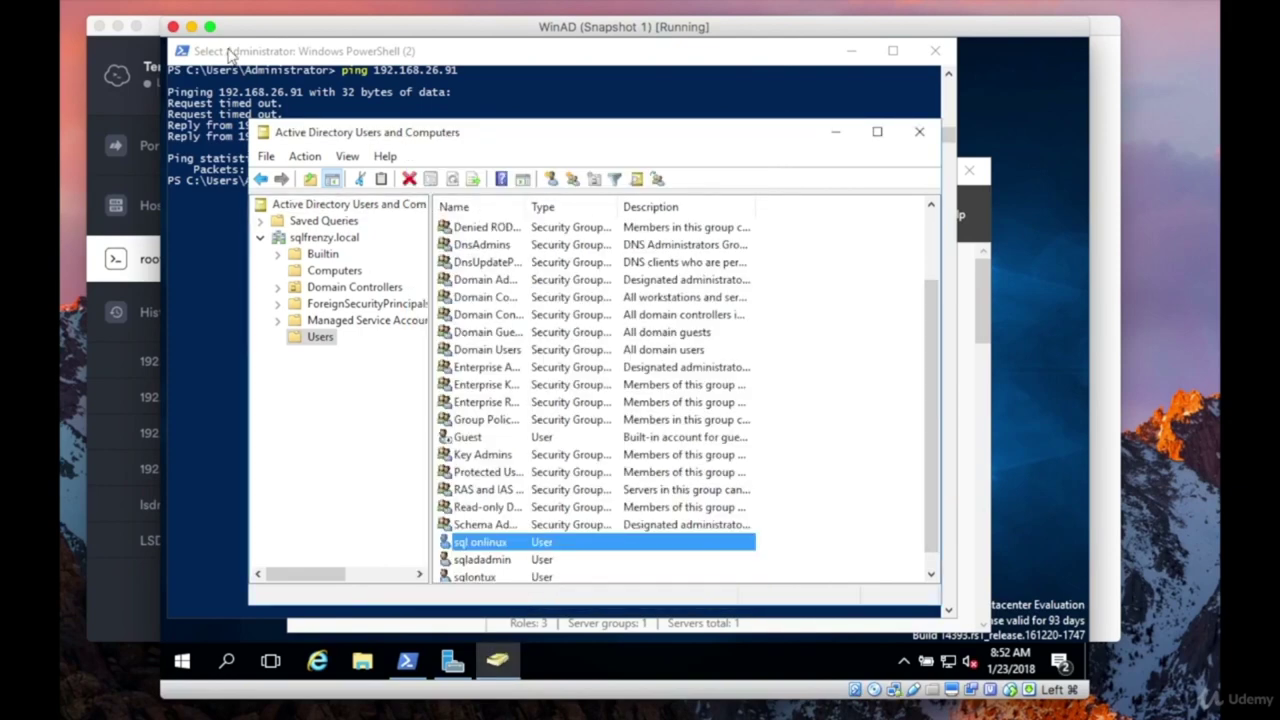
{"action": "left_click", "coordinate": [192, 27]}
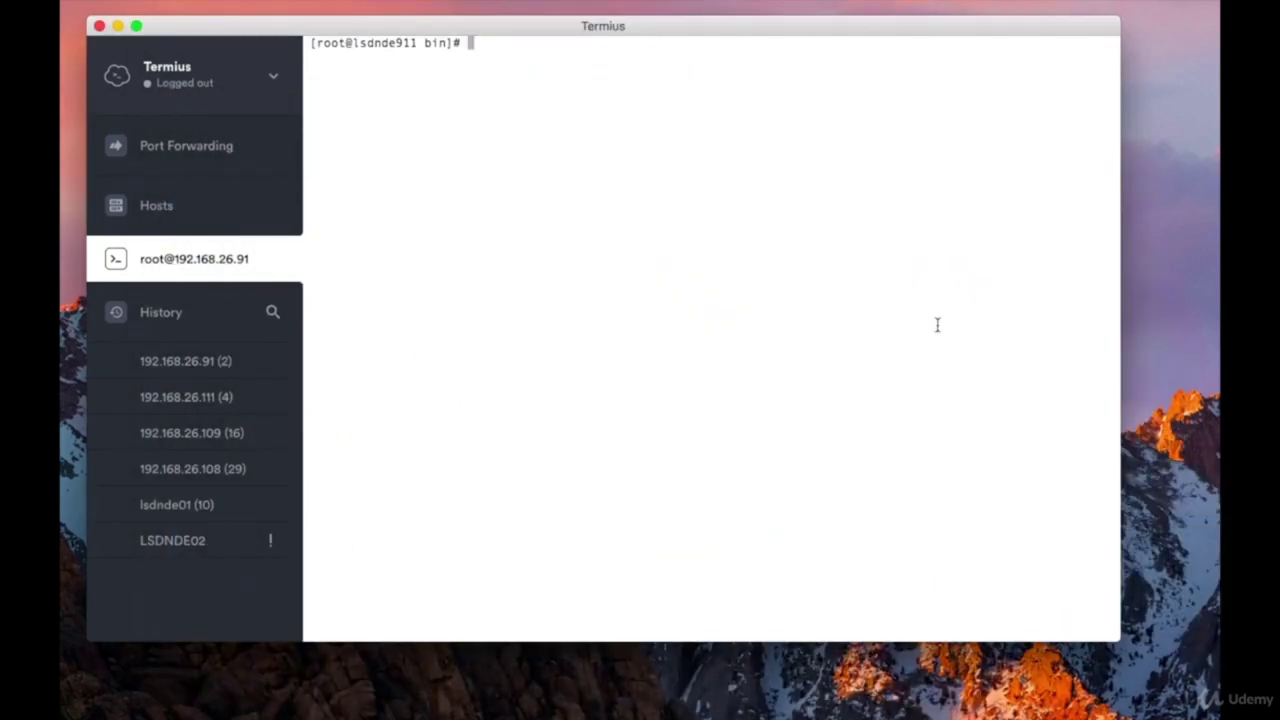
Step: Rerun the realm join with the account password, enrolling LSDNDE911 into sqlfrenzy.local
{"action": "key", "text": "super+v"}
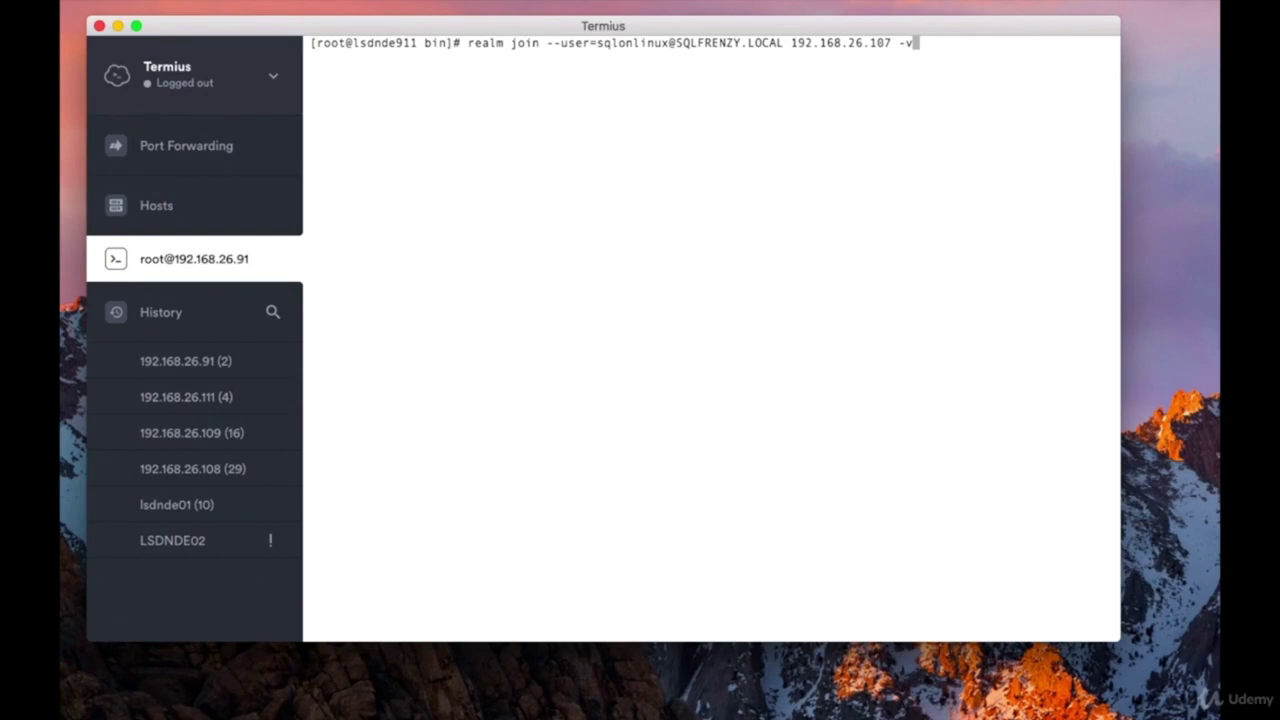
{"action": "key", "text": "Return"}
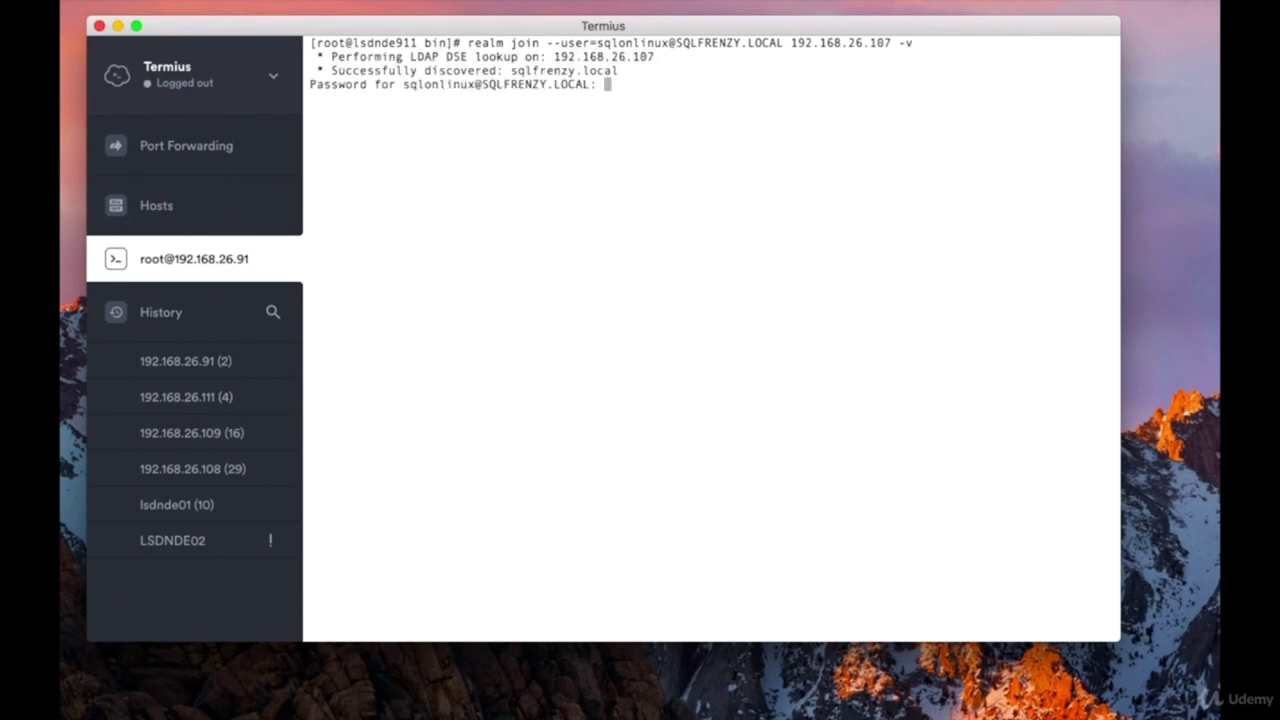
{"action": "key", "text": "Return"}
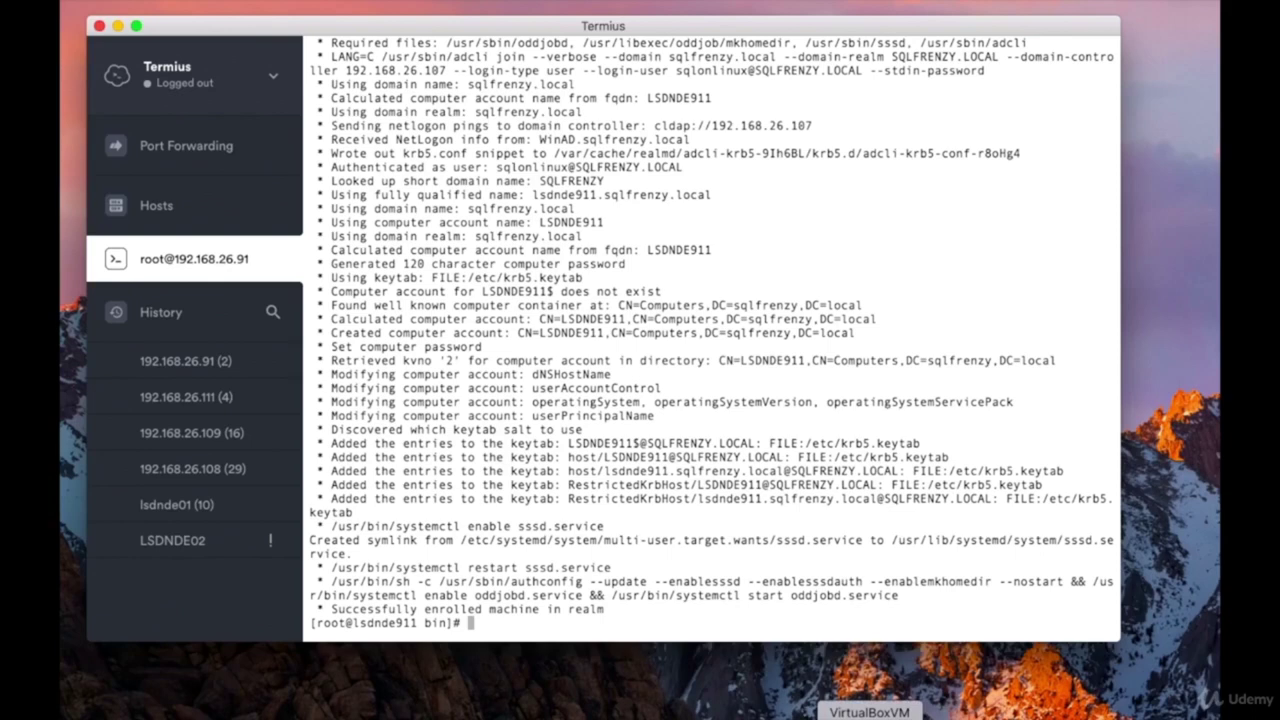
{"action": "left_click", "coordinate": [868, 716]}
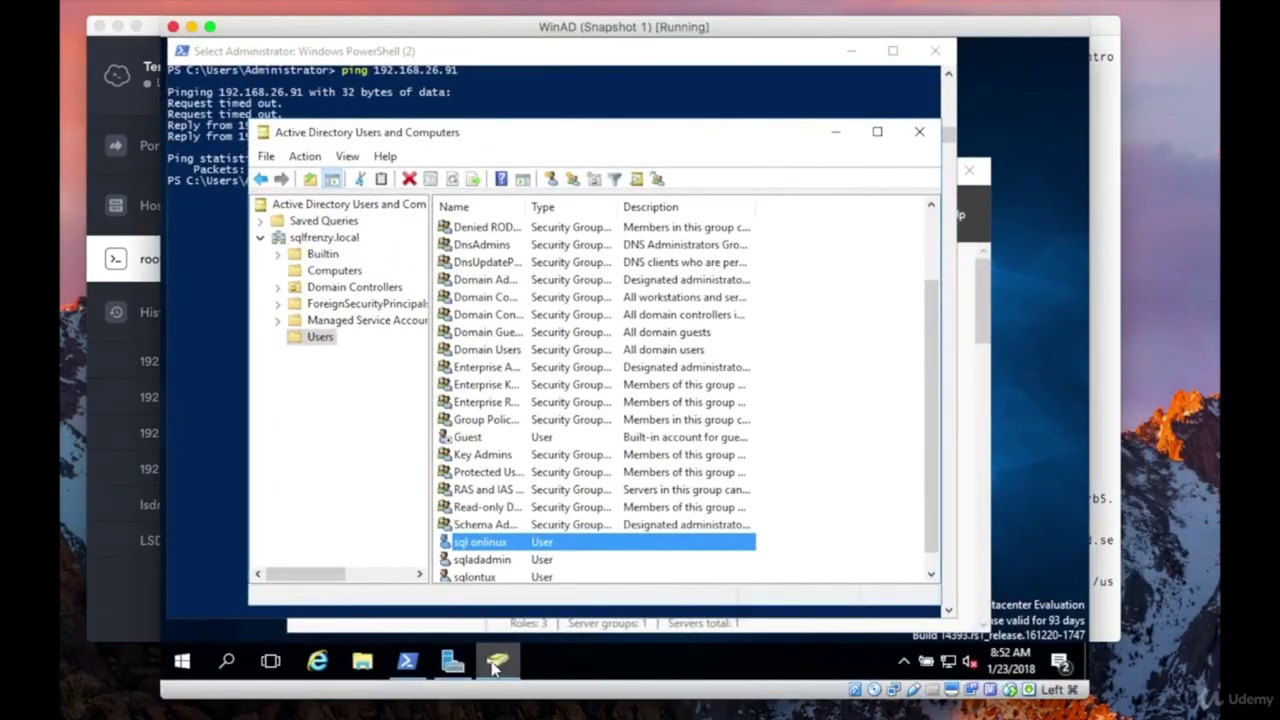
Step: Refresh Computers and set LSDNDE911 to Trust for delegation to any service (Kerberos only)
{"action": "left_click", "coordinate": [338, 271]}
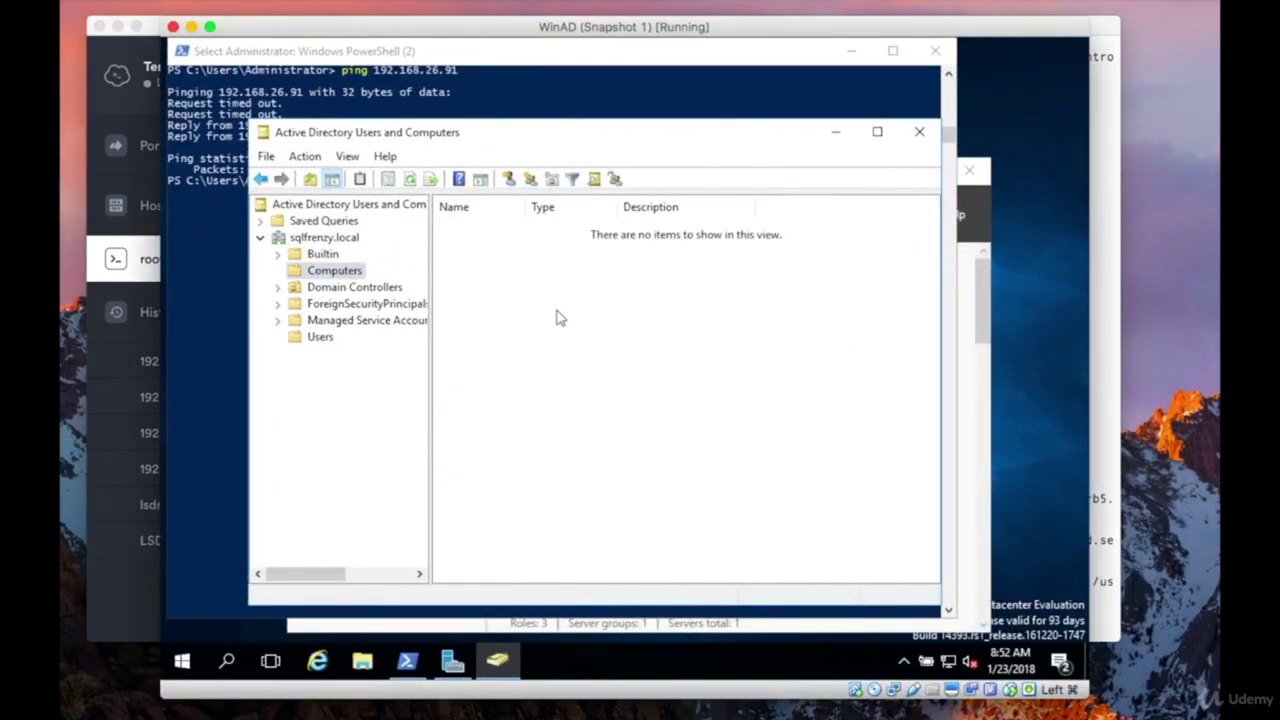
{"action": "right_click", "coordinate": [568, 318]}
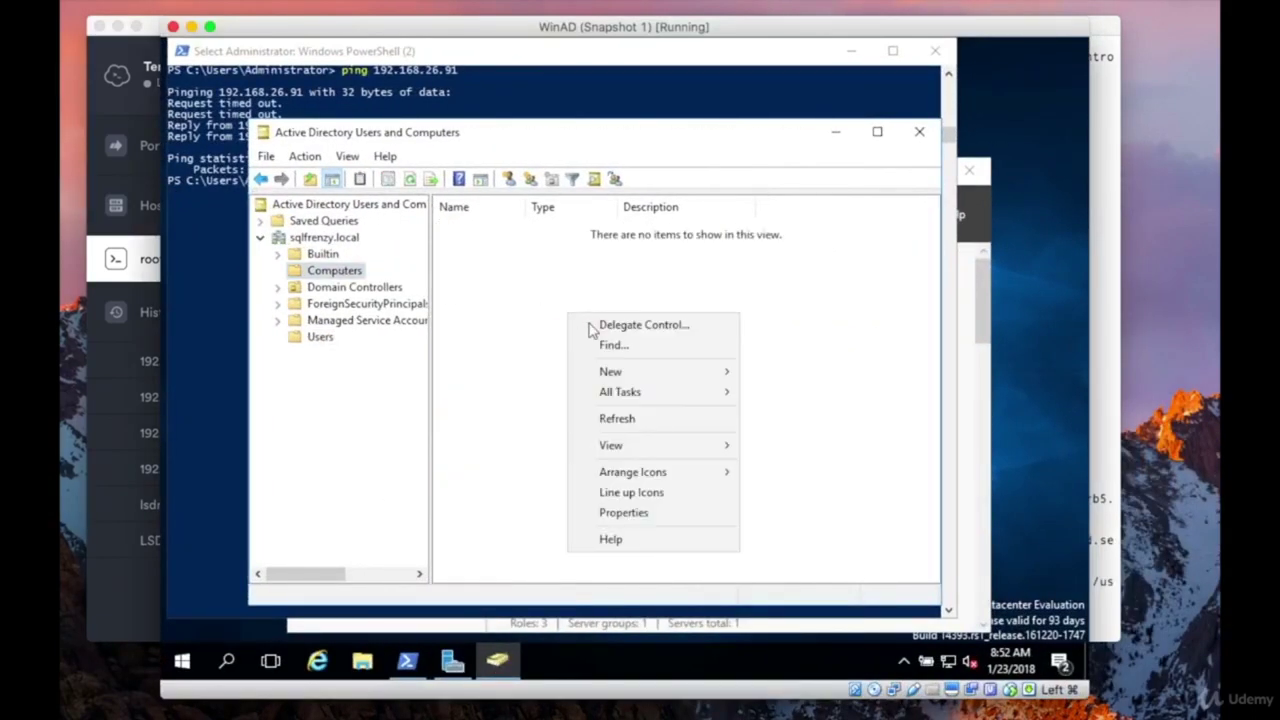
{"action": "left_click", "coordinate": [641, 426]}
{"action": "double_click", "coordinate": [497, 229]}
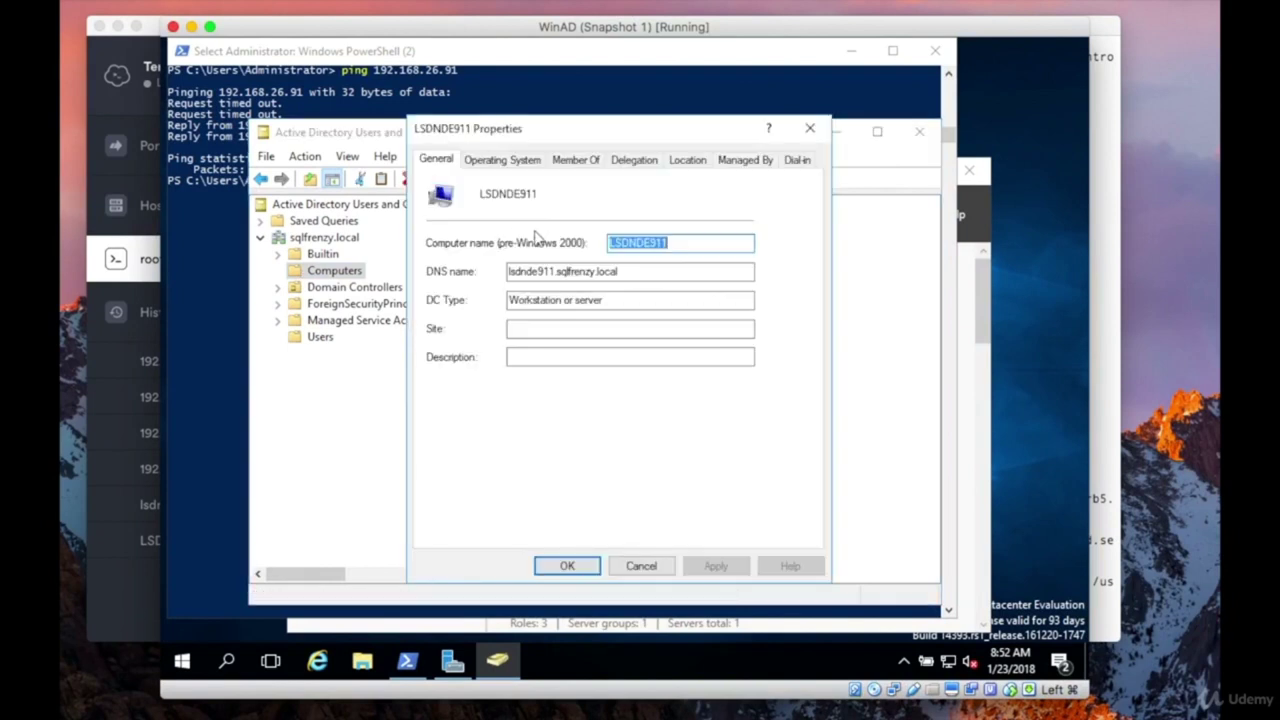
{"action": "left_click", "coordinate": [636, 162]}
{"action": "left_click", "coordinate": [562, 240]}
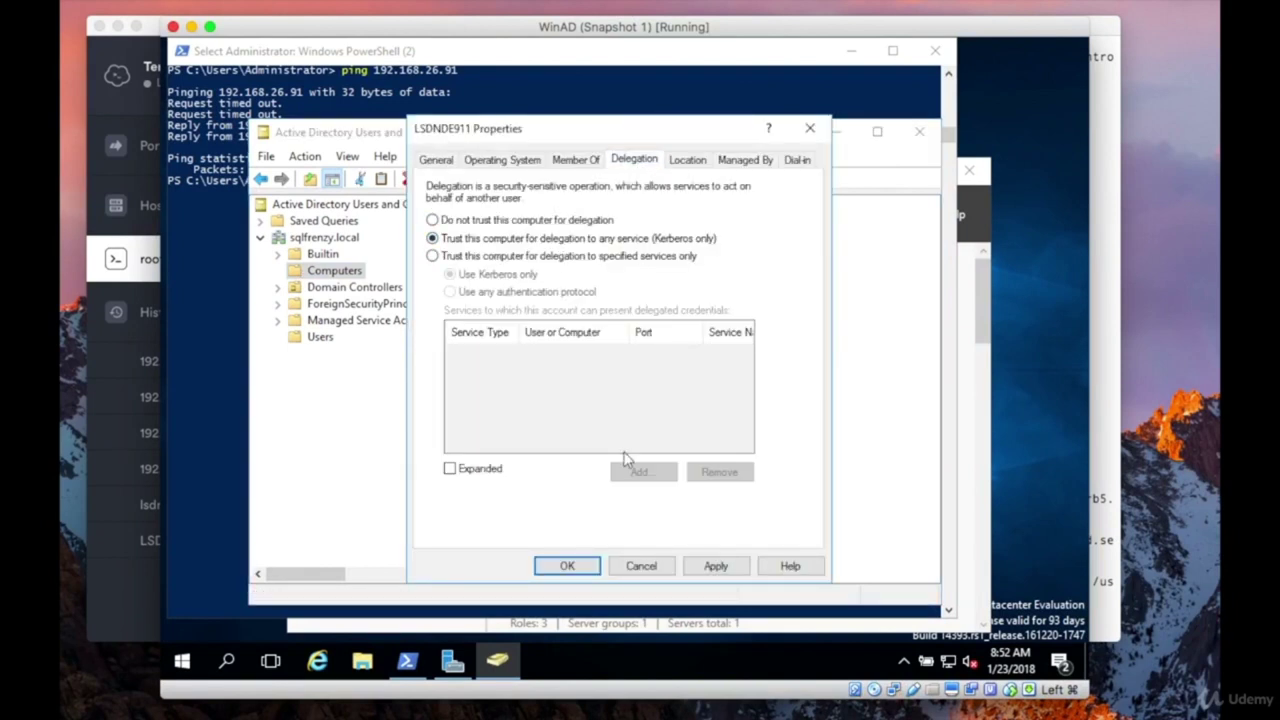
{"action": "left_click", "coordinate": [733, 570]}
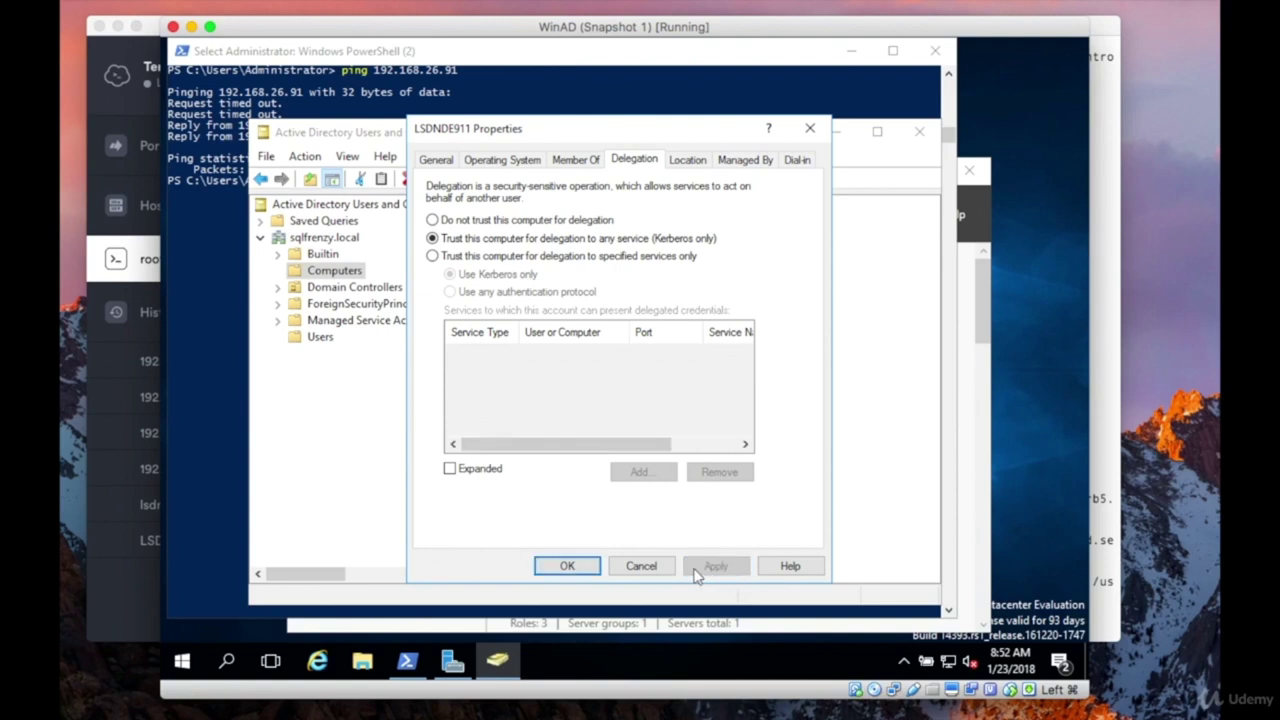
{"action": "left_click", "coordinate": [567, 566]}
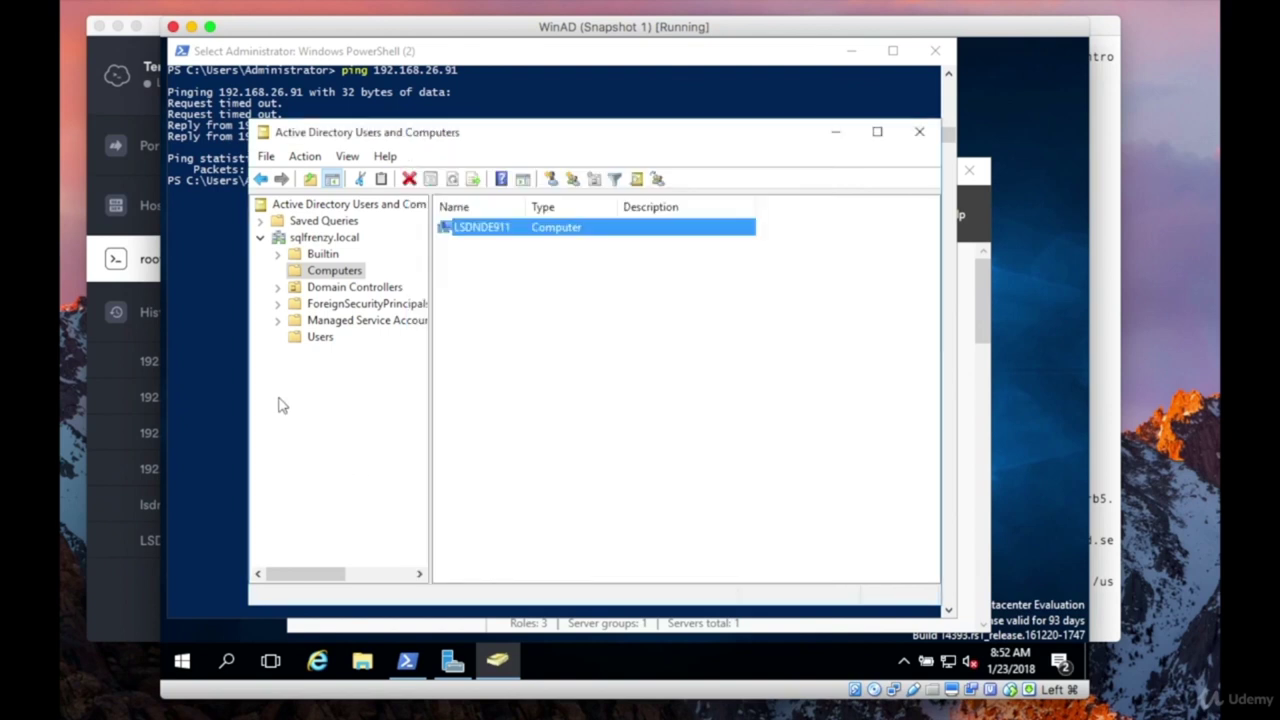
{"action": "left_click", "coordinate": [224, 369]}
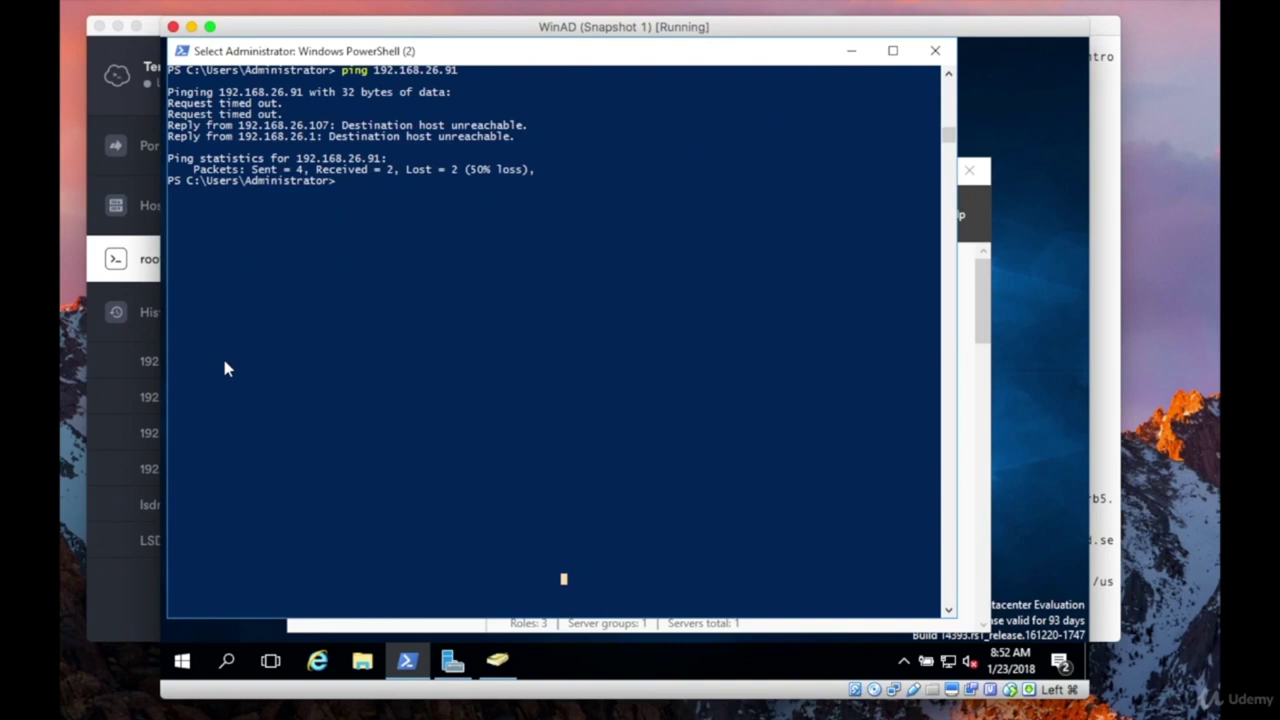
Step: Clear the PowerShell console and begin typing setspn -A MSSQLSvc/lsdnde911.sqlfrenzy.local
{"action": "key", "text": "ctrl+l"}
{"action": "type", "text": "setsp"}
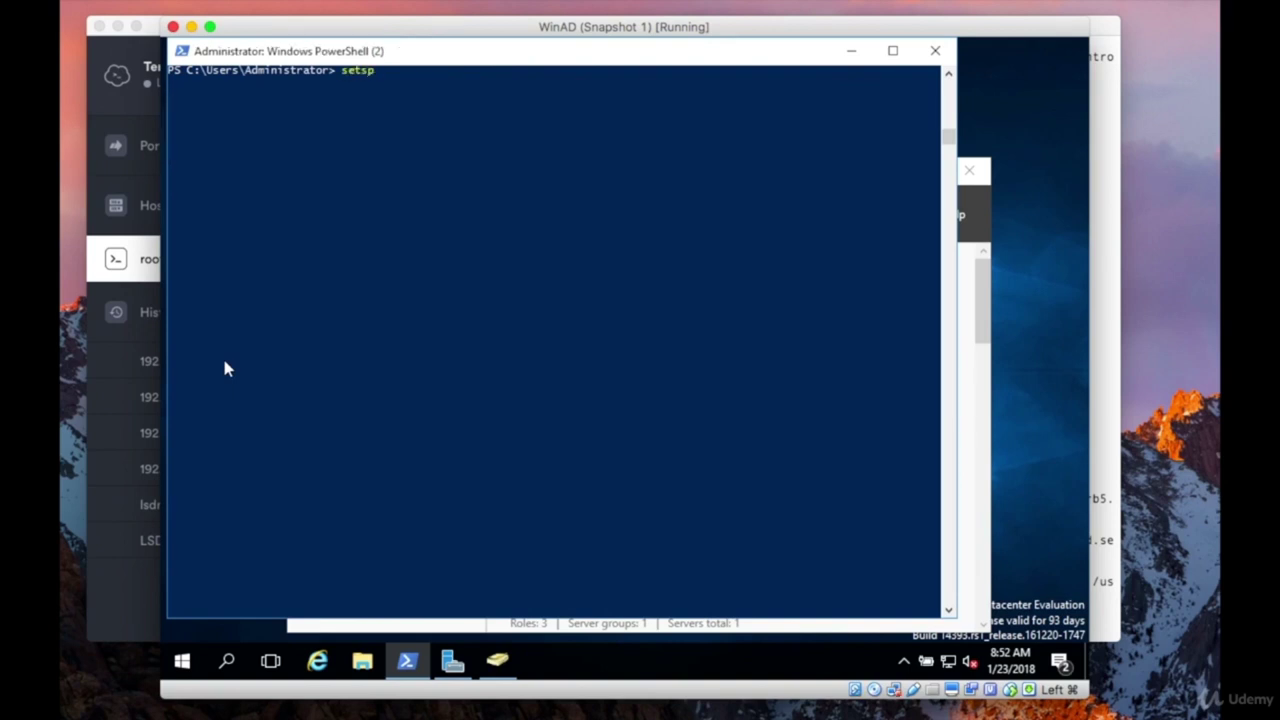
{"action": "type", "text": "n -A MSSQLSvc"}
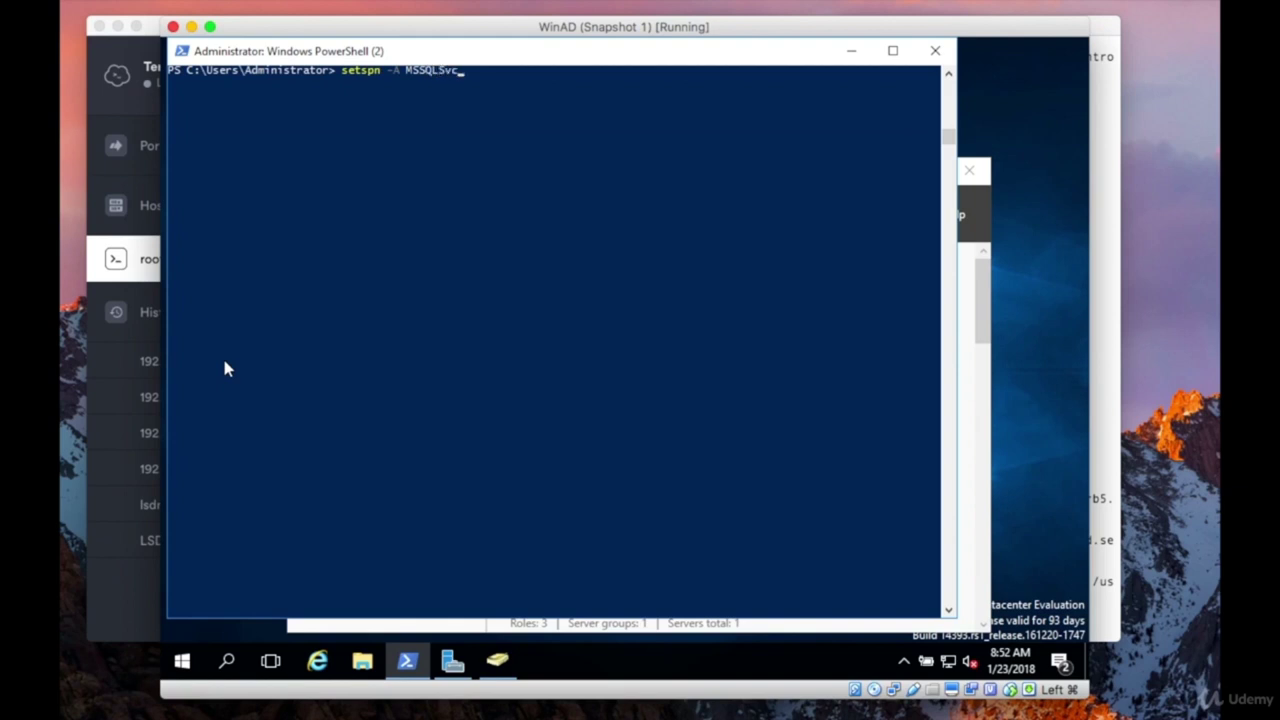
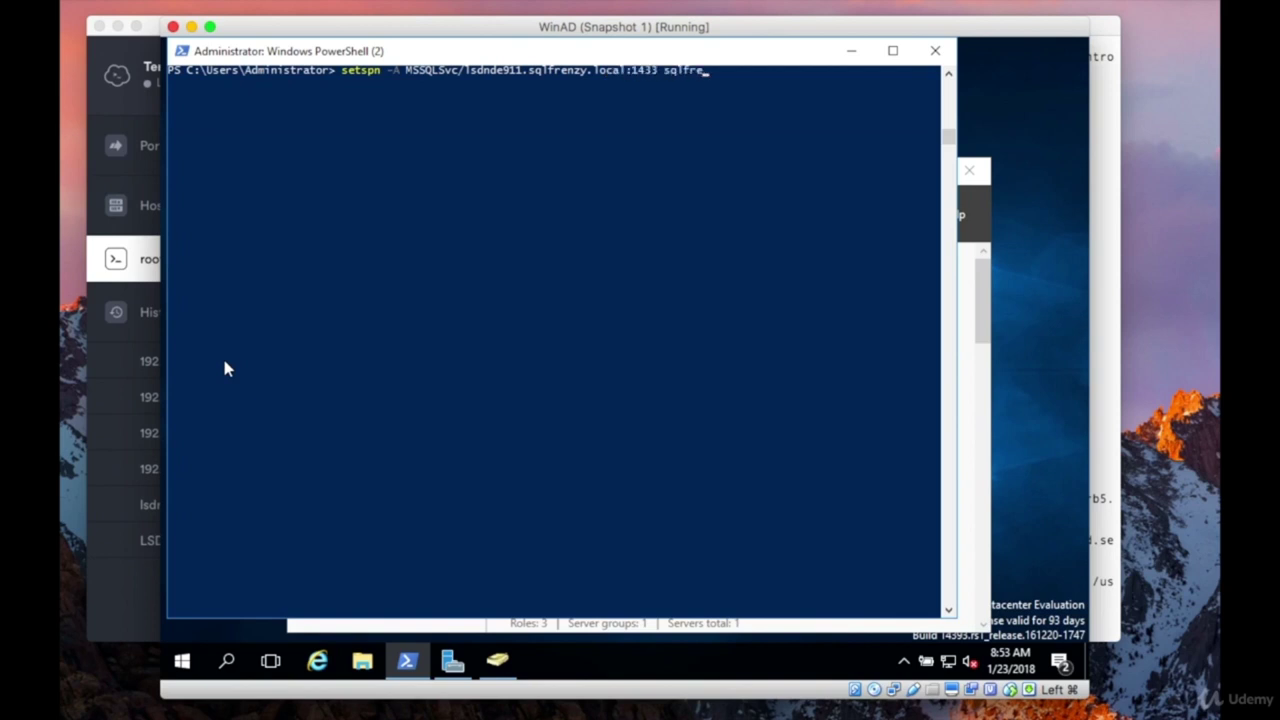
Step: Append the sqlfrenzy domain's SQL service account to the setspn -A MSSQLSvc/lsdnde911.sqlfrenzy.local:1433 command
{"action": "type", "text": "nzy\\sqlonlinux"}
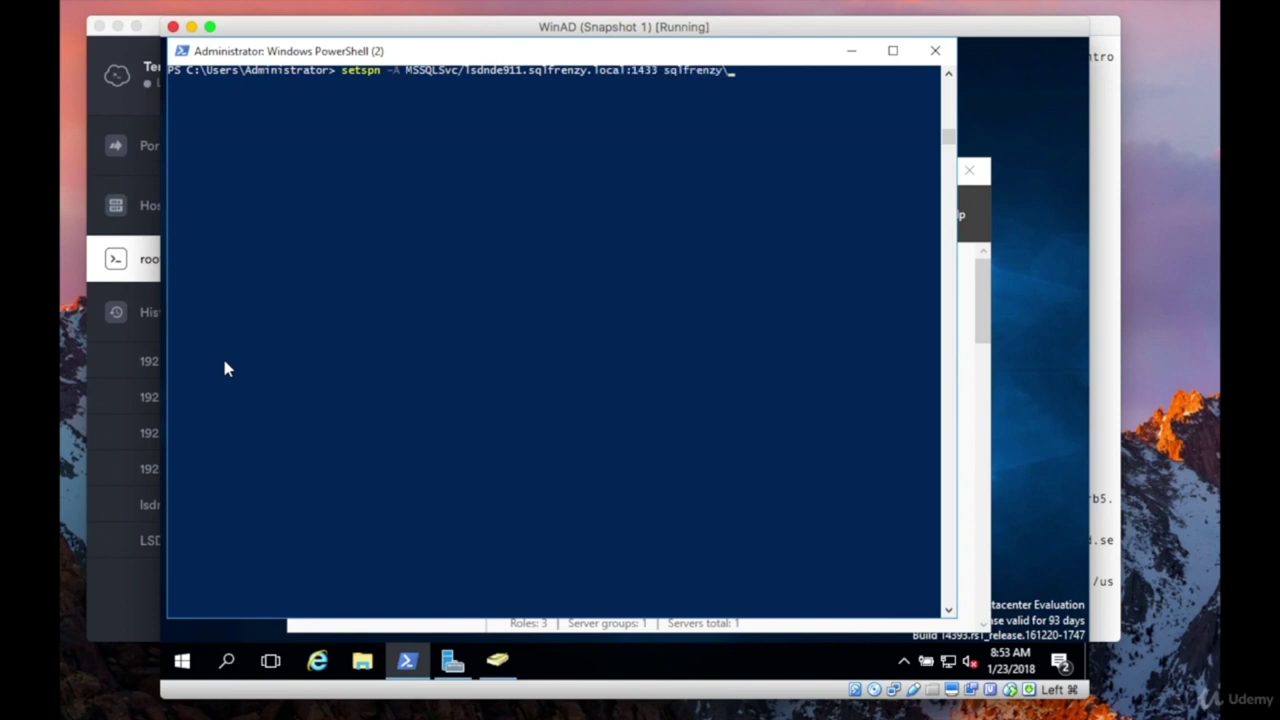
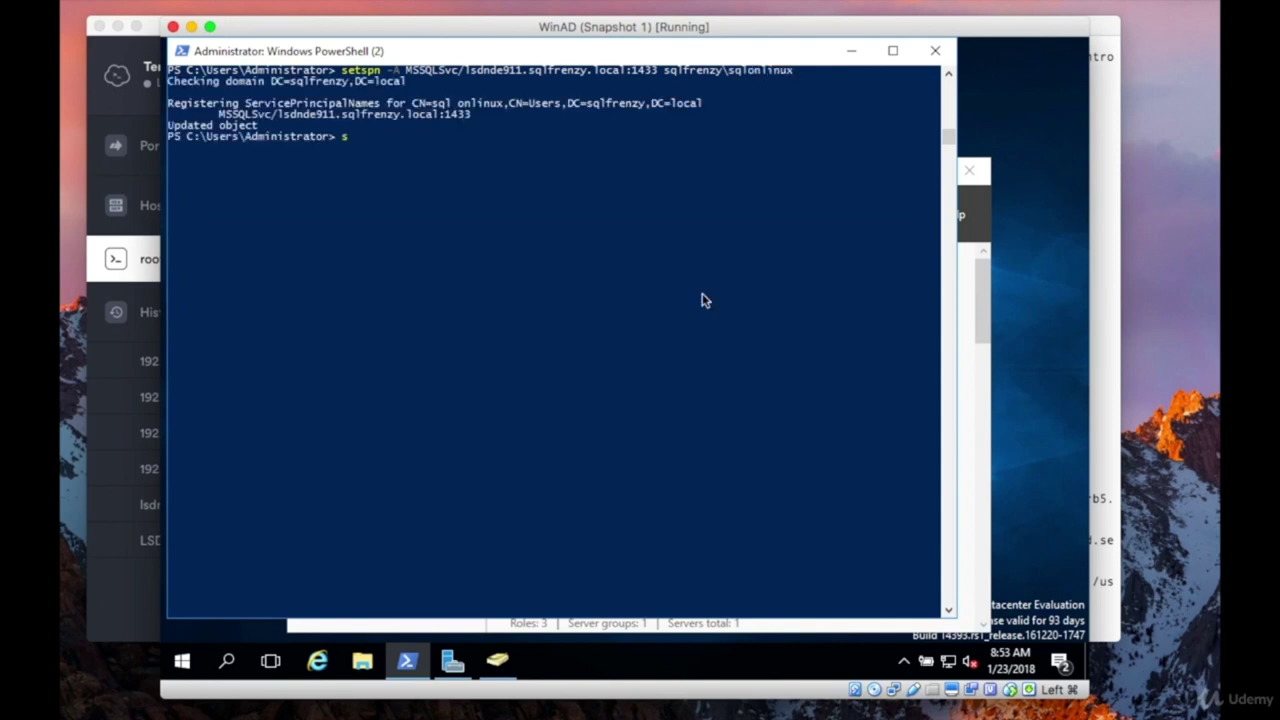
Step: Clear the console and begin the command 'setspn -l lsdnde' to list the host's SPNs
{"action": "key", "text": "ctrl+l"}
{"action": "type", "text": "setspn -l lsdnde911"}
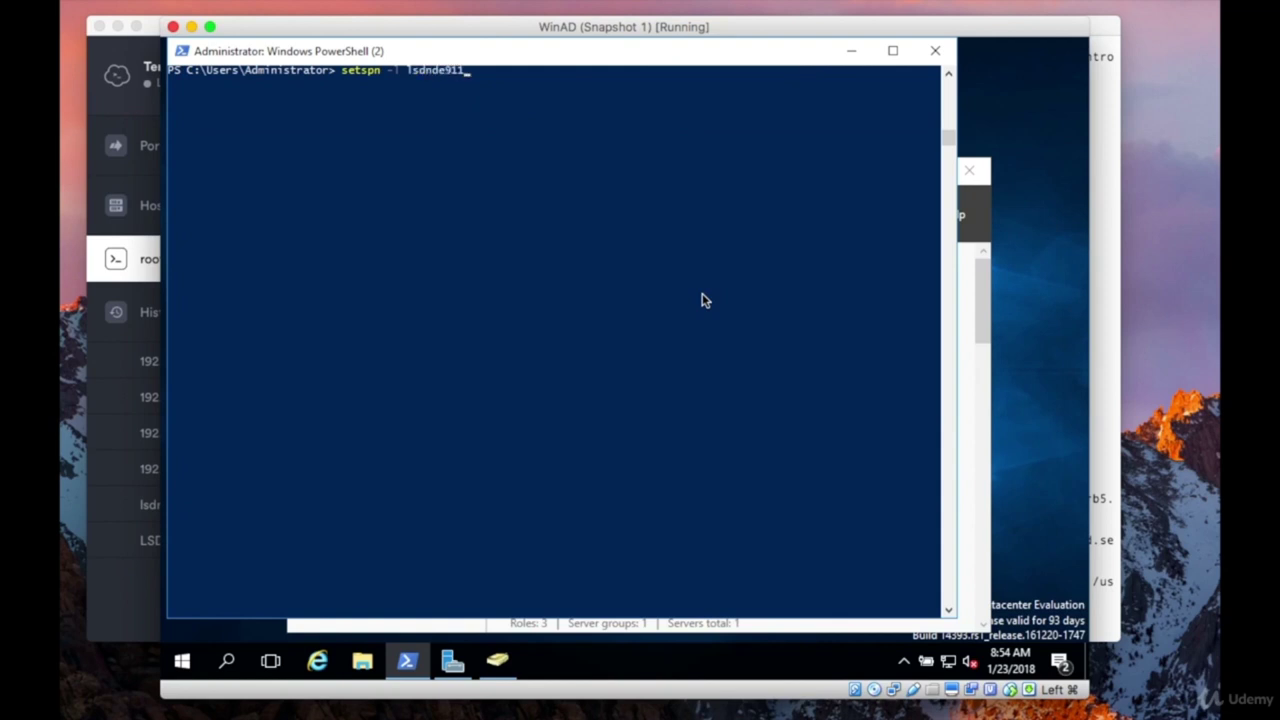
Step: Run setspn -l lsdnde911 to list its SPNs, then minimize VirtualBox and focus Termius
{"action": "key", "text": "Return"}
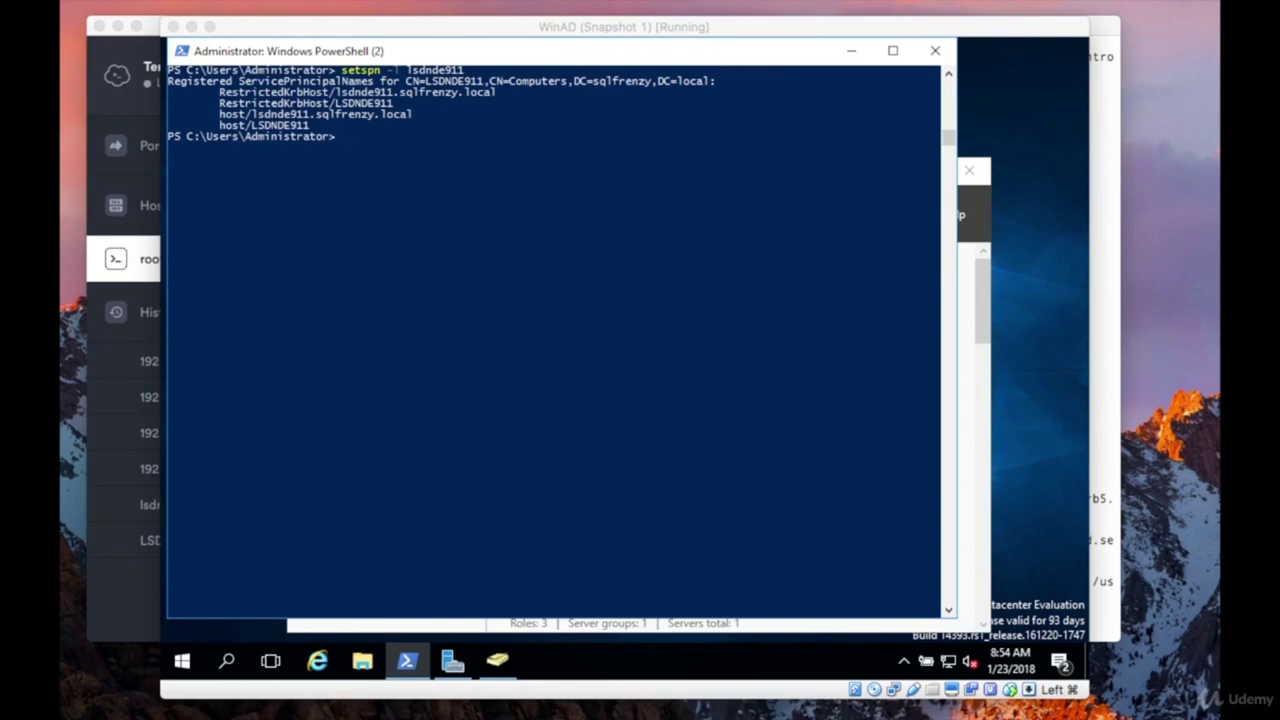
{"action": "left_click", "coordinate": [192, 28]}
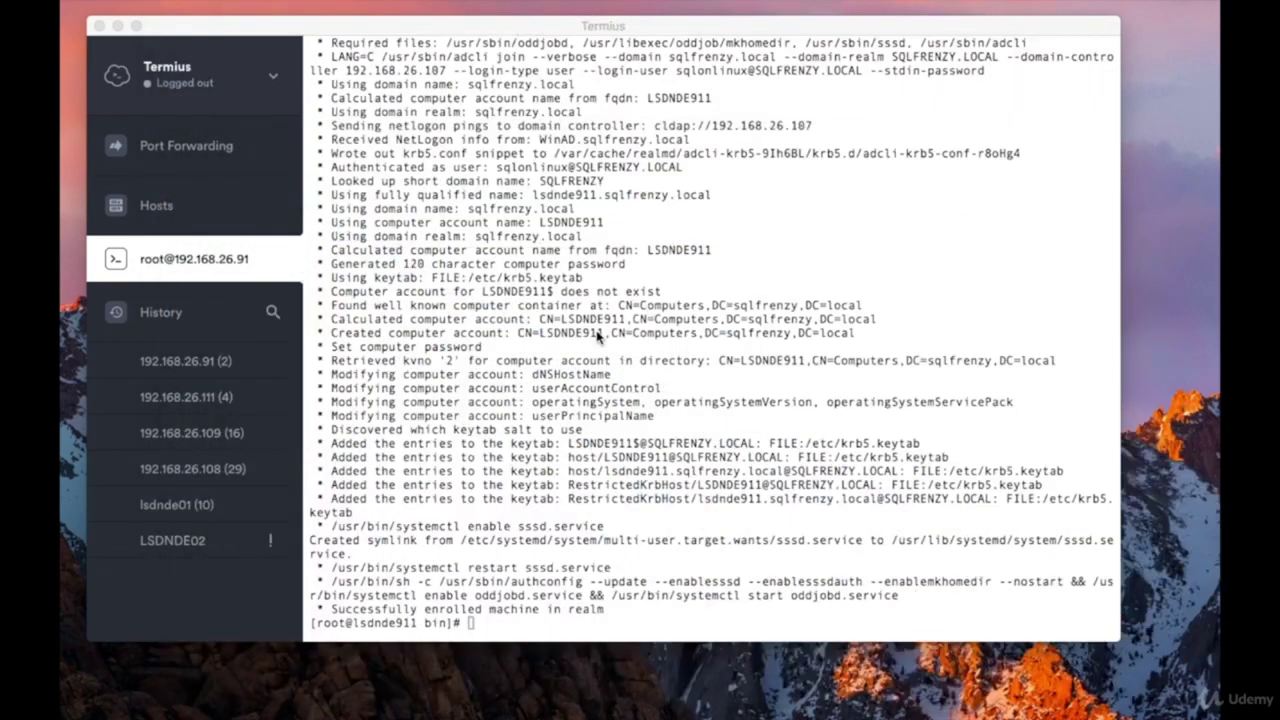
{"action": "left_click", "coordinate": [600, 333]}
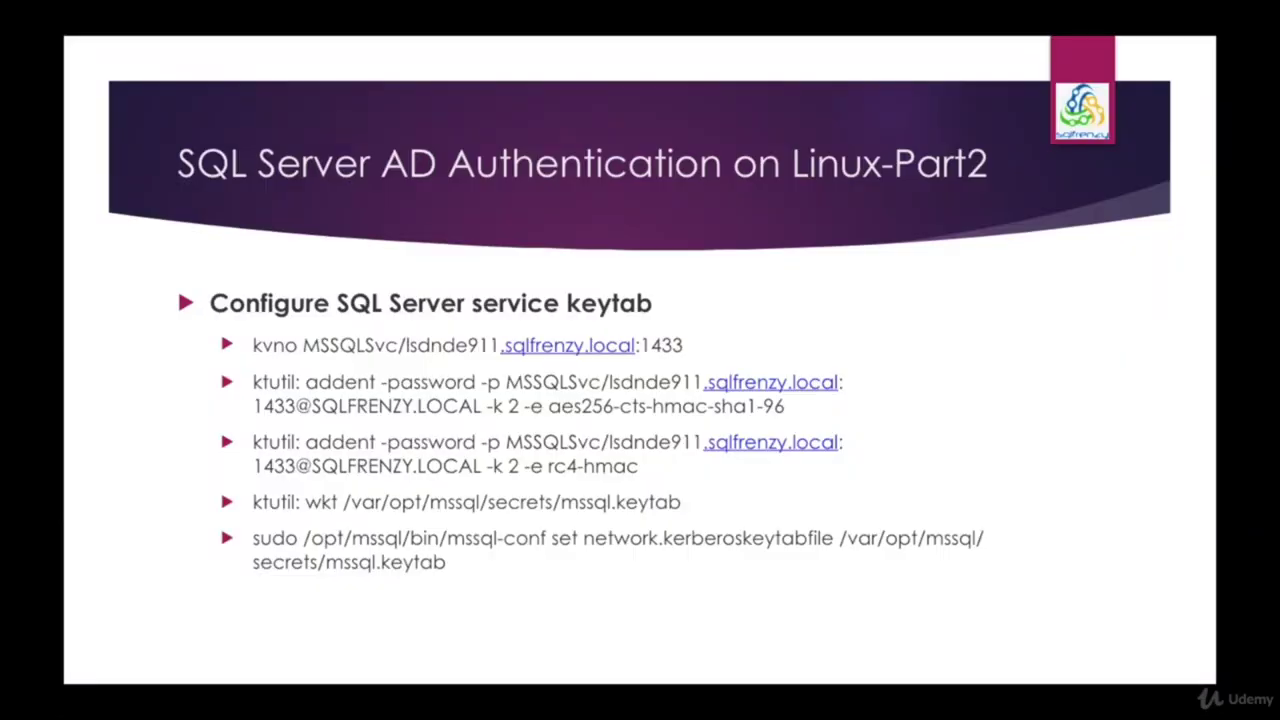
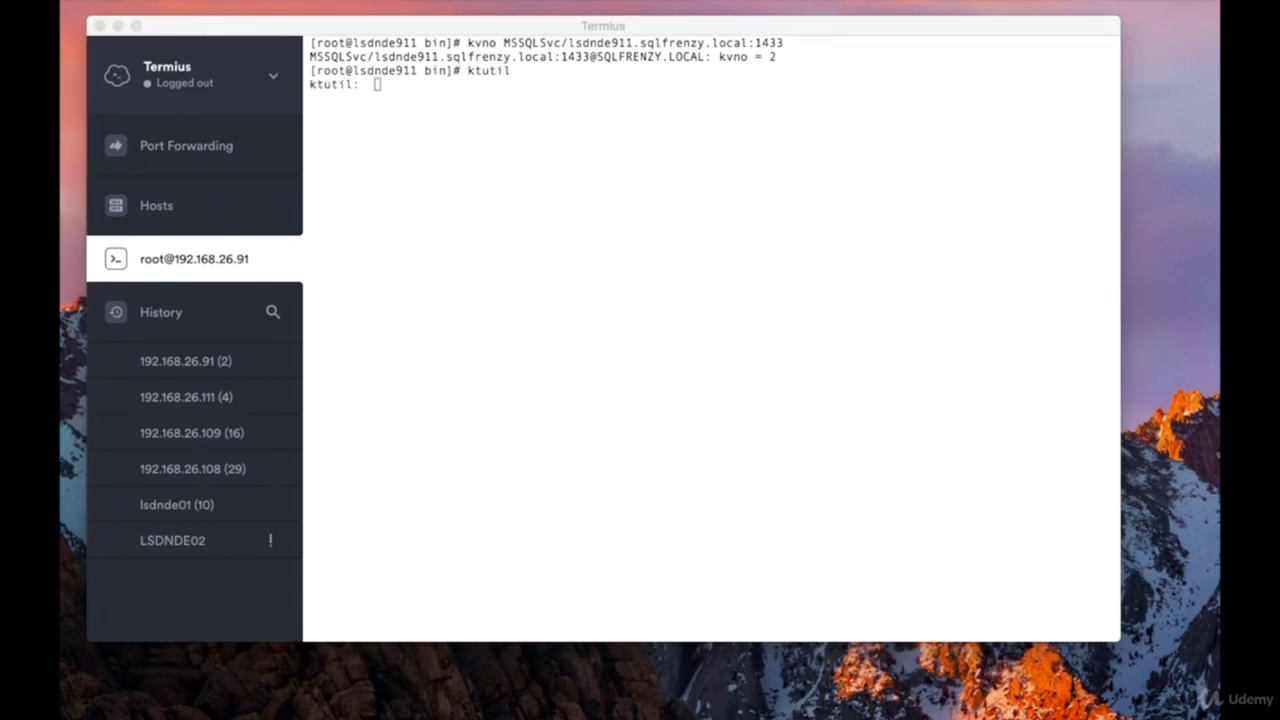
Step: In ktutil, add a kvno 2 aes256-cts-hmac-sha1-96 password entry for the MSSQLSvc principal
{"action": "left_click", "coordinate": [852, 268]}
{"action": "key", "text": "super+v"}
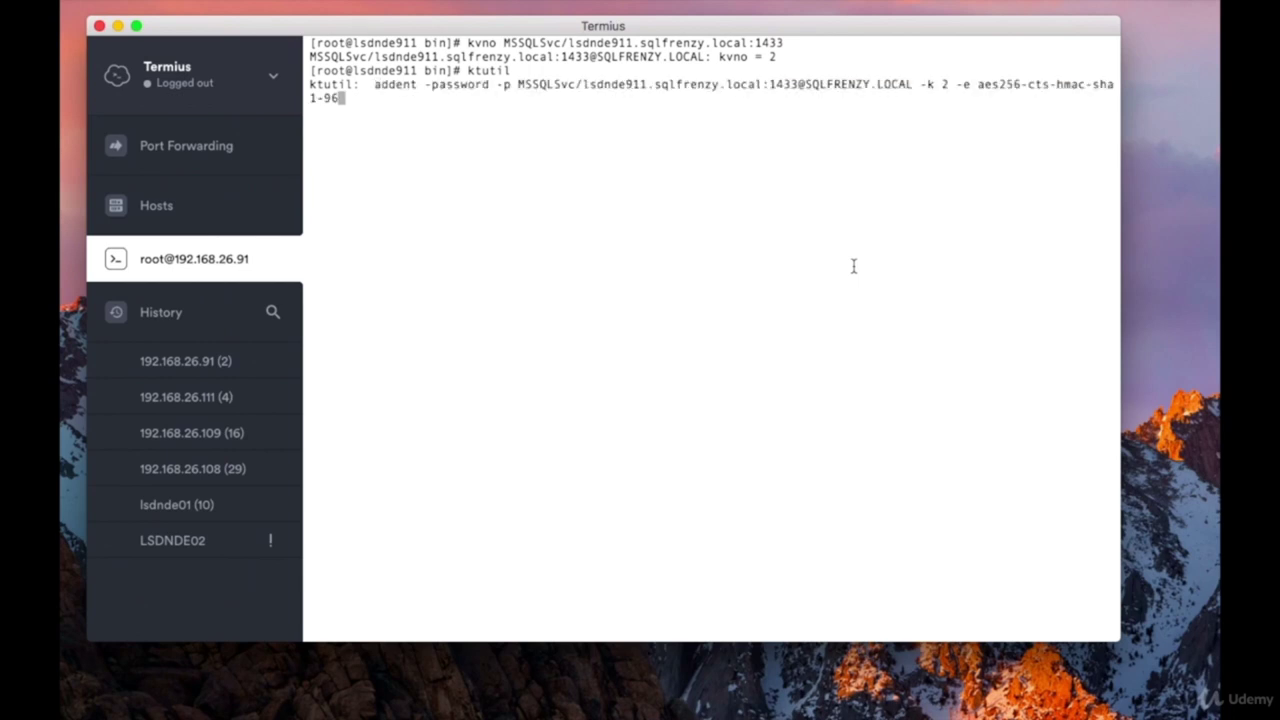
{"action": "key", "text": "Return"}
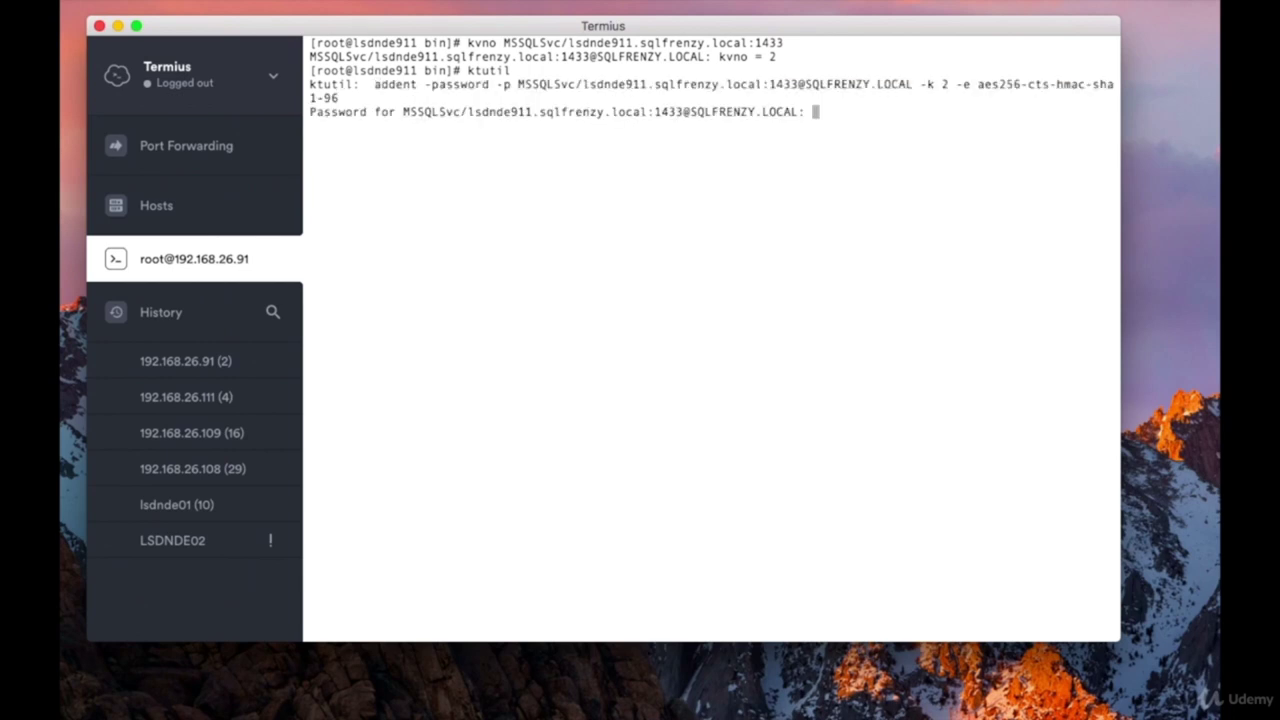
{"action": "key", "text": "Return"}
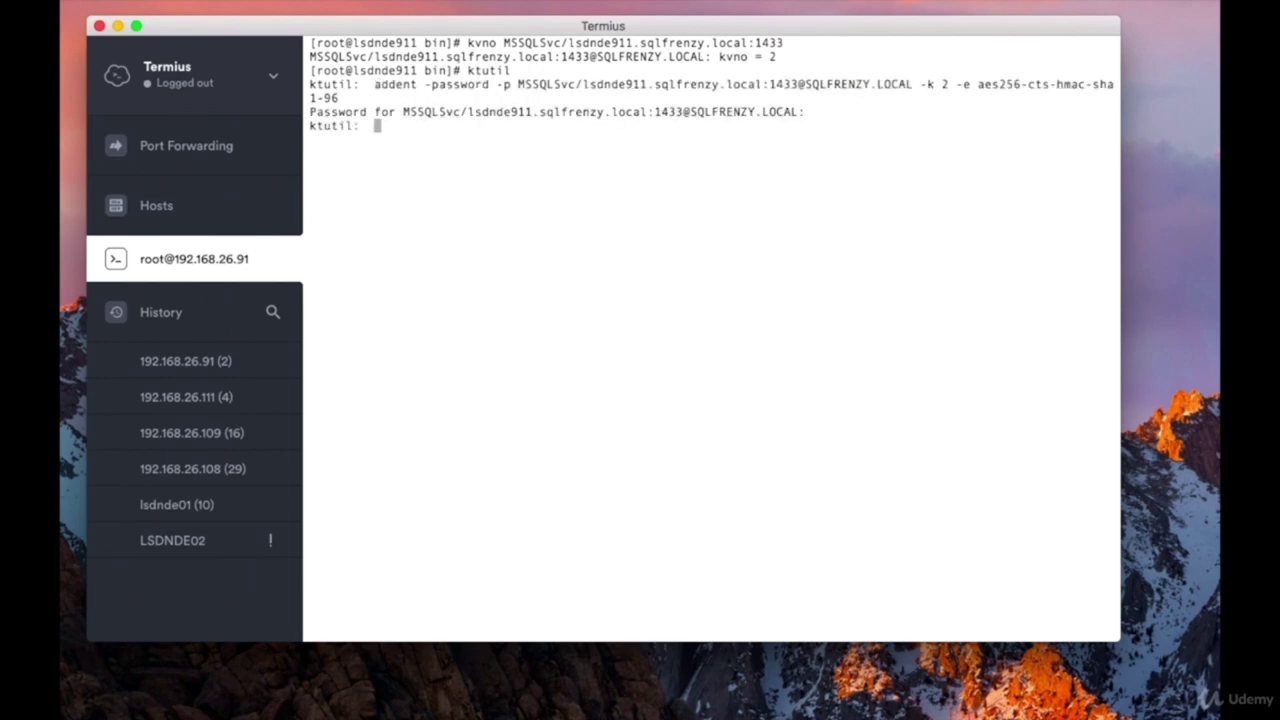
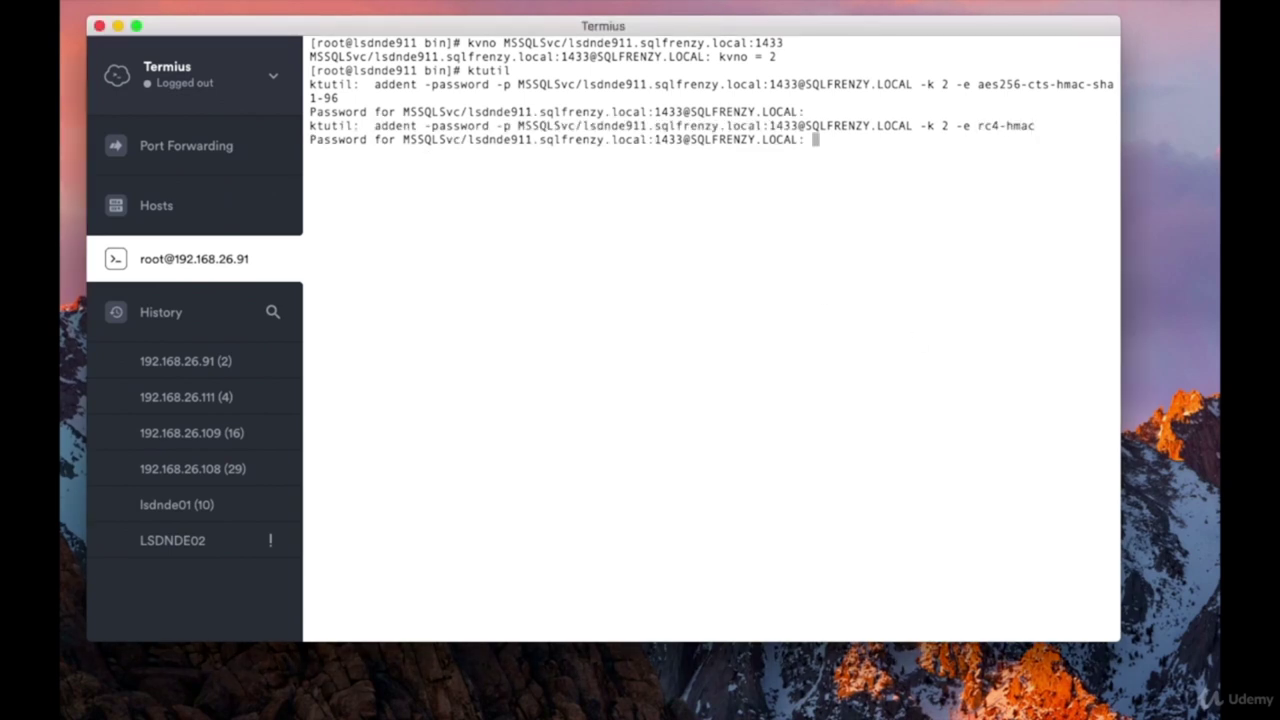
Step: Add the rc4-hmac key entry and write the keys to /var/opt/mssql/secrets/mssql.keytab
{"action": "key", "text": "Return"}
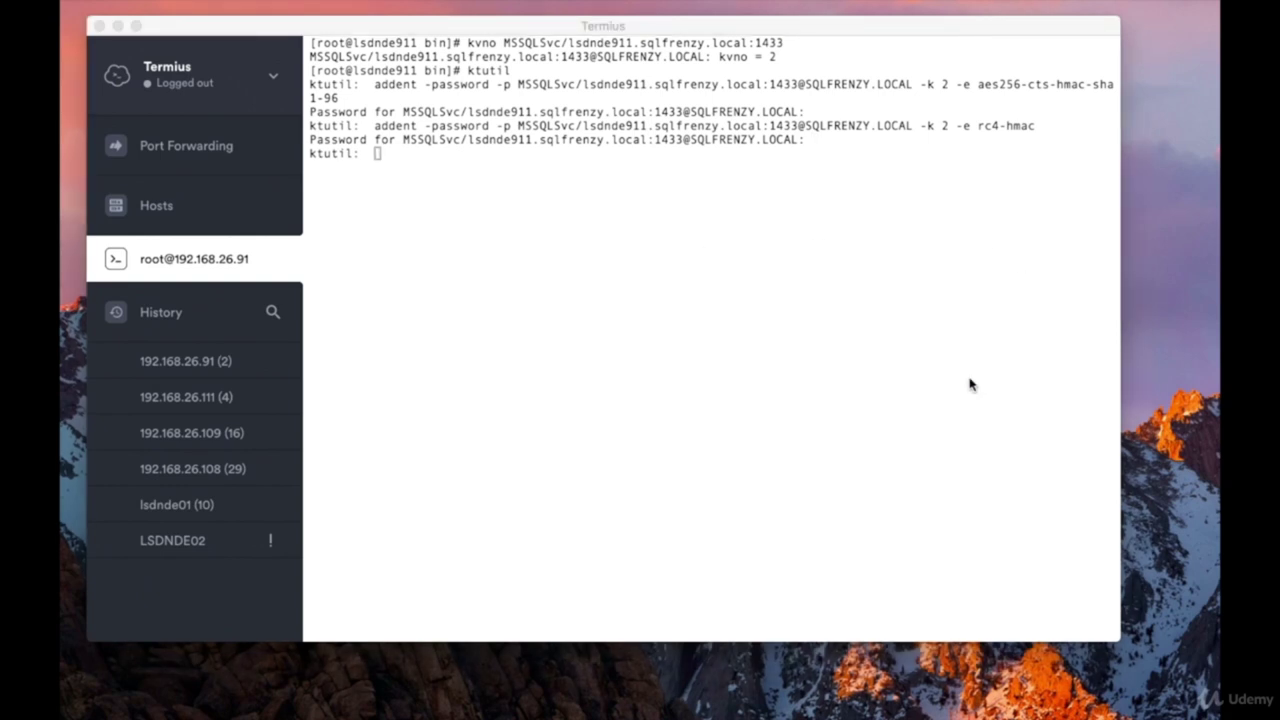
{"action": "left_click", "coordinate": [893, 356]}
{"action": "type", "text": "wkt /var/opt/mssql/secrets/mssql.keytab"}
{"action": "key", "text": "Return"}
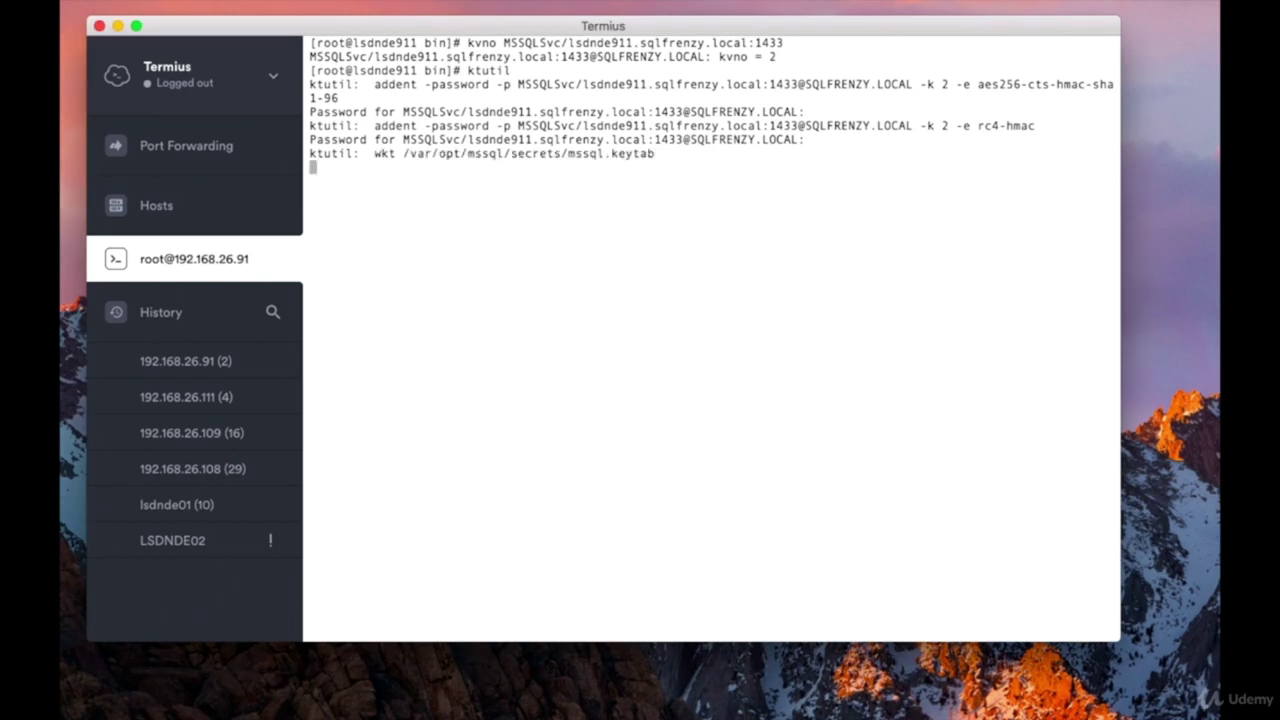
Step: Quit ktutil and return to the root shell
{"action": "type", "text": "quit"}
{"action": "key", "text": "Return"}
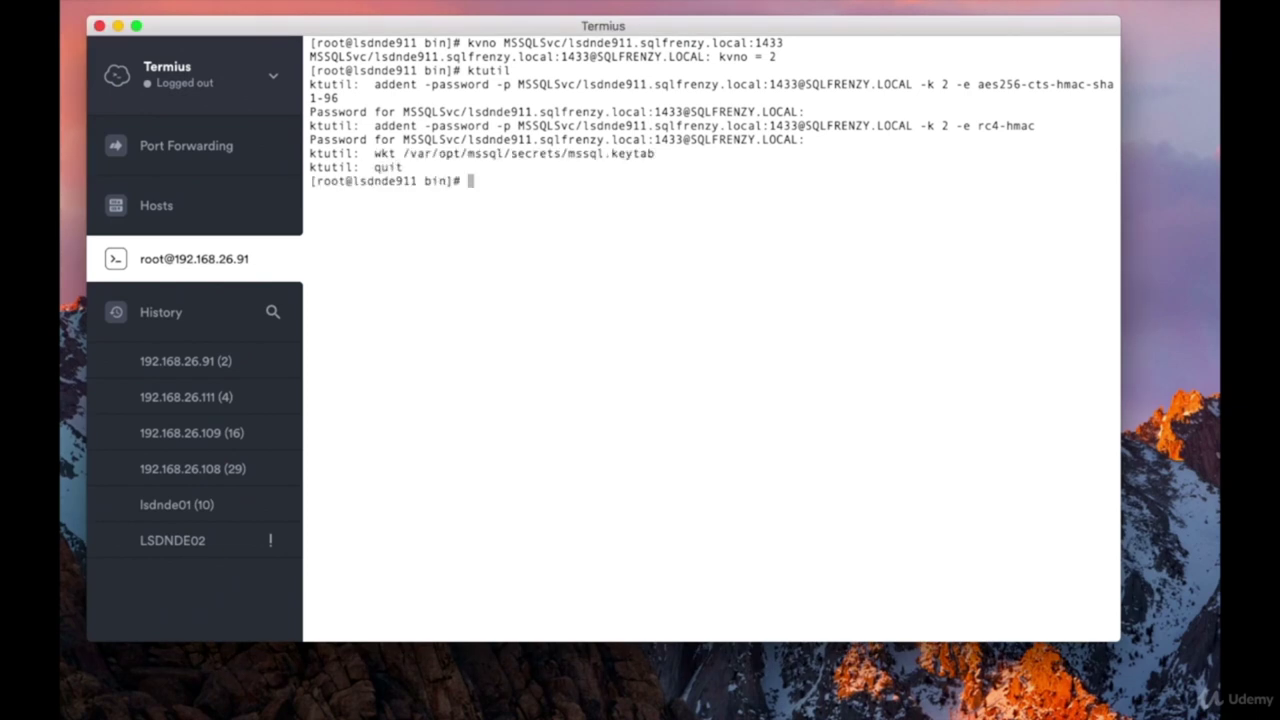
{"action": "key", "text": "super+Tab"}
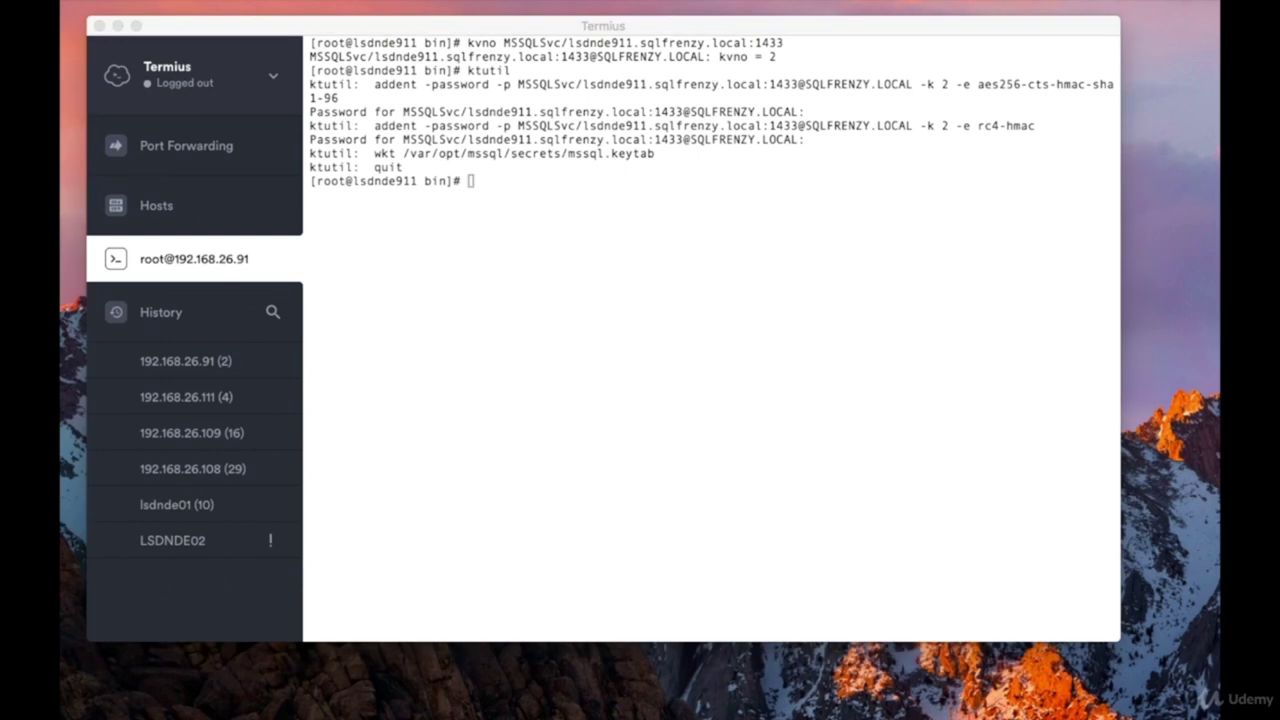
Step: Make mssql:mssql the owner of mssql.keytab and set its mode to 400
{"action": "left_click", "coordinate": [869, 349]}
{"action": "type", "text": "chown mssql:mssql /var/opt/mssql/secrets/mssql.keytab"}
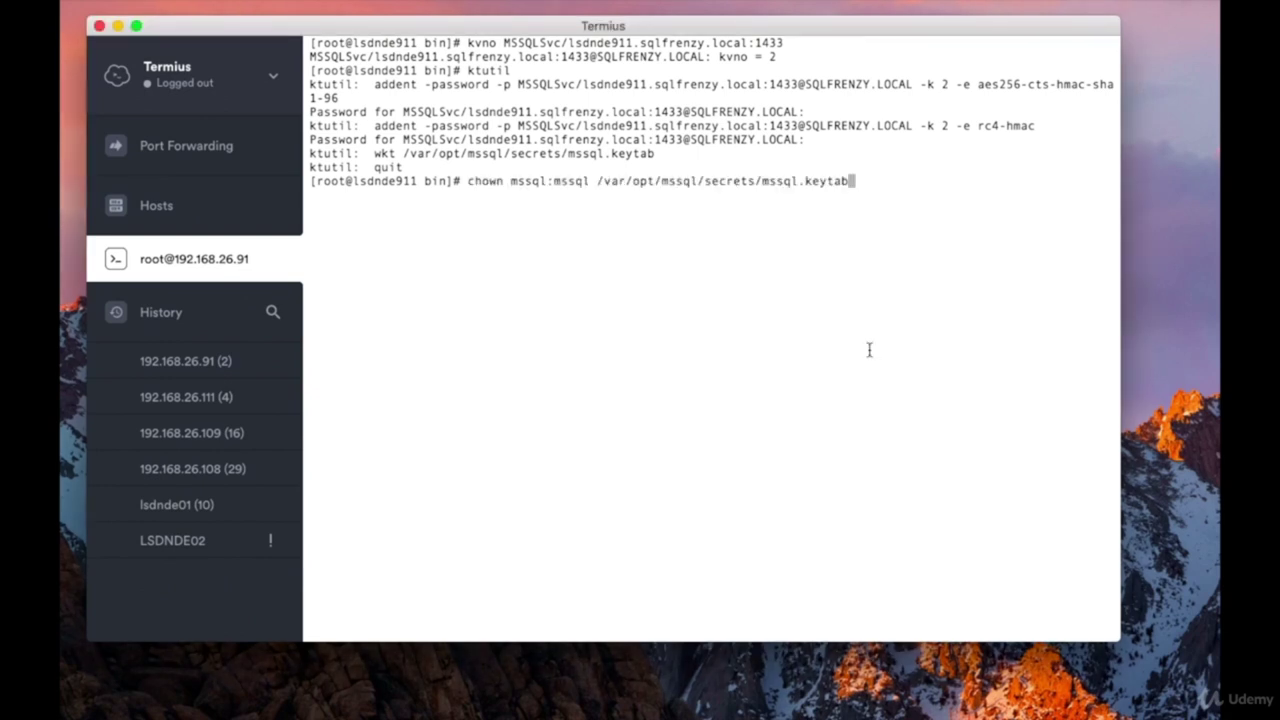
{"action": "key", "text": "Return"}
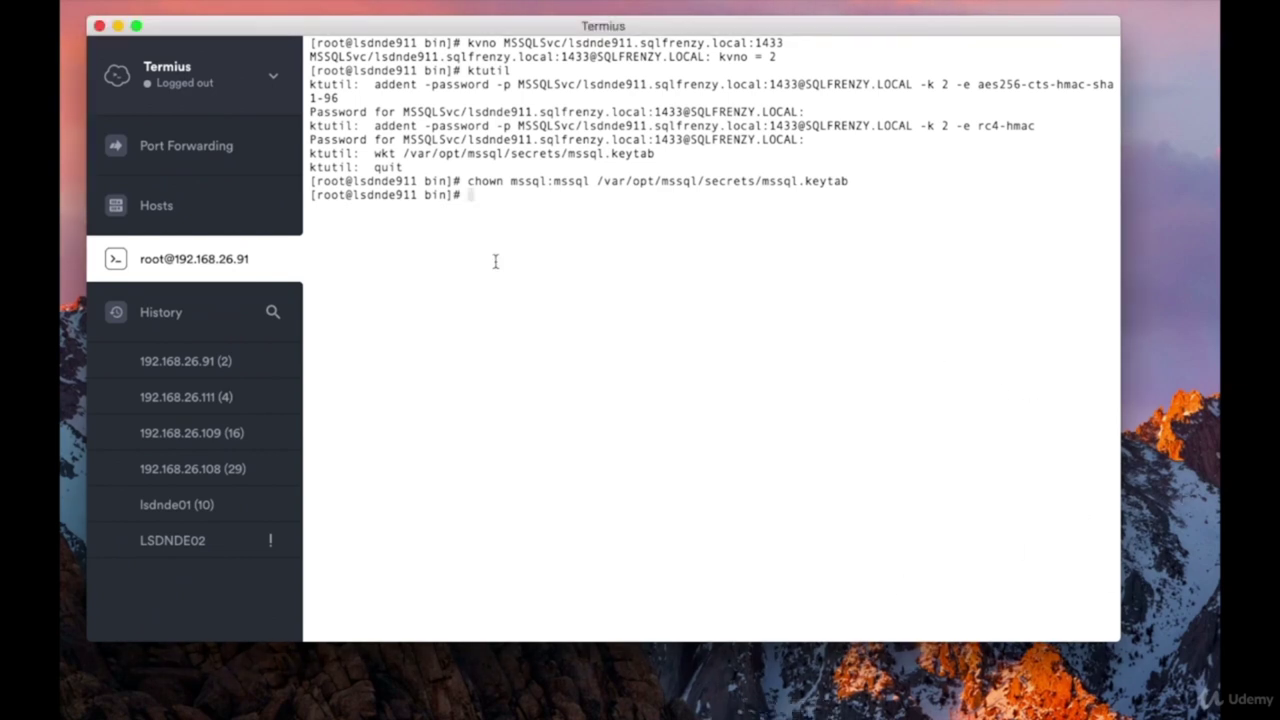
{"action": "type", "text": "chmod 400 /var/opt/mssql/secrets/mssql.keytab"}
{"action": "key", "text": "Return"}
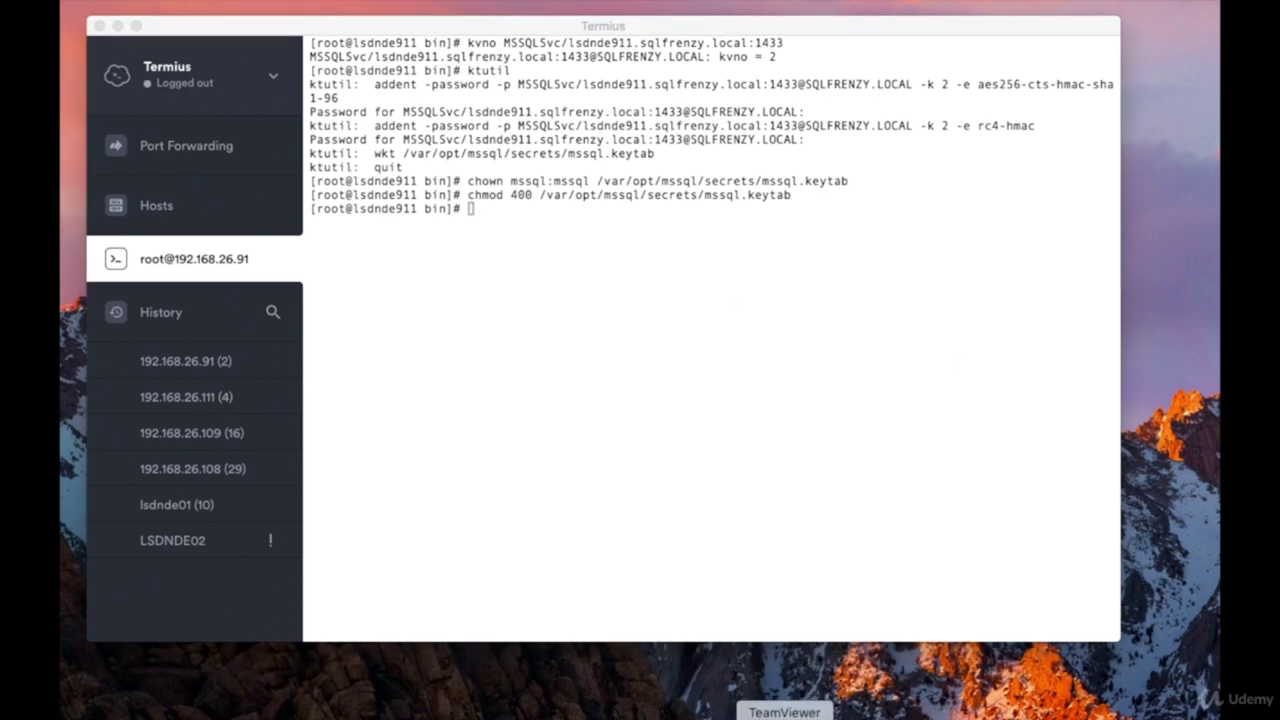
Step: Set mssql-conf network.kerberoskeytabfile to /var/opt/mssql/secrets/mssql.keytab
{"action": "left_click", "coordinate": [552, 260]}
{"action": "type", "text": "/opt/mssql/bin/mssql-conf set network.kerberoskeytabfile /var/opt/mssql/secrets/mssql.keytab"}
{"action": "key", "text": "Return"}
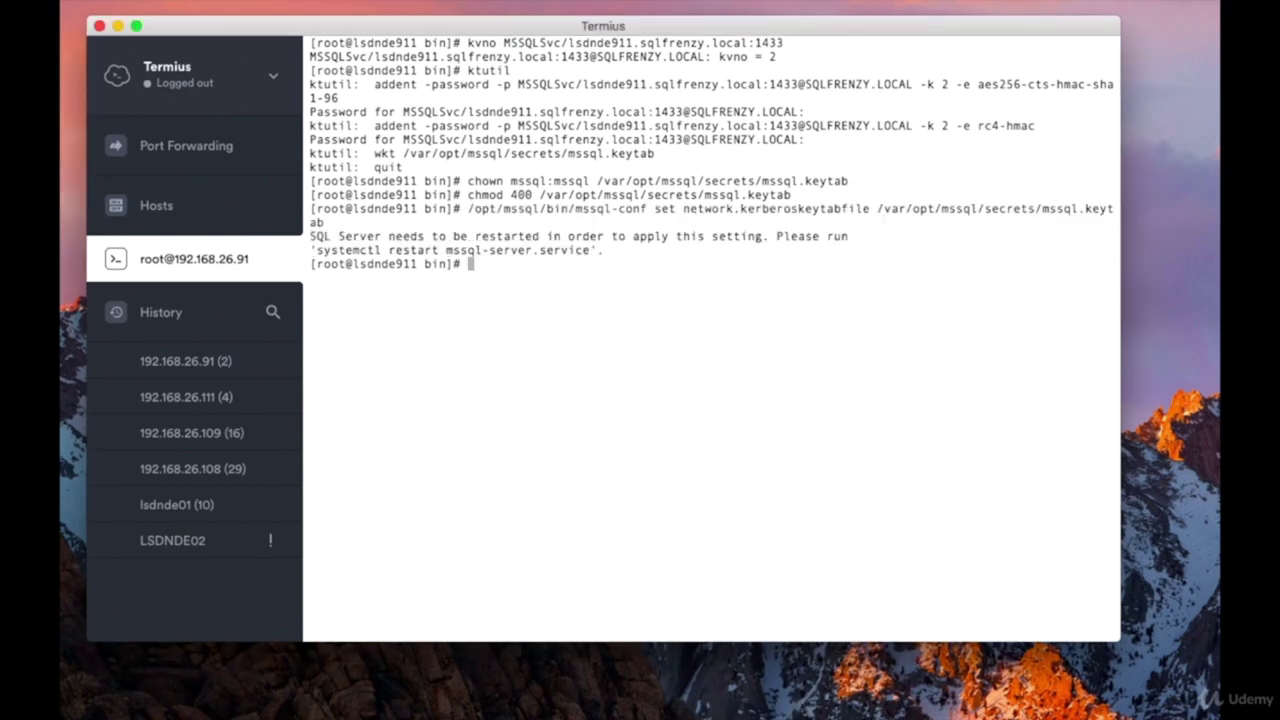
Step: Restart mssql-server, then enter a sqlcmd login to -S. as sa with its password
{"action": "type", "text": "systemctl restart "}
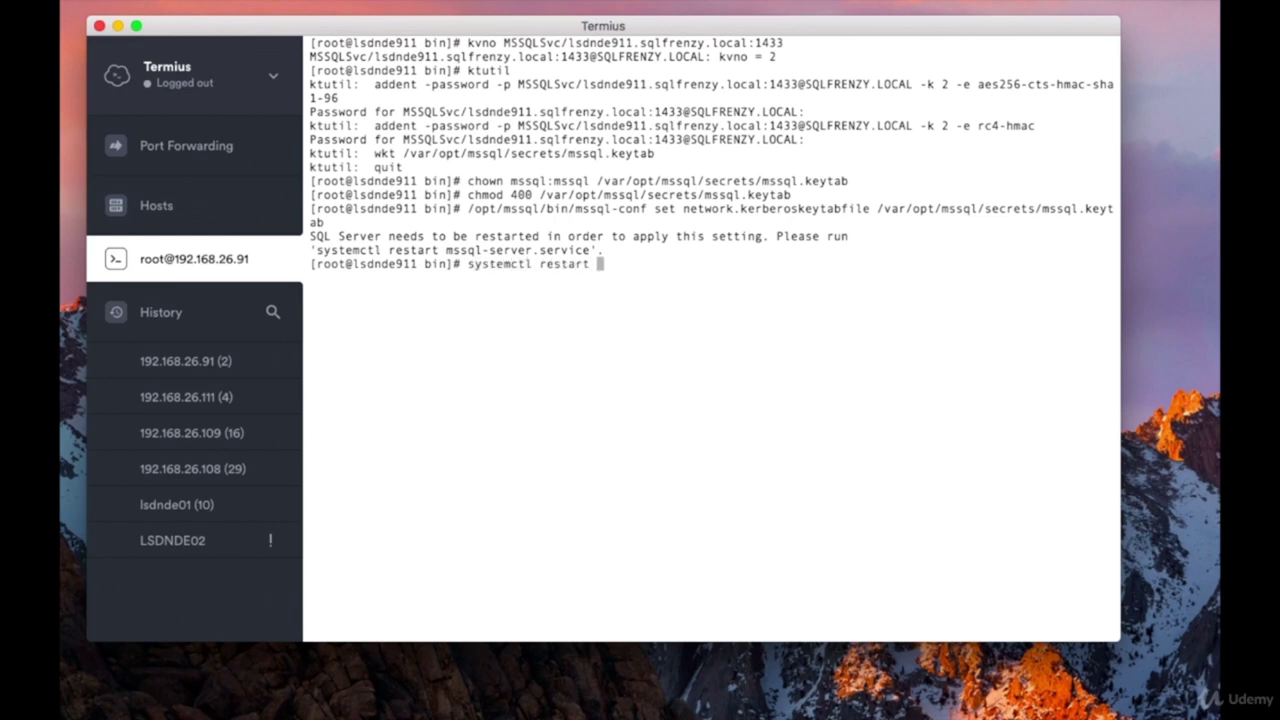
{"action": "type", "text": "mssql-server"}
{"action": "key", "text": "Return"}
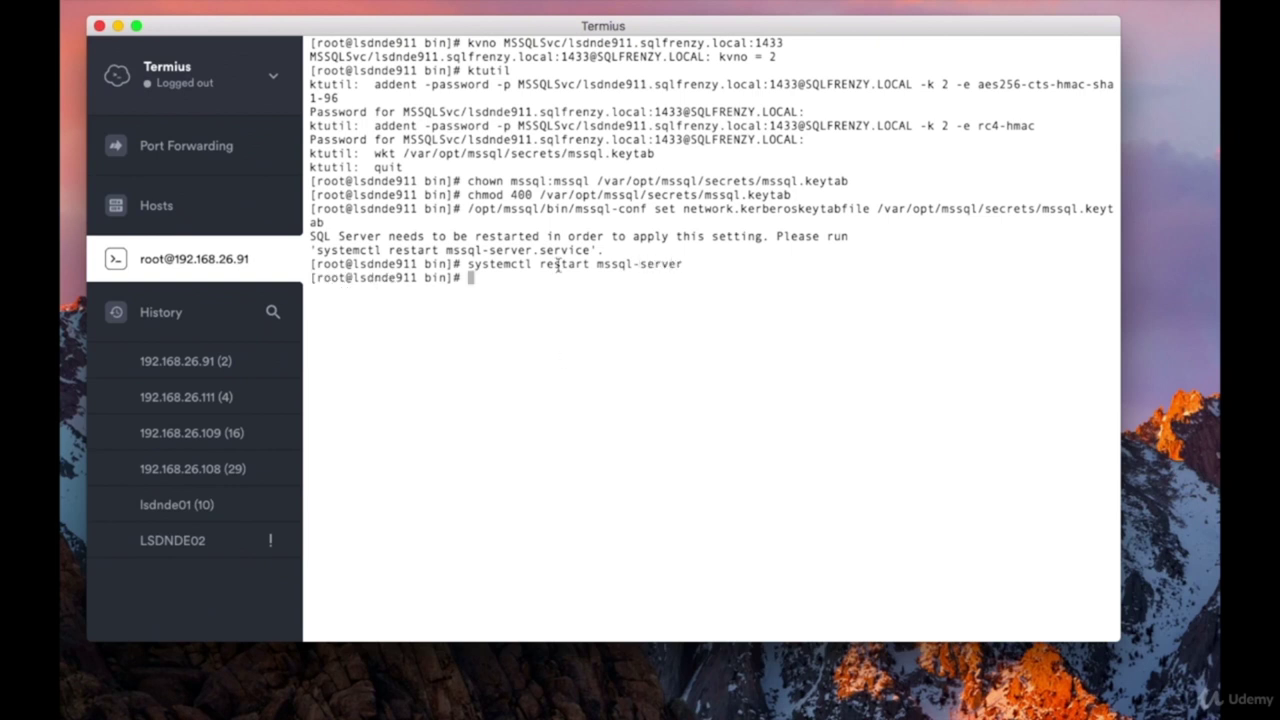
{"action": "type", "text": "cd"}
{"action": "key", "text": "BackSpace"}
{"action": "key", "text": "BackSpace"}
{"action": "key", "text": "BackSpace"}
{"action": "type", "text": "./sql"}
{"action": "key", "text": "Tab"}
{"action": "type", "text": "-S. -U sa "}
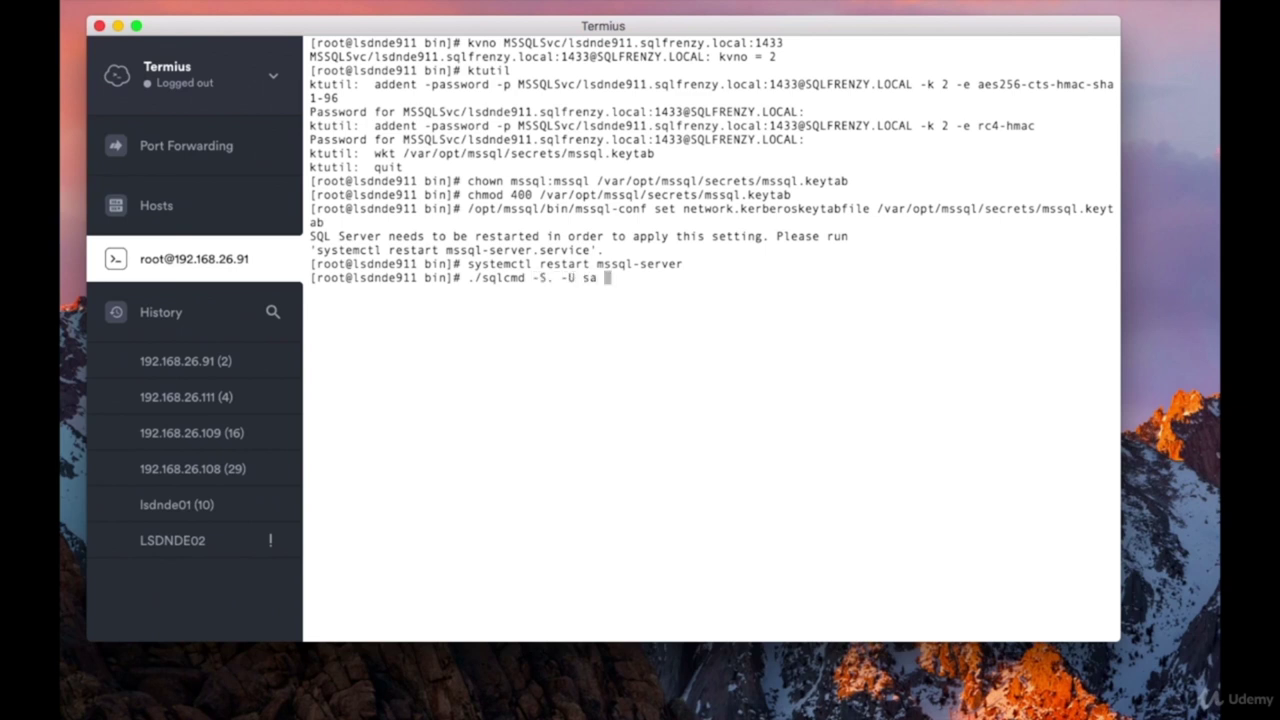
Step: Connect with sqlcmd and create the Windows login [sqlfrenzy\sqlonlinux] from windows
{"action": "key", "text": "Return"}
{"action": "type", "text": "create login"}
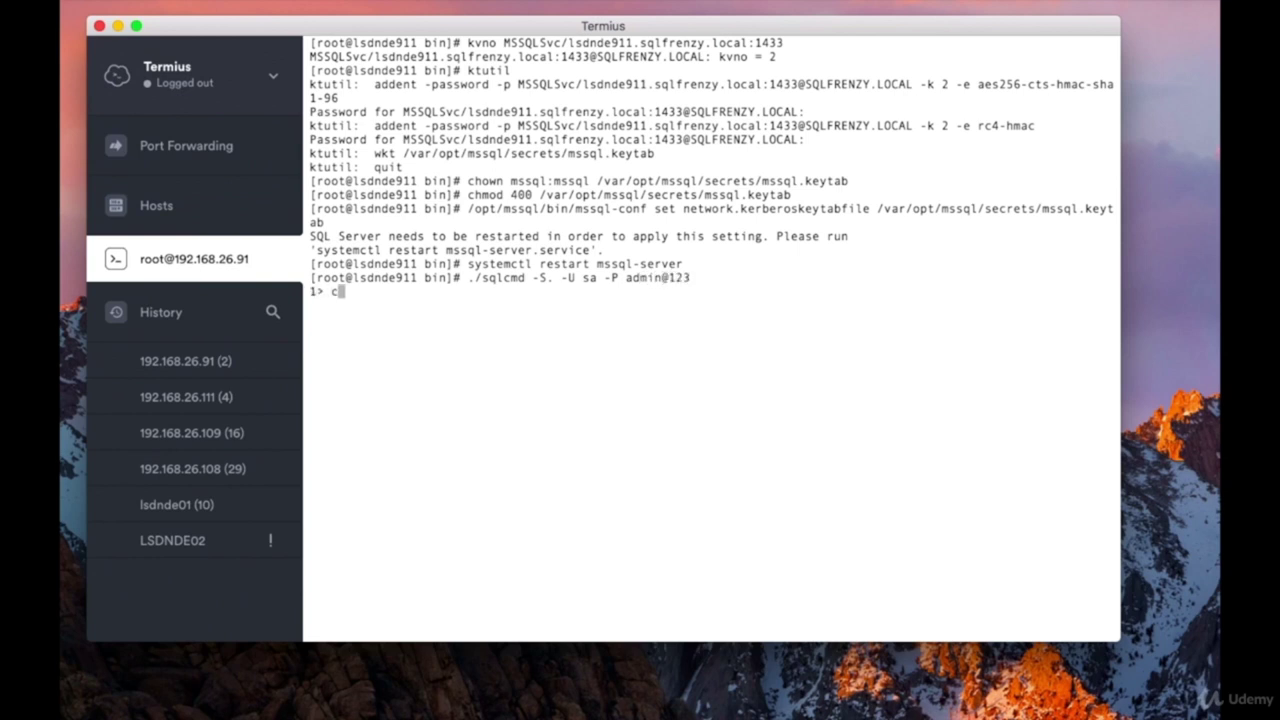
{"action": "type", "text": " for"}
{"action": "key", "text": "BackSpace"}
{"action": "key", "text": "BackSpace"}
{"action": "key", "text": "BackSpace"}
{"action": "type", "text": "[sqlfrenzy"}
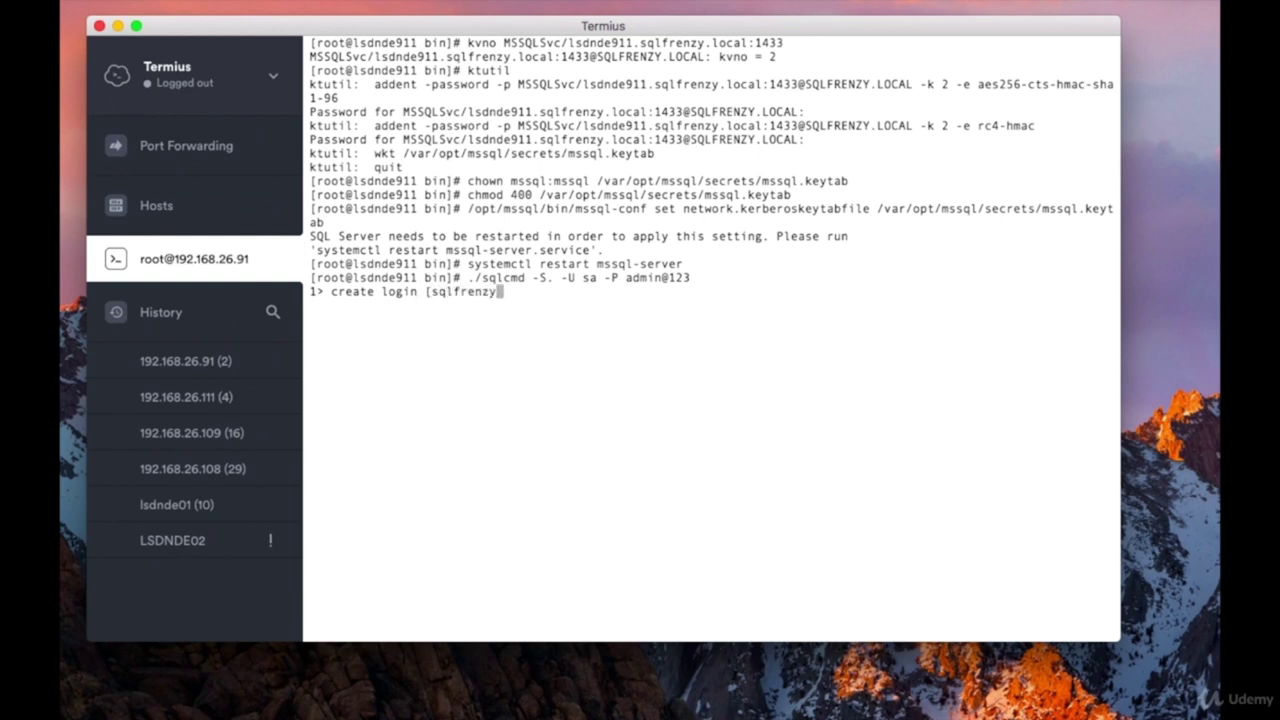
{"action": "type", "text": "\\sqlonlinux] from windows"}
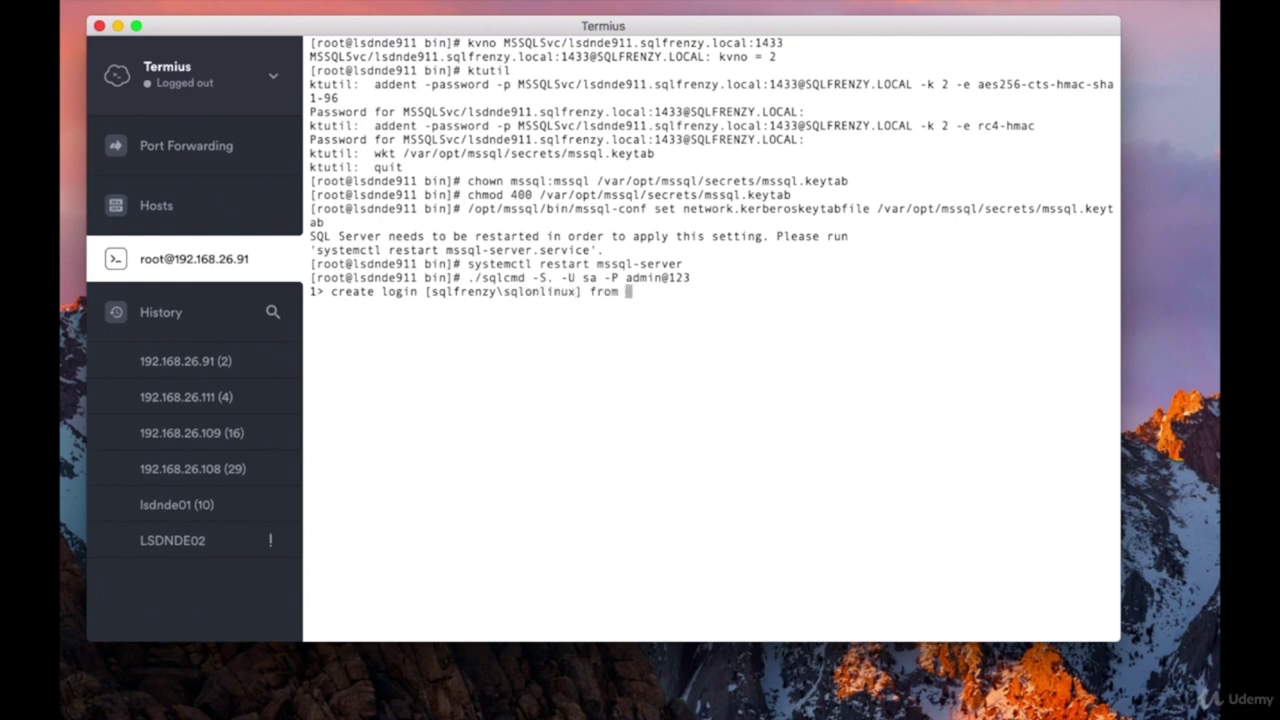
{"action": "key", "text": "Return"}
{"action": "type", "text": "go"}
{"action": "key", "text": "Return"}
Step: Add [sqlfrenzy\sqlonlinux] as a member of the sysadmin server role
{"action": "type", "text": "alter se"}
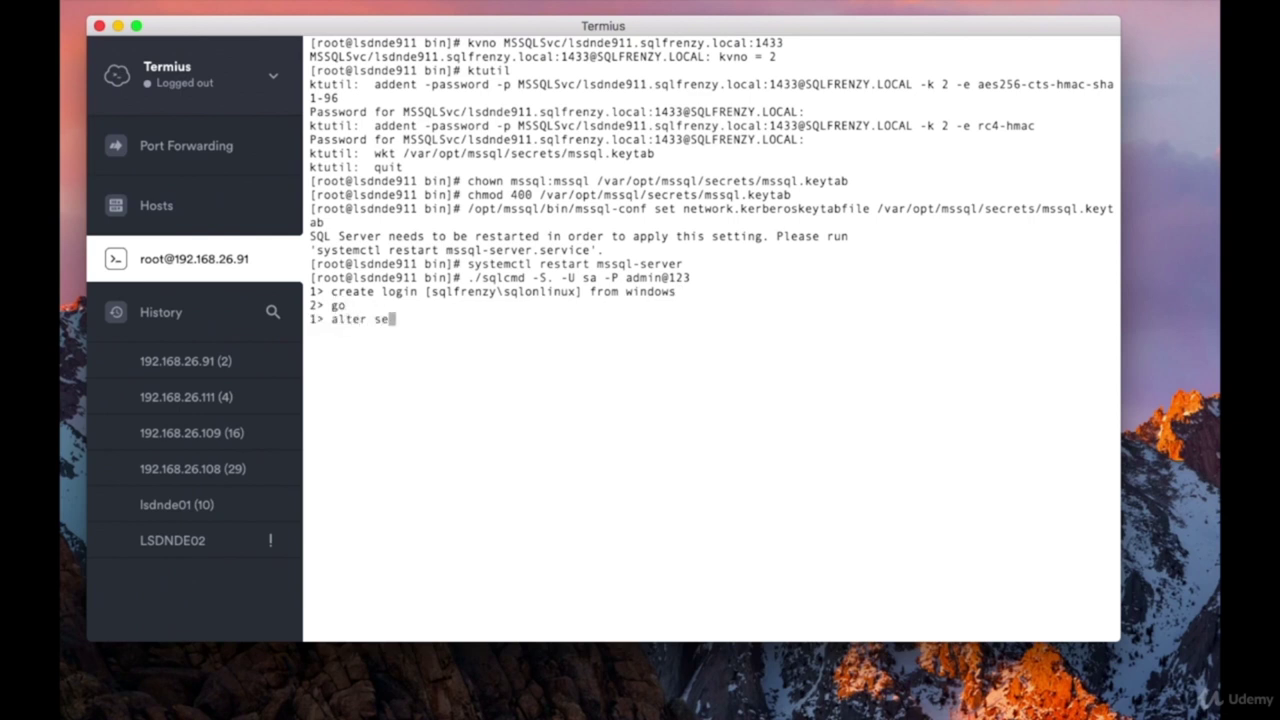
{"action": "type", "text": "rver role [sysadmin] add me"}
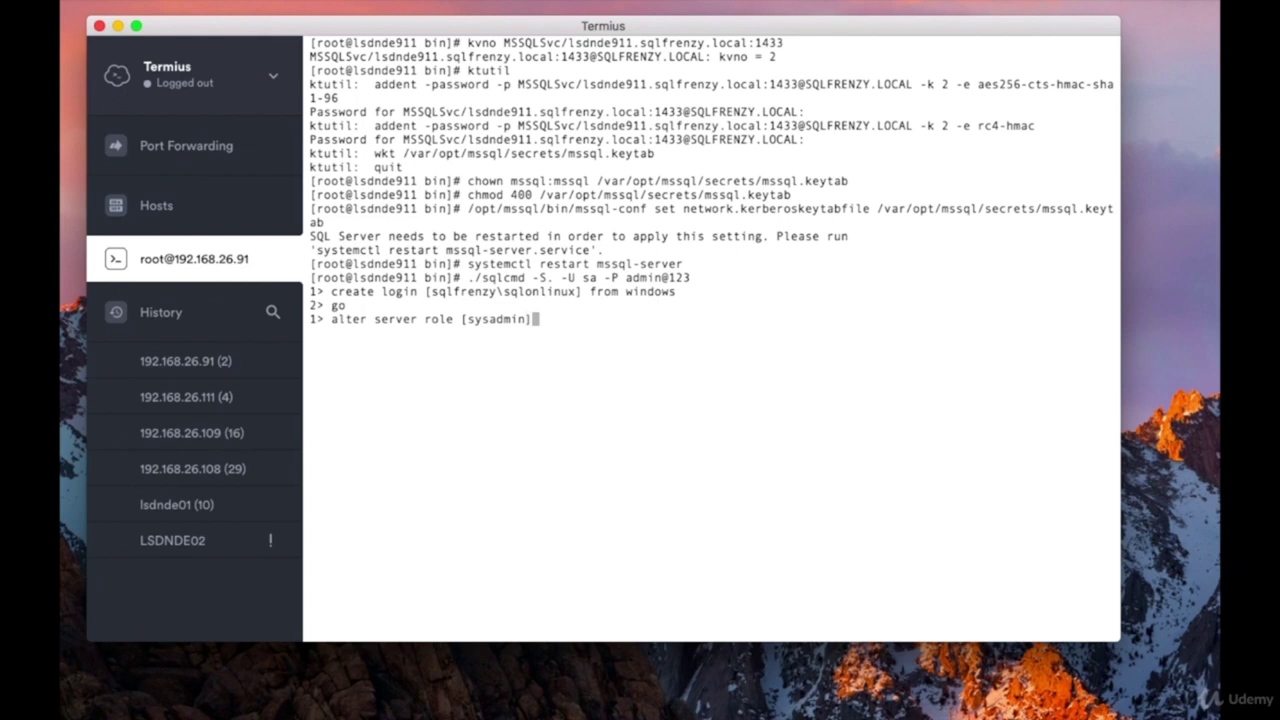
{"action": "type", "text": "mber "}
{"action": "type", "text": "[sqlfrenz"}
{"action": "type", "text": "y\\"}
{"action": "type", "text": "sqlonlin"}
{"action": "type", "text": "ux"}
{"action": "type", "text": "]"}
{"action": "key", "text": "Return"}
{"action": "type", "text": "go"}
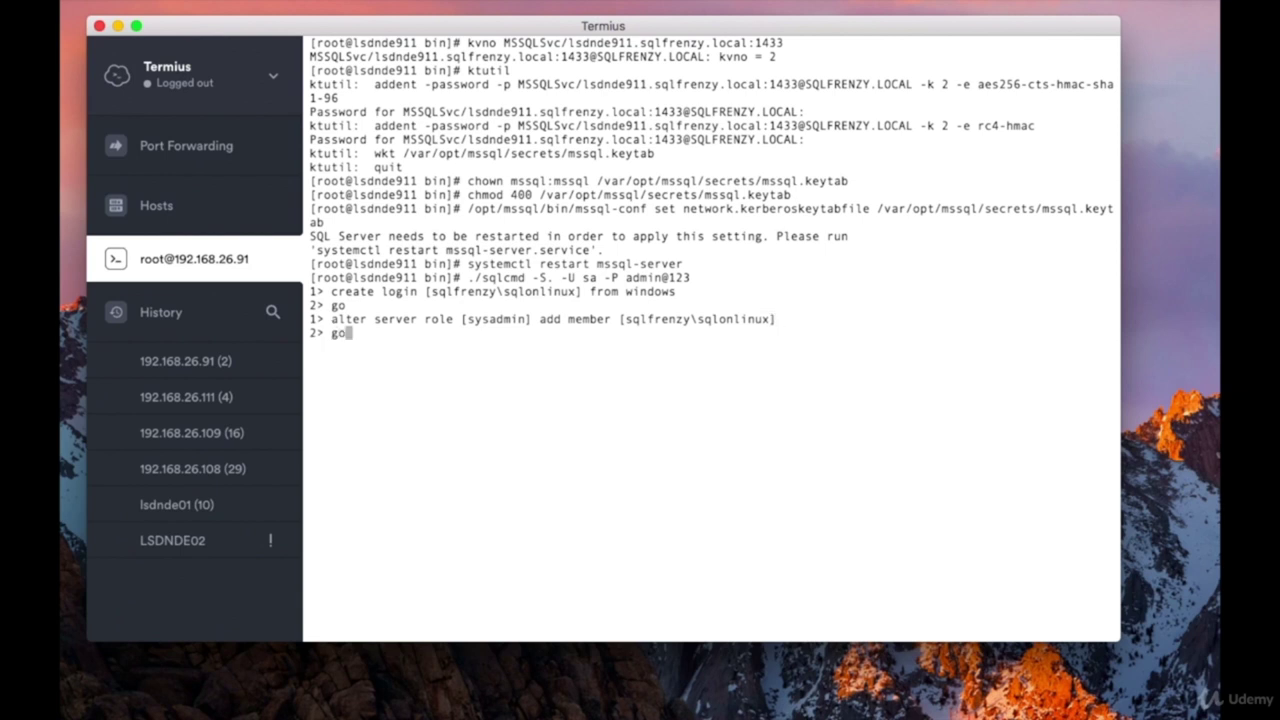
{"action": "key", "text": "Return"}
{"action": "type", "text": "select name from s"}
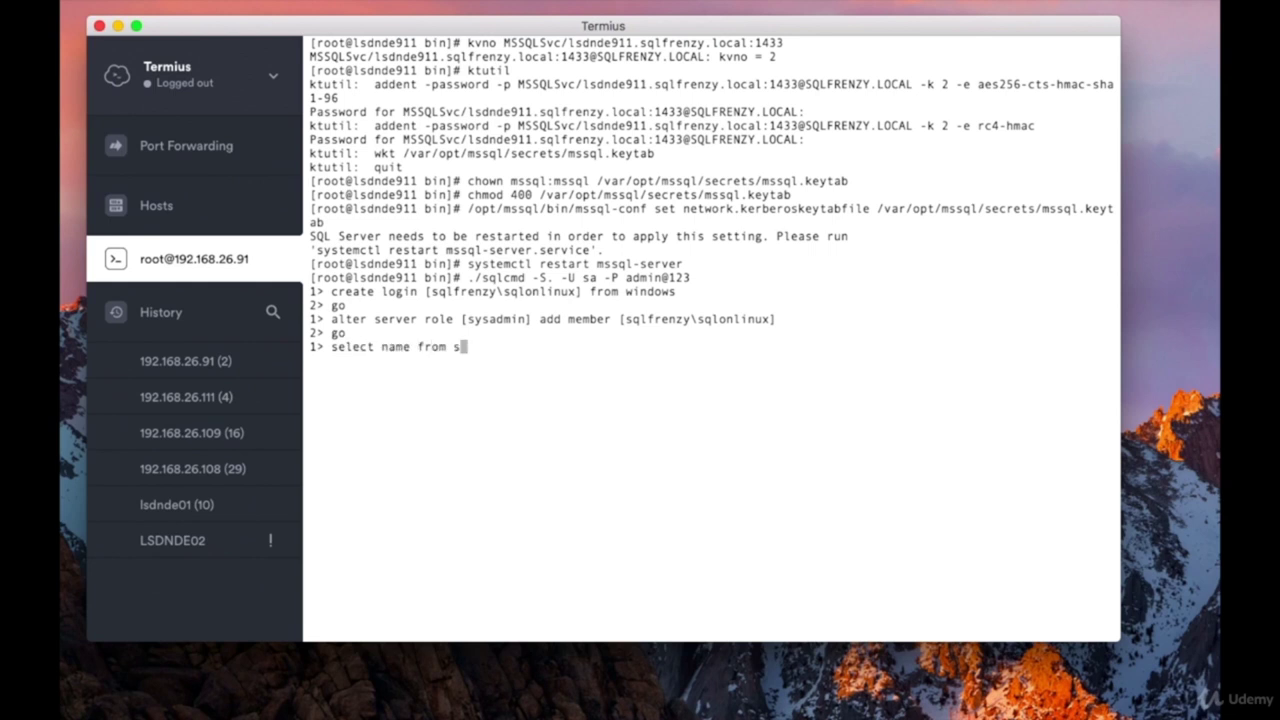
{"action": "type", "text": "ys.server_principals"}
Step: List sys.server_principals names, confirm sqlfrenzy\sqlonlinux among 22 rows, and quit sqlcmd
{"action": "key", "text": "Return"}
{"action": "type", "text": "go"}
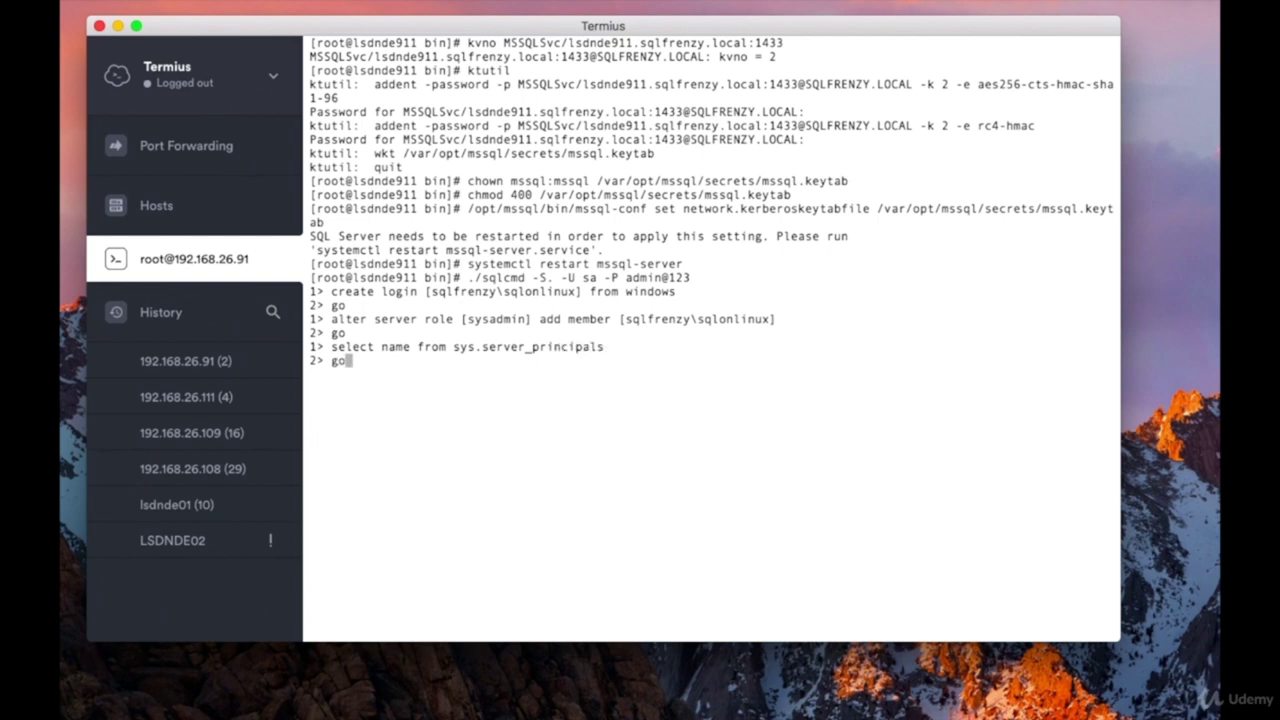
{"action": "key", "text": "Return"}
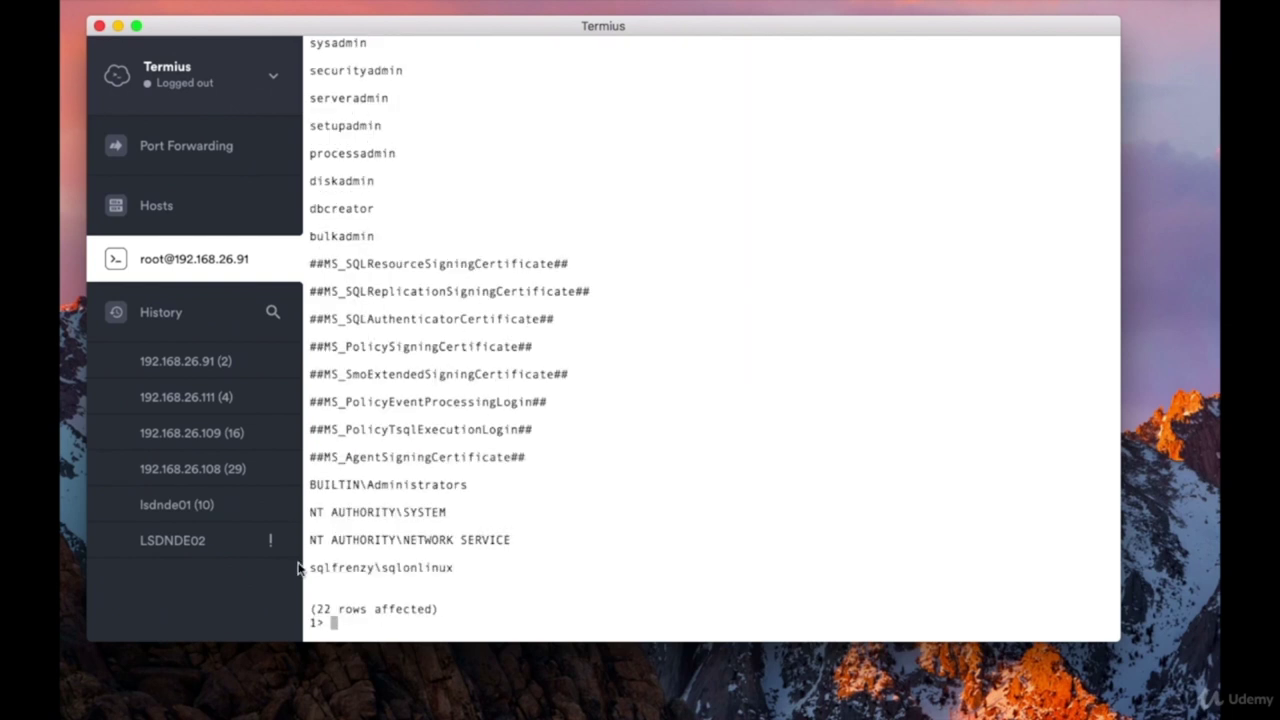
{"action": "left_click_drag", "start_coordinate": [309, 567], "coordinate": [454, 569]}
{"action": "type", "text": "quit"}
{"action": "key", "text": "Return"}
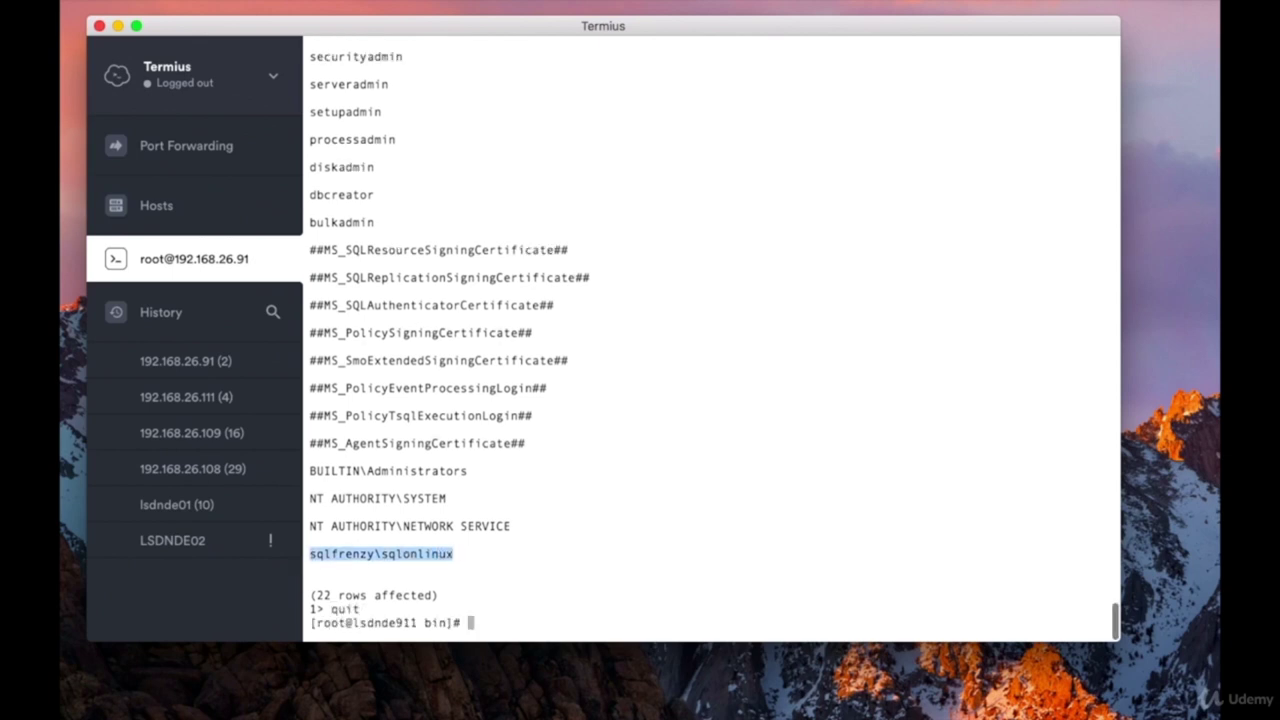
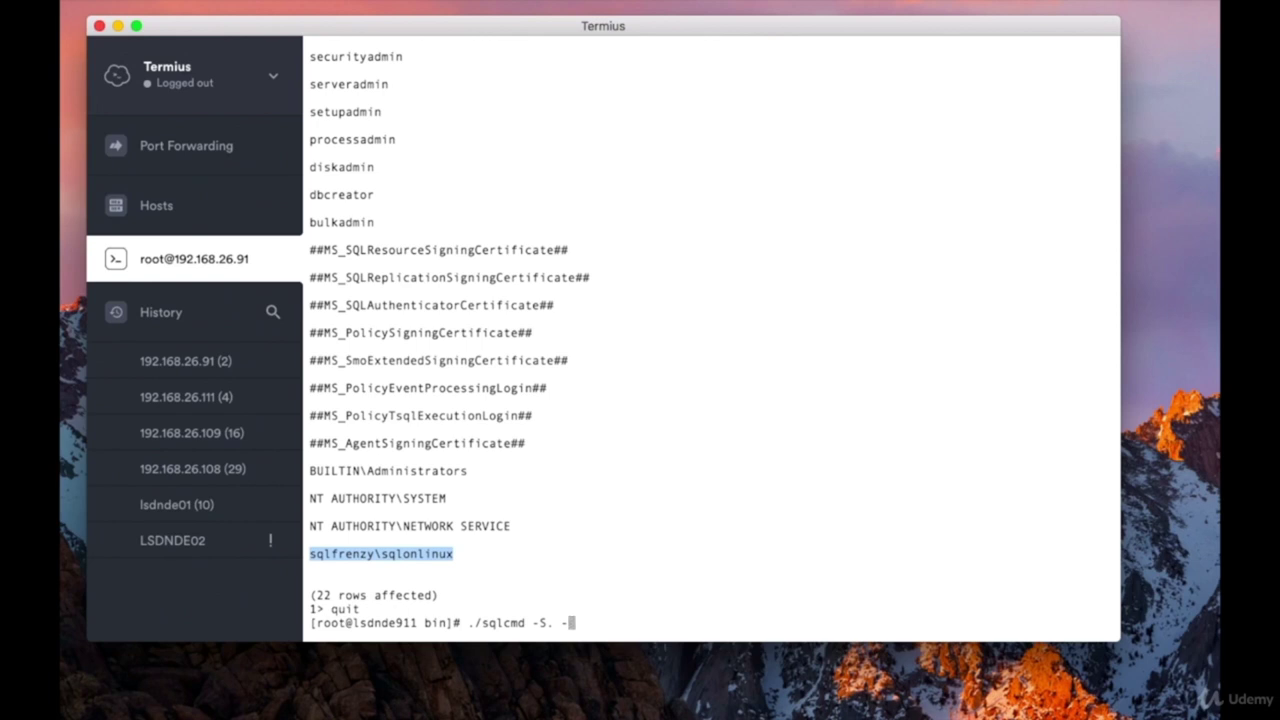
Step: Connect sqlcmd to lsdnde911.sqlfrenzy.local with Windows authentication (-E) and run 'select system_user'
{"action": "type", "text": "S lsdnde911.sqlfre"}
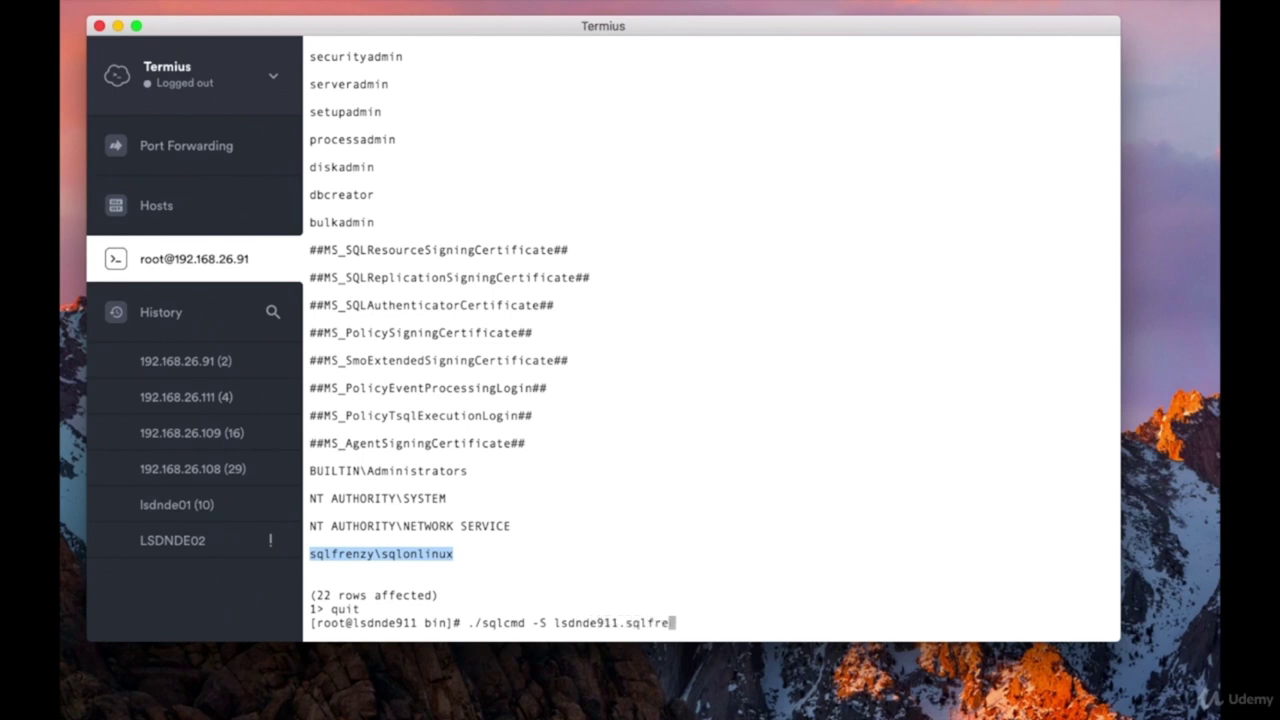
{"action": "type", "text": "nzy.local -E"}
{"action": "key", "text": "Return"}
{"action": "type", "text": "select"}
{"action": "key", "text": "BackSpace"}
{"action": "key", "text": "BackSpace"}
{"action": "key", "text": "BackSpace"}
{"action": "type", "text": "ect syste"}
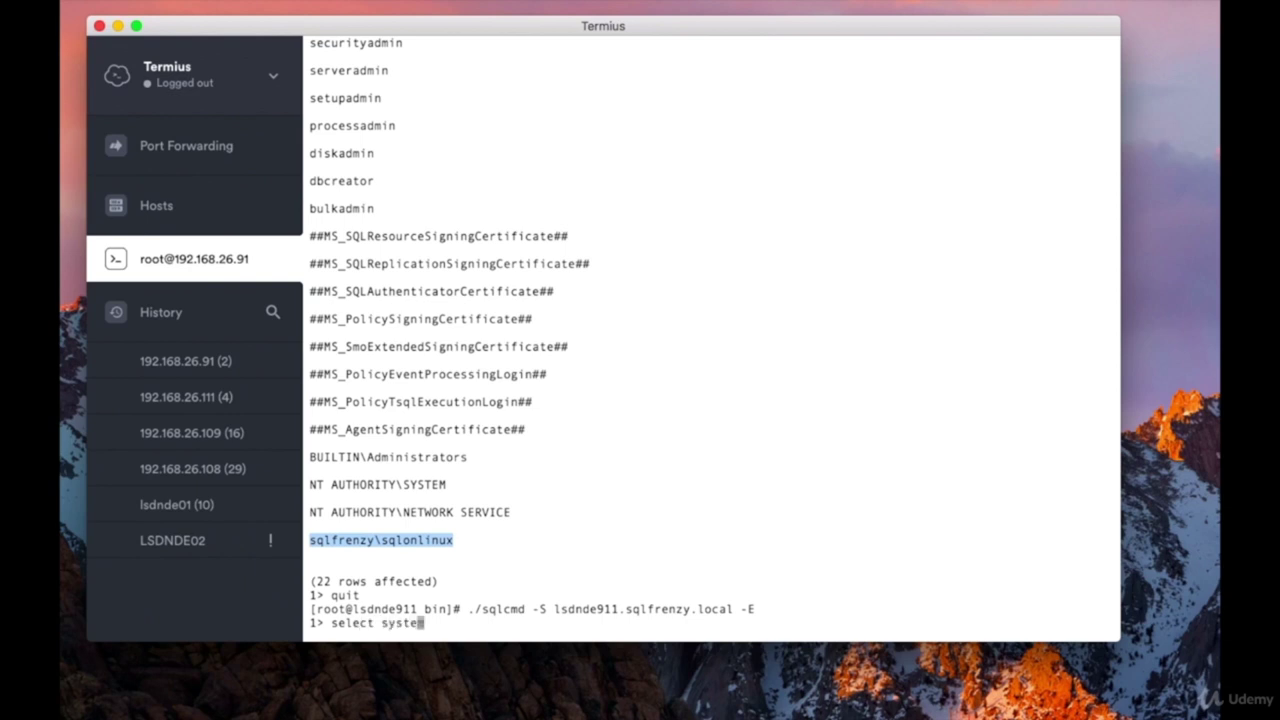
{"action": "type", "text": "m_user"}
{"action": "key", "text": "Return"}
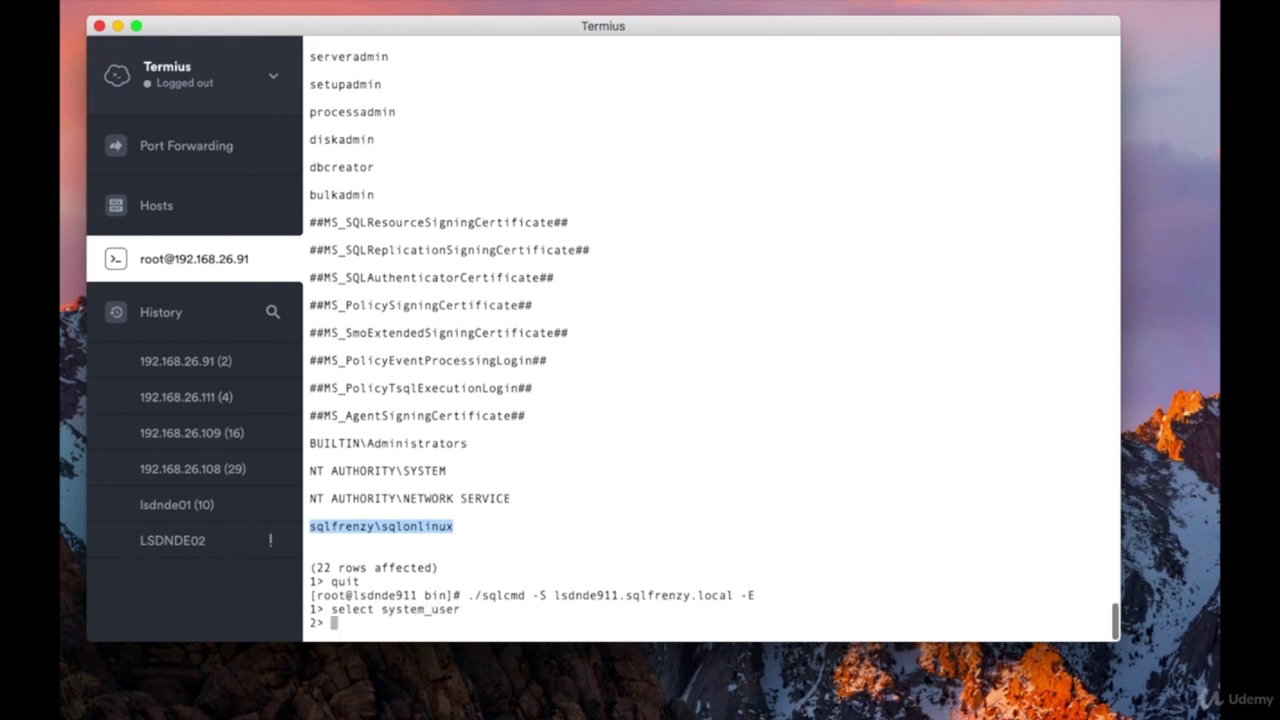
{"action": "type", "text": "go"}
{"action": "key", "text": "Return"}
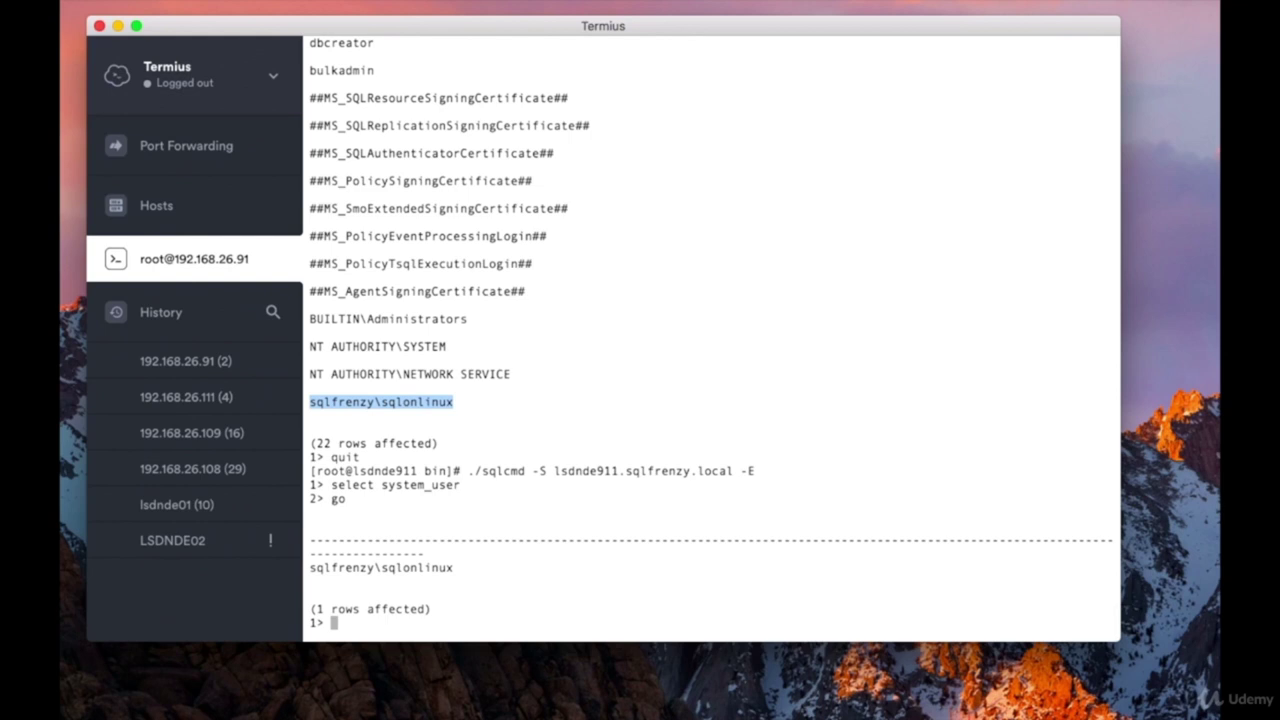
Step: Quit sqlcmd and switch to the presentation slides
{"action": "type", "text": "quit"}
{"action": "key", "text": "Return"}
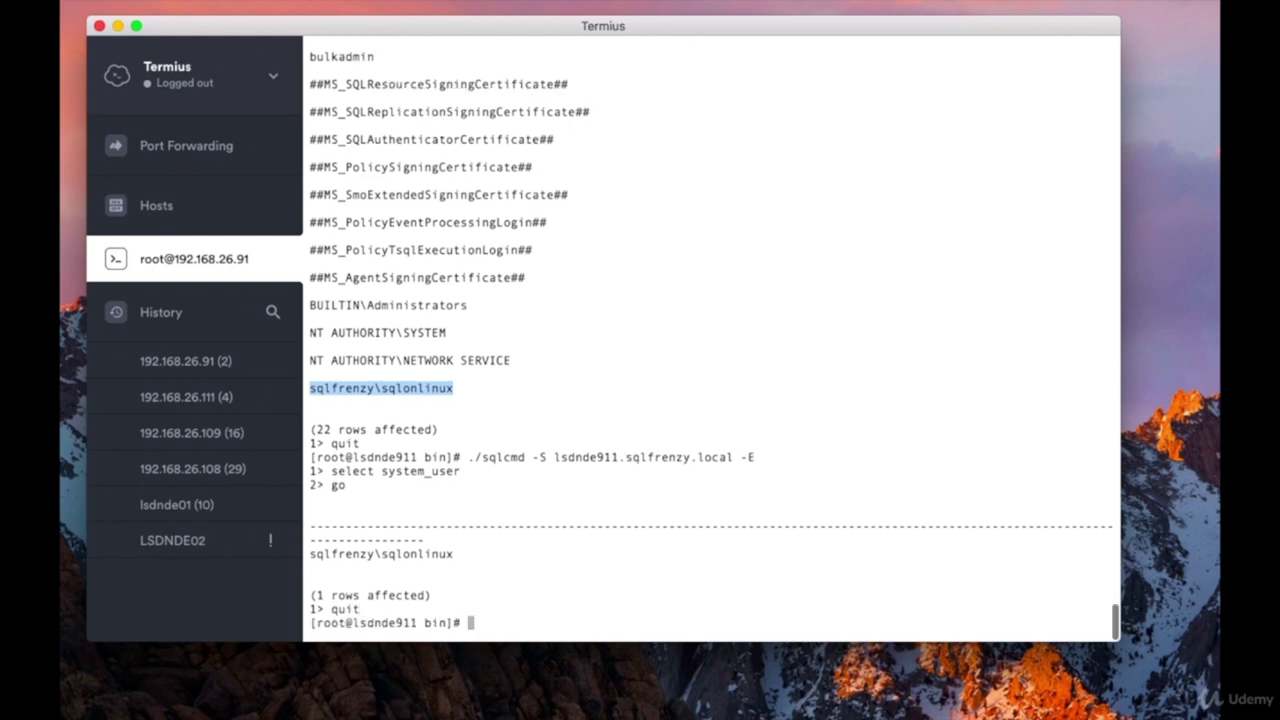
{"action": "key", "text": "super+Tab"}
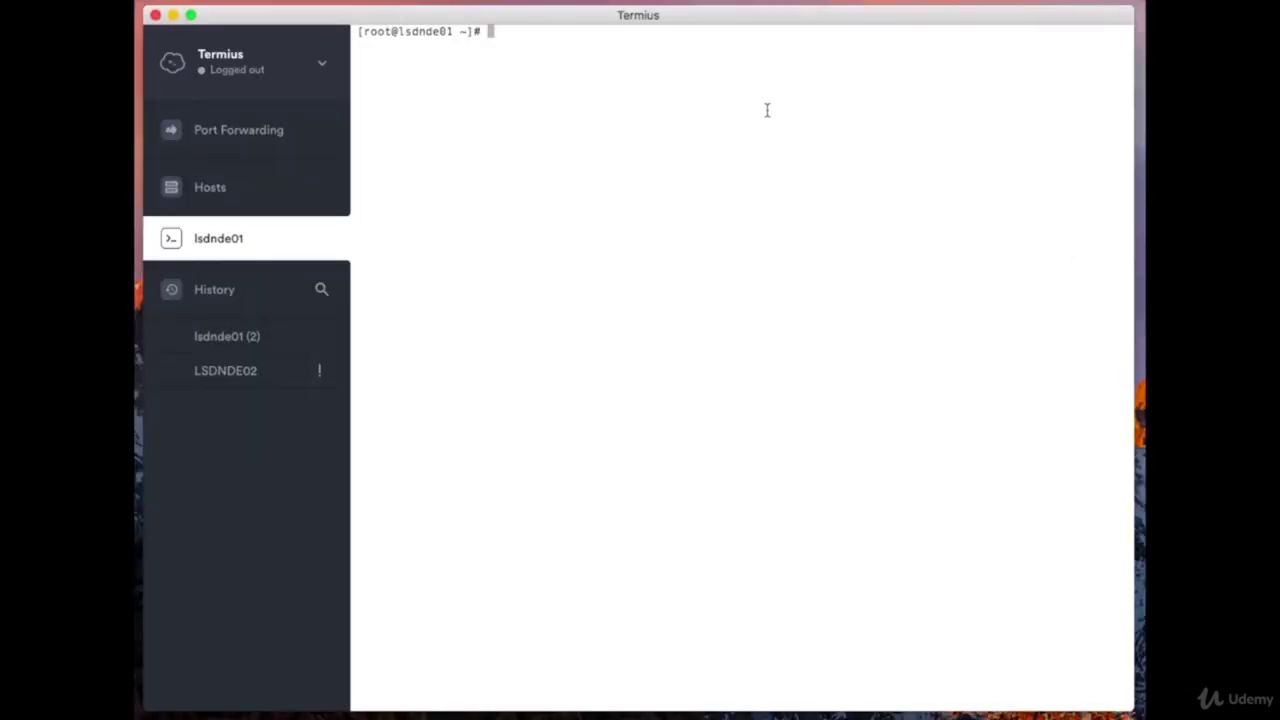
Step: Connect /opt/mssql-tools/bin/sqlcmd to the local server (-S.) as sa with the sa password
{"action": "type", "text": "/opt/mssql-"}
{"action": "key", "text": "Tab"}
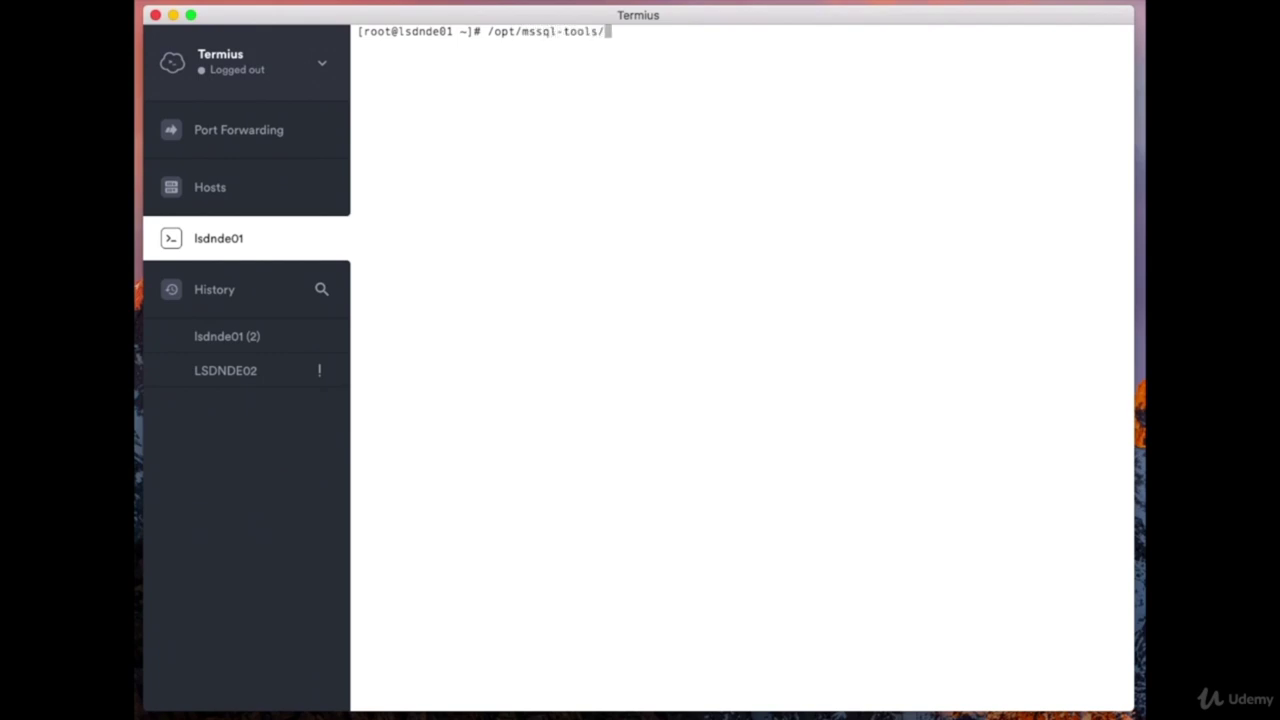
{"action": "type", "text": "bin/sqlc"}
{"action": "type", "text": "md -S. -U sa "}
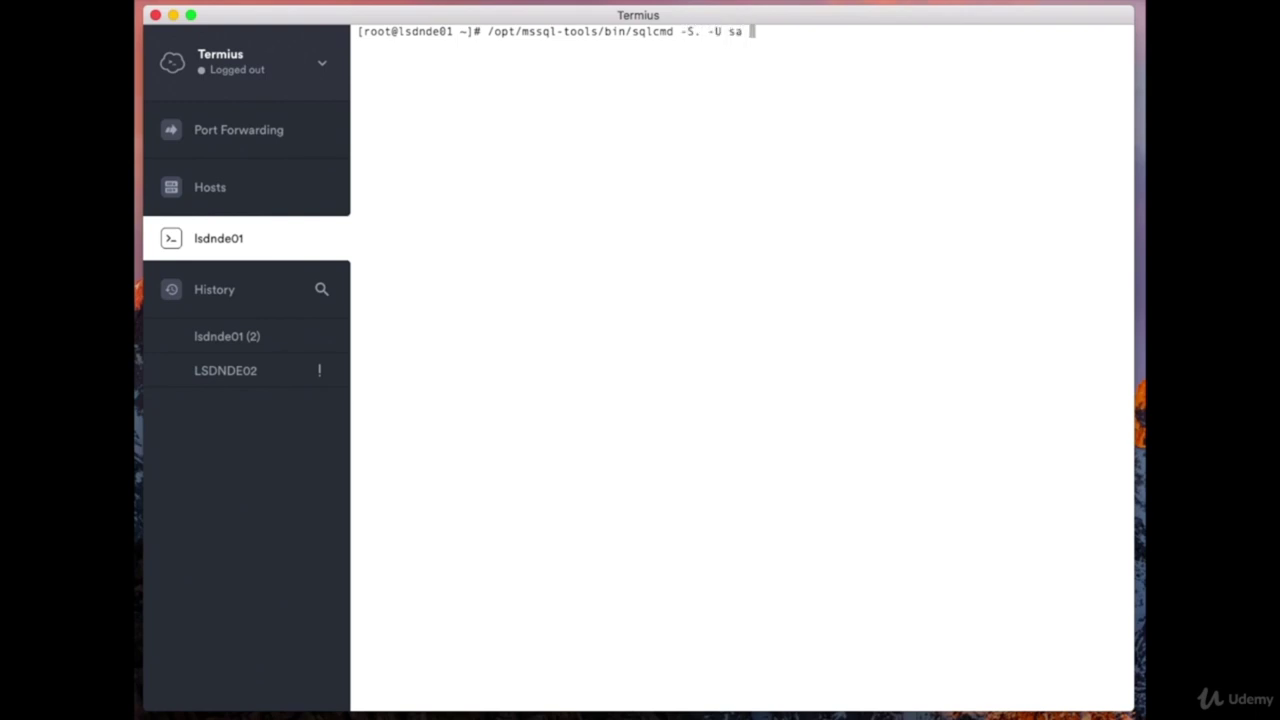
{"action": "key", "text": "Return"}
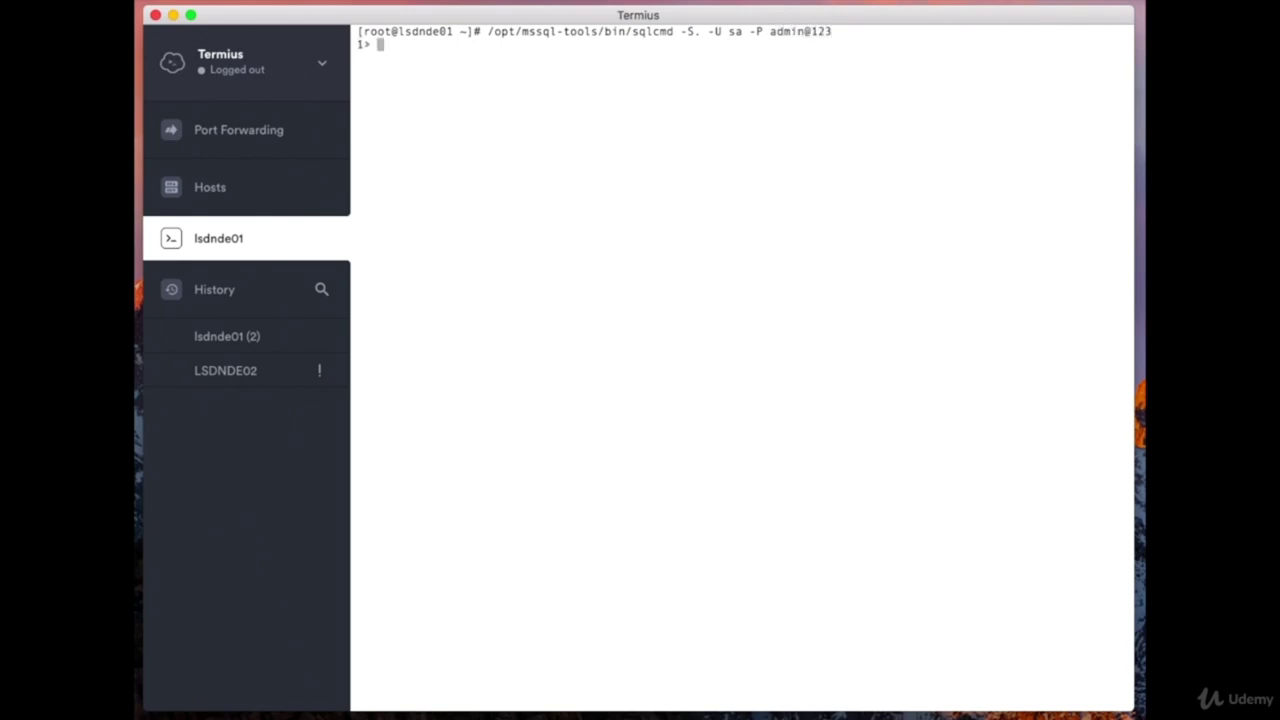
Step: Query sys.master_files and highlight the /var/opt/mssql/data paths of test.mdf and test_log.ldf
{"action": "type", "text": "select db_name(database_id),name,physical_name from sys.master_files"}
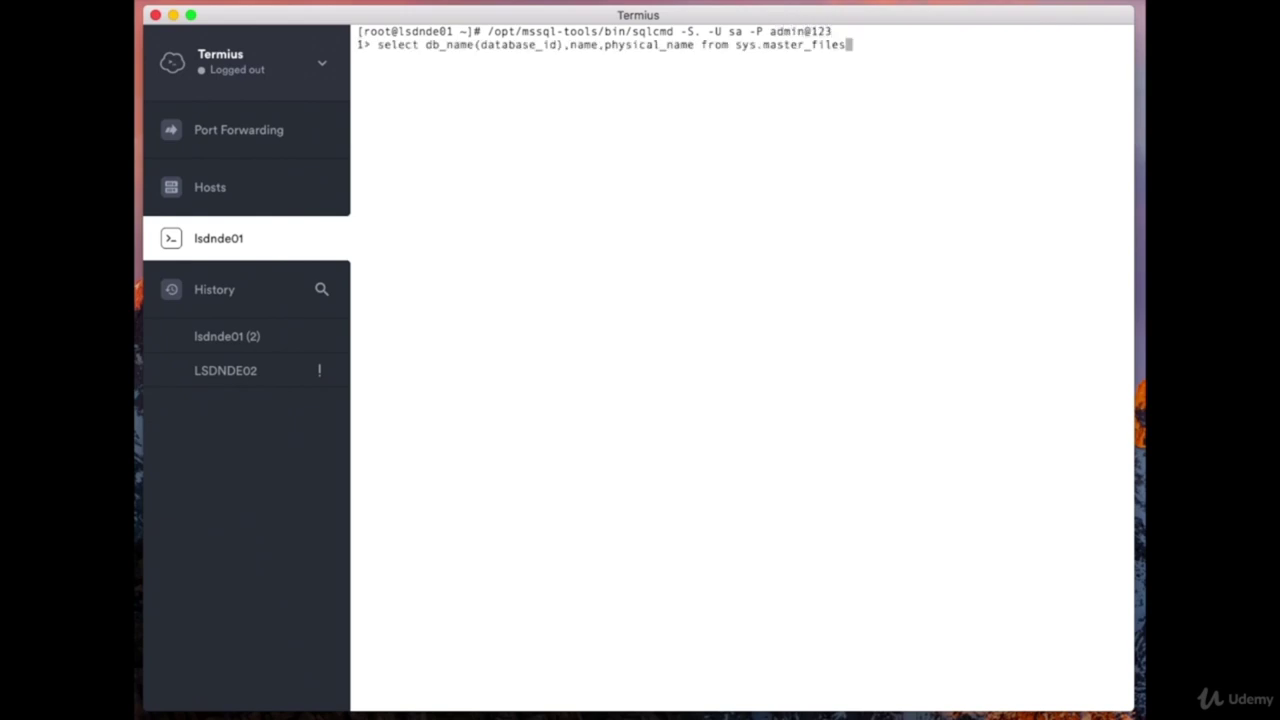
{"action": "key", "text": "Return"}
{"action": "type", "text": "go"}
{"action": "key", "text": "Return"}
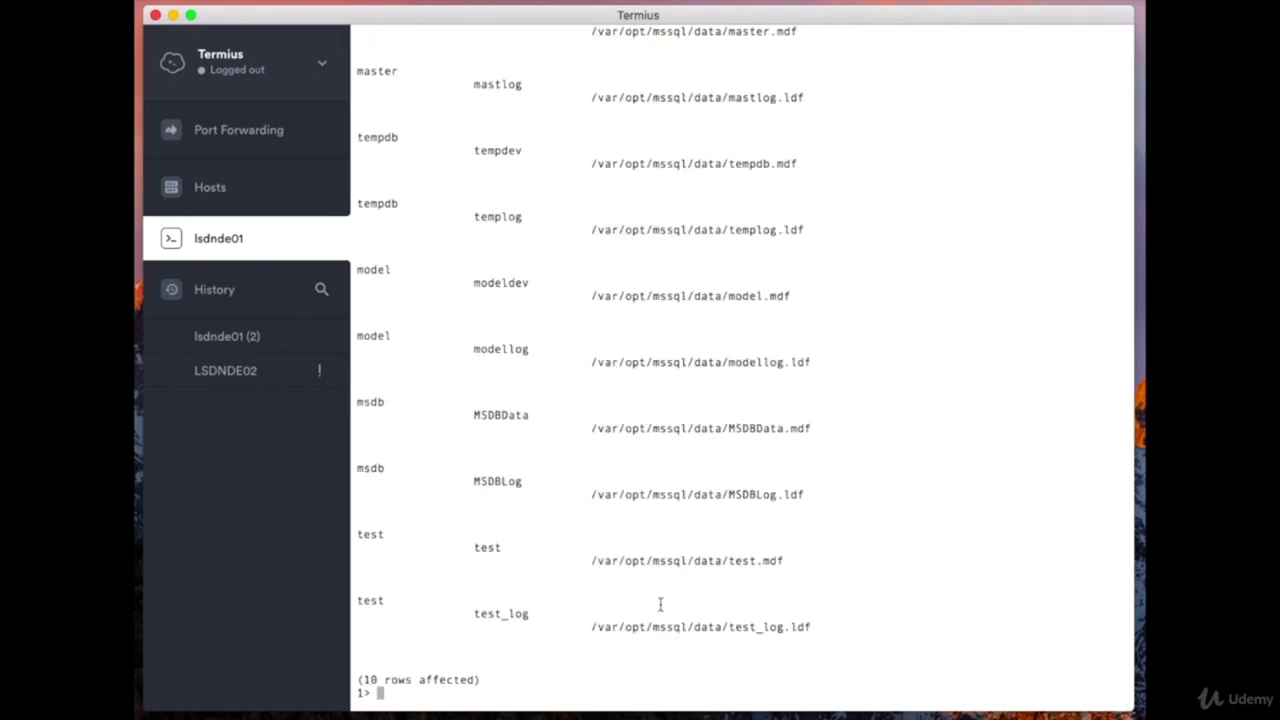
{"action": "left_click_drag", "start_coordinate": [590, 560], "coordinate": [784, 562]}
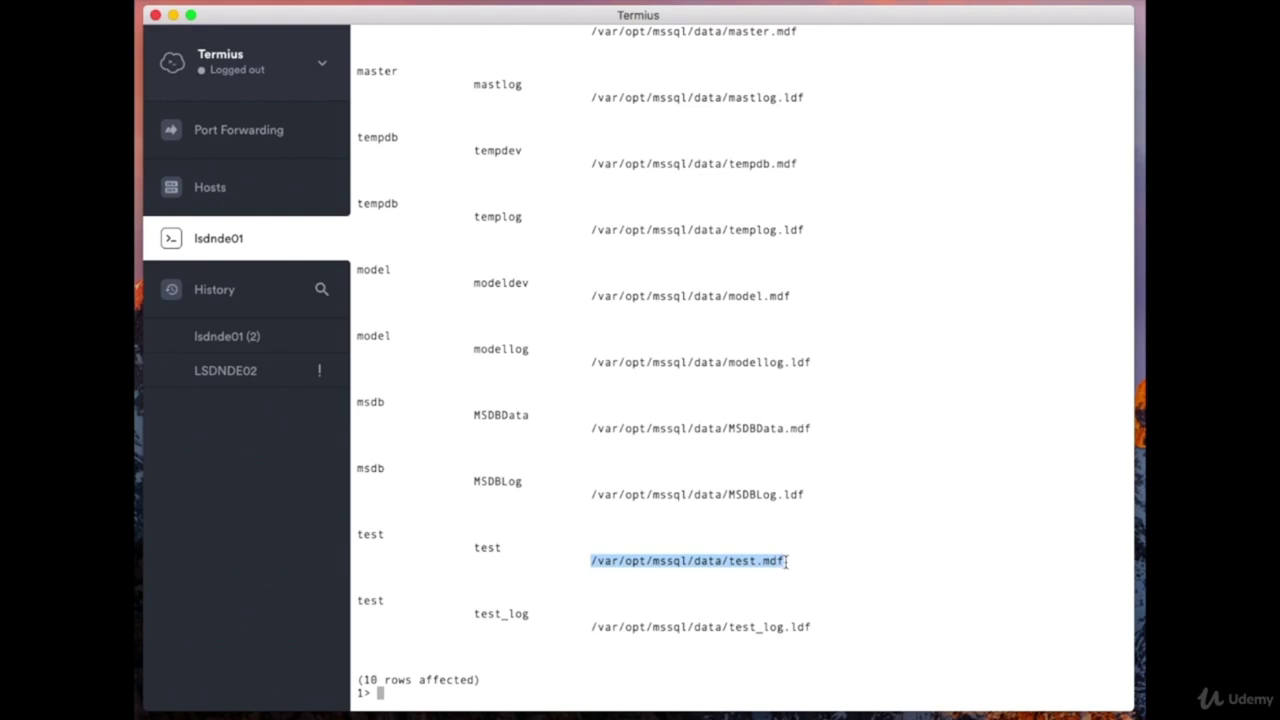
{"action": "left_click_drag", "start_coordinate": [593, 626], "coordinate": [810, 620]}
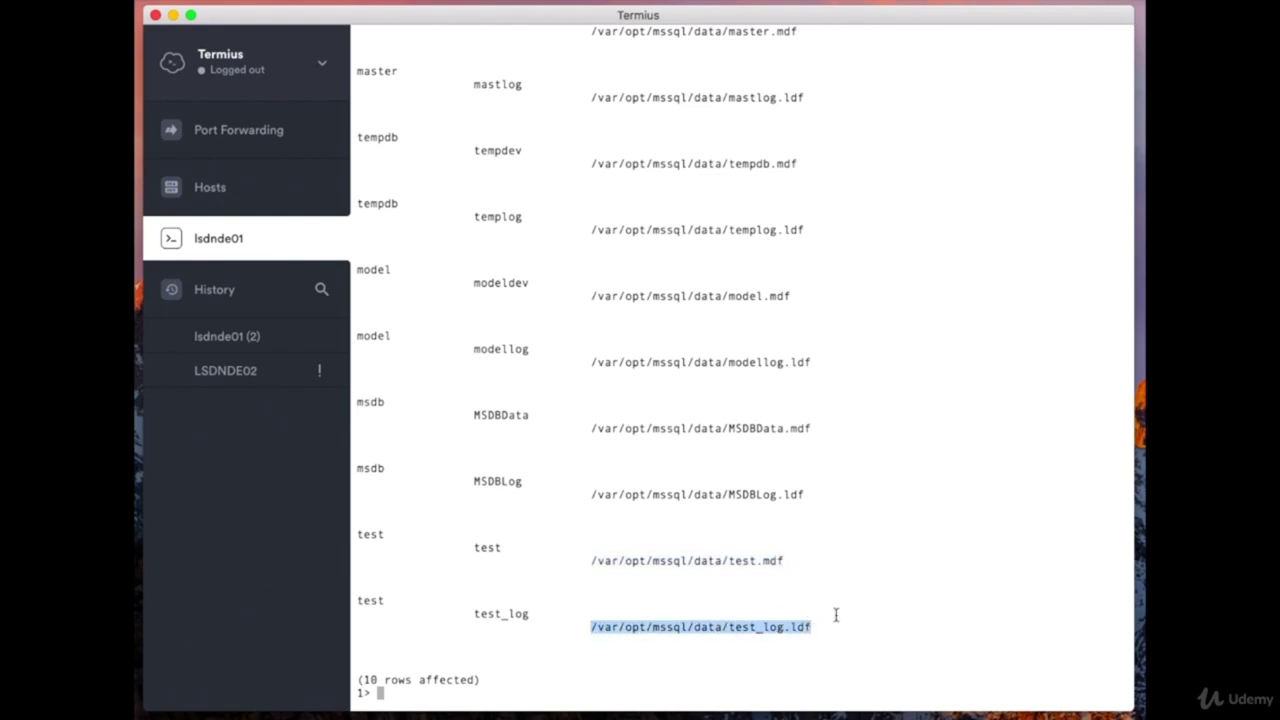
Step: Quit sqlcmd and clear the terminal screen
{"action": "type", "text": "quit"}
{"action": "key", "text": "Return"}
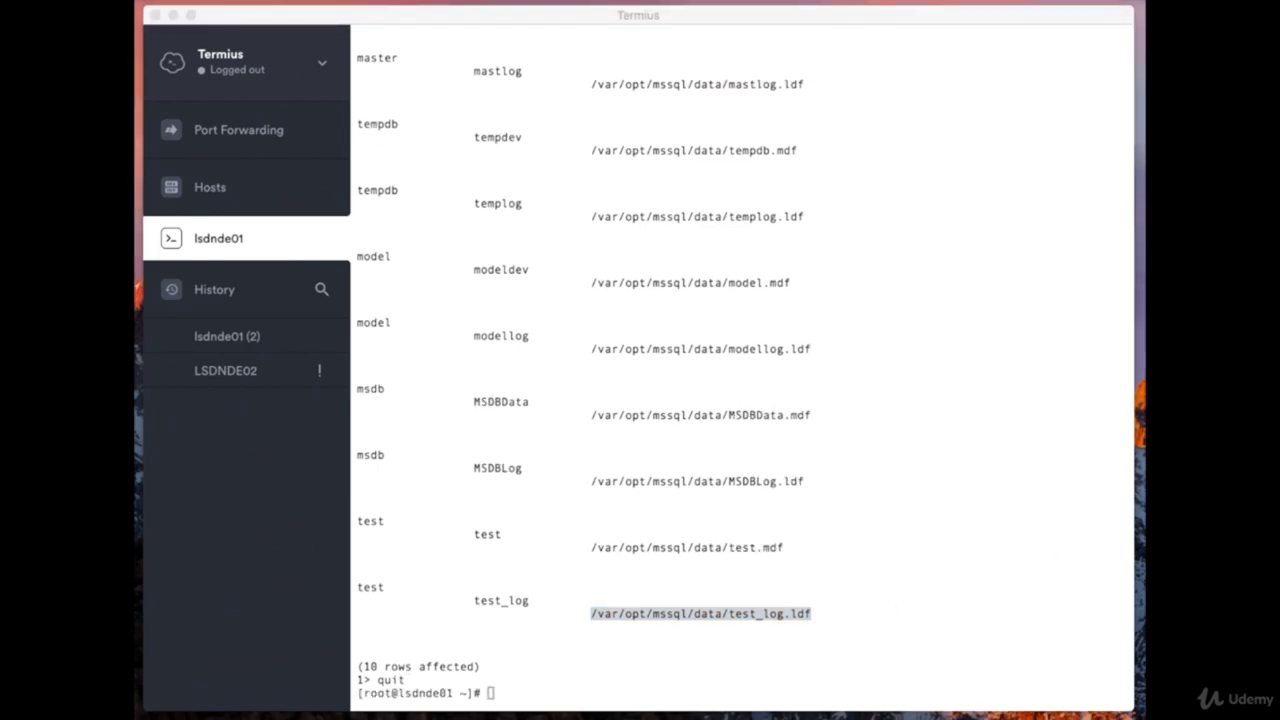
{"action": "left_click", "coordinate": [897, 430]}
{"action": "key", "text": "ctrl+l"}
Step: Create the /mssql/data directory with mkdir -p /mssql/data
{"action": "type", "text": "mkdir"}
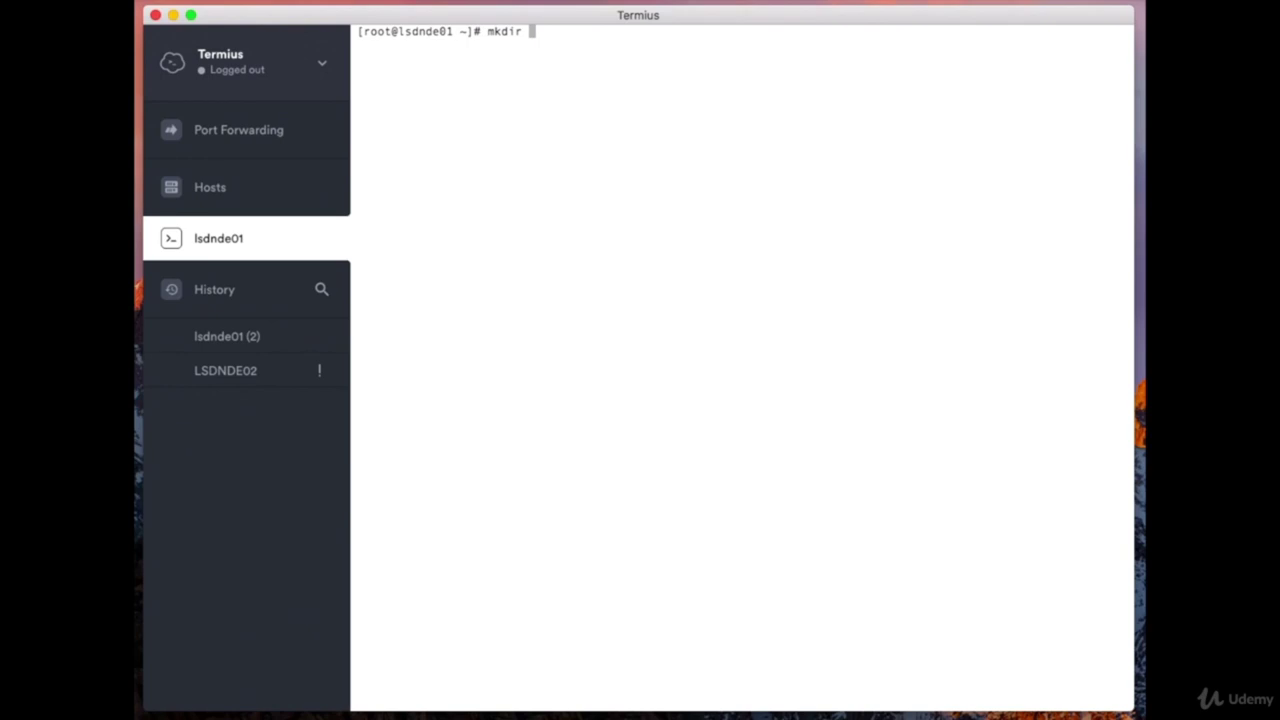
{"action": "type", "text": "-p /mssql/data"}
{"action": "key", "text": "Return"}
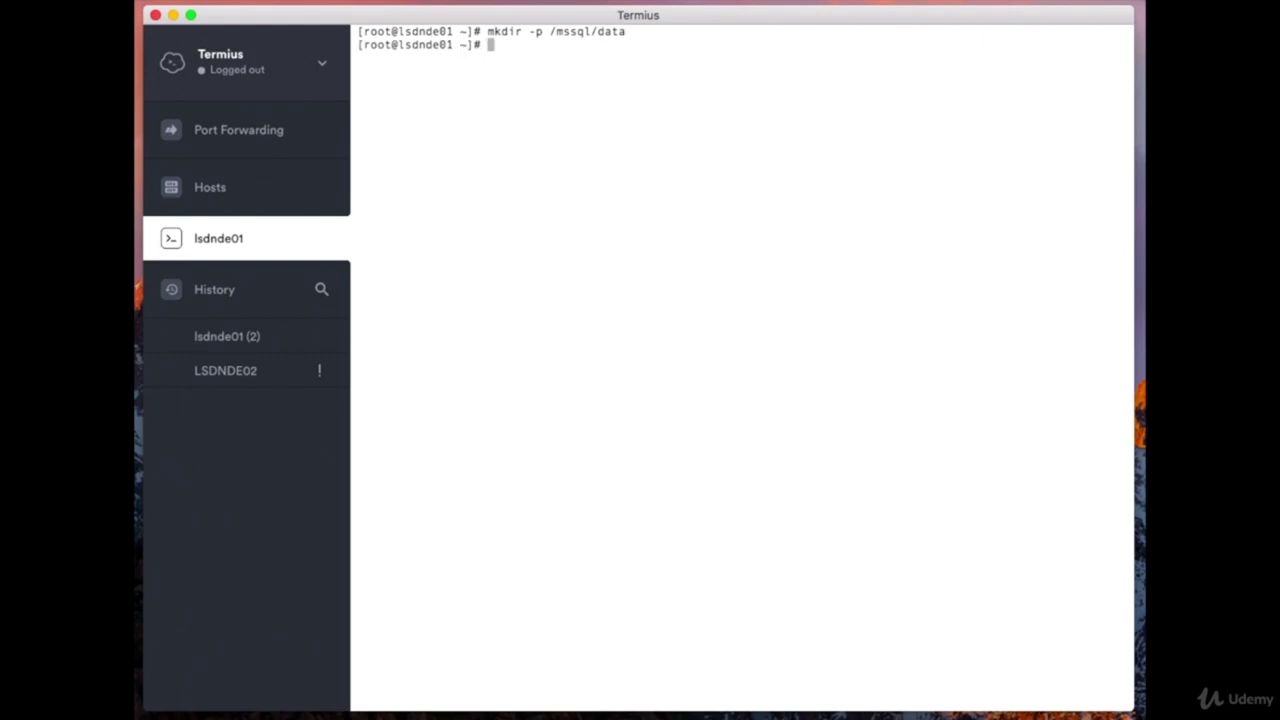